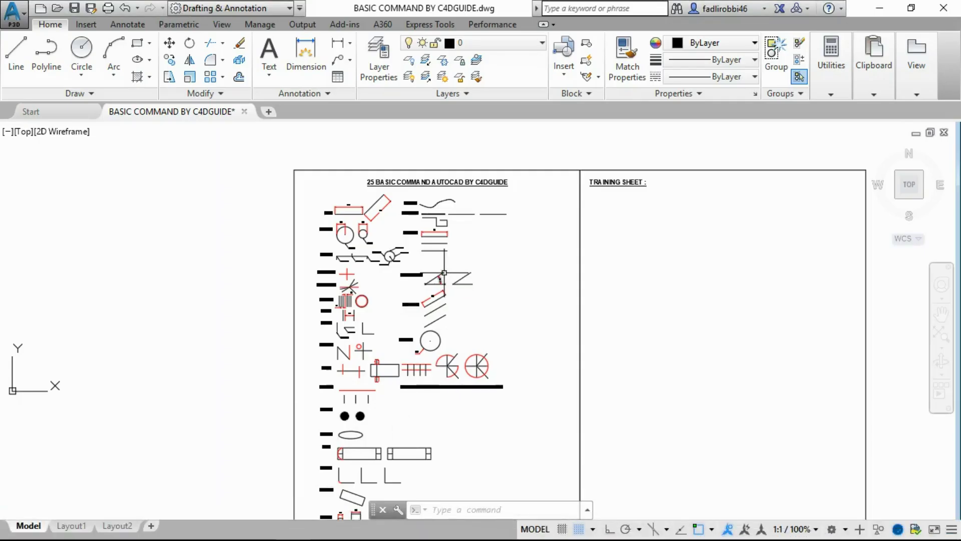
{"action": "scroll", "coordinate": [444, 273], "scroll_direction": "up", "scroll_amount": 2}
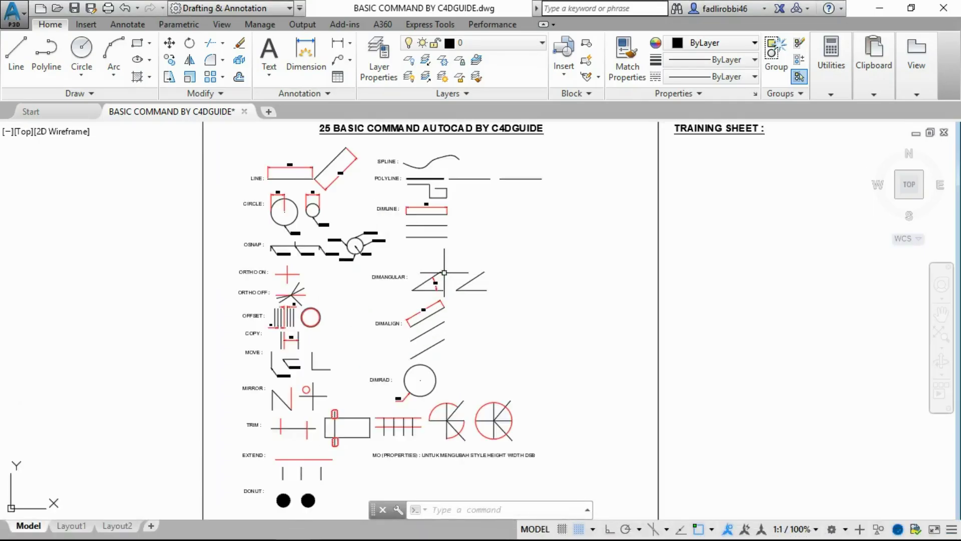
{"action": "middle_click_drag", "start_coordinate": [444, 273], "coordinate": [402, 295]}
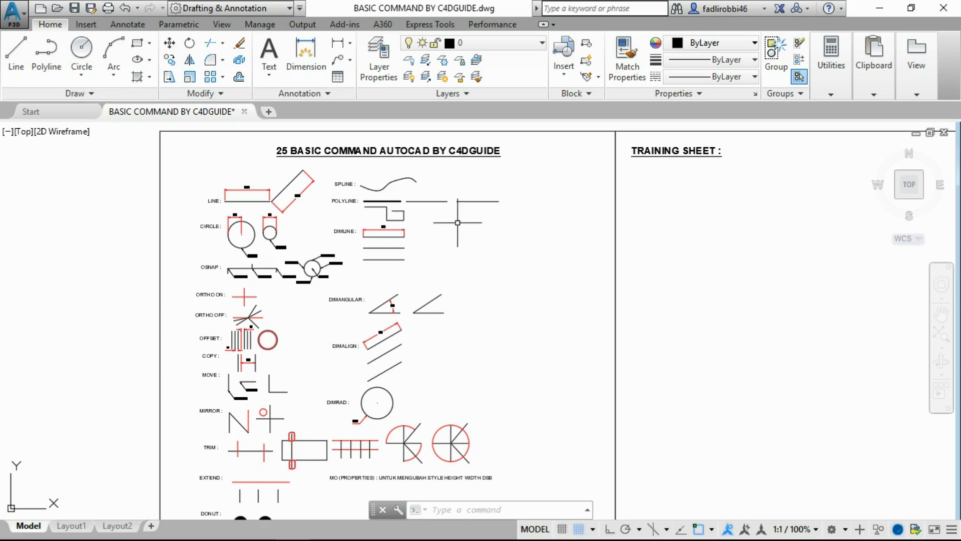
{"action": "middle_click_drag", "start_coordinate": [407, 225], "coordinate": [372, 232]}
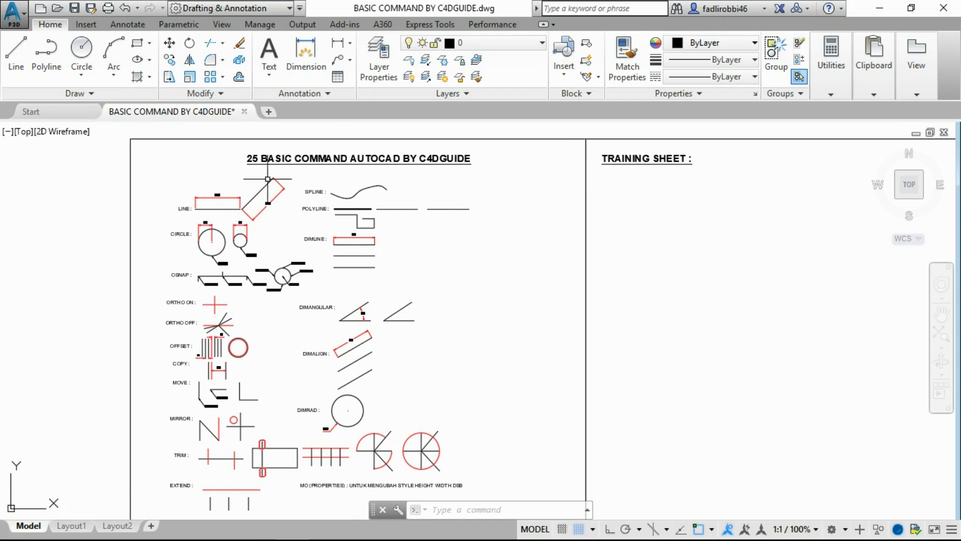
{"action": "scroll", "coordinate": [271, 175], "scroll_direction": "up", "scroll_amount": 2}
{"action": "middle_click_drag", "start_coordinate": [345, 193], "coordinate": [330, 244]}
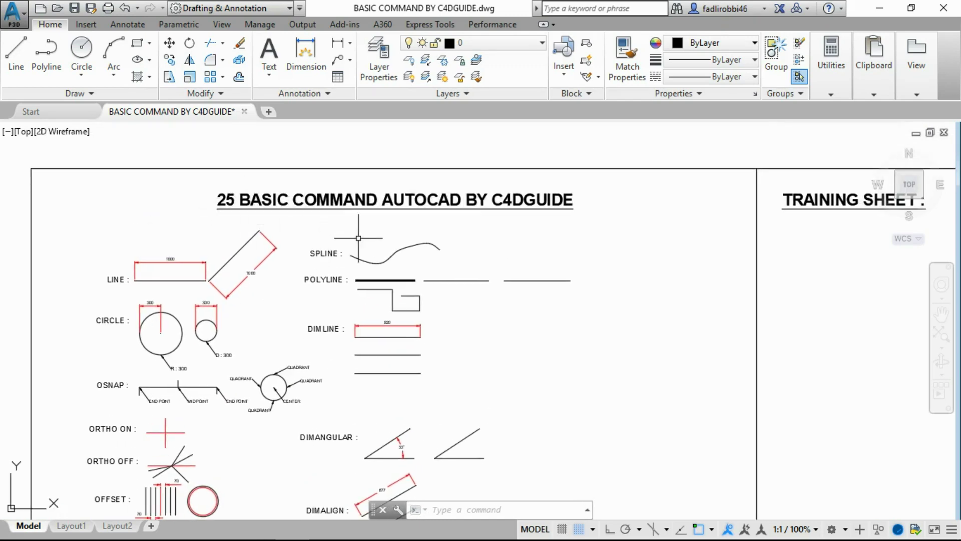
{"action": "scroll", "coordinate": [375, 250], "scroll_direction": "down", "scroll_amount": 2}
{"action": "middle_click_drag", "start_coordinate": [356, 348], "coordinate": [326, 258]}
{"action": "scroll", "coordinate": [199, 337], "scroll_direction": "up", "scroll_amount": 2}
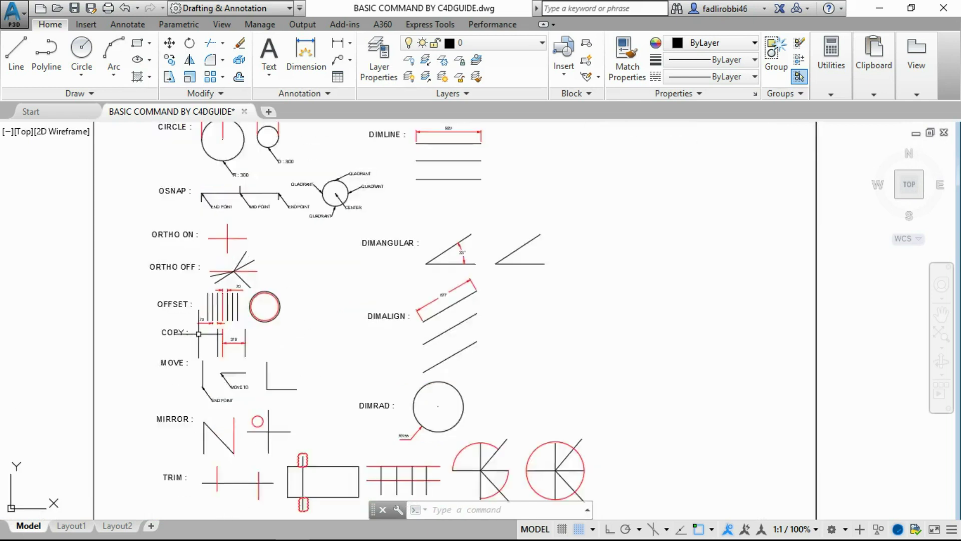
{"action": "scroll", "coordinate": [199, 336], "scroll_direction": "up", "scroll_amount": 2}
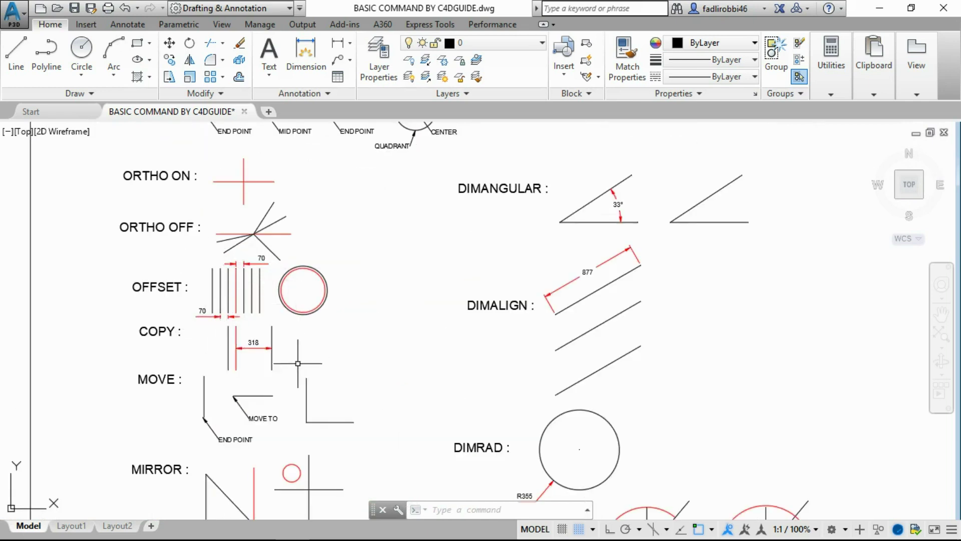
{"action": "middle_click_drag", "start_coordinate": [282, 361], "coordinate": [246, 325]}
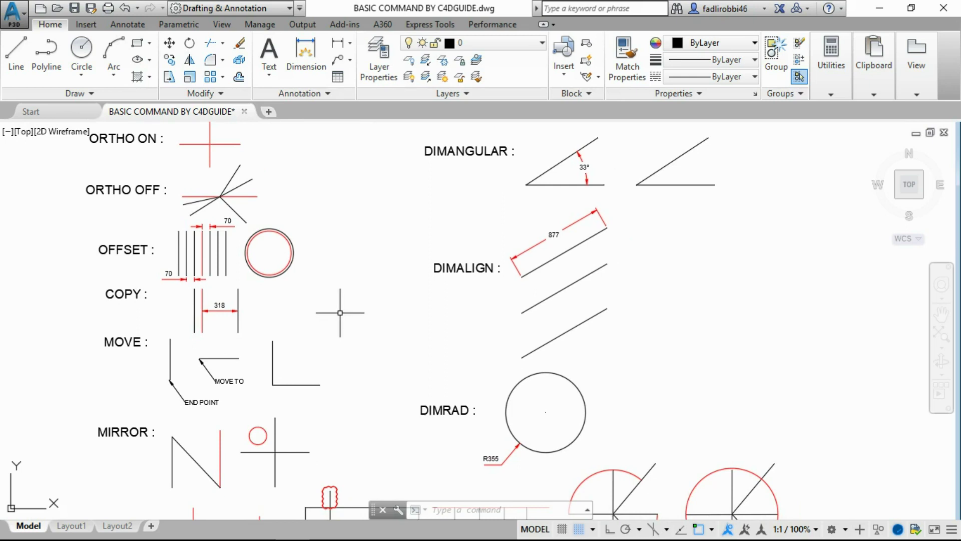
{"action": "scroll", "coordinate": [340, 313], "scroll_direction": "down", "scroll_amount": 3}
{"action": "middle_click_drag", "start_coordinate": [421, 350], "coordinate": [367, 294]}
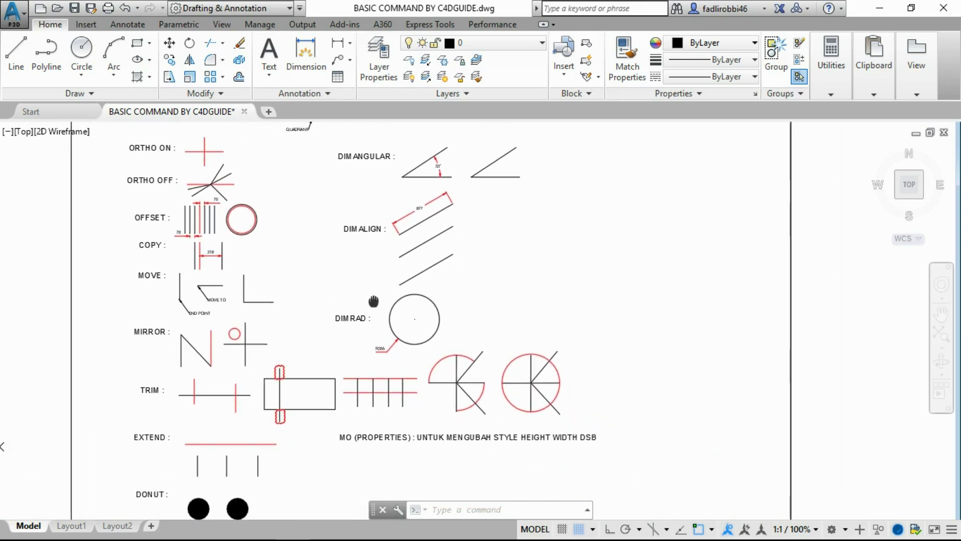
{"action": "scroll", "coordinate": [153, 273], "scroll_direction": "up", "scroll_amount": 2}
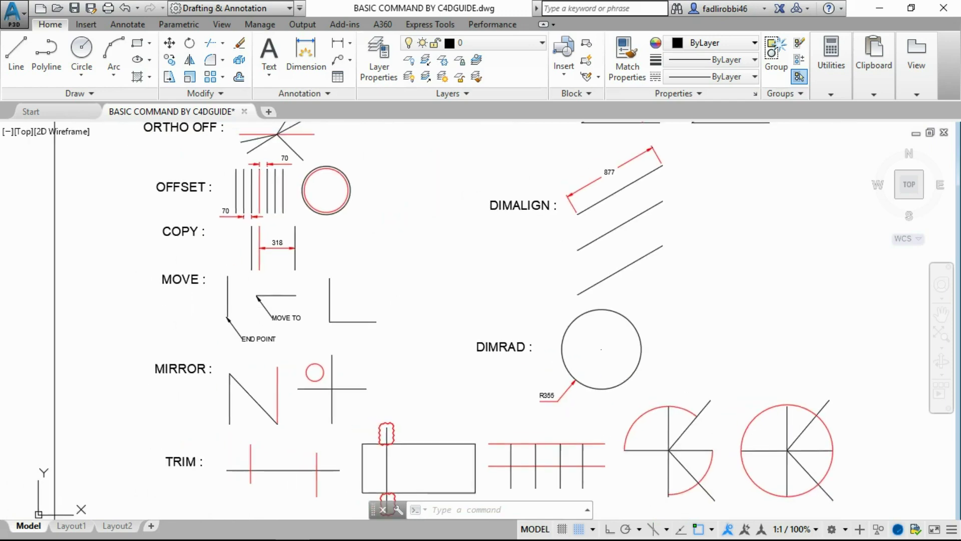
{"action": "scroll", "coordinate": [219, 315], "scroll_direction": "down", "scroll_amount": 2}
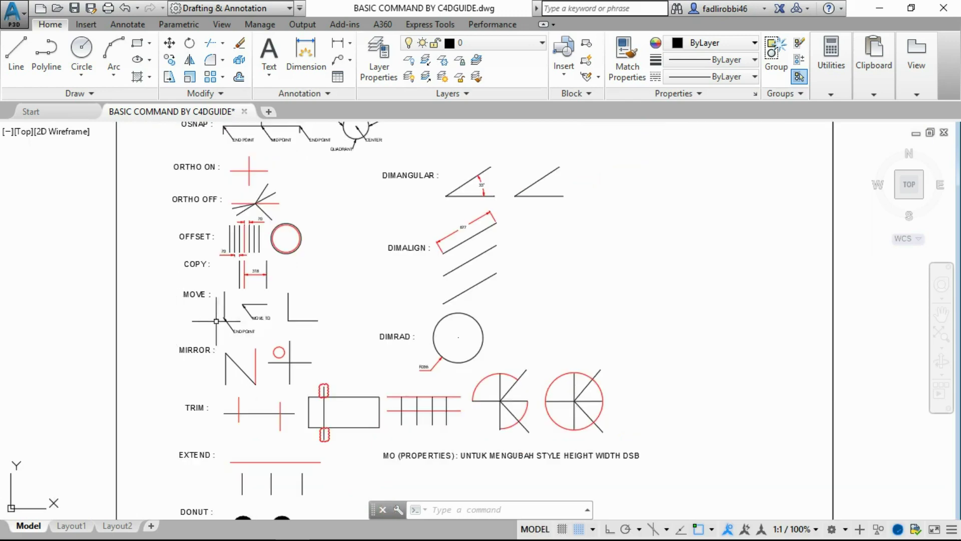
{"action": "scroll", "coordinate": [240, 317], "scroll_direction": "up", "scroll_amount": 2}
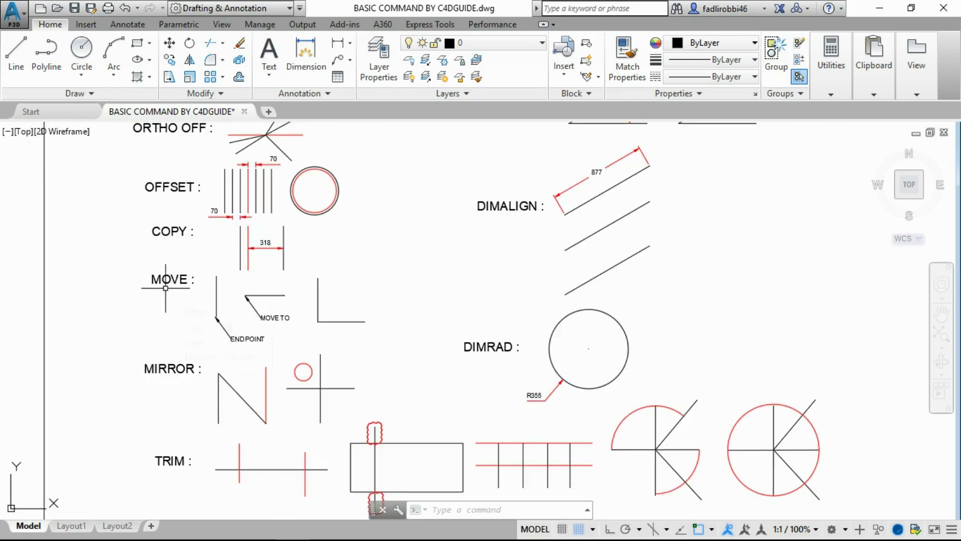
{"action": "middle_click_drag", "start_coordinate": [166, 288], "coordinate": [290, 340]}
{"action": "scroll", "coordinate": [290, 334], "scroll_direction": "down", "scroll_amount": 2}
{"action": "scroll", "coordinate": [301, 296], "scroll_direction": "up", "scroll_amount": 2}
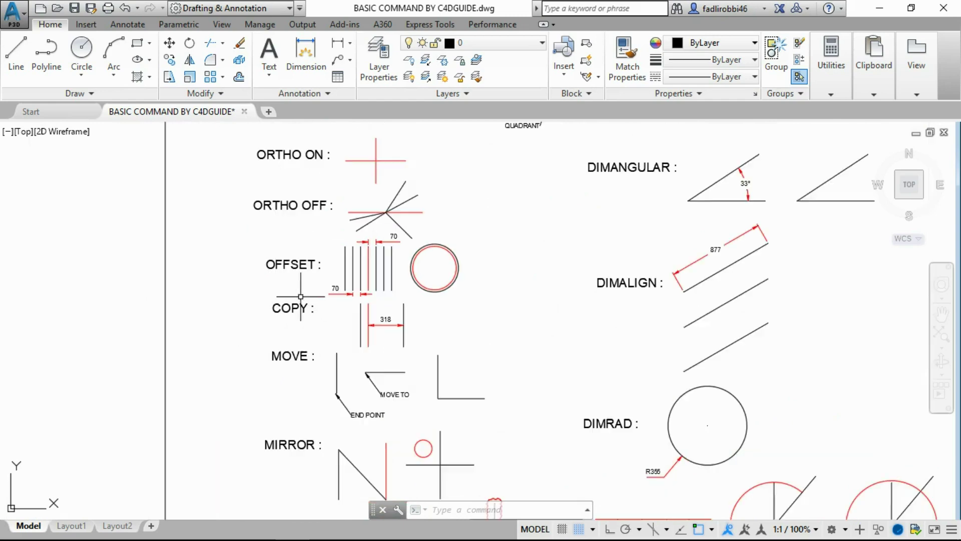
{"action": "scroll", "coordinate": [301, 297], "scroll_direction": "down", "scroll_amount": 3}
{"action": "scroll", "coordinate": [299, 285], "scroll_direction": "up", "scroll_amount": 1}
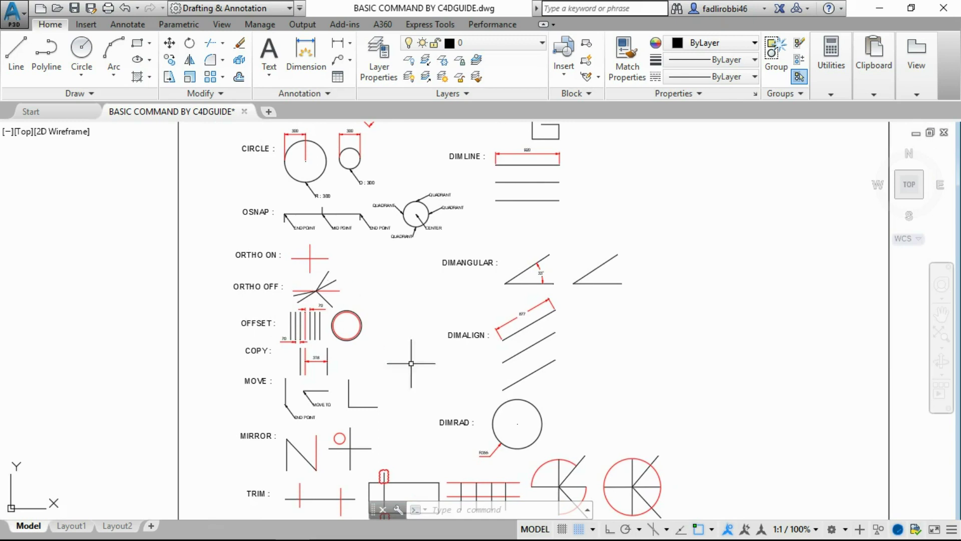
{"action": "scroll", "coordinate": [443, 397], "scroll_direction": "down", "scroll_amount": 3}
{"action": "scroll", "coordinate": [351, 336], "scroll_direction": "up", "scroll_amount": 3}
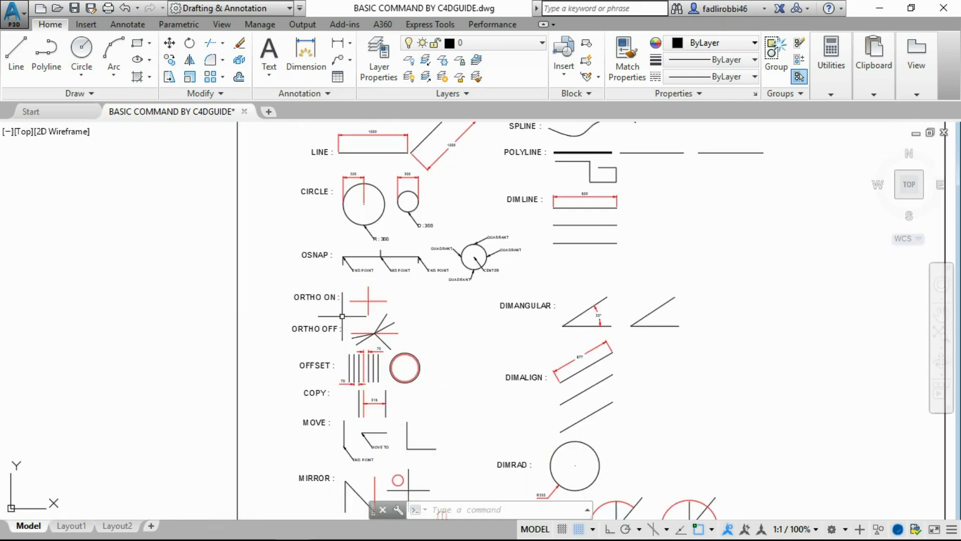
{"action": "middle_click_drag", "start_coordinate": [342, 316], "coordinate": [309, 358]}
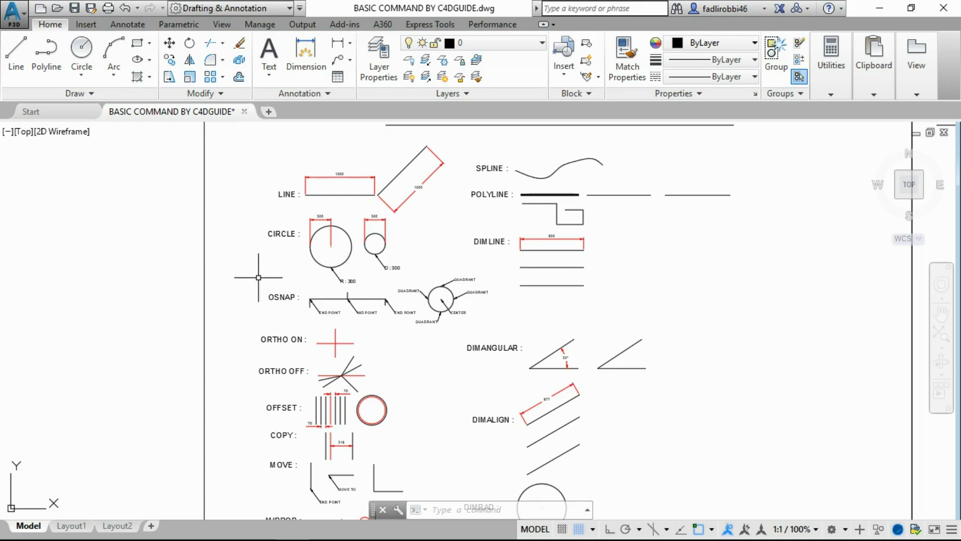
{"action": "middle_click_drag", "start_coordinate": [349, 392], "coordinate": [331, 378]}
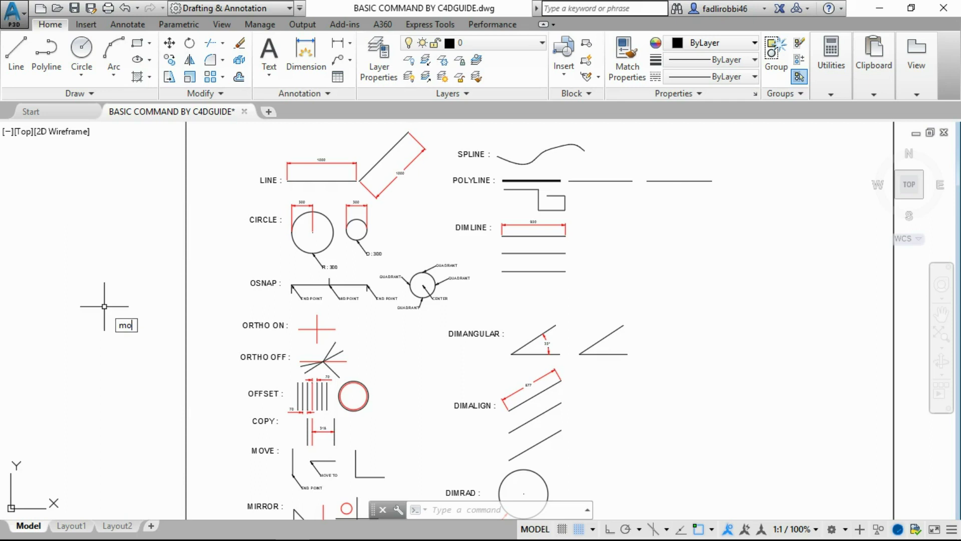
{"action": "key", "text": "Up"}
{"action": "key", "text": "Up"}
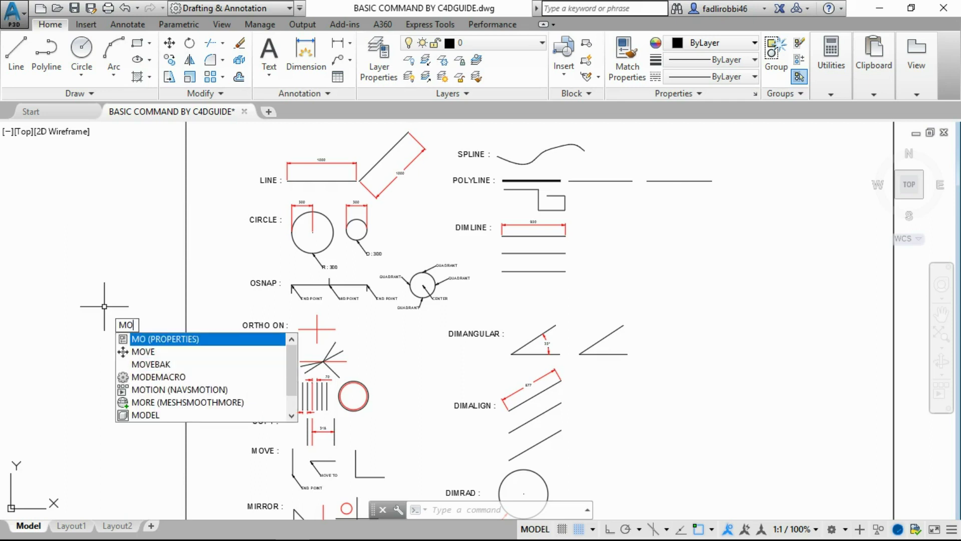
{"action": "key", "text": "Down"}
{"action": "key", "text": "Down"}
{"action": "key", "text": "Down"}
{"action": "key", "text": "Down"}
{"action": "key", "text": "Down"}
{"action": "key", "text": "Up"}
{"action": "key", "text": "Up"}
{"action": "key", "text": "Up"}
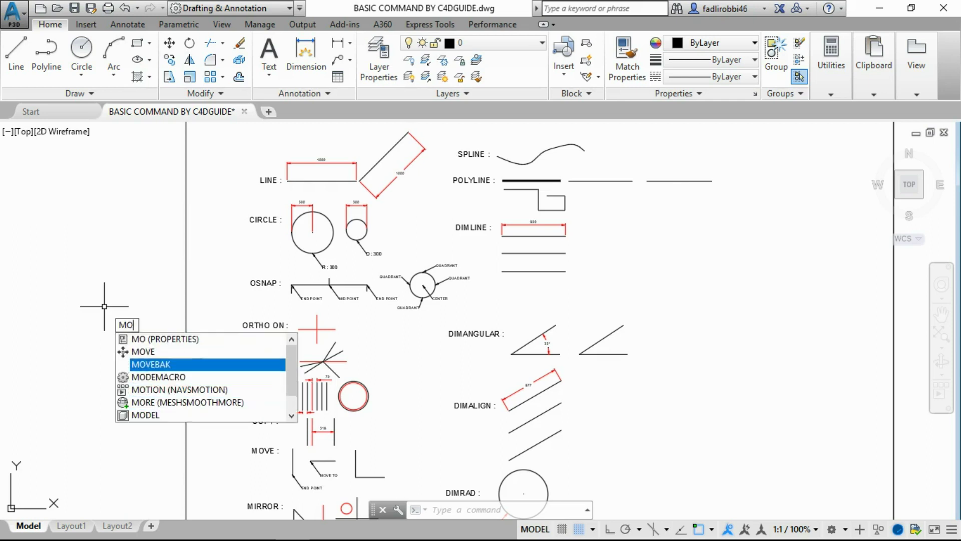
{"action": "key", "text": "Up"}
{"action": "key", "text": "Up"}
{"action": "key", "text": "Down"}
{"action": "key", "text": "Down"}
{"action": "key", "text": "Up"}
{"action": "key", "text": "Up"}
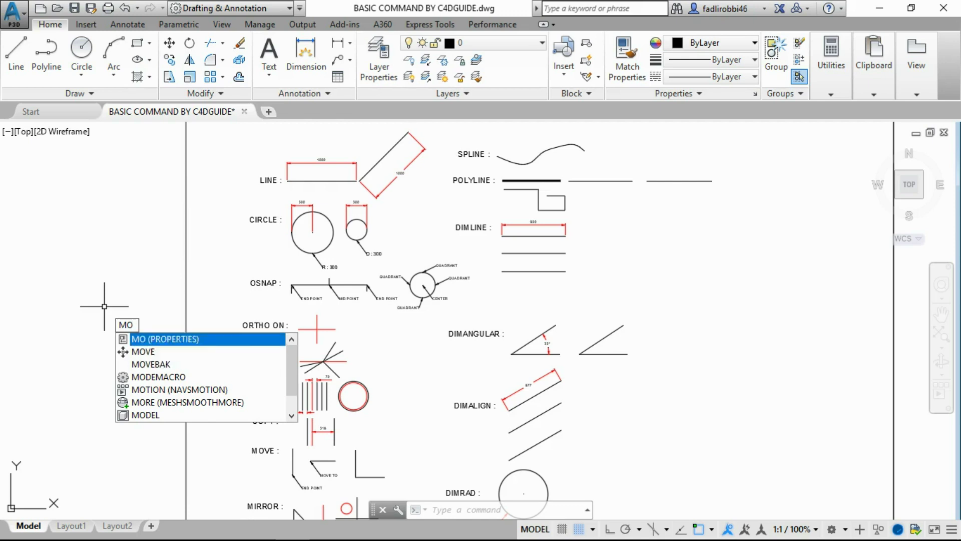
{"action": "key", "text": "Escape"}
{"action": "type", "text": "C"}
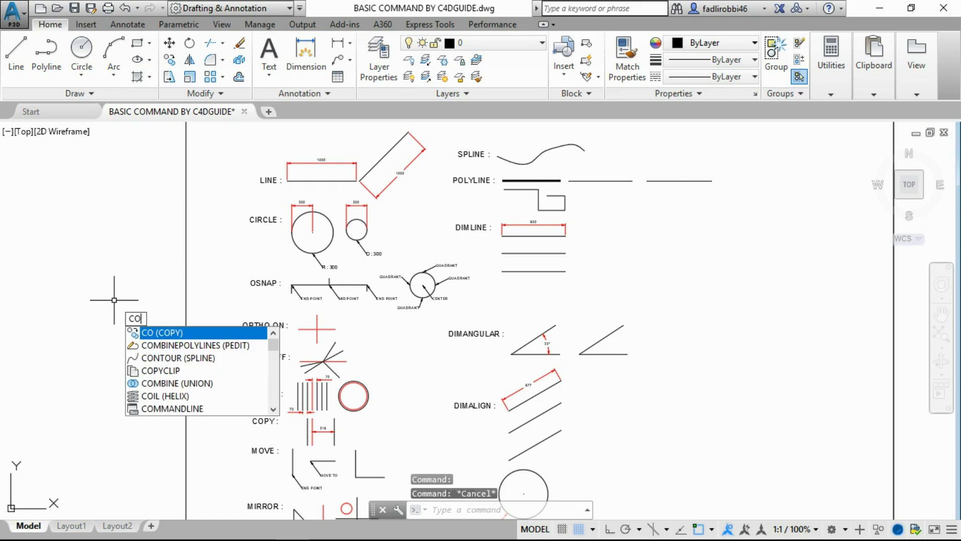
{"action": "key", "text": "Escape"}
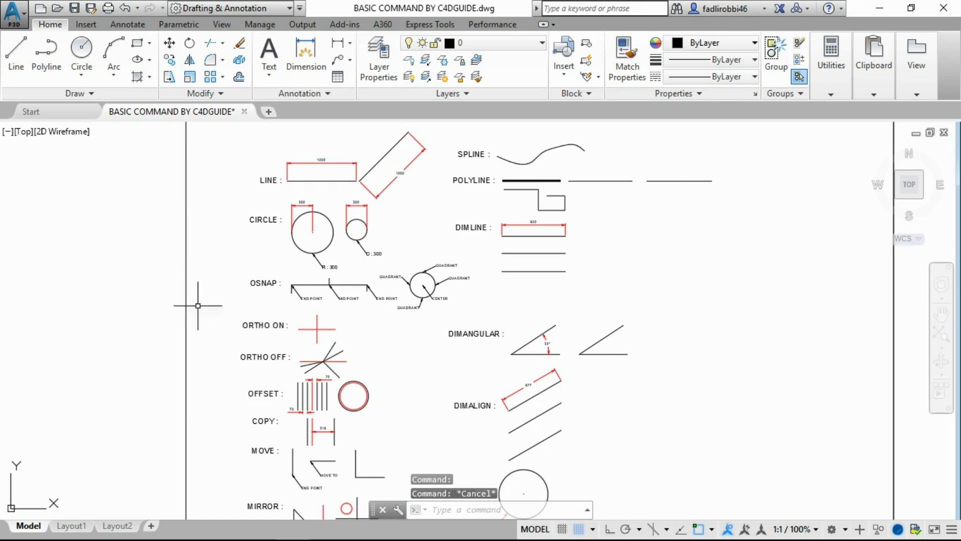
{"action": "middle_click_drag", "start_coordinate": [260, 362], "coordinate": [226, 346]}
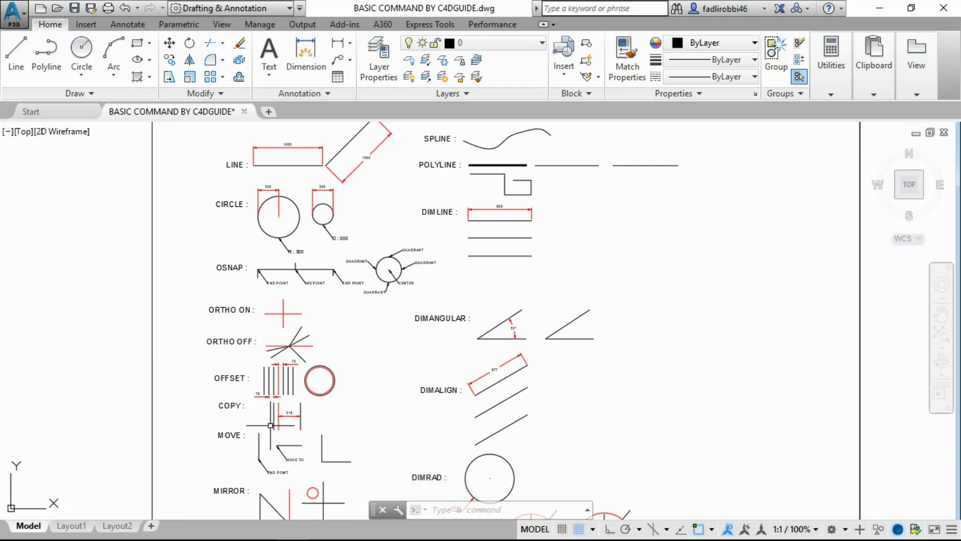
{"action": "middle_click_drag", "start_coordinate": [245, 393], "coordinate": [298, 354]}
{"action": "middle_click_drag", "start_coordinate": [214, 368], "coordinate": [340, 399]}
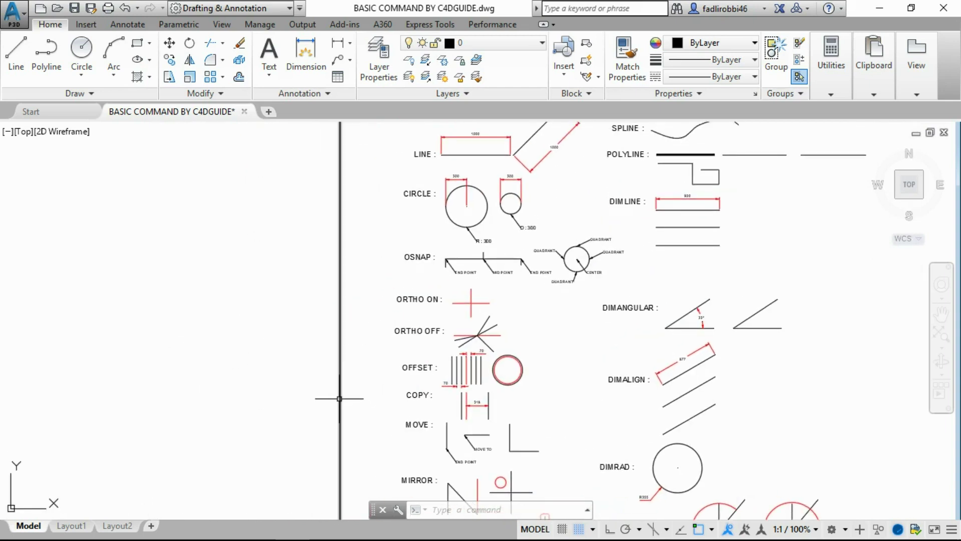
{"action": "type", "text": "line"}
Draw a slanted line, then a horizontal line above it with Ortho on
{"action": "key", "text": "Return"}
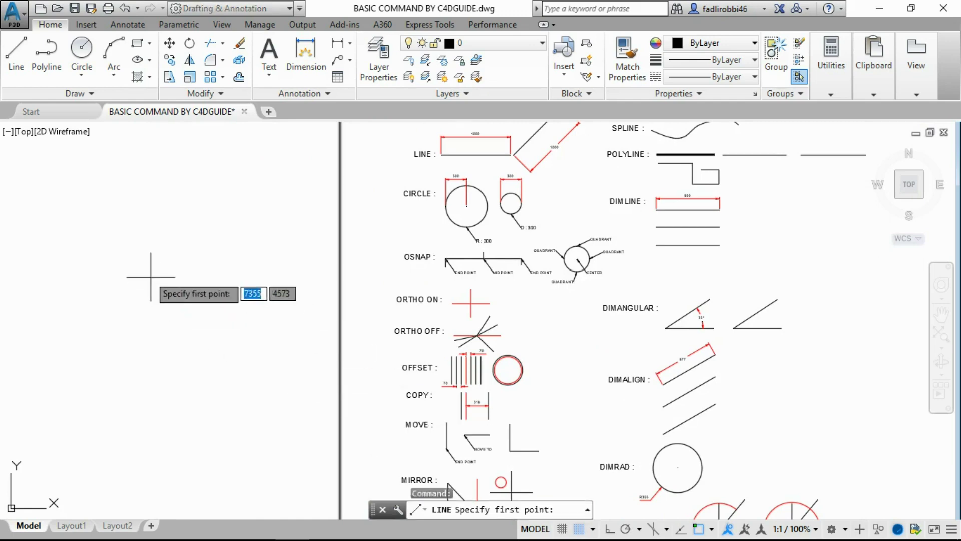
{"action": "left_click", "coordinate": [136, 262]}
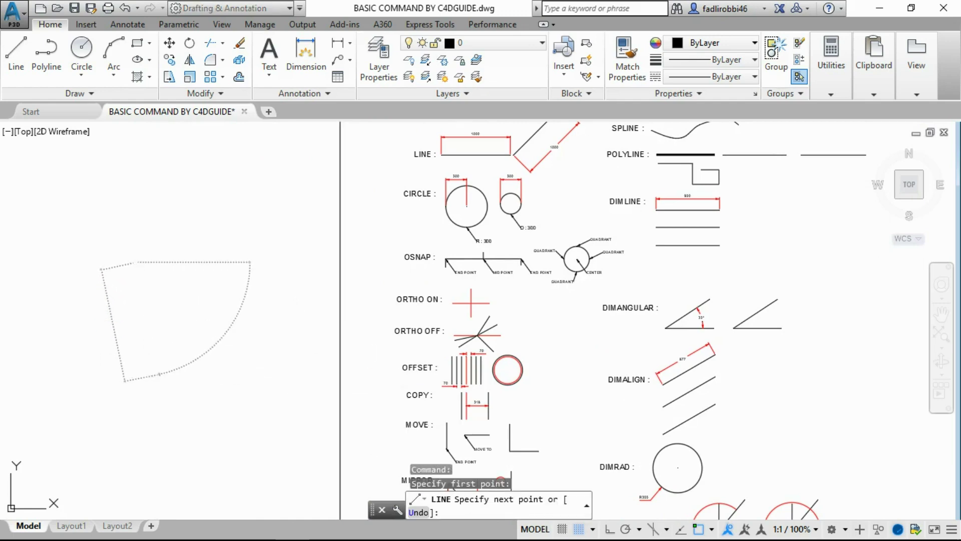
{"action": "left_click", "coordinate": [159, 373]}
{"action": "key", "text": "Return"}
{"action": "key", "text": "Return"}
{"action": "left_click", "coordinate": [233, 211]}
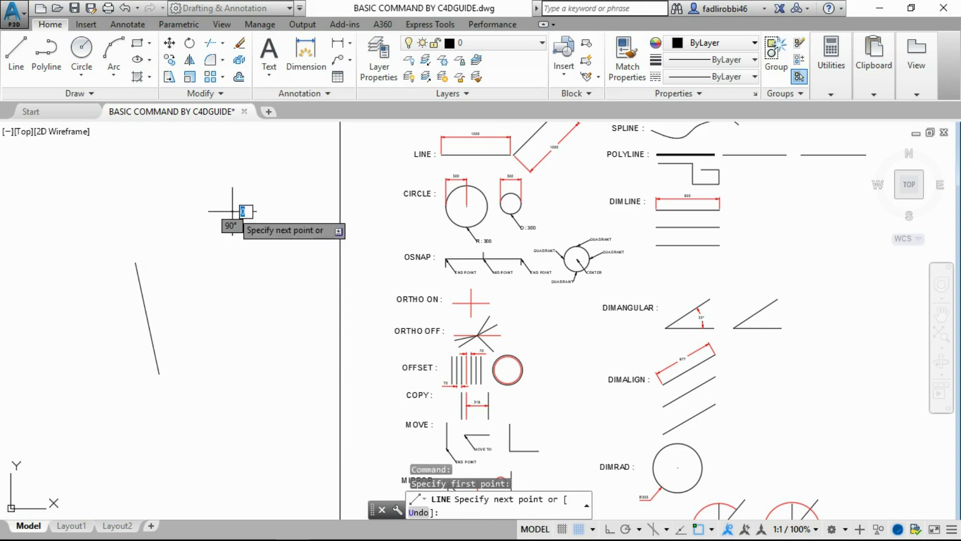
{"action": "key", "text": "F8"}
{"action": "left_click", "coordinate": [79, 215]}
{"action": "key", "text": "Escape"}
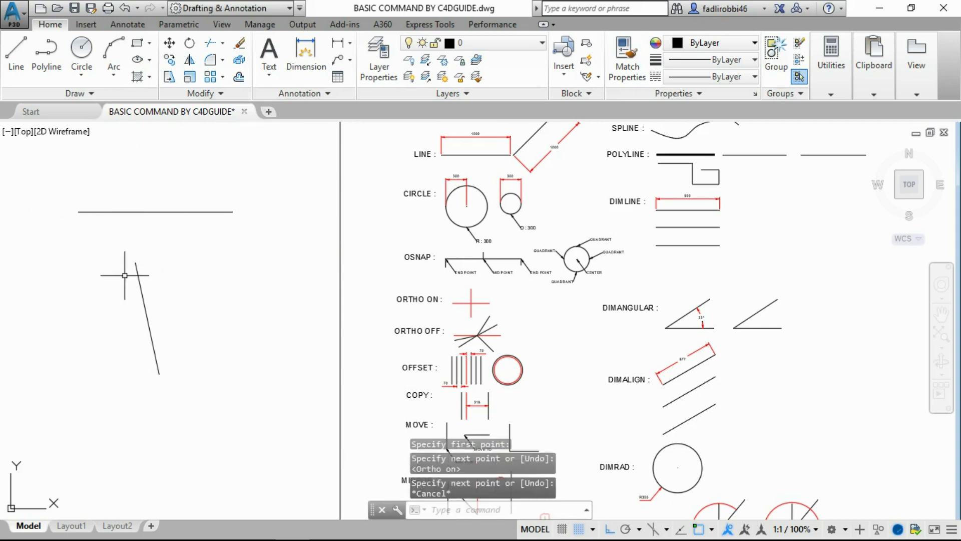
Pan and zoom to inspect the slanted line's upper end, then clear its selection
{"action": "mouse_move", "coordinate": [104, 318]}
{"action": "middle_mouse_down"}
{"action": "mouse_move", "coordinate": [163, 310]}
{"action": "mouse_move", "coordinate": [218, 274]}
{"action": "middle_mouse_up"}
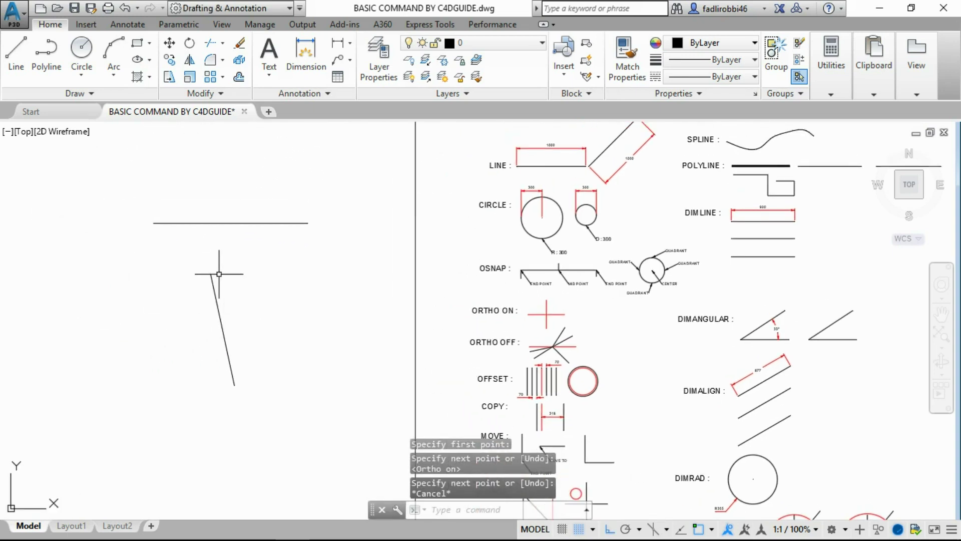
{"action": "left_click", "coordinate": [213, 285]}
{"action": "scroll", "coordinate": [227, 272], "scroll_direction": "up", "scroll_amount": 4}
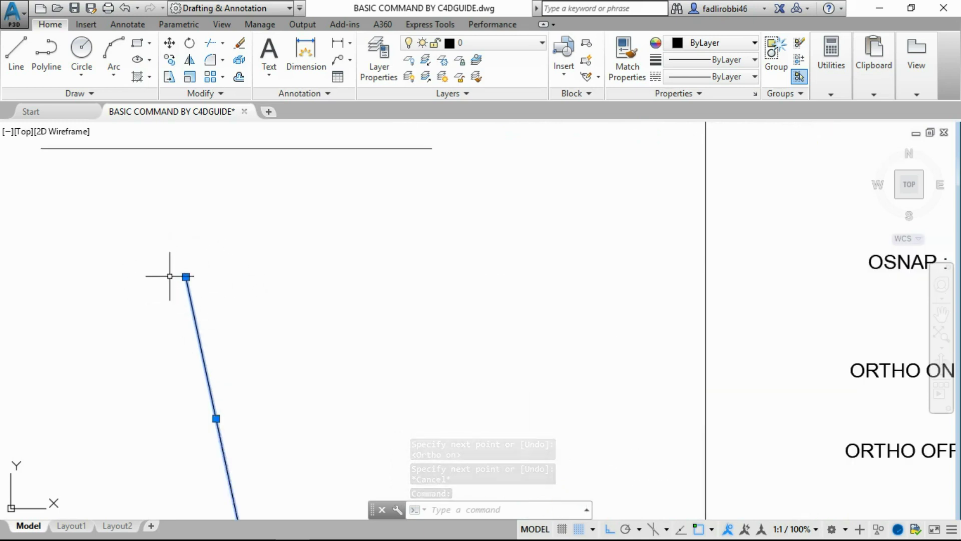
{"action": "middle_click_drag", "start_coordinate": [212, 254], "coordinate": [240, 362]}
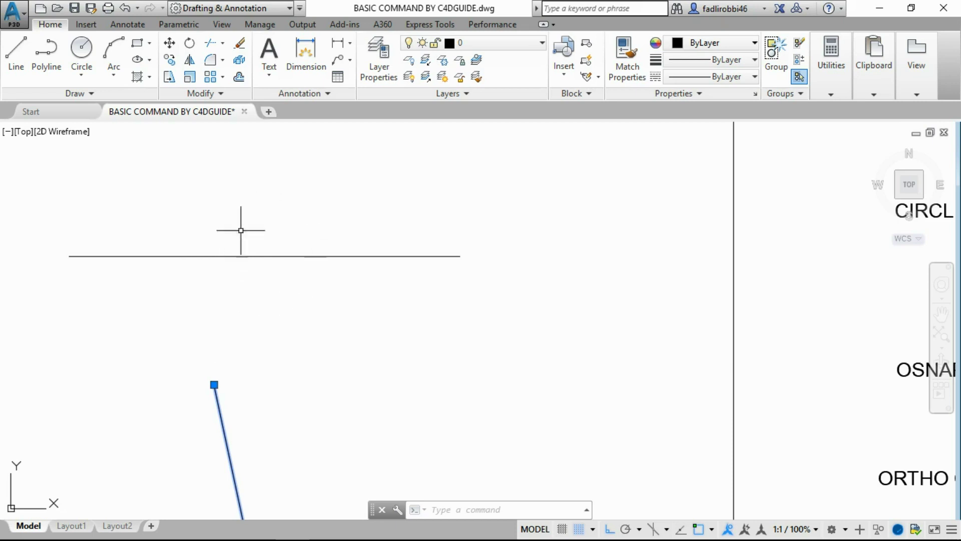
{"action": "key", "text": "Escape"}
{"action": "scroll", "coordinate": [241, 376], "scroll_direction": "down", "scroll_amount": 2}
{"action": "type", "text": "MOVE"}
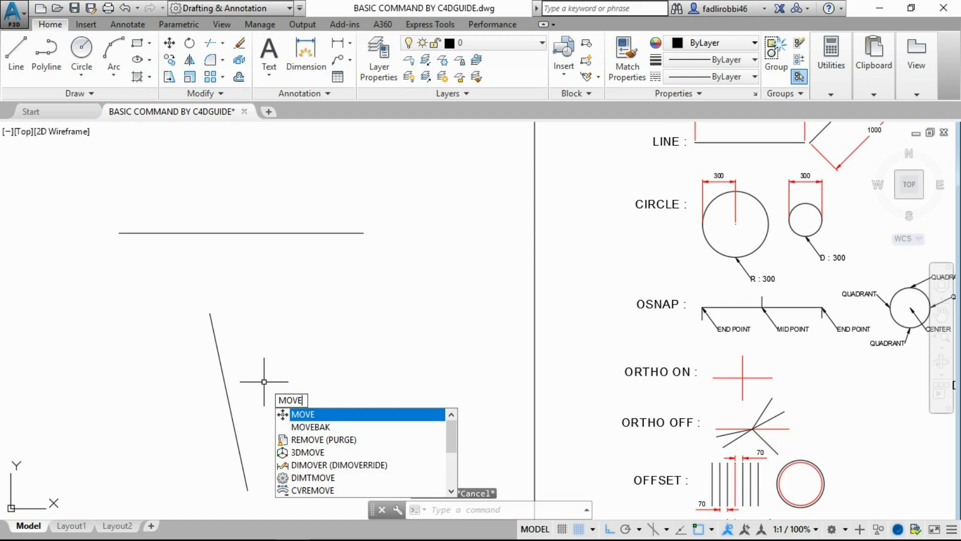
Move the slanted line so its top end sits on the horizontal line
{"action": "key", "text": "Return"}
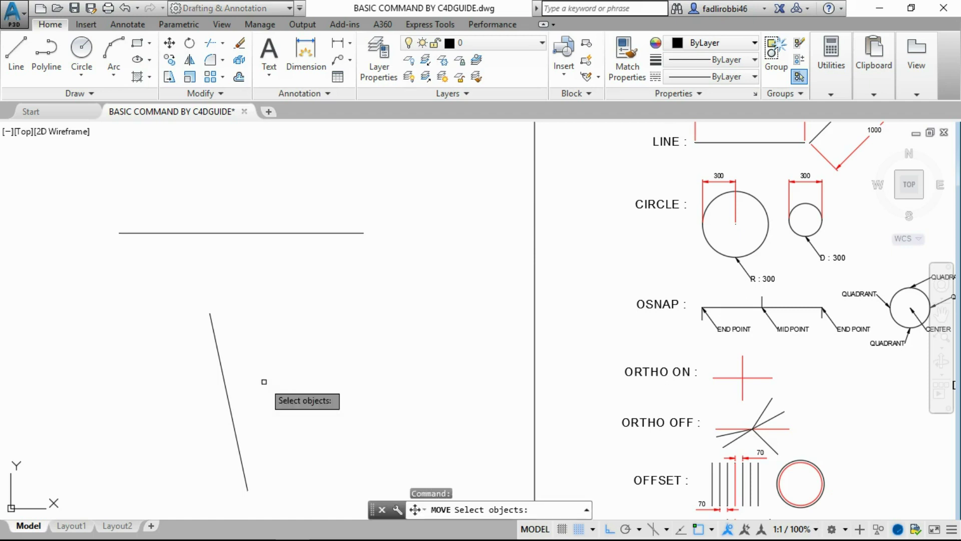
{"action": "left_click", "coordinate": [227, 384]}
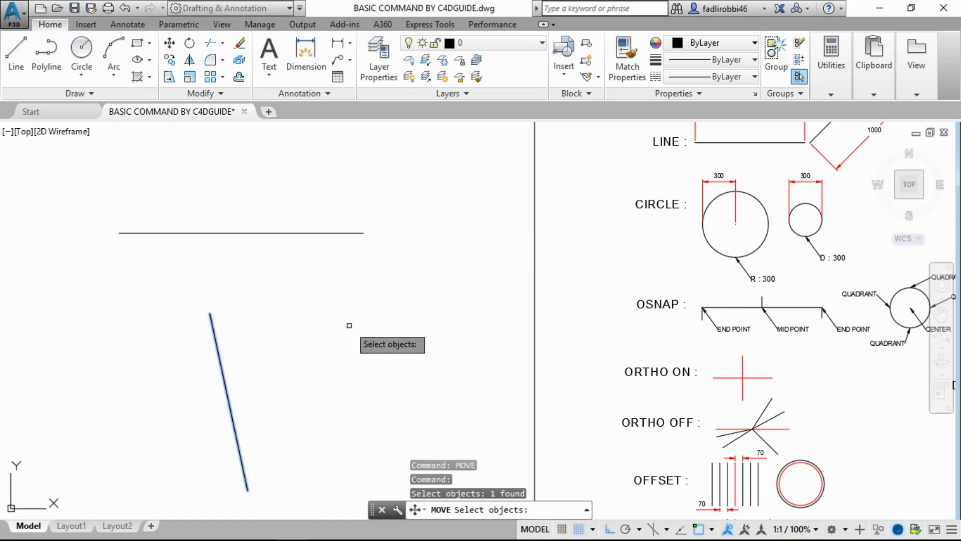
{"action": "key", "text": "Return"}
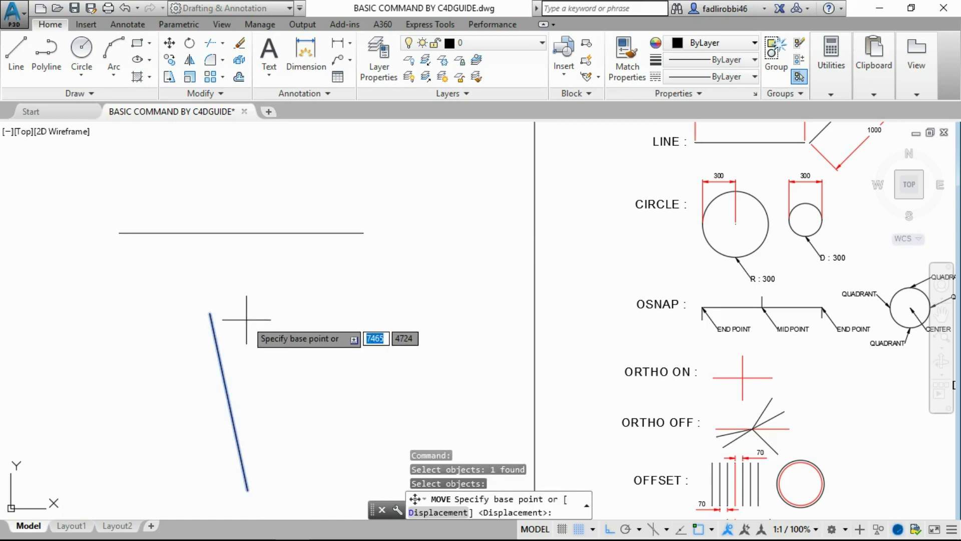
{"action": "left_click", "coordinate": [210, 312]}
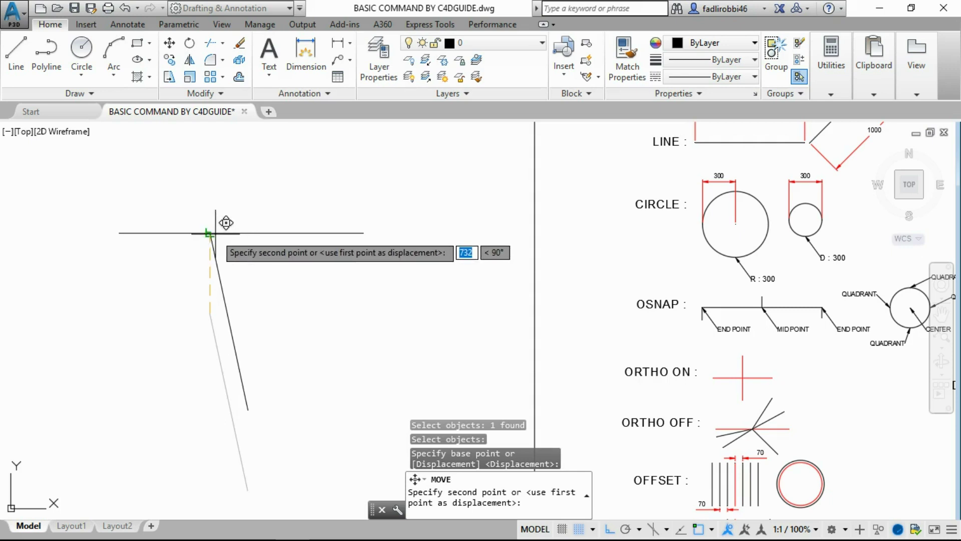
{"action": "key", "text": "F8"}
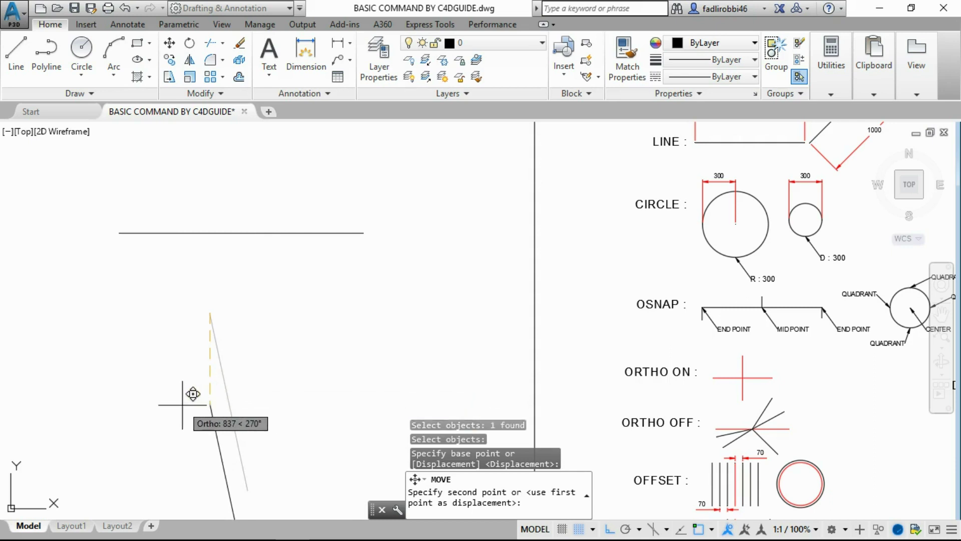
{"action": "key", "text": "F8"}
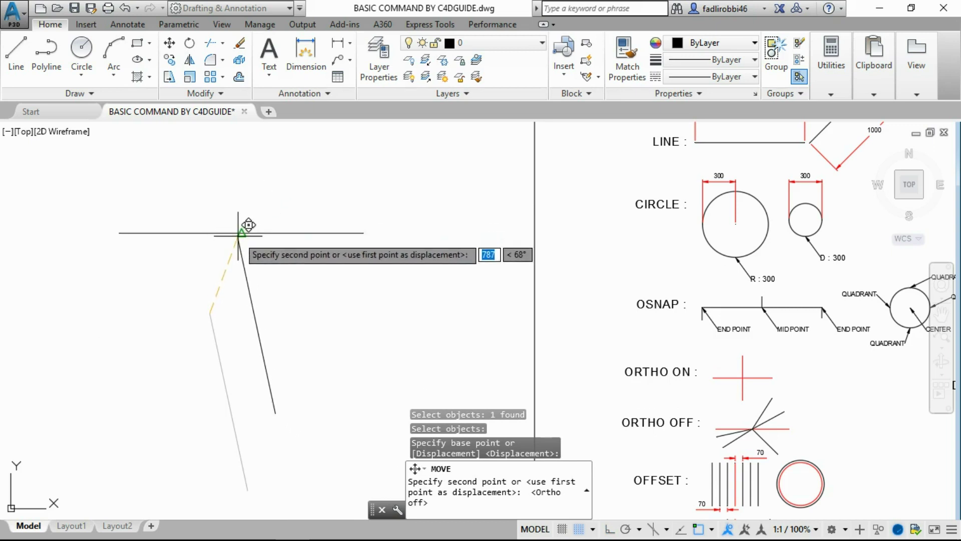
{"action": "left_click", "coordinate": [240, 233]}
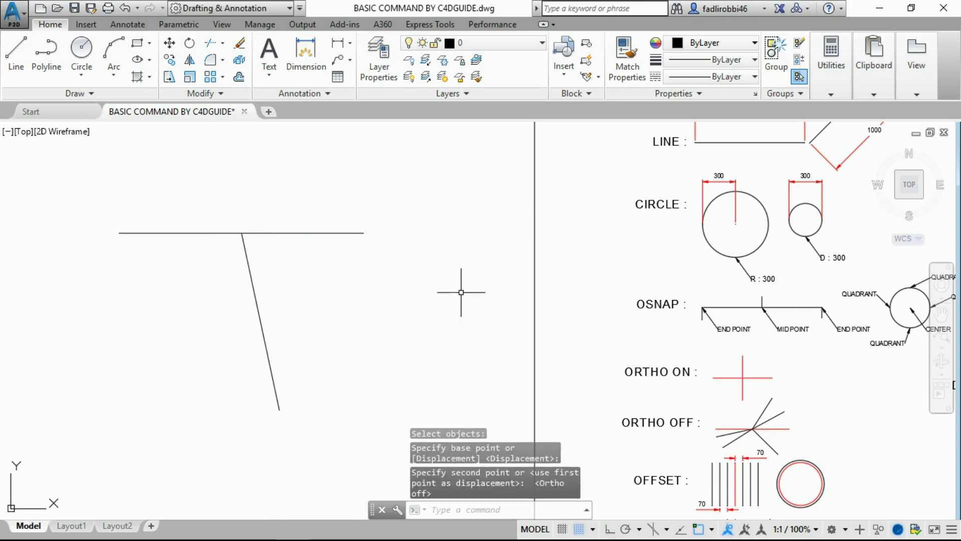
{"action": "scroll", "coordinate": [241, 233], "scroll_direction": "up", "scroll_amount": 2}
{"action": "scroll", "coordinate": [251, 237], "scroll_direction": "down", "scroll_amount": 2}
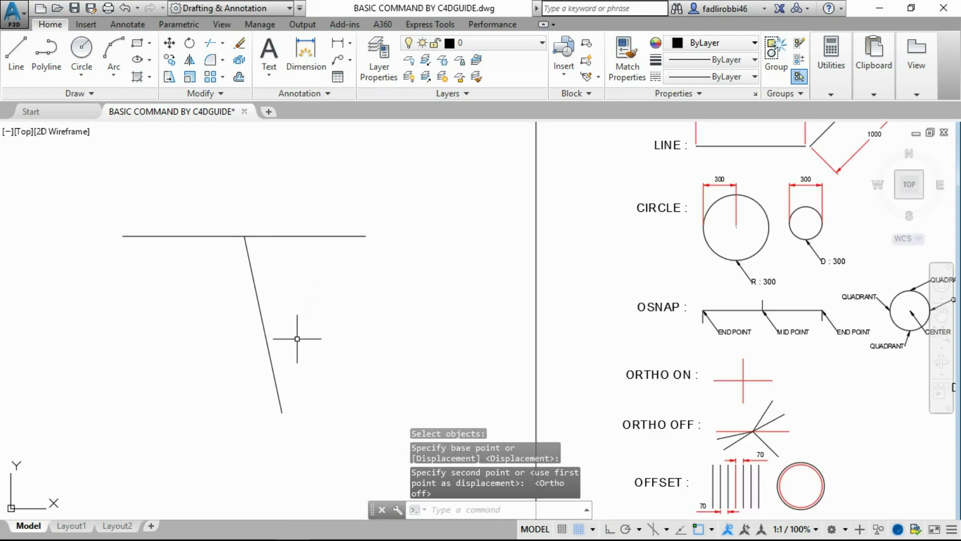
Move the slanted line again so its lower end meets the horizontal line's left end
{"action": "left_click", "coordinate": [272, 360]}
{"action": "type", "text": "move"}
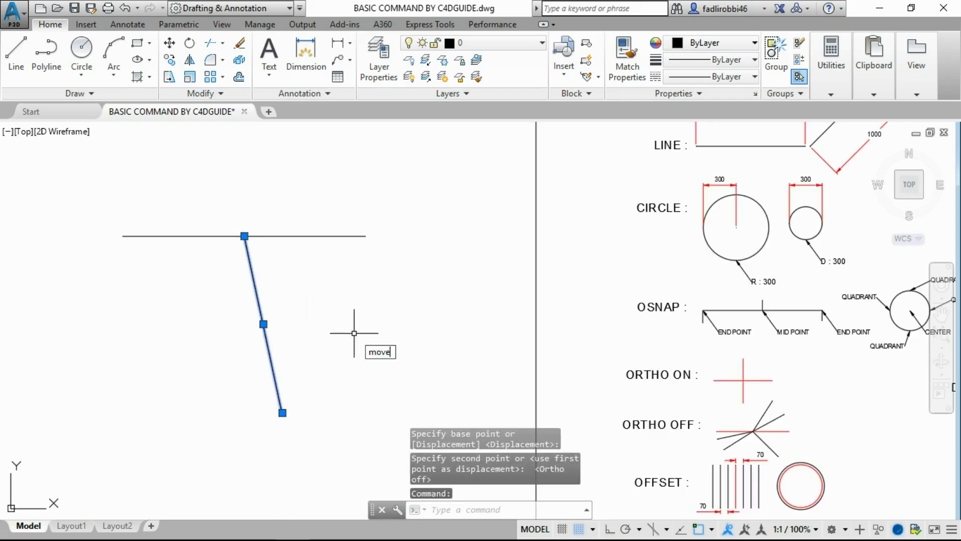
{"action": "key", "text": "Return"}
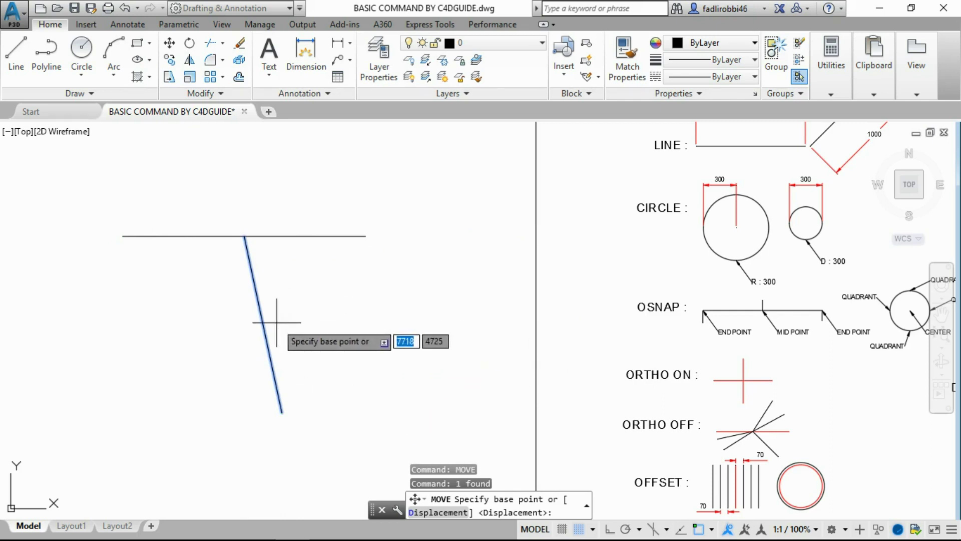
{"action": "left_click", "coordinate": [282, 412]}
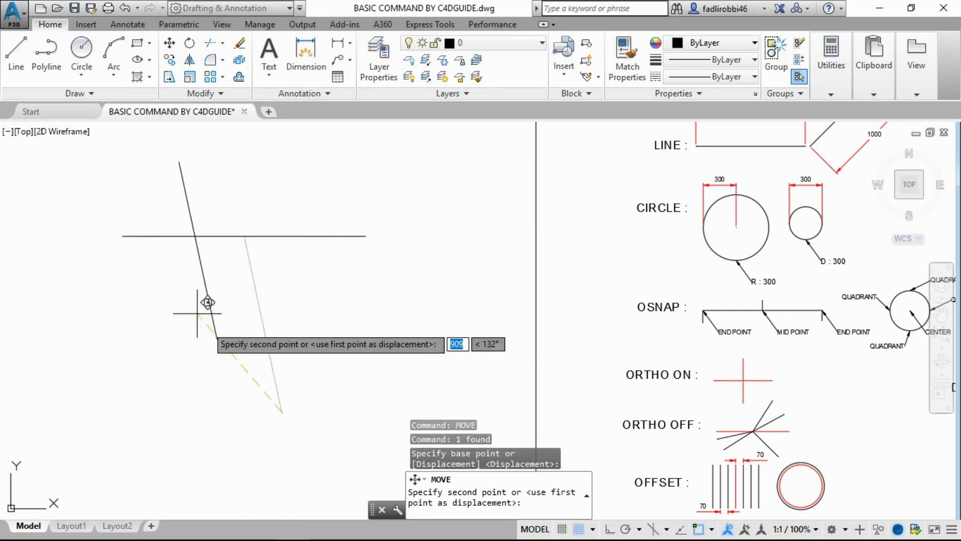
{"action": "left_click", "coordinate": [123, 236]}
{"action": "middle_click_drag", "start_coordinate": [150, 230], "coordinate": [256, 350]}
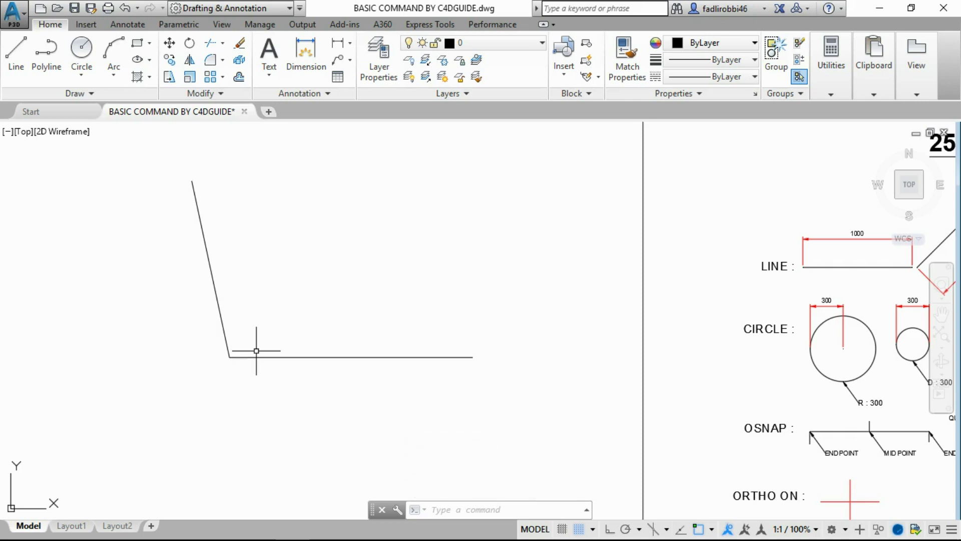
Window-select the slanted line a few times to check the new corner, then clear the selection
{"action": "left_click", "coordinate": [230, 318]}
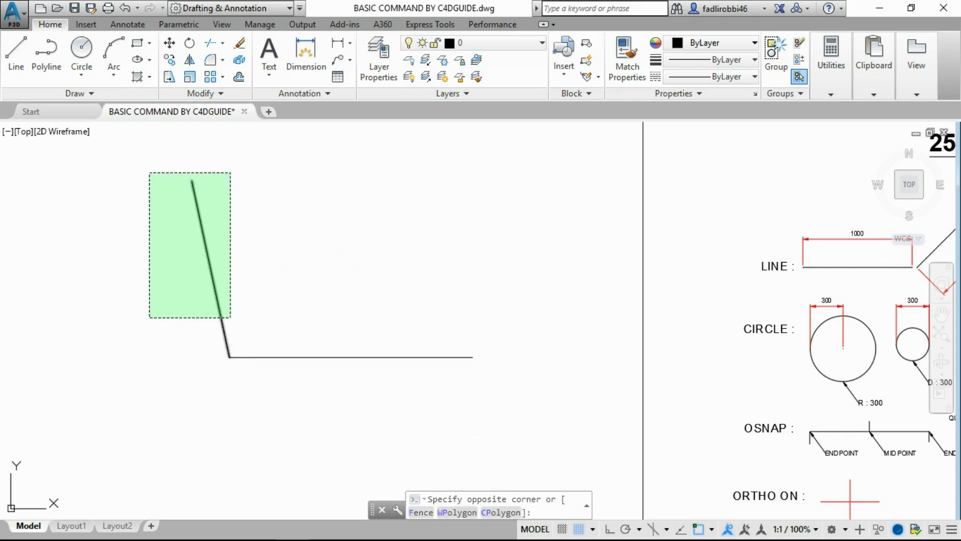
{"action": "left_click", "coordinate": [150, 173]}
{"action": "key", "text": "Escape"}
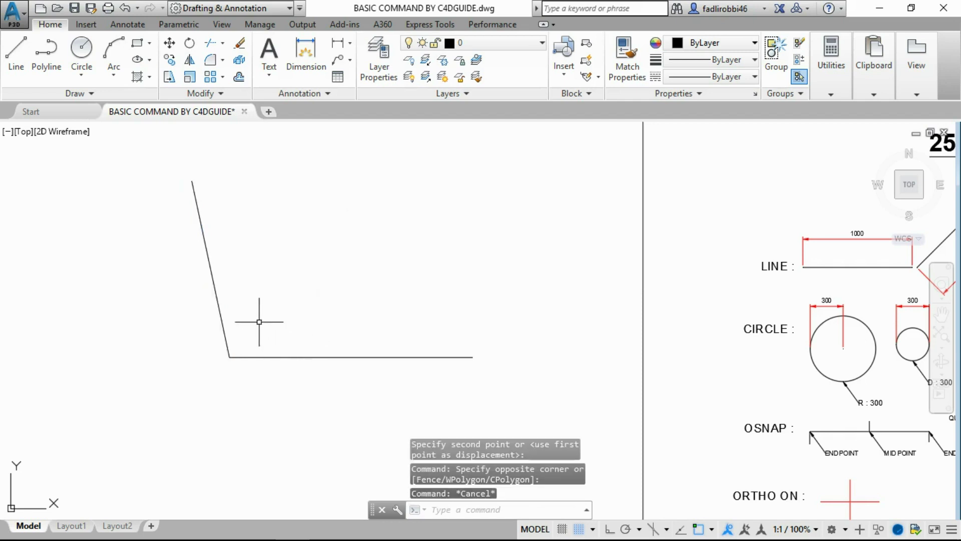
{"action": "left_click", "coordinate": [225, 316]}
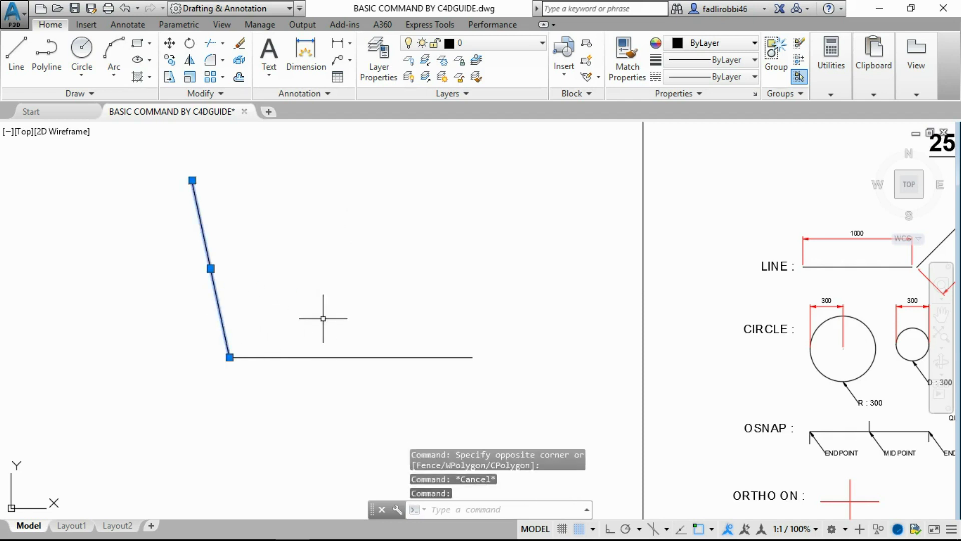
{"action": "key", "text": "Escape"}
{"action": "left_click", "coordinate": [258, 285]}
{"action": "left_click", "coordinate": [129, 167]}
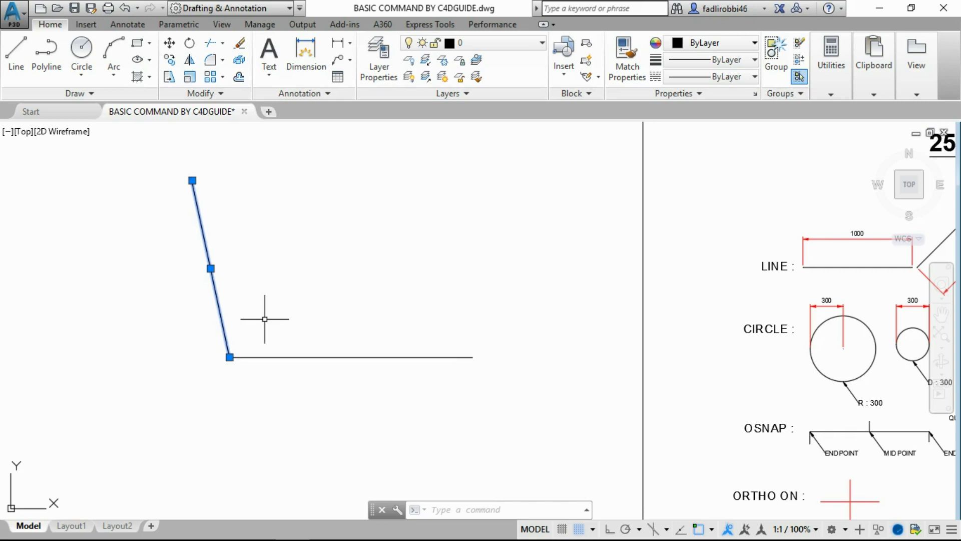
{"action": "key", "text": "Escape"}
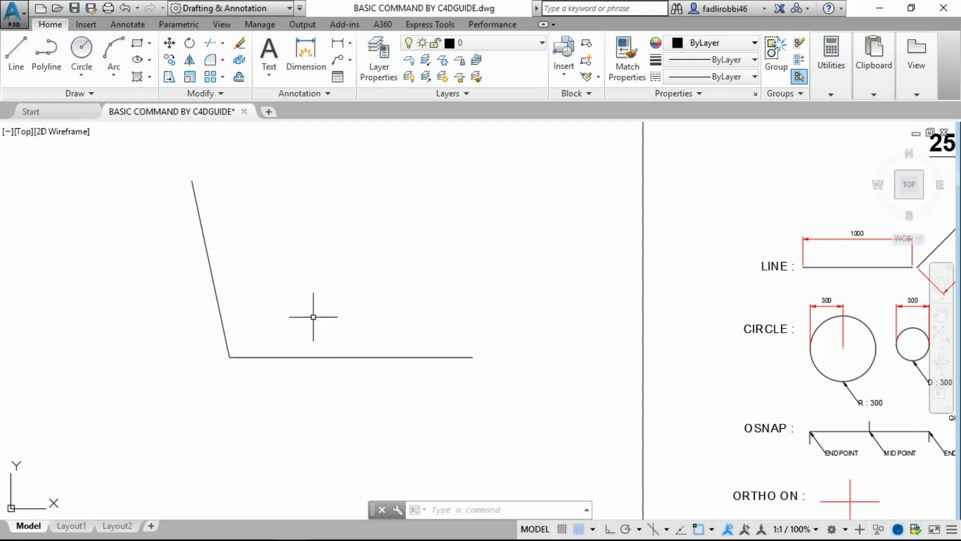
Draw a right triangle with Ortho on in the practice area beside the MIRROR example
{"action": "scroll", "coordinate": [473, 378], "scroll_direction": "down", "scroll_amount": 4}
{"action": "scroll", "coordinate": [424, 421], "scroll_direction": "up", "scroll_amount": 4}
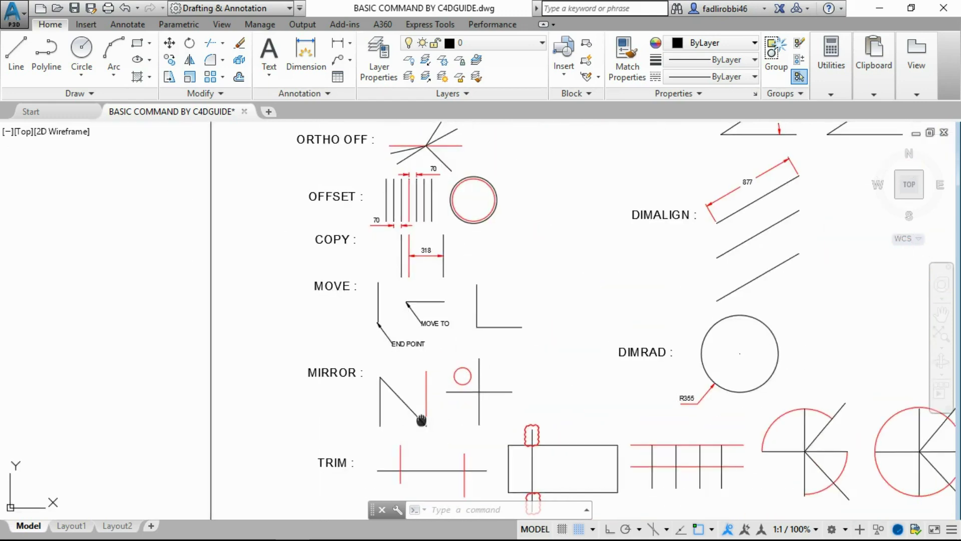
{"action": "mouse_move", "coordinate": [424, 422]}
{"action": "middle_mouse_down"}
{"action": "mouse_move", "coordinate": [348, 320]}
{"action": "mouse_move", "coordinate": [449, 426]}
{"action": "mouse_move", "coordinate": [361, 357]}
{"action": "middle_mouse_up"}
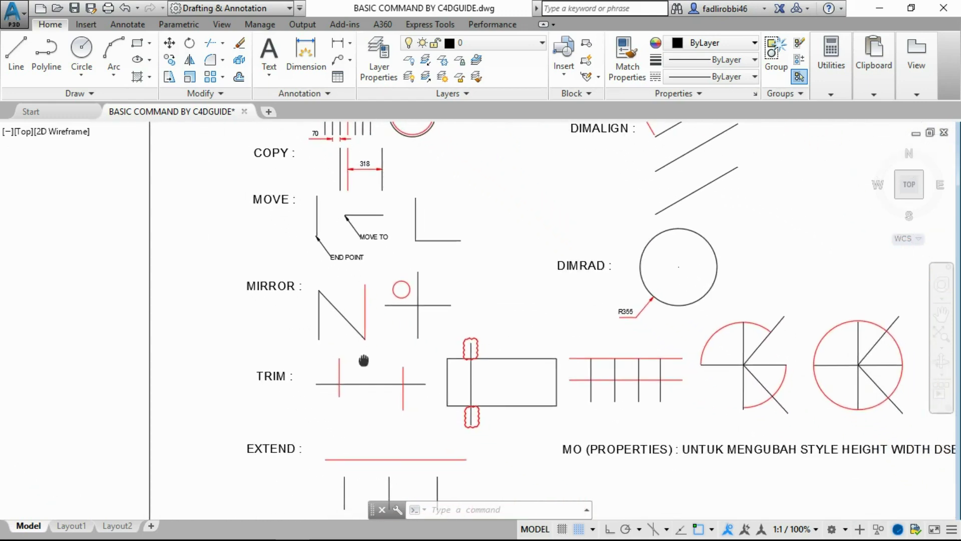
{"action": "scroll", "coordinate": [363, 306], "scroll_direction": "up", "scroll_amount": 4}
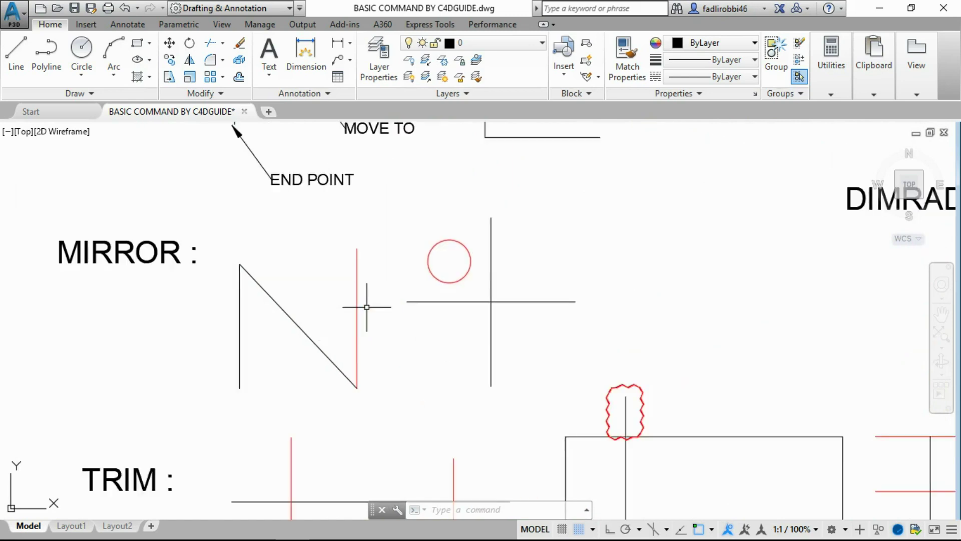
{"action": "scroll", "coordinate": [363, 305], "scroll_direction": "down", "scroll_amount": 4}
{"action": "middle_click_drag", "start_coordinate": [189, 307], "coordinate": [425, 344]}
{"action": "type", "text": "line"}
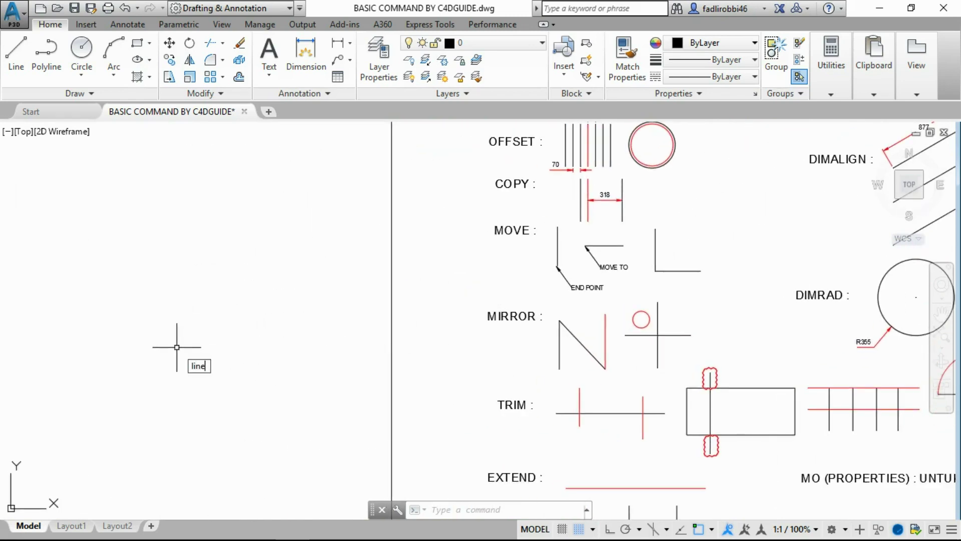
{"action": "key", "text": "Return"}
{"action": "left_click", "coordinate": [109, 319]}
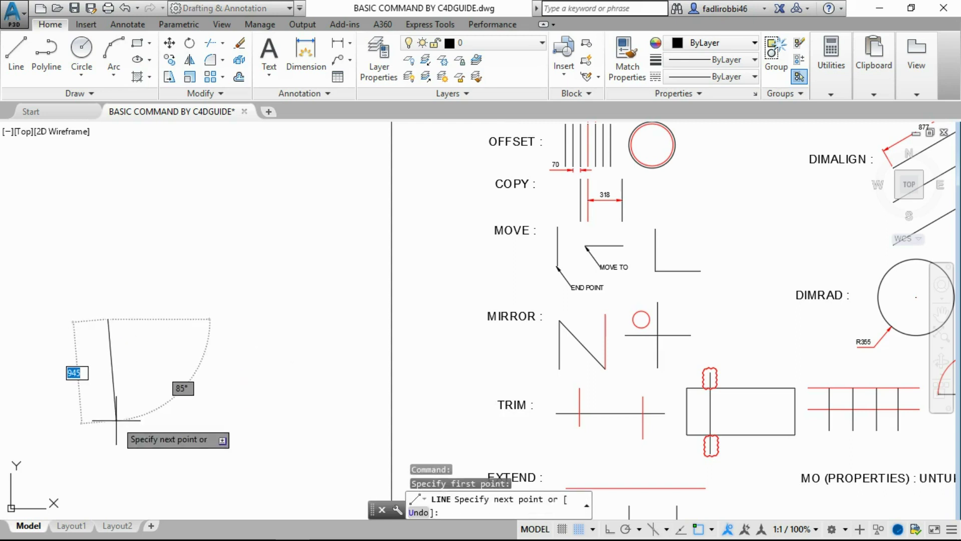
{"action": "key", "text": "F8"}
{"action": "left_click", "coordinate": [104, 422]}
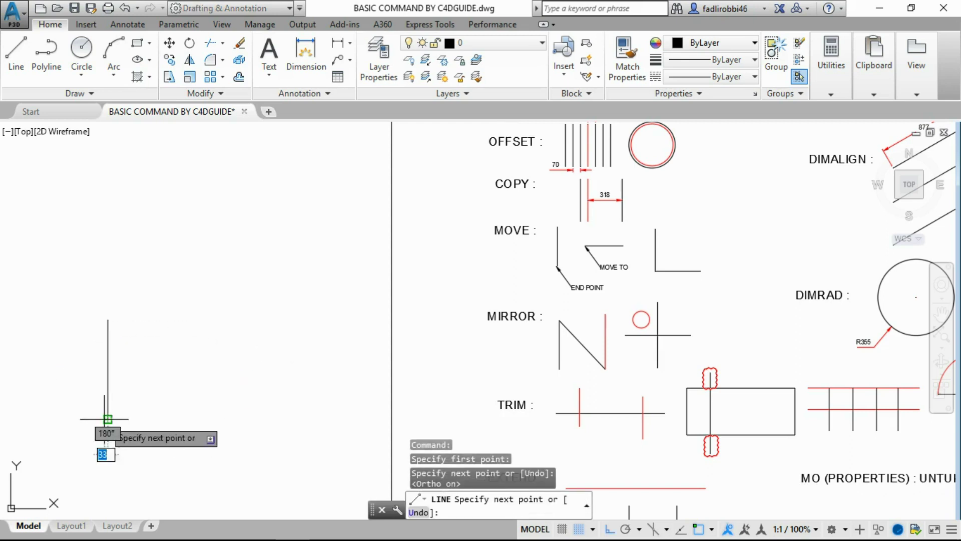
{"action": "left_click", "coordinate": [186, 418]}
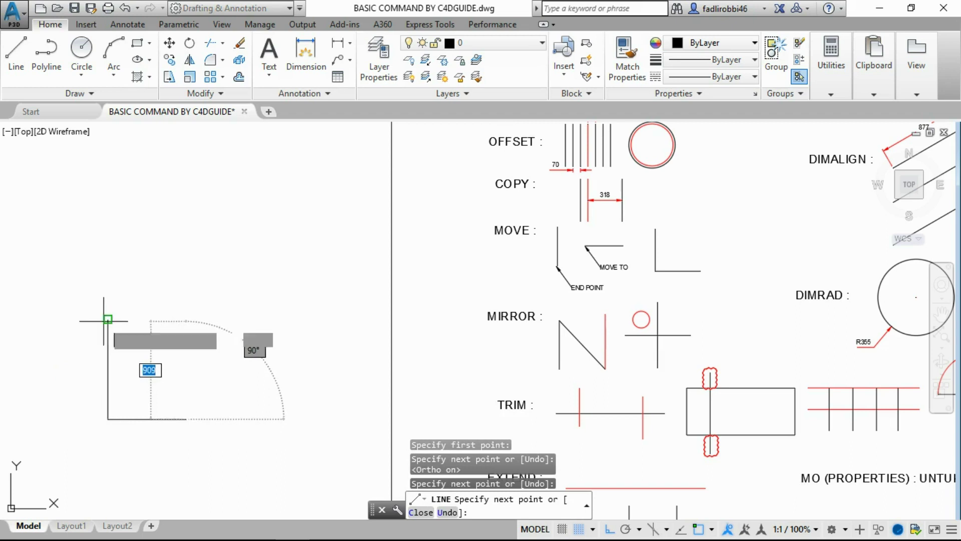
{"action": "left_click", "coordinate": [108, 319]}
{"action": "key", "text": "Escape"}
Move the MIRROR example's N shape and red line next to the triangle
{"action": "left_click", "coordinate": [605, 383]}
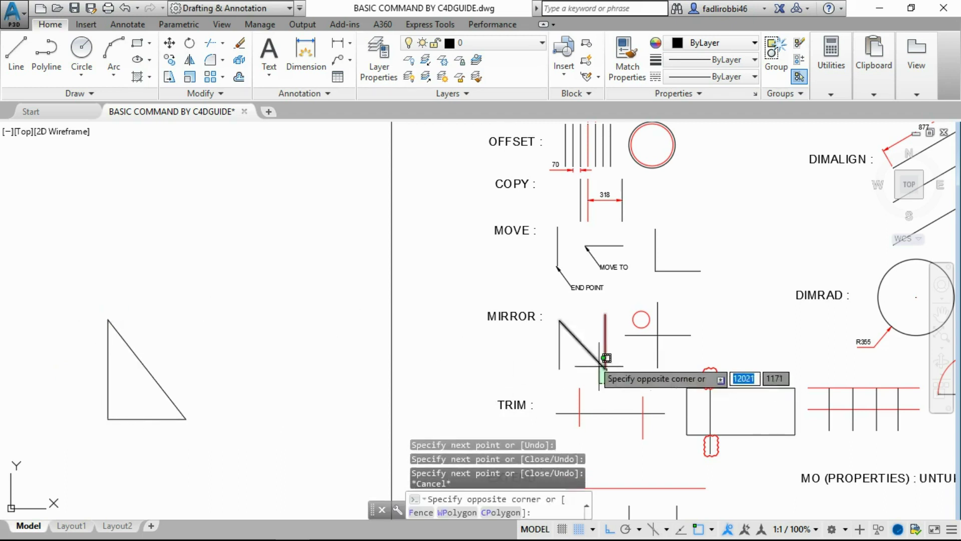
{"action": "left_click", "coordinate": [547, 262]}
{"action": "type", "text": "m"}
{"action": "key", "text": "Return"}
{"action": "left_click", "coordinate": [558, 320]}
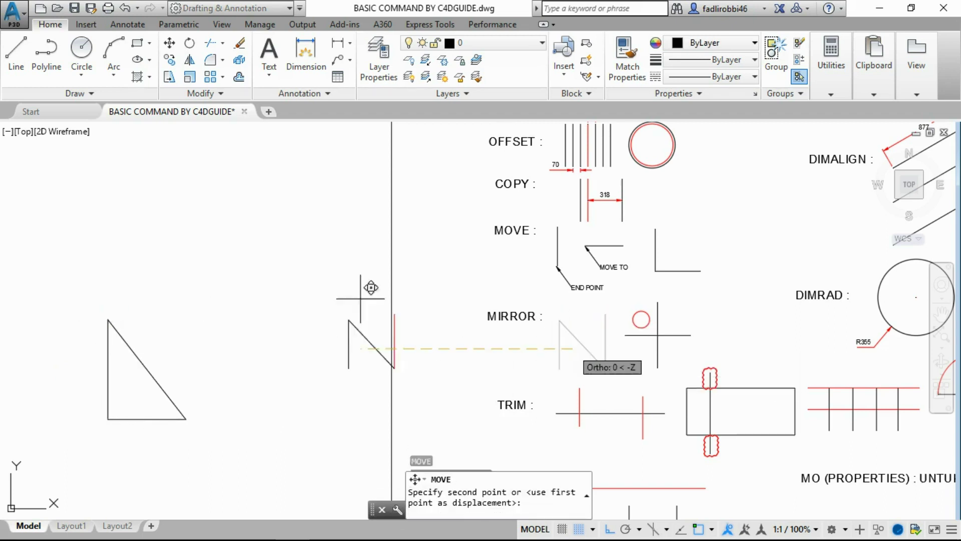
{"action": "left_click", "coordinate": [253, 321]}
{"action": "key", "text": "Escape"}
{"action": "scroll", "coordinate": [332, 357], "scroll_direction": "up", "scroll_amount": 4}
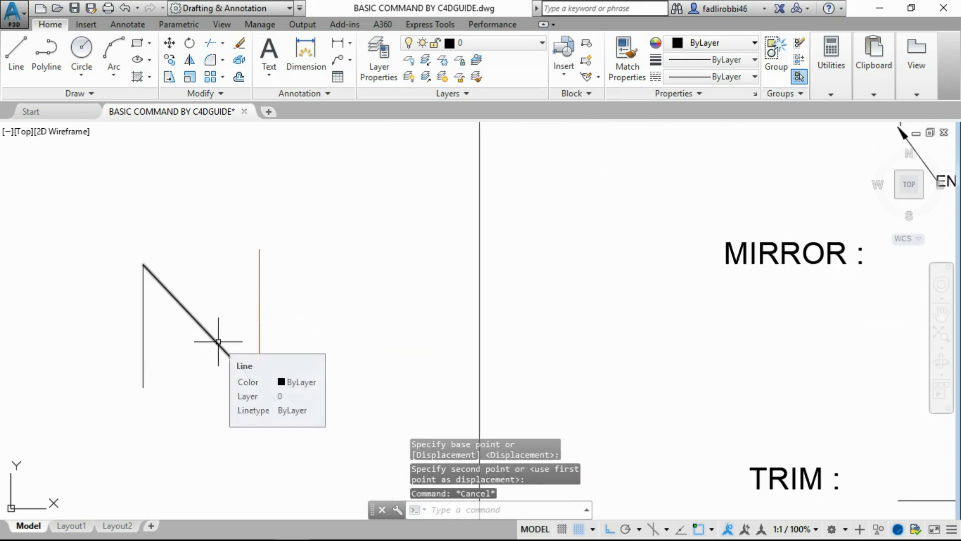
{"action": "left_click", "coordinate": [203, 366]}
{"action": "left_click", "coordinate": [189, 332]}
{"action": "type", "text": "mi"}
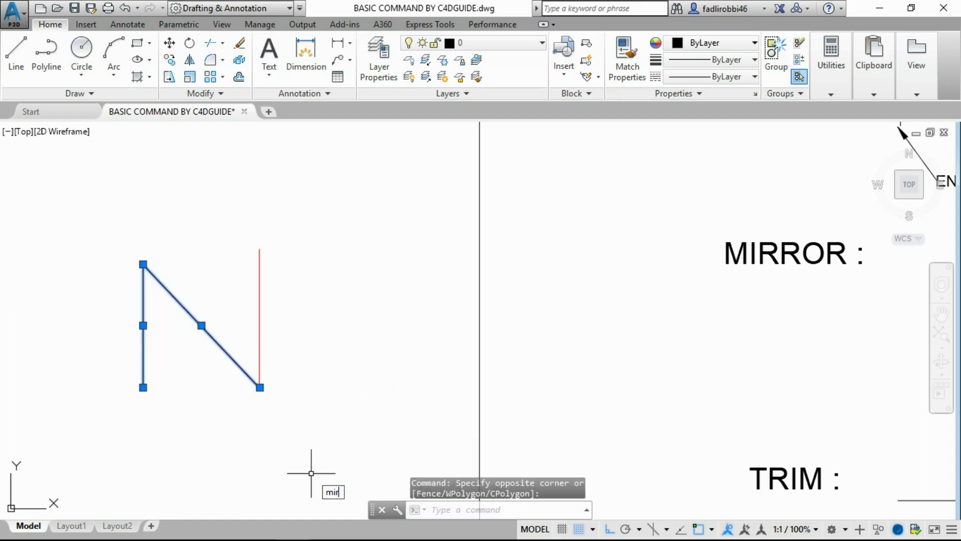
{"action": "type", "text": "r"}
{"action": "key", "text": "Return"}
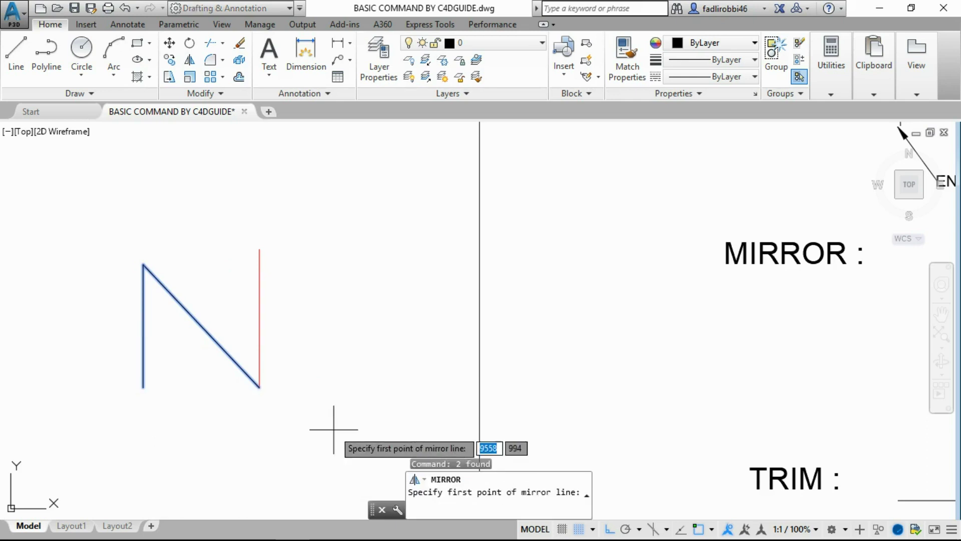
{"action": "left_click", "coordinate": [259, 387]}
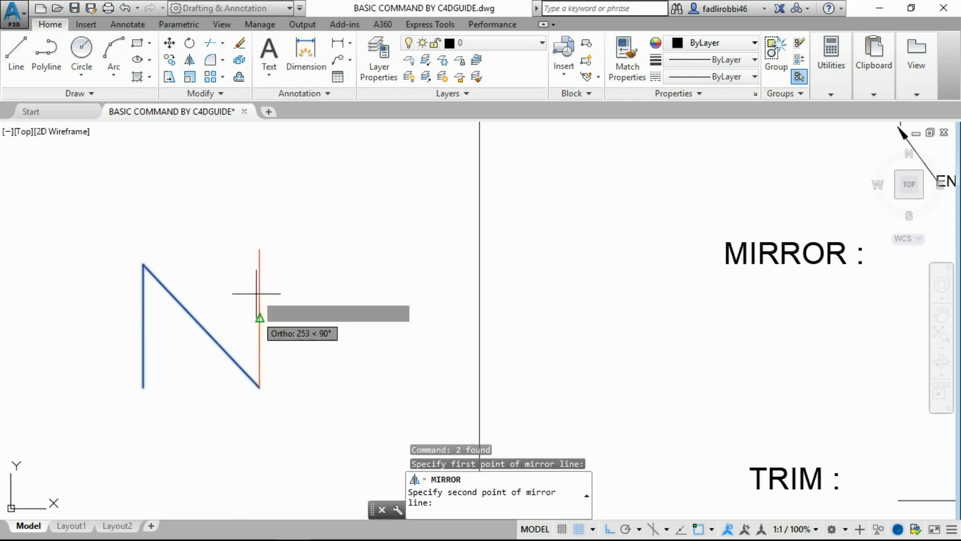
{"action": "left_click", "coordinate": [261, 245]}
{"action": "key", "text": "Return"}
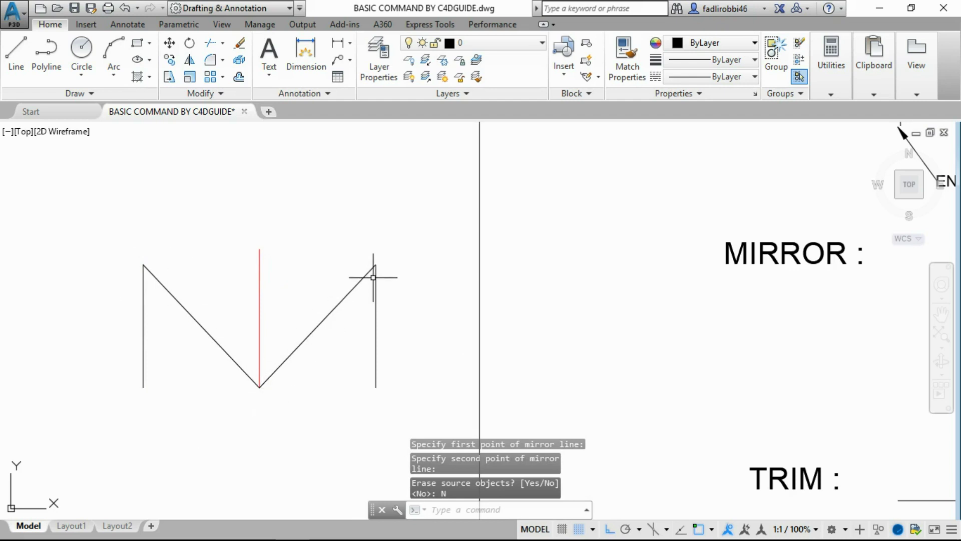
{"action": "left_click", "coordinate": [410, 347]}
{"action": "left_click", "coordinate": [335, 275]}
{"action": "key", "text": "Delete"}
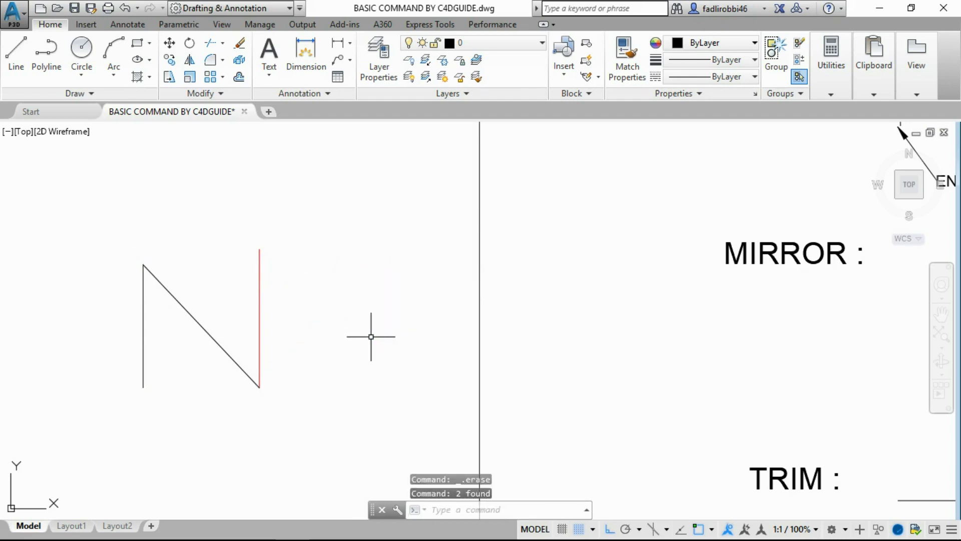
Move the red vertical line to the right of the N's diagonal
{"action": "middle_click_drag", "start_coordinate": [166, 322], "coordinate": [244, 320]}
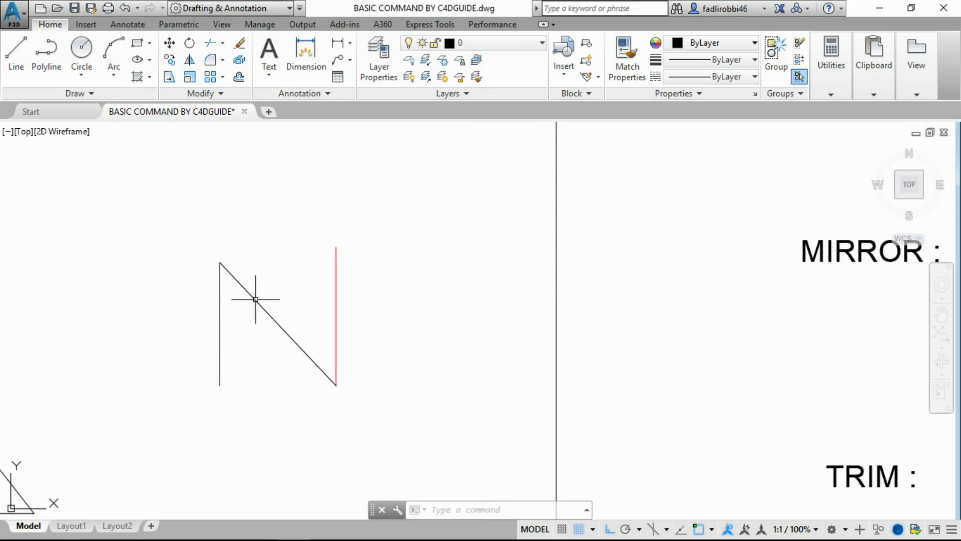
{"action": "left_click", "coordinate": [337, 314]}
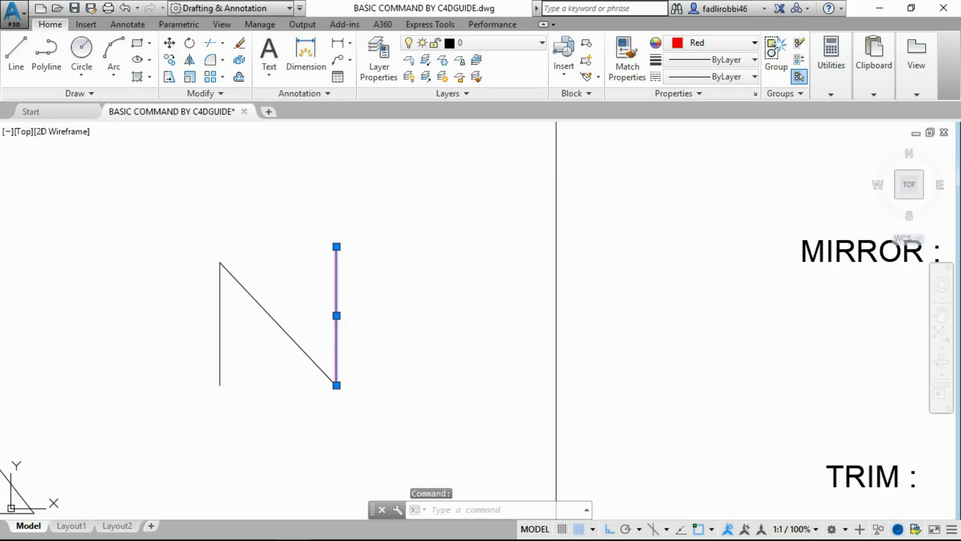
{"action": "type", "text": "m"}
{"action": "key", "text": "Return"}
{"action": "left_click", "coordinate": [337, 386]}
{"action": "key", "text": "Escape"}
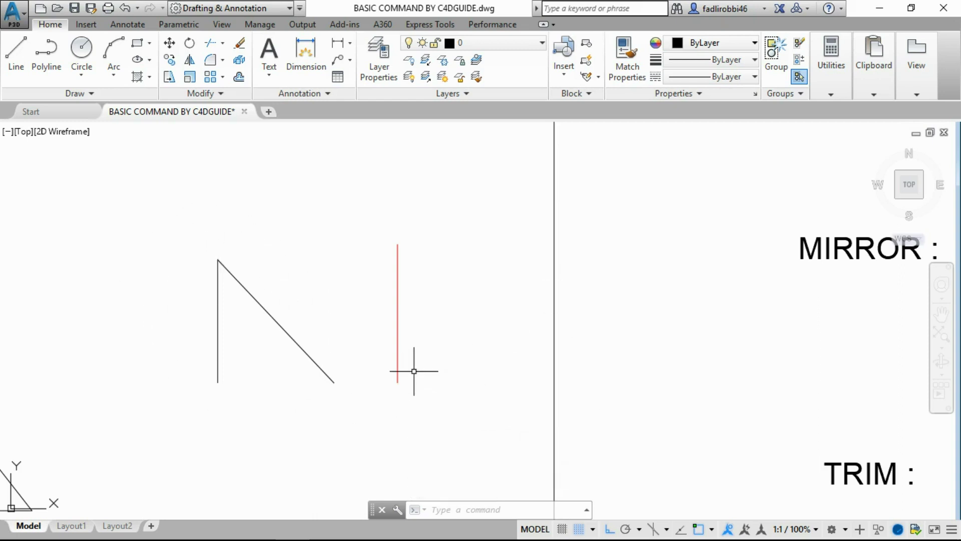
Grip-stretch the red line's top endpoint upward above the N's lines
{"action": "left_click", "coordinate": [399, 350]}
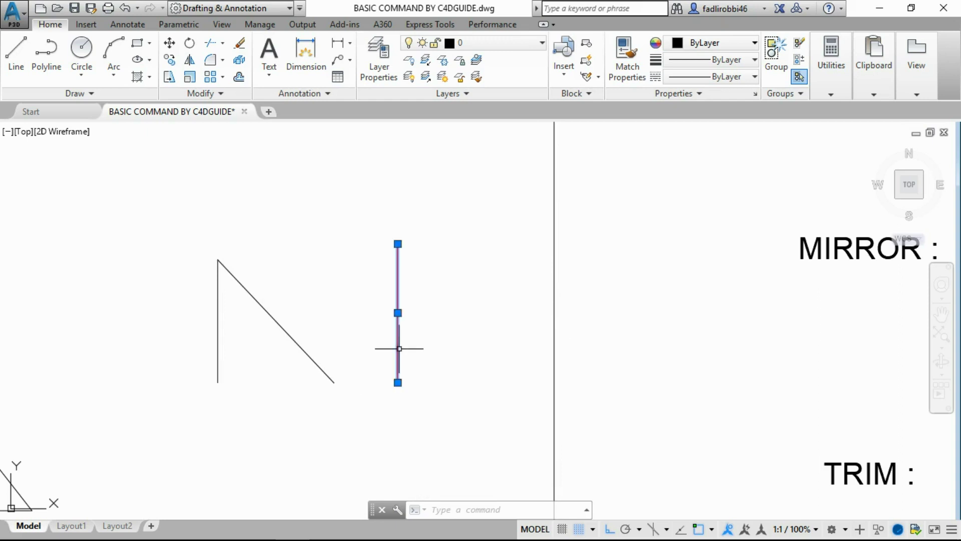
{"action": "left_click", "coordinate": [398, 244]}
{"action": "left_click", "coordinate": [388, 197]}
{"action": "key", "text": "Escape"}
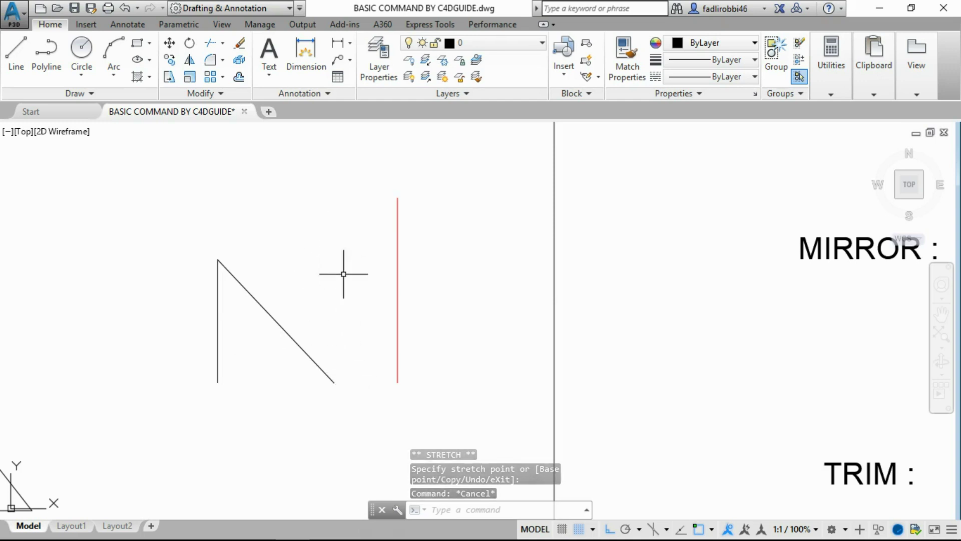
{"action": "type", "text": "LI"}
Draw a vertical line on each side of the red line
{"action": "key", "text": "Down"}
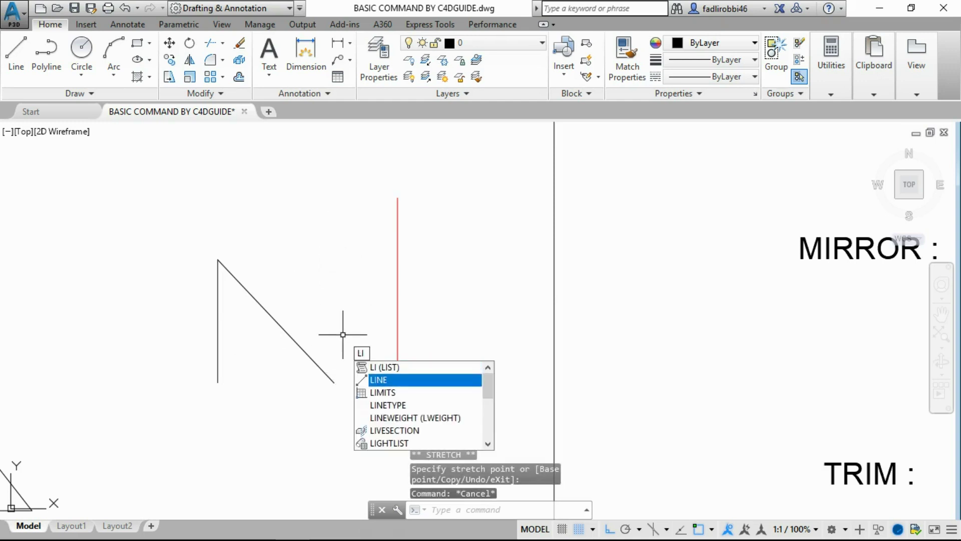
{"action": "key", "text": "Return"}
{"action": "left_click", "coordinate": [348, 262]}
{"action": "left_click", "coordinate": [370, 373]}
{"action": "key", "text": "Return"}
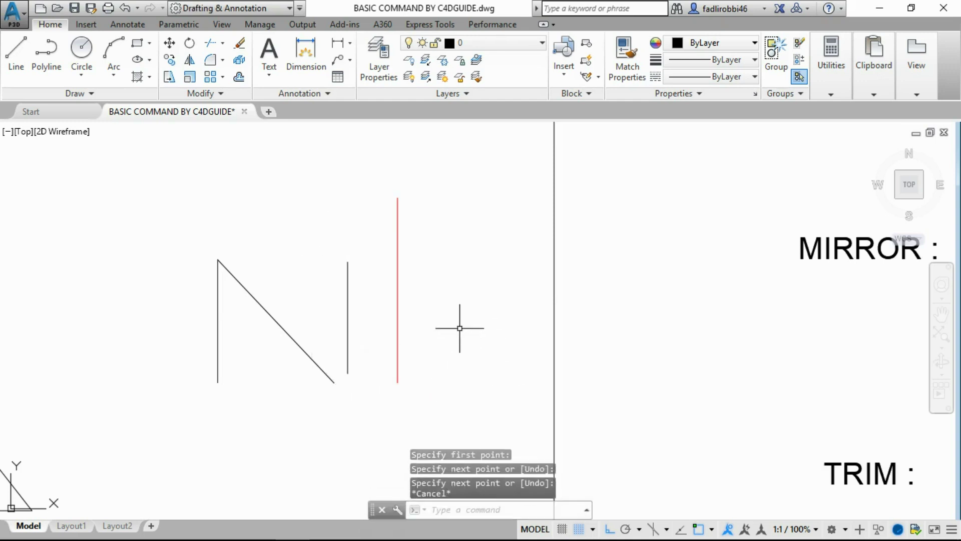
{"action": "key", "text": "Return"}
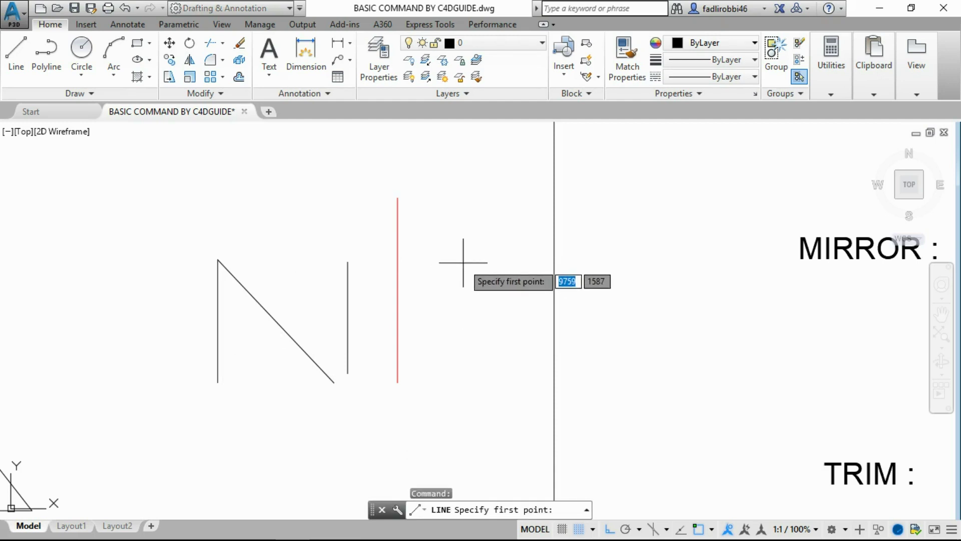
{"action": "left_click", "coordinate": [461, 262]}
{"action": "left_click", "coordinate": [461, 373]}
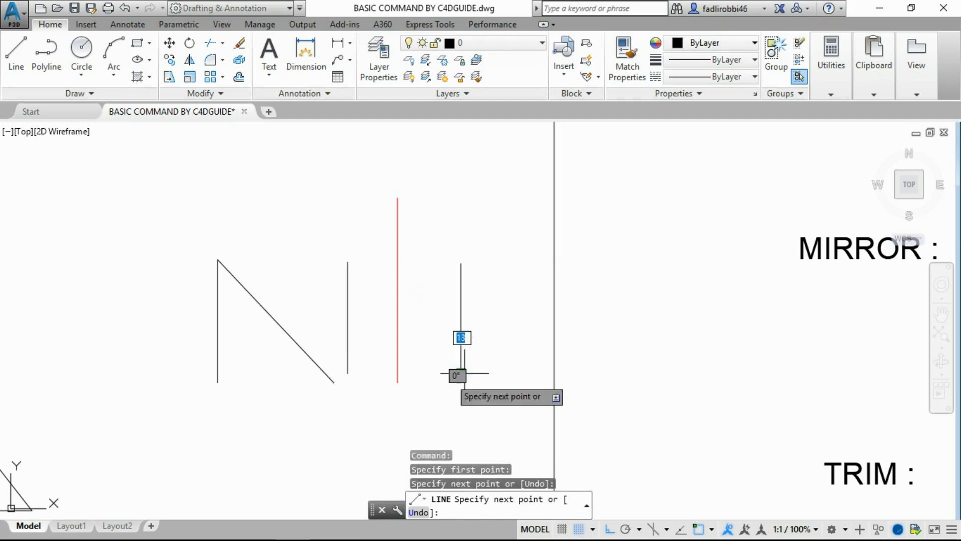
{"action": "key", "text": "Escape"}
Draw a long horizontal line beneath the N shape
{"action": "left_click", "coordinate": [339, 387]}
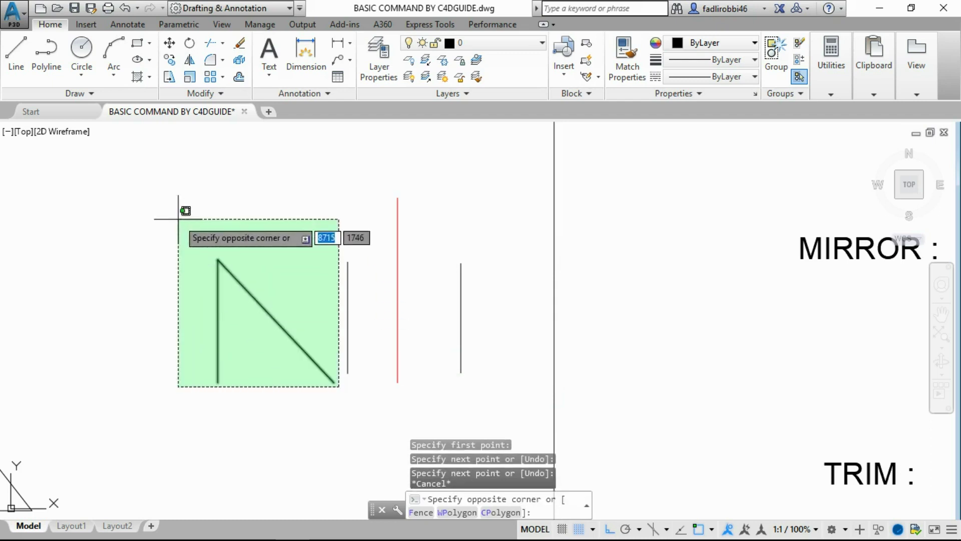
{"action": "left_click", "coordinate": [181, 209]}
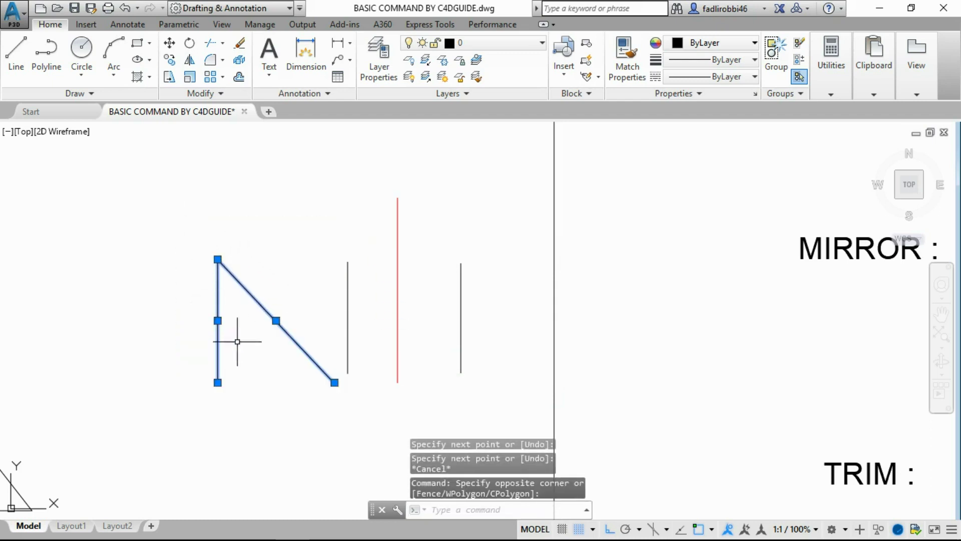
{"action": "middle_click_drag", "start_coordinate": [271, 384], "coordinate": [257, 322]}
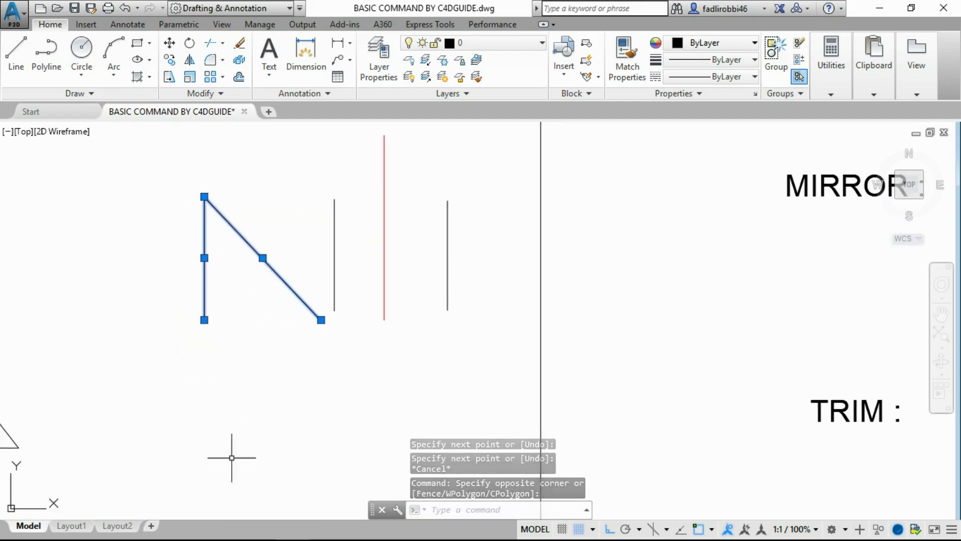
{"action": "key", "text": "Escape"}
{"action": "type", "text": "e"}
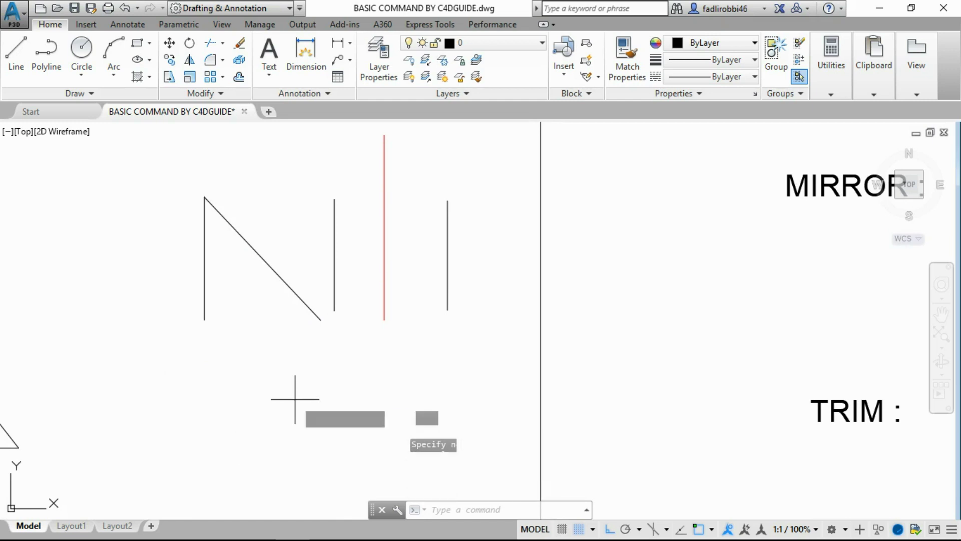
{"action": "key", "text": "Return"}
{"action": "left_click", "coordinate": [191, 336]}
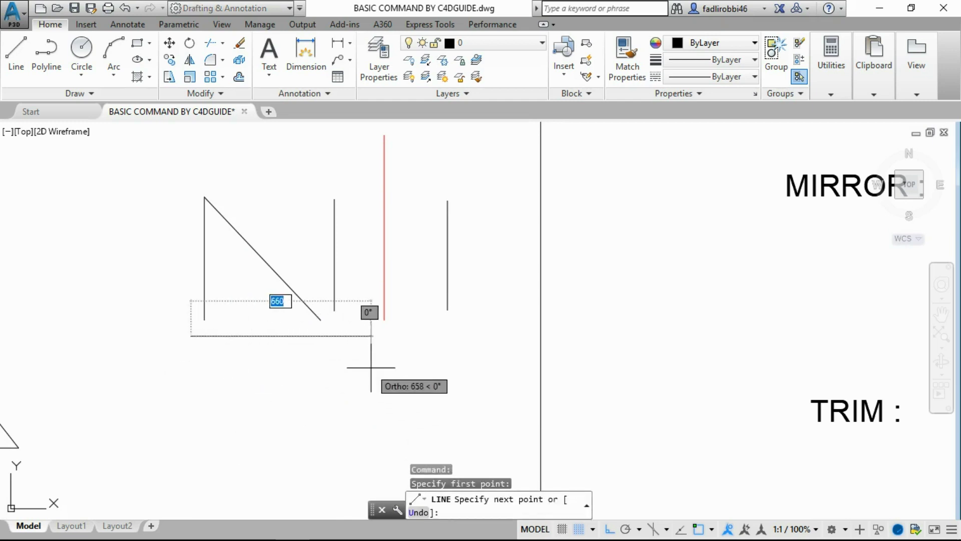
{"action": "left_click", "coordinate": [373, 333]}
{"action": "key", "text": "Escape"}
{"action": "left_click", "coordinate": [316, 335]}
{"action": "key", "text": "Escape"}
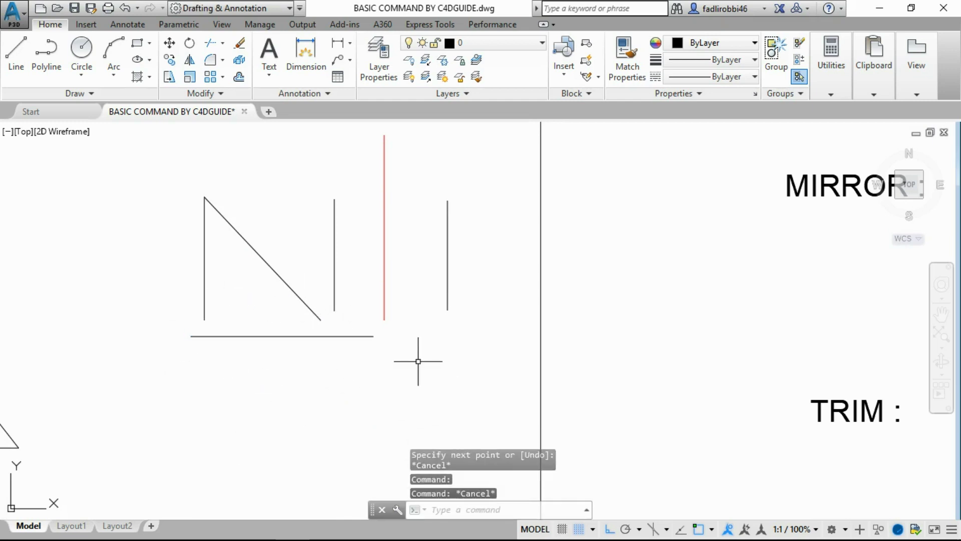
Match the red line's properties onto the horizontal line, making it red
{"action": "type", "text": "ma"}
{"action": "key", "text": "Return"}
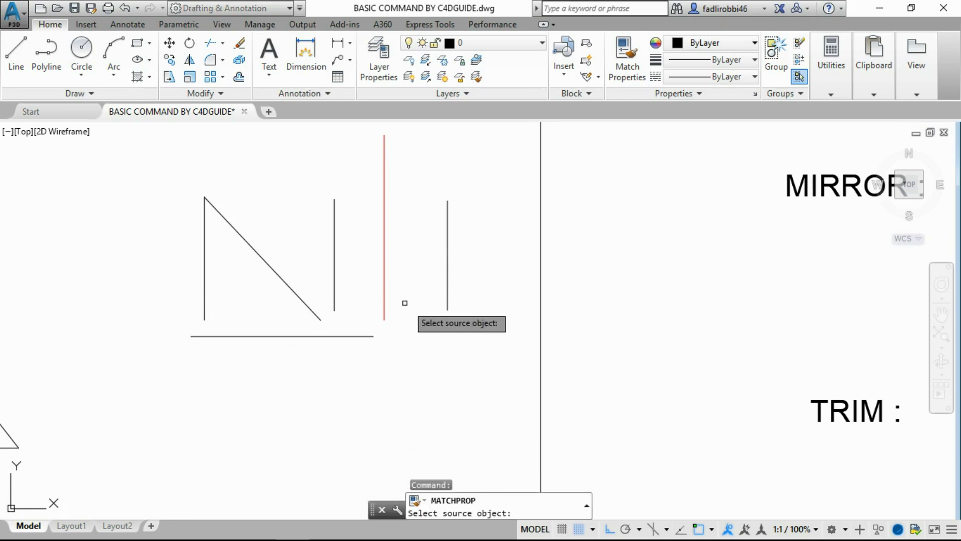
{"action": "left_click", "coordinate": [384, 296]}
{"action": "left_click", "coordinate": [353, 337]}
{"action": "key", "text": "Escape"}
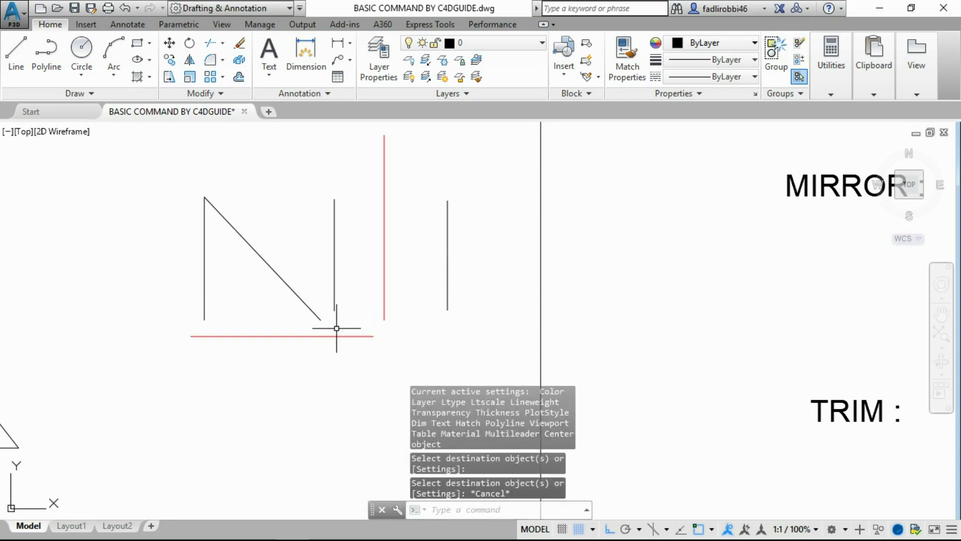
{"action": "left_click", "coordinate": [342, 329]}
{"action": "key", "text": "Escape"}
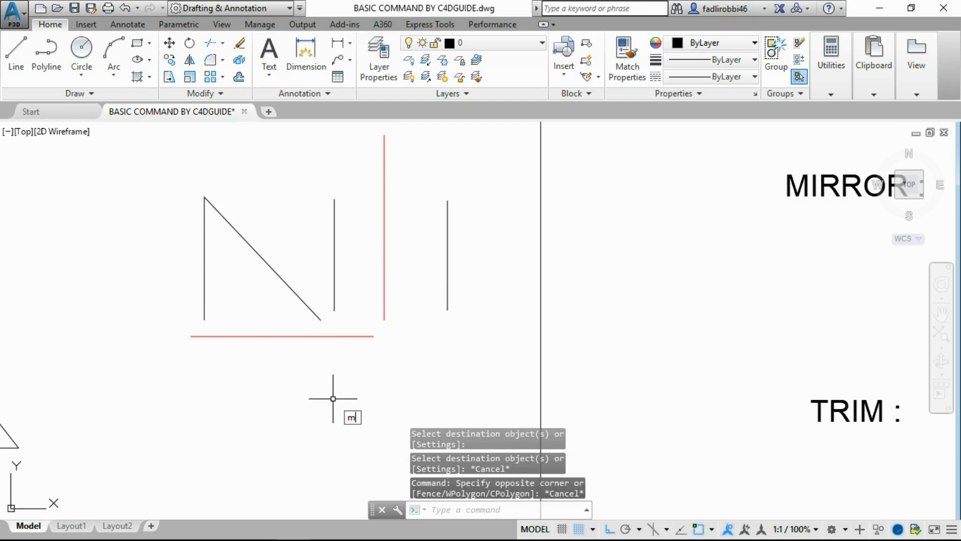
Mirror the N's left vertical and diagonal across the red horizontal line, keeping the originals
{"action": "key", "text": "Return"}
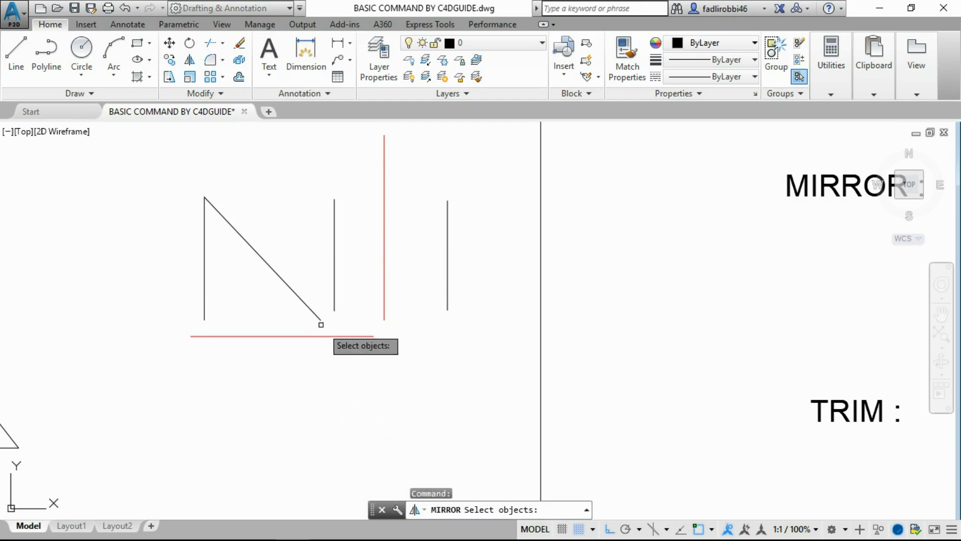
{"action": "left_click", "coordinate": [316, 316]}
{"action": "left_click", "coordinate": [205, 286]}
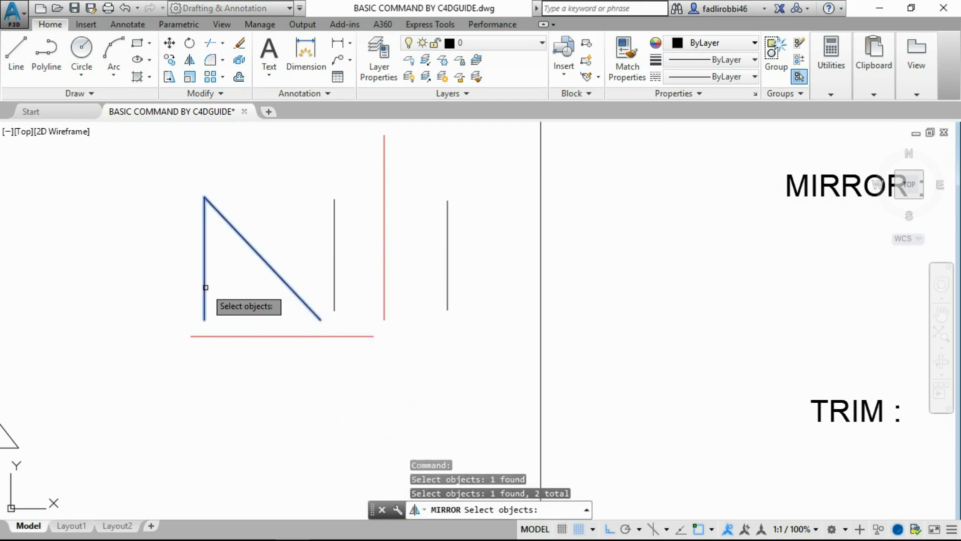
{"action": "key", "text": "Return"}
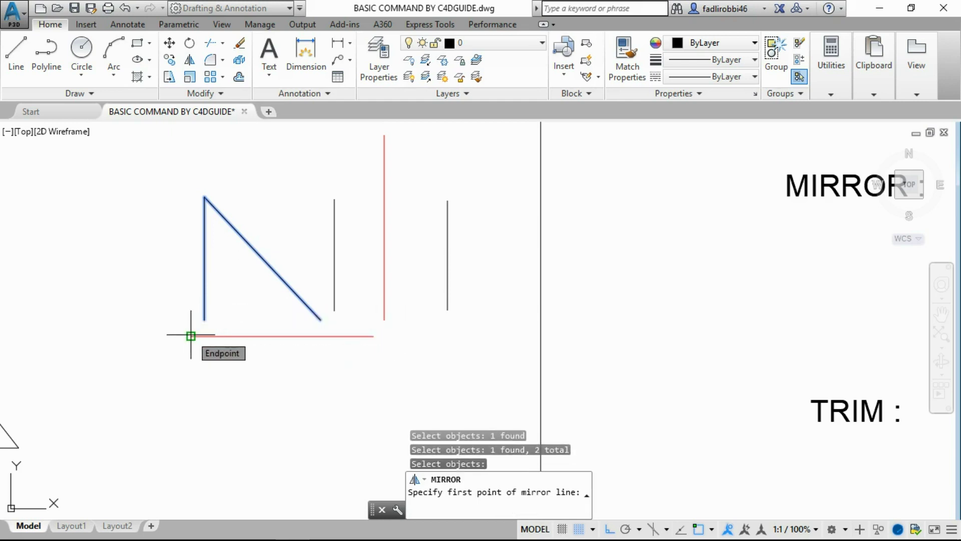
{"action": "left_click", "coordinate": [191, 336]}
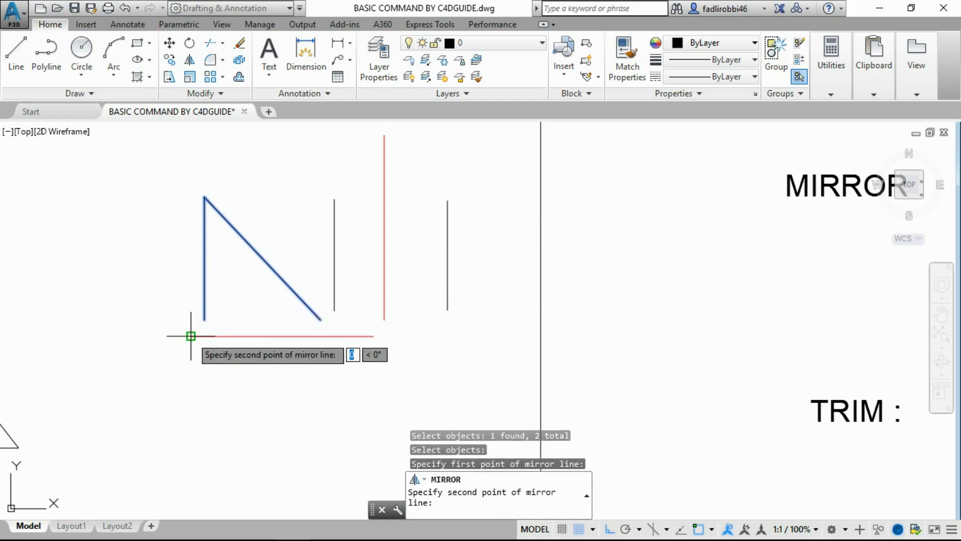
{"action": "left_click", "coordinate": [377, 337]}
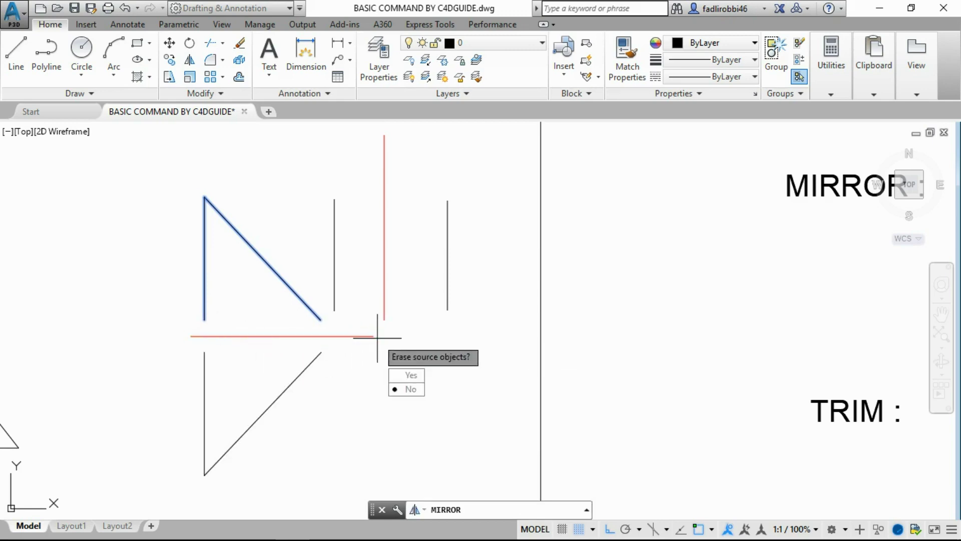
{"action": "type", "text": "n"}
{"action": "key", "text": "Return"}
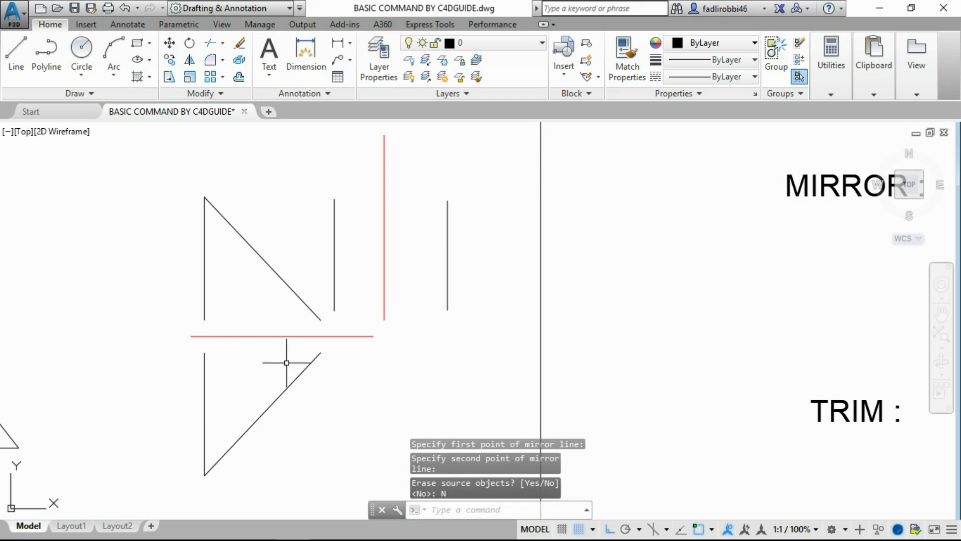
{"action": "scroll", "coordinate": [287, 362], "scroll_direction": "down", "scroll_amount": 5}
{"action": "middle_click_drag", "start_coordinate": [691, 386], "coordinate": [588, 376]}
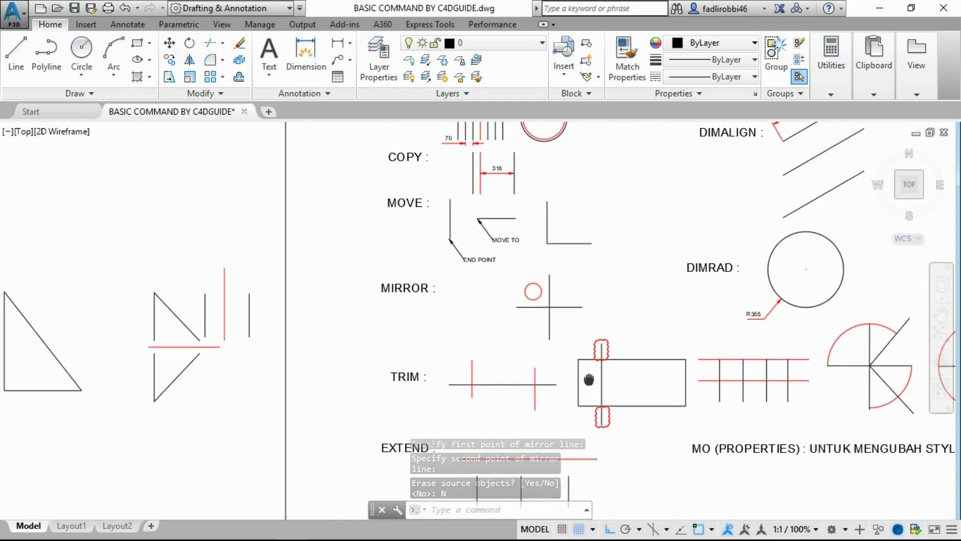
Move the reference MIRROR cross and red circle into the practice area
{"action": "left_click", "coordinate": [558, 323]}
{"action": "left_click", "coordinate": [518, 295]}
{"action": "type", "text": "m"}
{"action": "key", "text": "Return"}
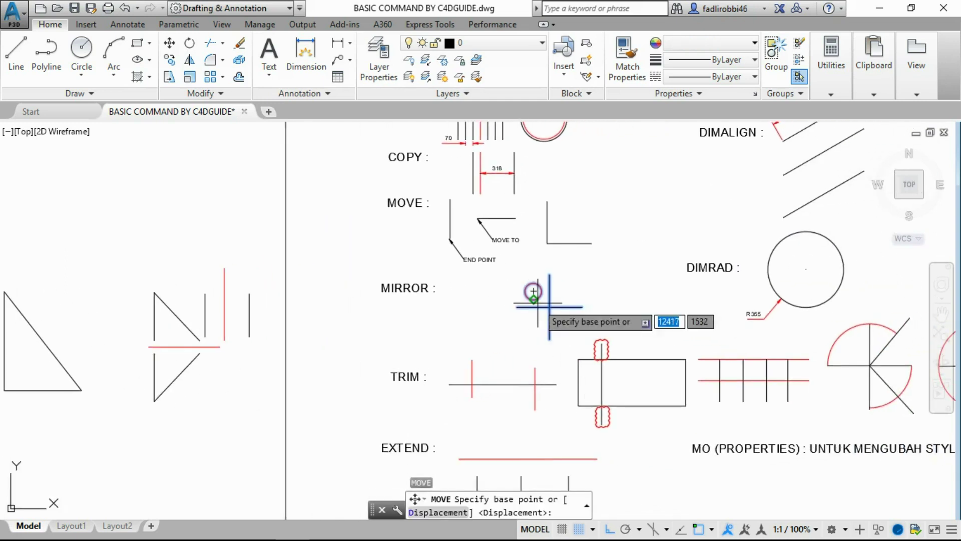
{"action": "left_click", "coordinate": [533, 292]}
{"action": "left_click", "coordinate": [84, 292]}
{"action": "scroll", "coordinate": [88, 304], "scroll_direction": "up", "scroll_amount": 3}
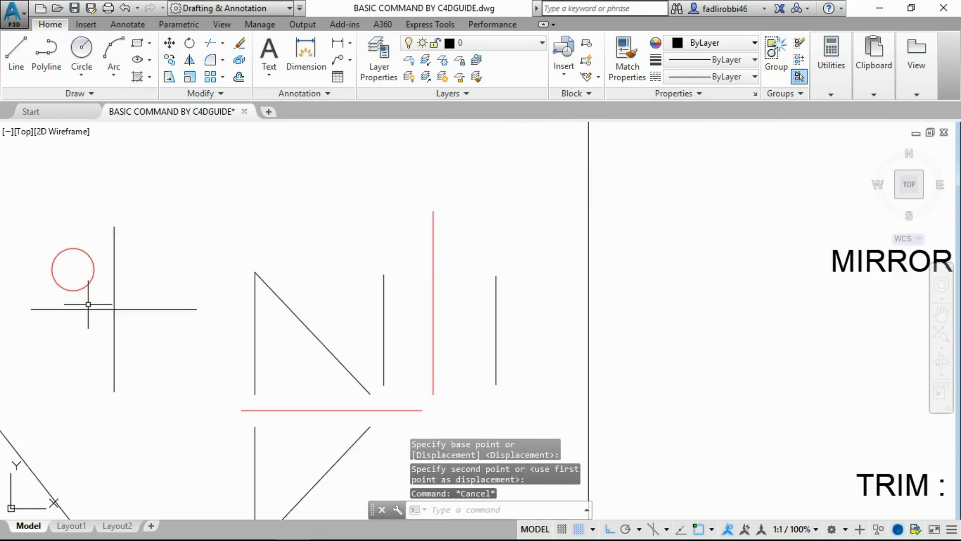
{"action": "middle_click_drag", "start_coordinate": [88, 304], "coordinate": [170, 307]}
Mirror the red circle across the cross's vertical axis, keeping the original
{"action": "left_click", "coordinate": [164, 293]}
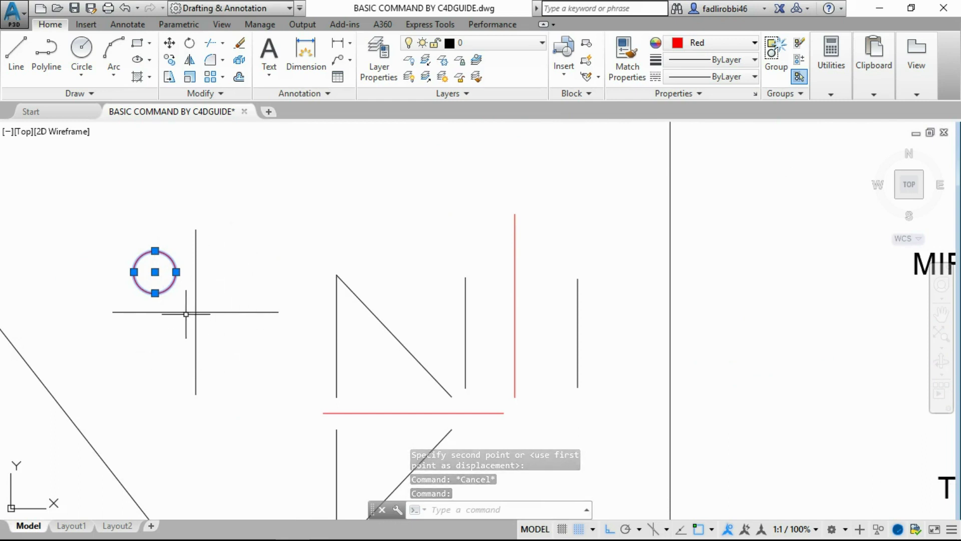
{"action": "key", "text": "Escape"}
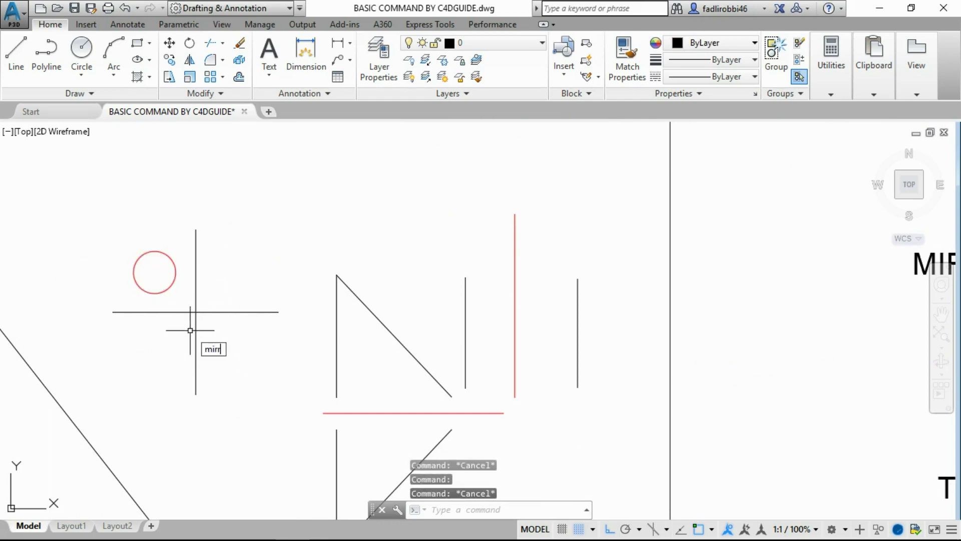
{"action": "key", "text": "Return"}
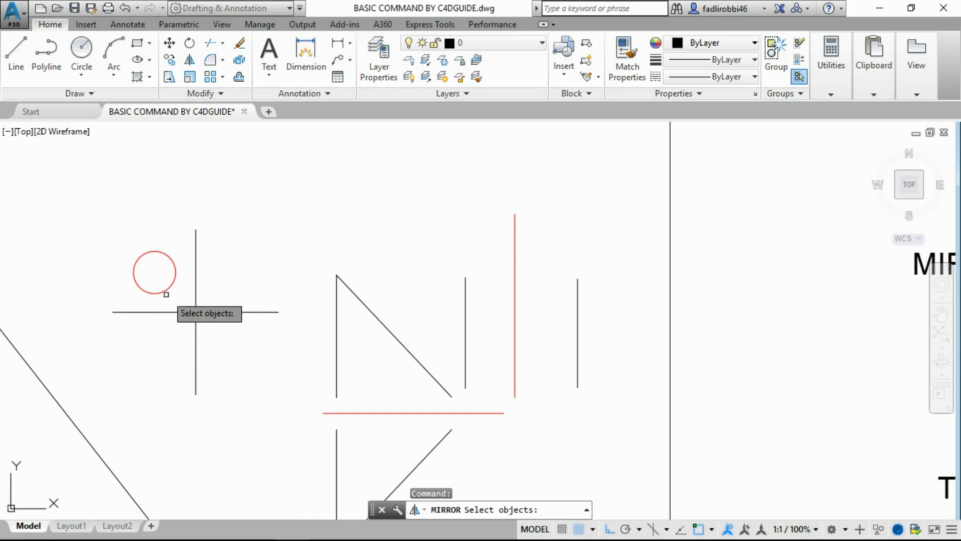
{"action": "left_click", "coordinate": [165, 293]}
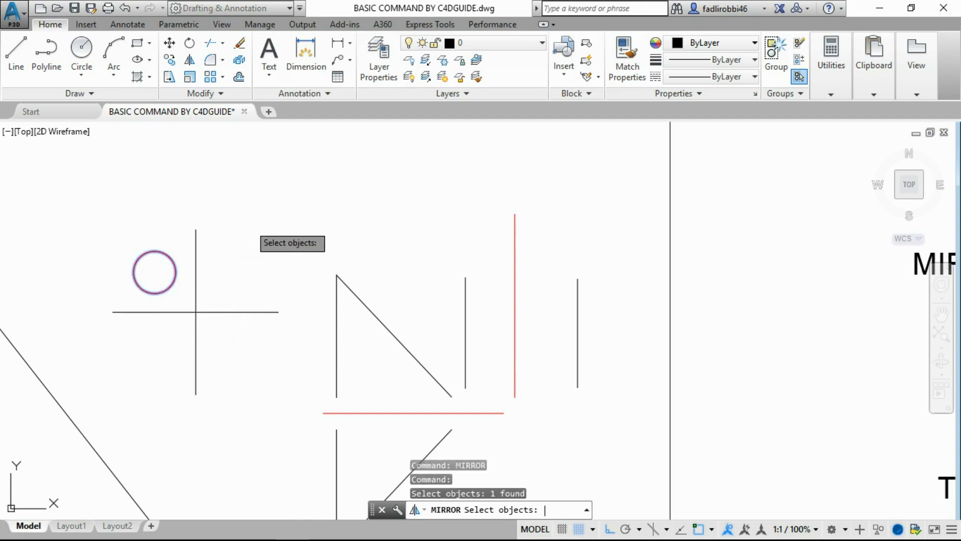
{"action": "key", "text": "Return"}
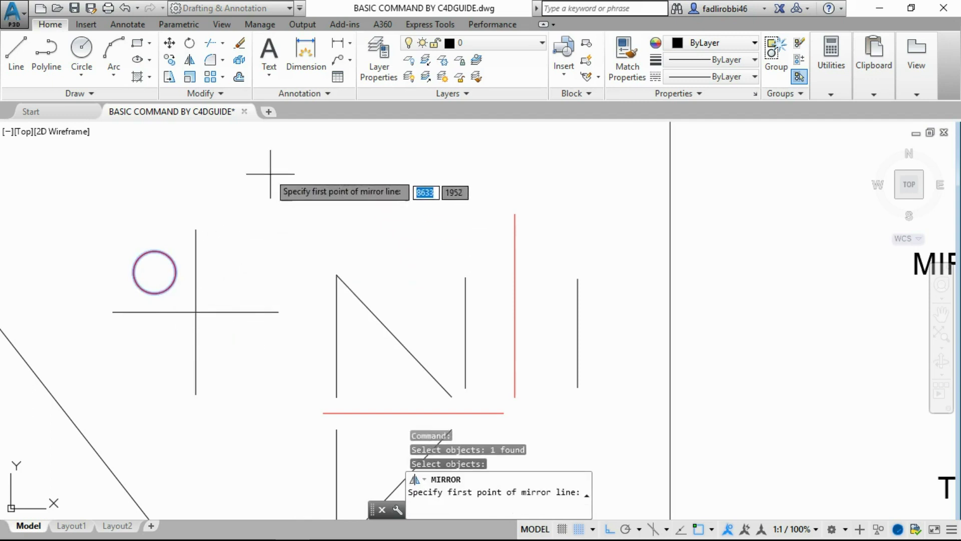
{"action": "left_click", "coordinate": [196, 312]}
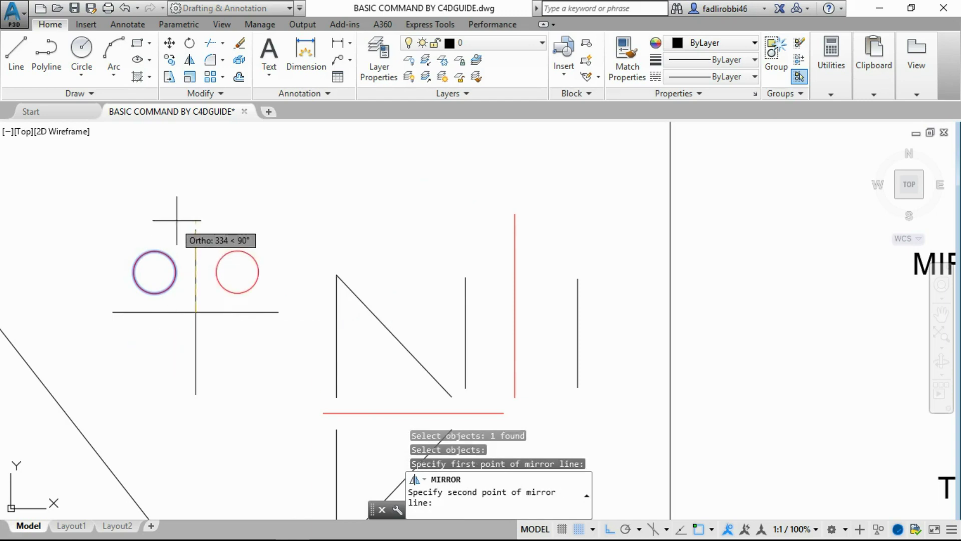
{"action": "left_click", "coordinate": [195, 234]}
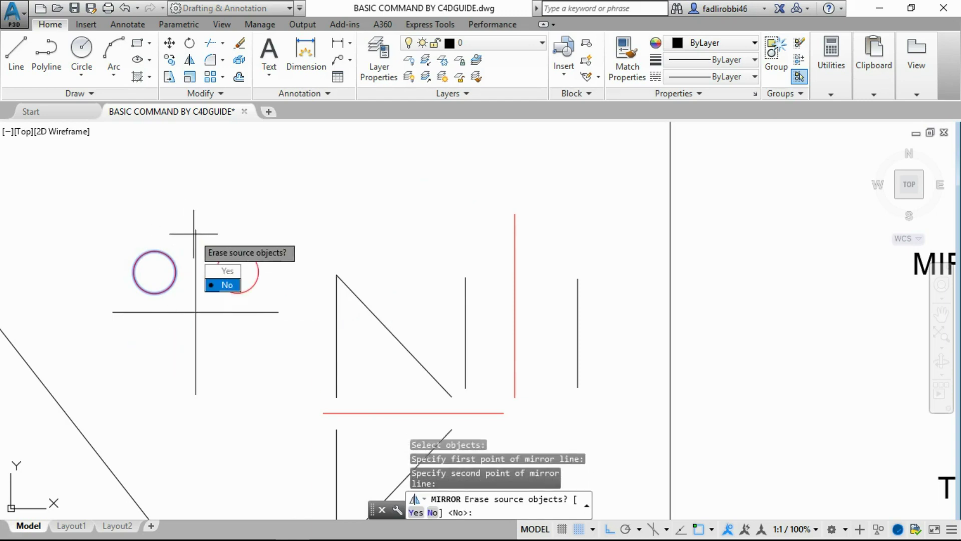
{"action": "type", "text": "n"}
{"action": "key", "text": "Return"}
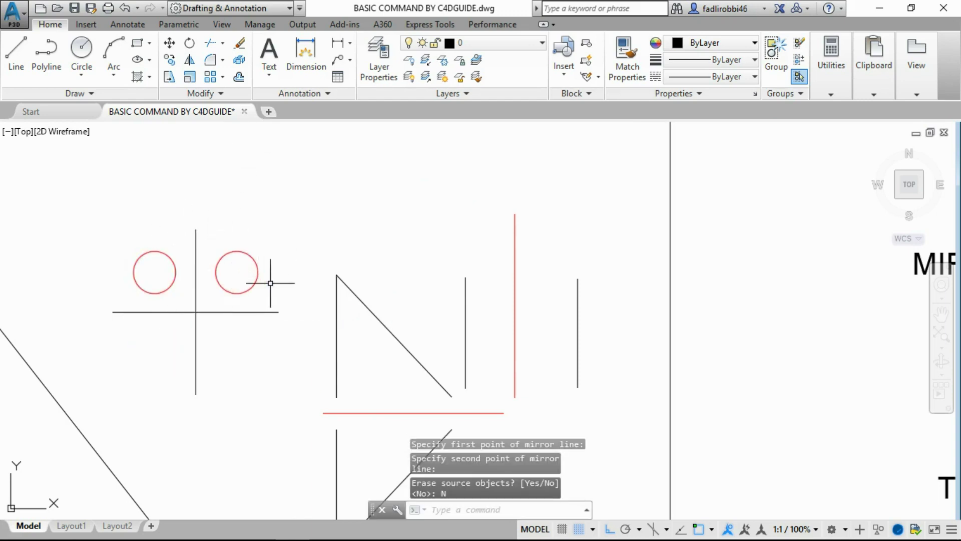
Mirror both red circles across the horizontal line, keeping the originals
{"action": "left_click", "coordinate": [257, 280]}
{"action": "left_click", "coordinate": [183, 272]}
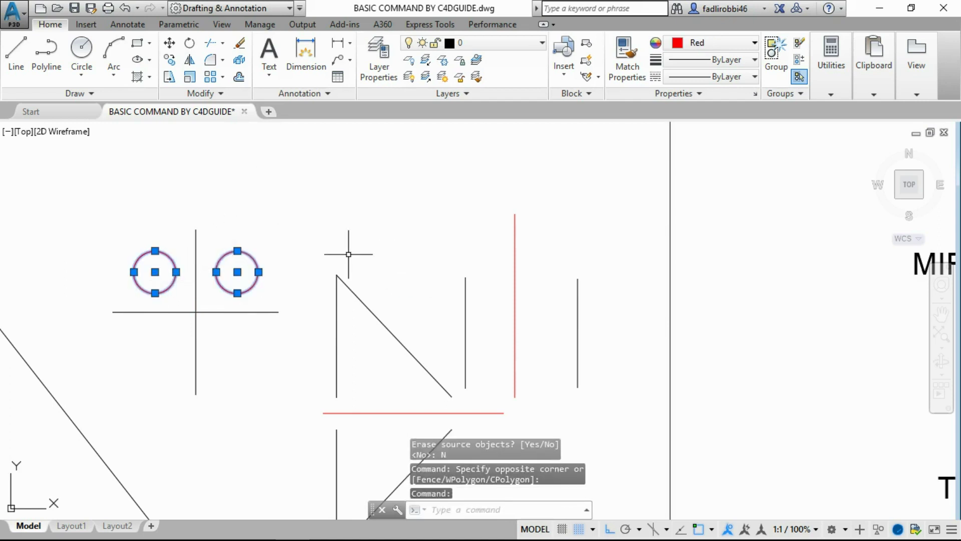
{"action": "key", "text": "Escape"}
{"action": "type", "text": "ROR"}
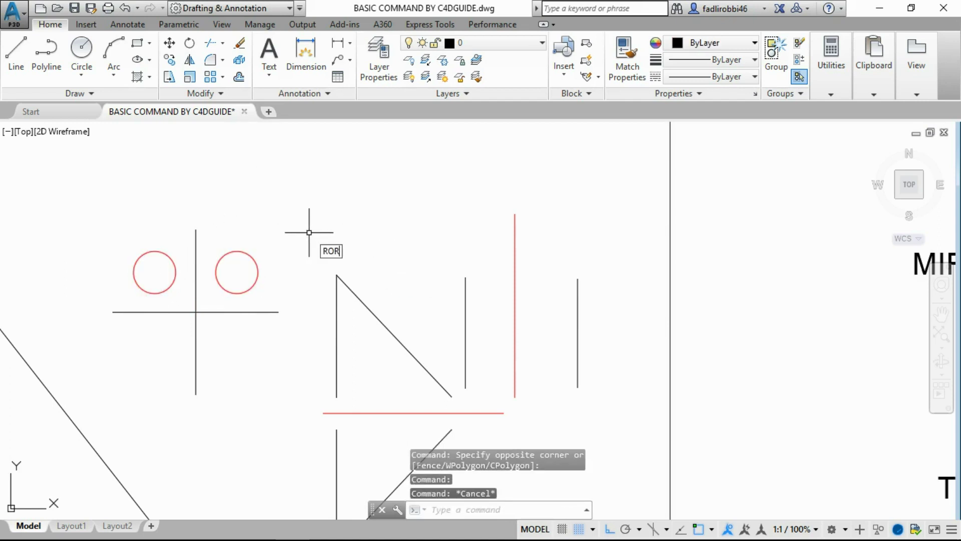
{"action": "key", "text": "Return"}
{"action": "left_click", "coordinate": [249, 285]}
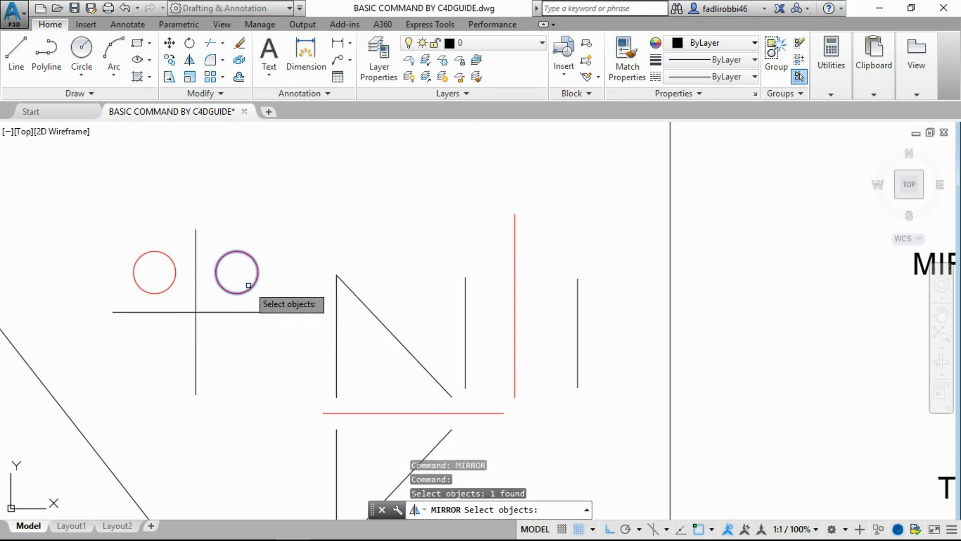
{"action": "left_click", "coordinate": [168, 289]}
{"action": "key", "text": "Return"}
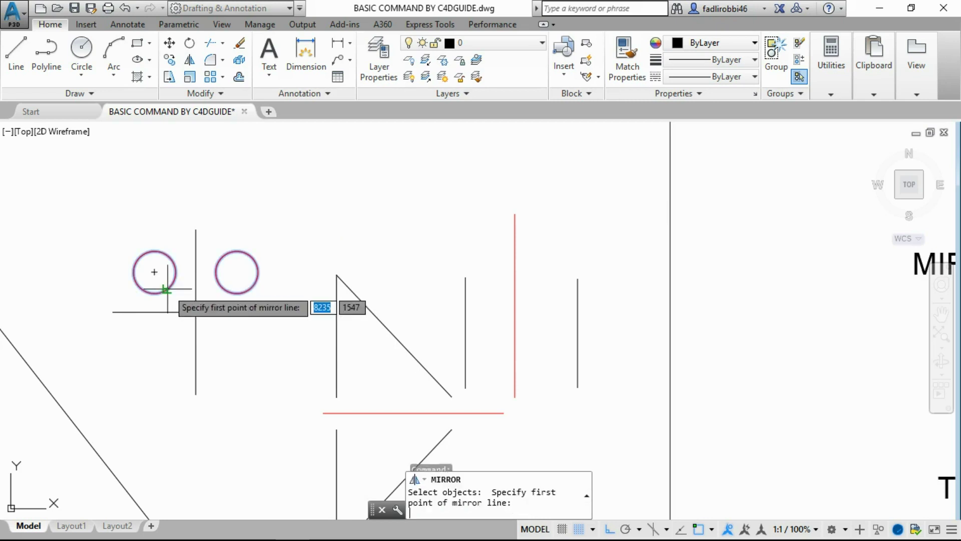
{"action": "left_click", "coordinate": [112, 312]}
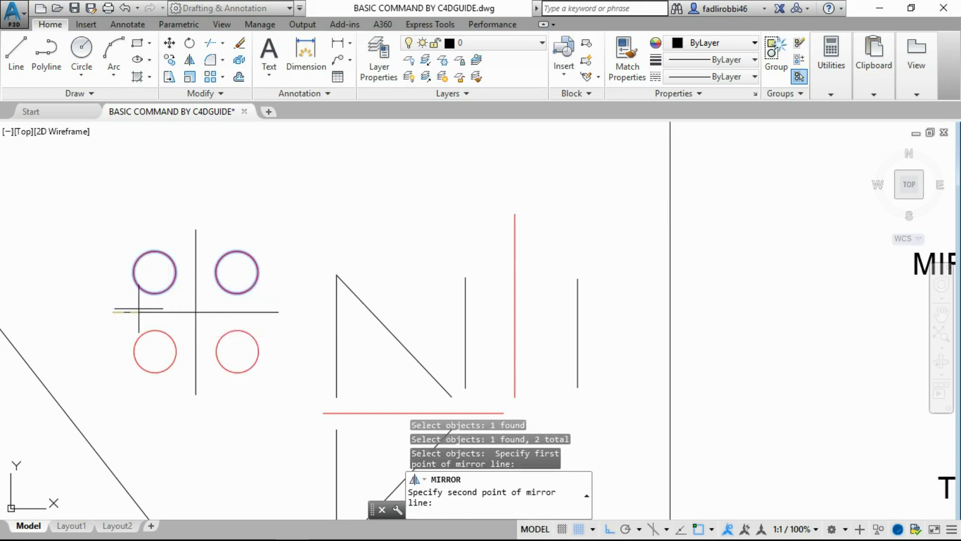
{"action": "left_click", "coordinate": [276, 312]}
{"action": "type", "text": "n"}
{"action": "key", "text": "Return"}
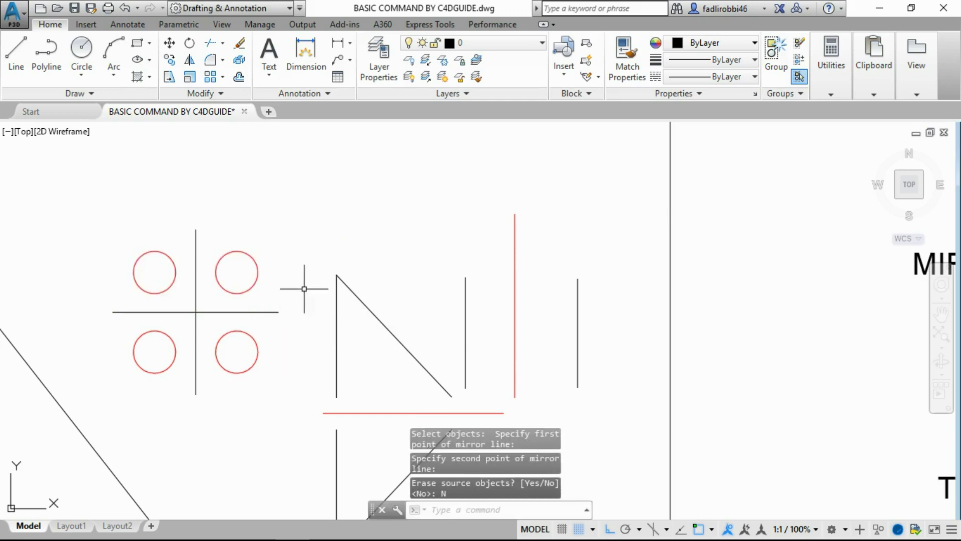
{"action": "scroll", "coordinate": [362, 313], "scroll_direction": "down", "scroll_amount": 4}
Erase the mirror practice triangles, circles and lines, plus the leftover vertical line
{"action": "scroll", "coordinate": [406, 337], "scroll_direction": "down", "scroll_amount": 2}
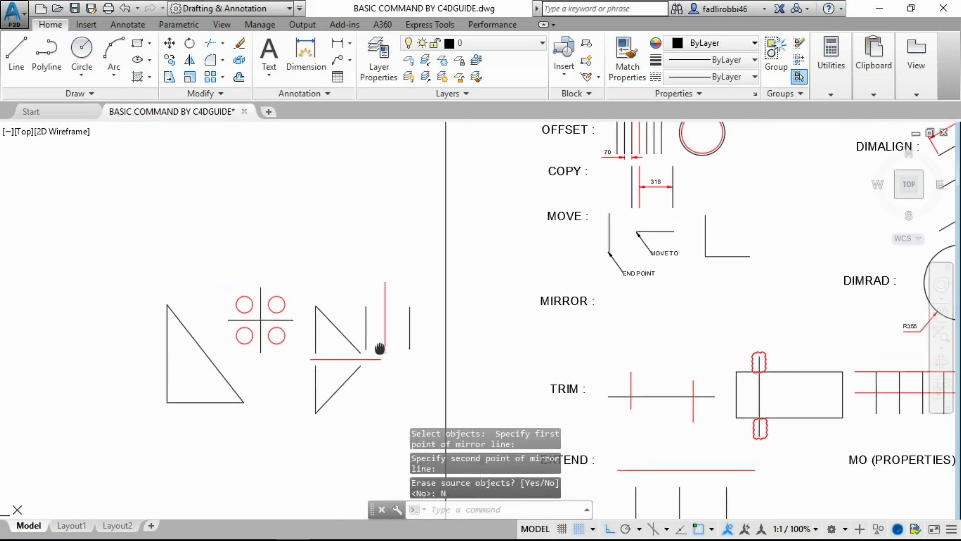
{"action": "scroll", "coordinate": [243, 307], "scroll_direction": "up", "scroll_amount": 5}
{"action": "scroll", "coordinate": [311, 300], "scroll_direction": "down", "scroll_amount": 2}
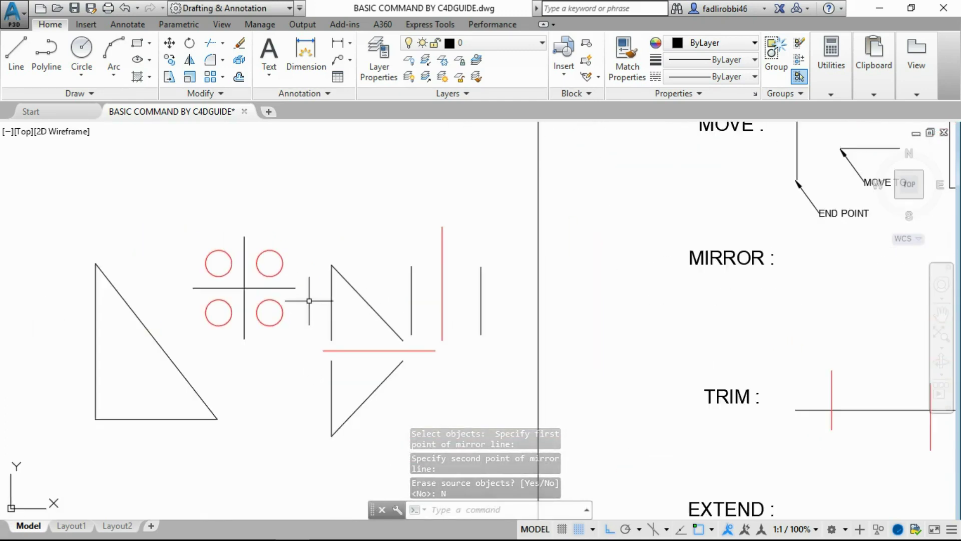
{"action": "middle_click_drag", "start_coordinate": [453, 357], "coordinate": [445, 345]}
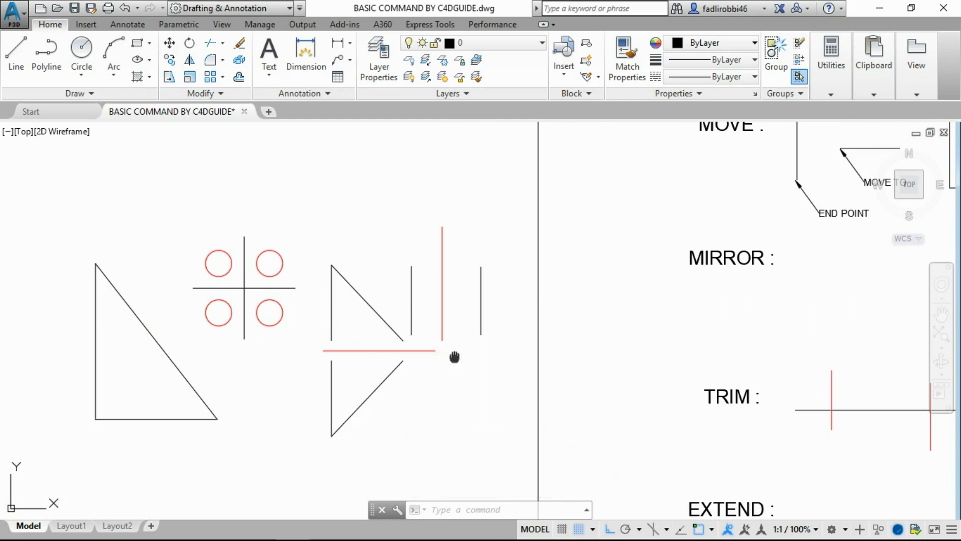
{"action": "left_click", "coordinate": [500, 421]}
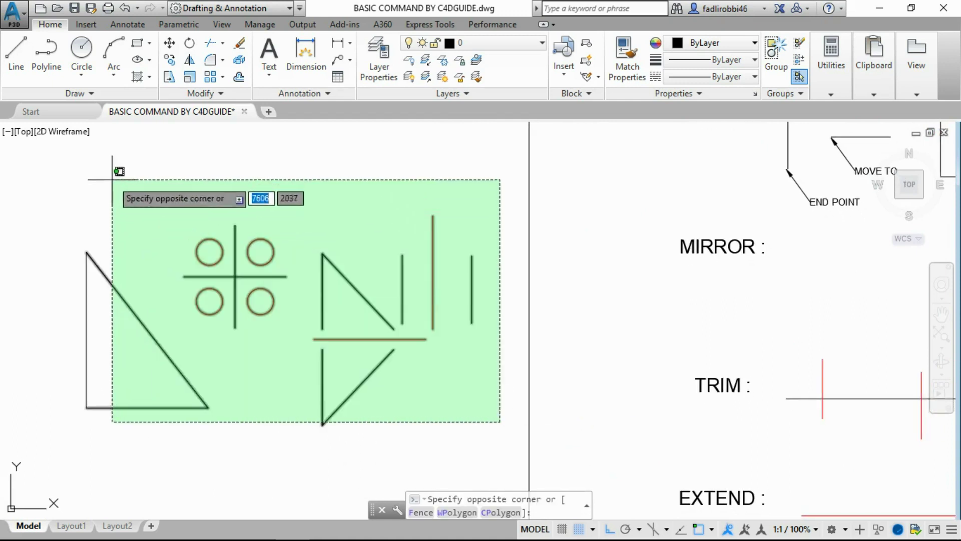
{"action": "left_click", "coordinate": [111, 178]}
{"action": "key", "text": "Delete"}
{"action": "left_click", "coordinate": [180, 380]}
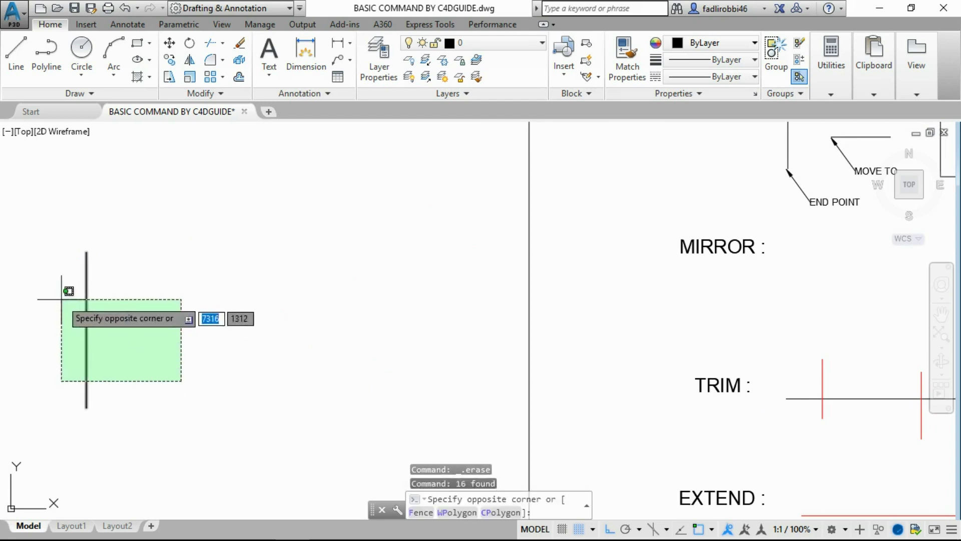
{"action": "left_click", "coordinate": [59, 296]}
{"action": "key", "text": "Delete"}
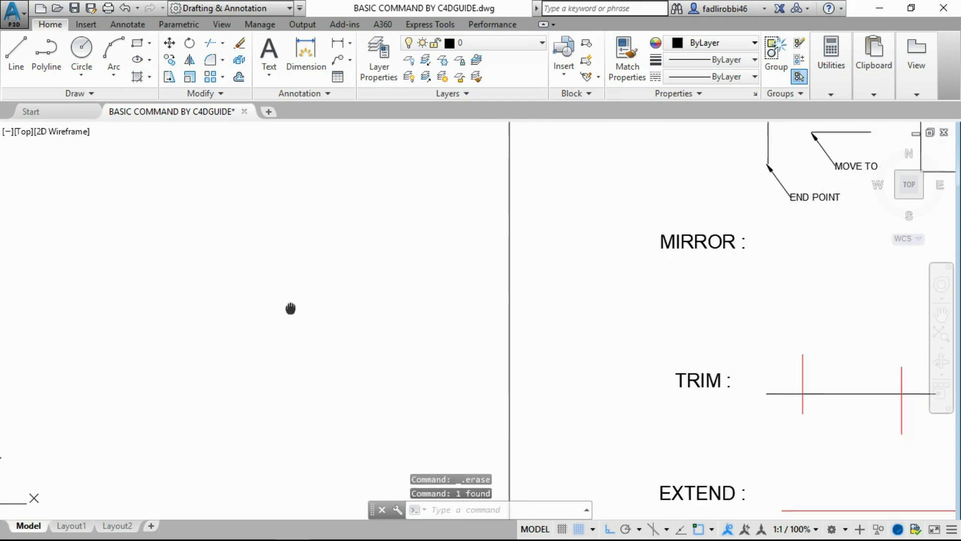
Pan over to the TRIM reference examples and start a crossing window around them
{"action": "middle_click_drag", "start_coordinate": [799, 403], "coordinate": [562, 354]}
{"action": "middle_click_drag", "start_coordinate": [628, 373], "coordinate": [499, 360]}
{"action": "middle_click_drag", "start_coordinate": [720, 381], "coordinate": [531, 385]}
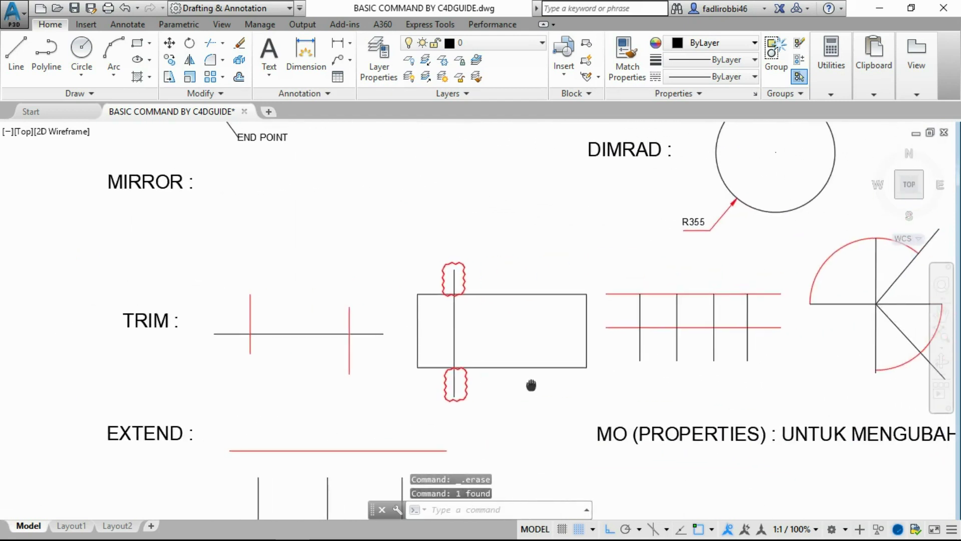
{"action": "left_click", "coordinate": [771, 403]}
Move the crossed lines, clouded rectangle and line grid into the empty practice area
{"action": "left_click", "coordinate": [206, 239]}
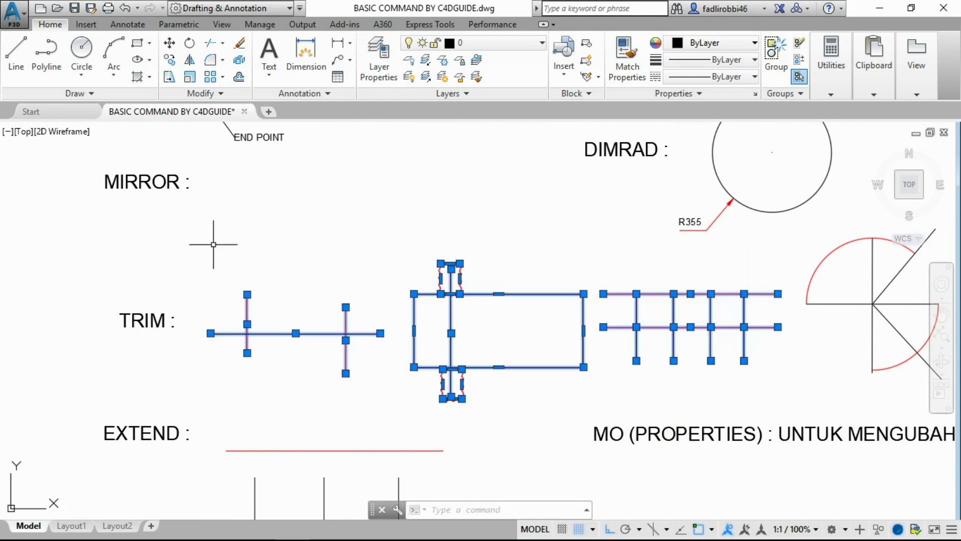
{"action": "type", "text": "m"}
{"action": "key", "text": "Return"}
{"action": "left_click", "coordinate": [515, 337]}
{"action": "middle_click_drag", "start_coordinate": [230, 316], "coordinate": [666, 328]}
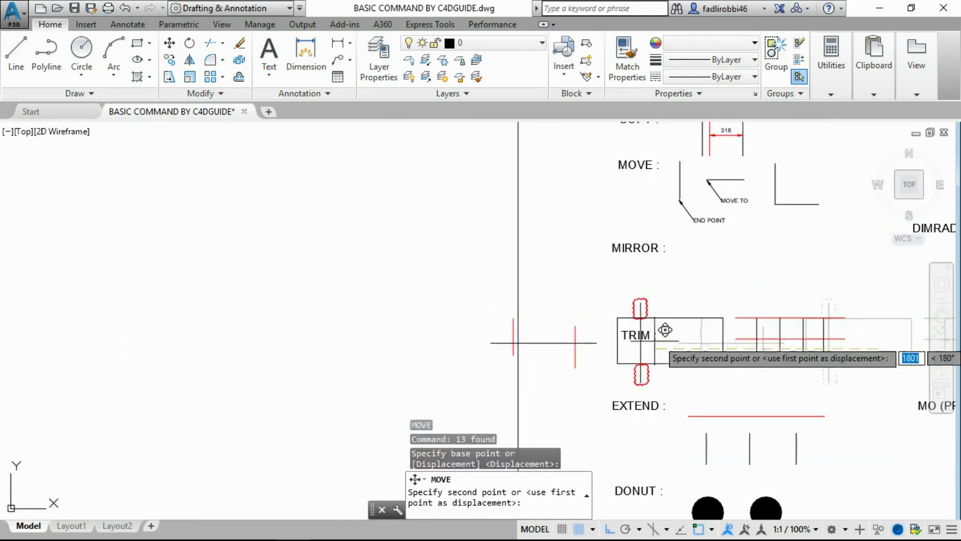
{"action": "left_click", "coordinate": [322, 336]}
{"action": "key", "text": "Escape"}
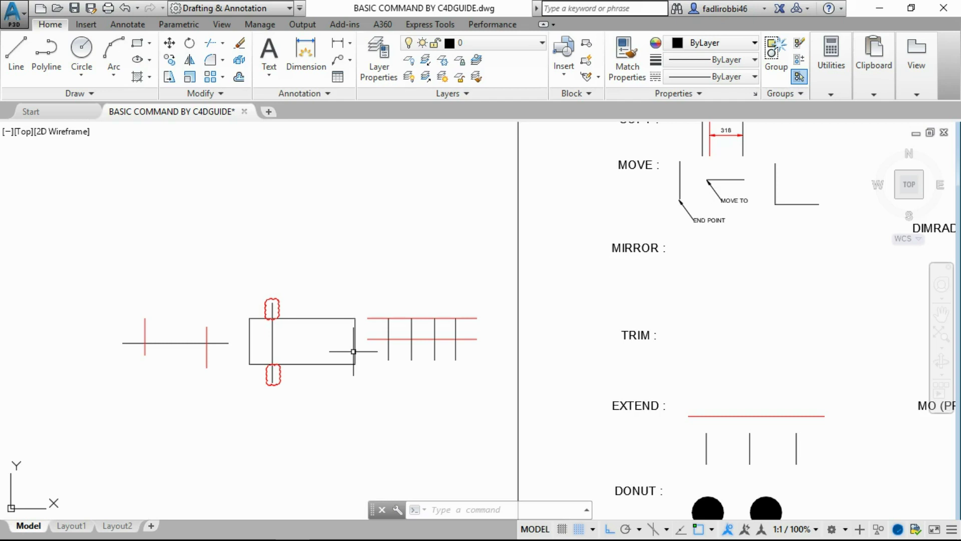
{"action": "scroll", "coordinate": [205, 354], "scroll_direction": "up", "scroll_amount": 4}
{"action": "middle_click_drag", "start_coordinate": [214, 343], "coordinate": [232, 324]}
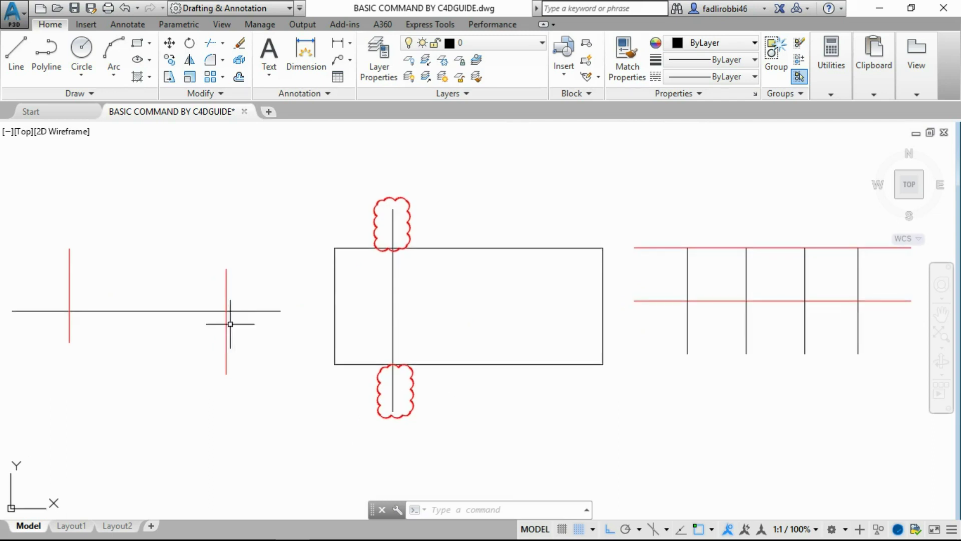
{"action": "scroll", "coordinate": [235, 319], "scroll_direction": "down", "scroll_amount": 2}
{"action": "scroll", "coordinate": [304, 334], "scroll_direction": "down", "scroll_amount": 2}
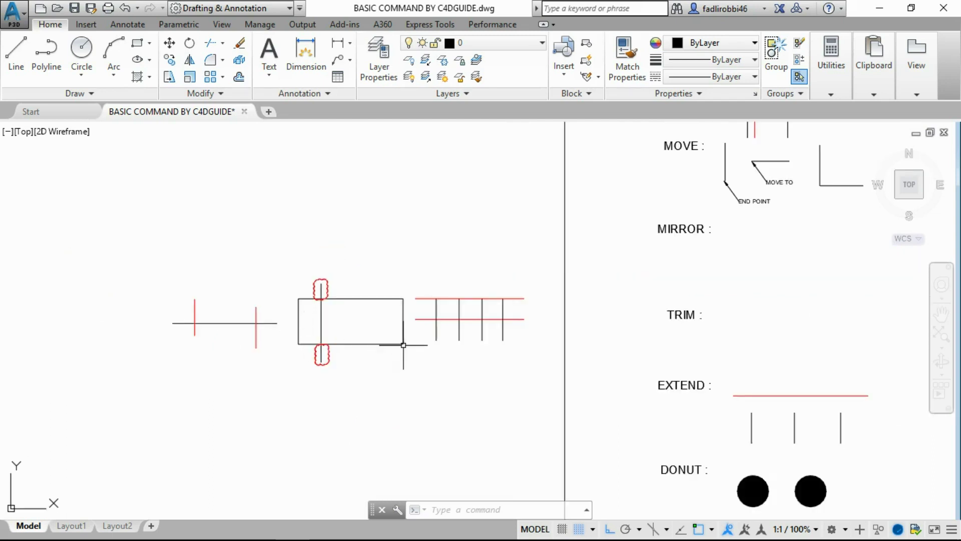
{"action": "scroll", "coordinate": [264, 332], "scroll_direction": "up", "scroll_amount": 2}
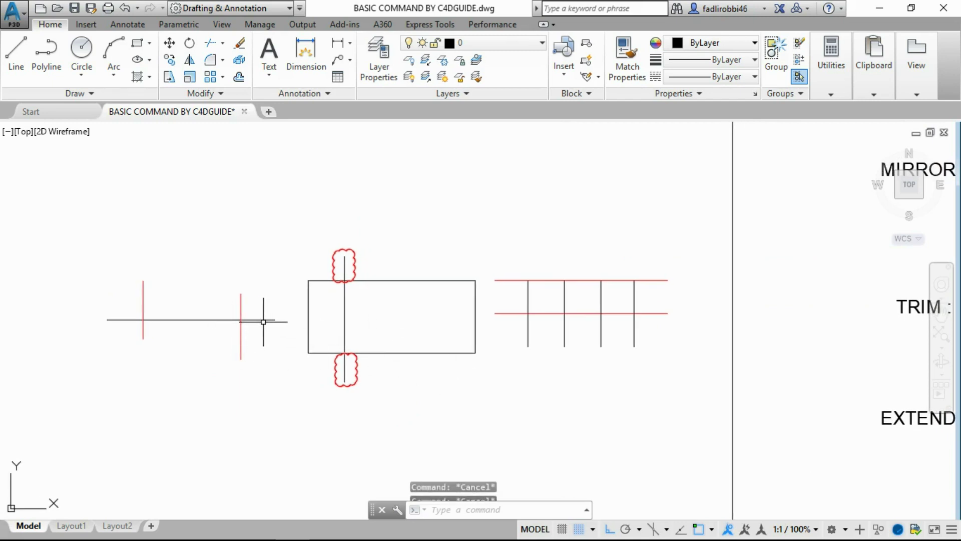
{"action": "key", "text": "Escape"}
{"action": "key", "text": "Escape"}
{"action": "middle_click_drag", "start_coordinate": [397, 343], "coordinate": [348, 333]}
{"action": "scroll", "coordinate": [348, 334], "scroll_direction": "up", "scroll_amount": 2}
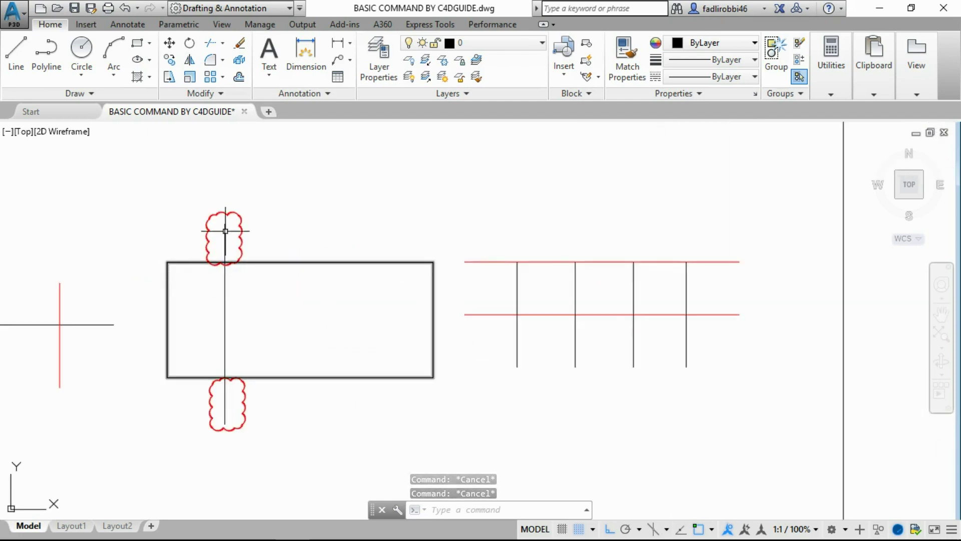
{"action": "left_click", "coordinate": [229, 398]}
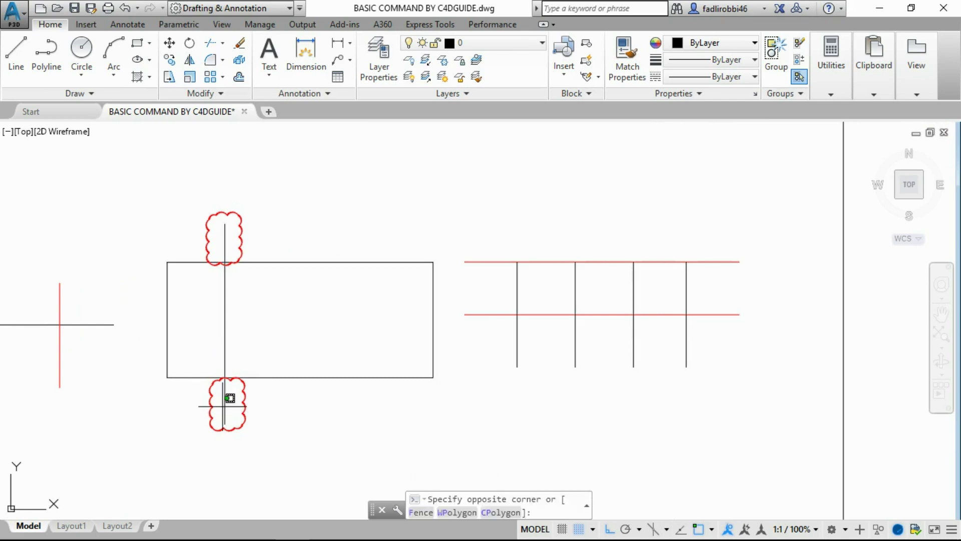
{"action": "key", "text": "Escape"}
{"action": "left_click", "coordinate": [226, 401]}
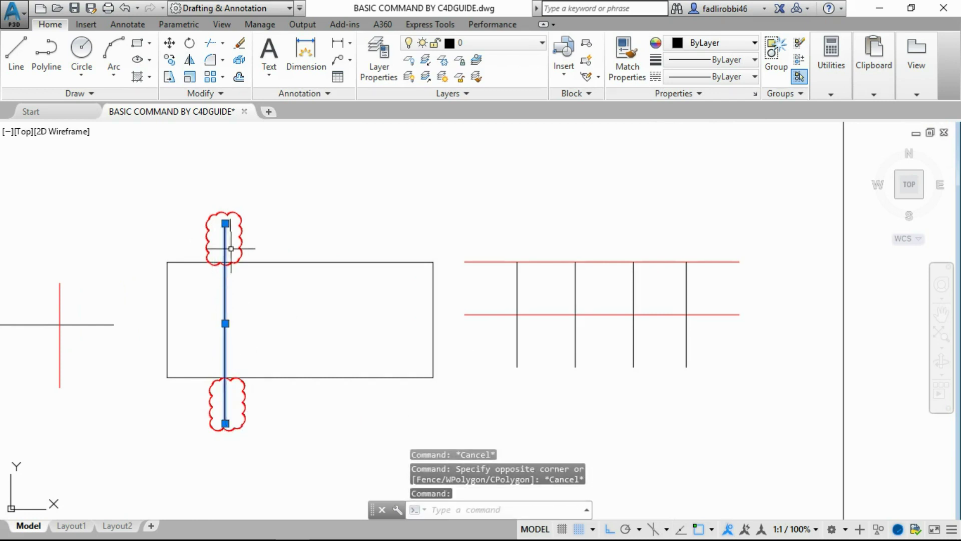
{"action": "key", "text": "Escape"}
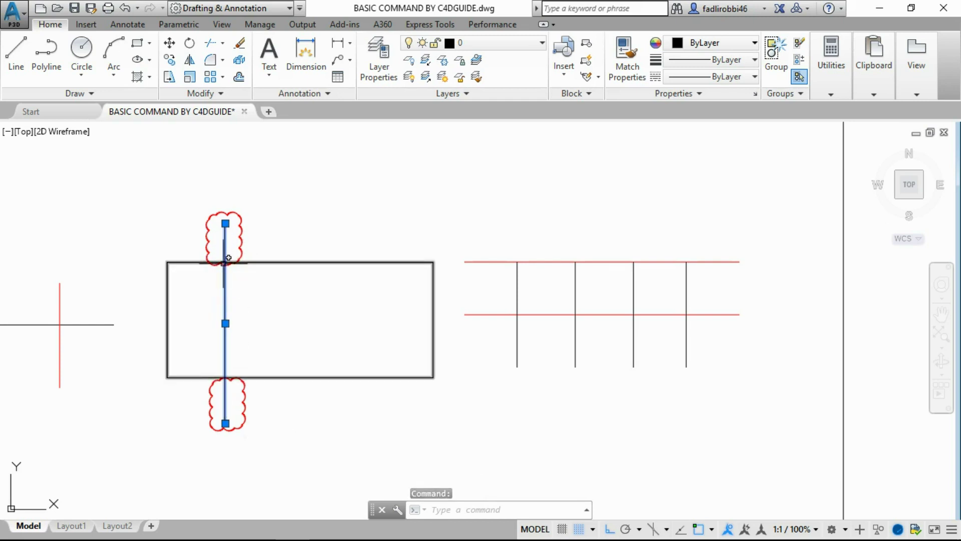
{"action": "key", "text": "Escape"}
{"action": "key", "text": "Escape"}
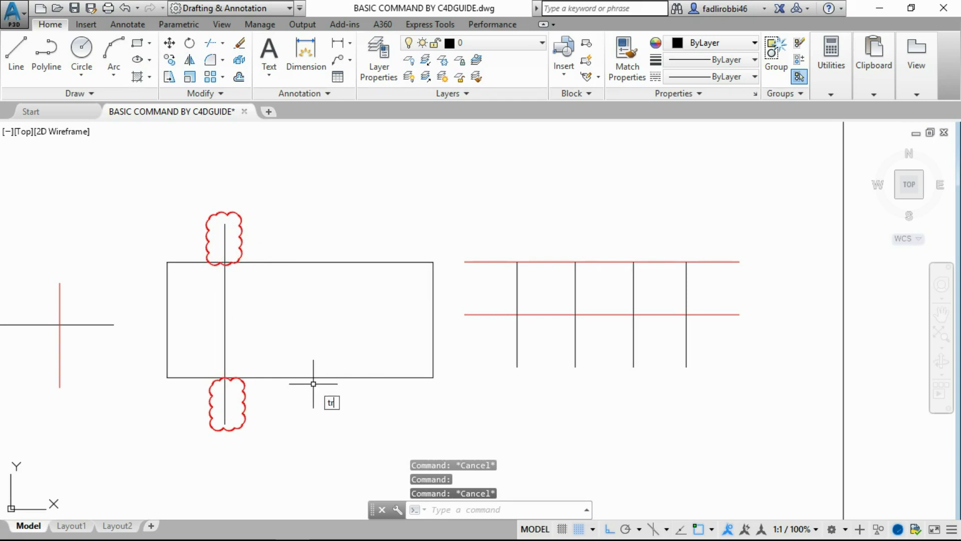
Trim the vertical line inside the lower cloud at the rectangle, then undo it
{"action": "key", "text": "Return"}
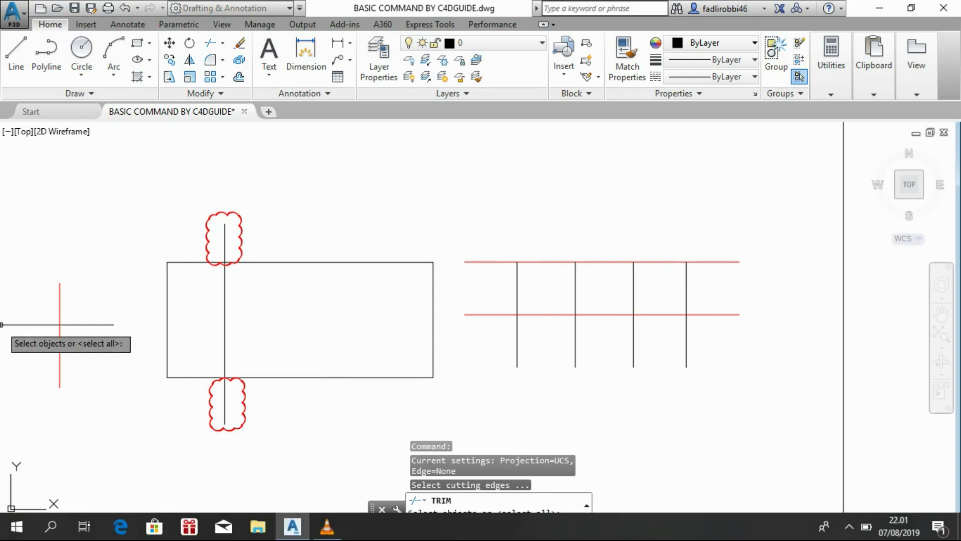
{"action": "left_click", "coordinate": [253, 377]}
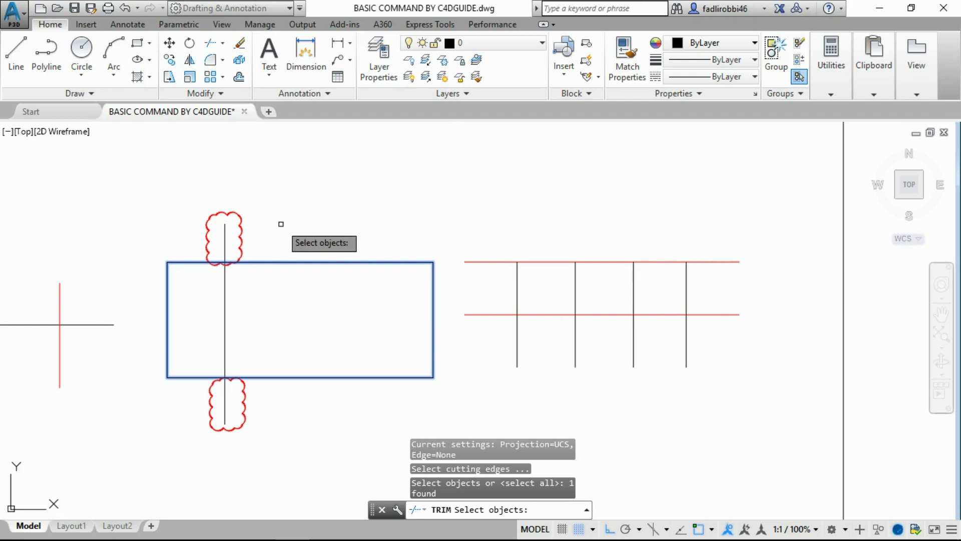
{"action": "key", "text": "Return"}
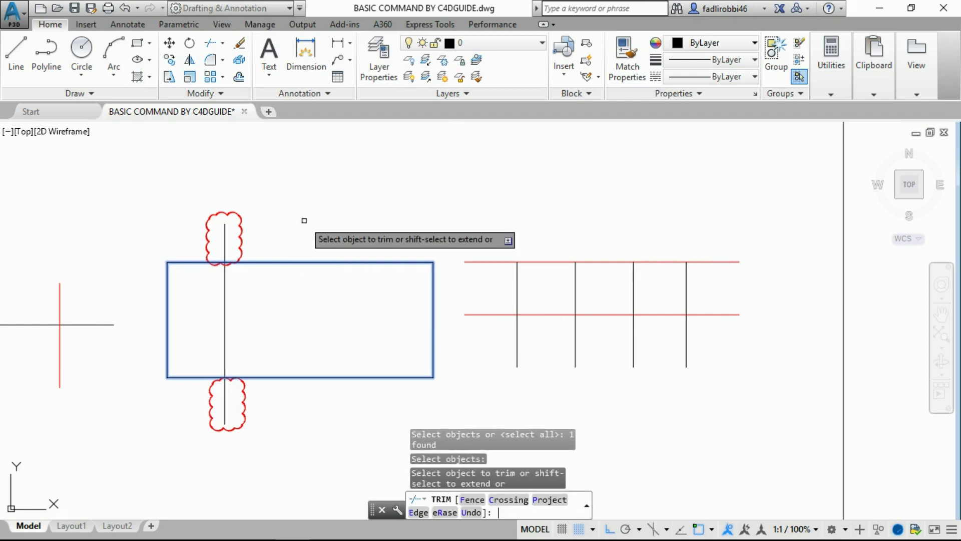
{"action": "left_click", "coordinate": [224, 396]}
{"action": "key", "text": "Escape"}
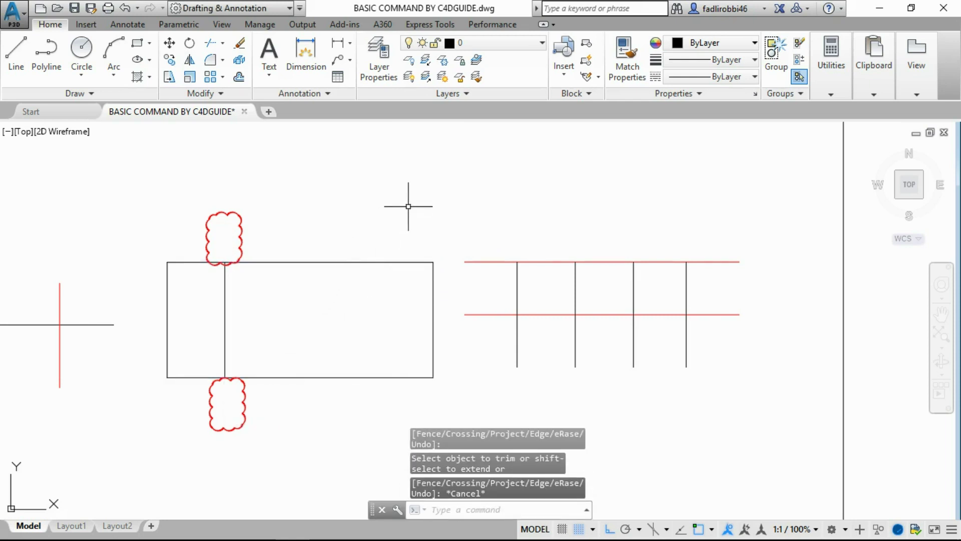
{"action": "key", "text": "ctrl+z"}
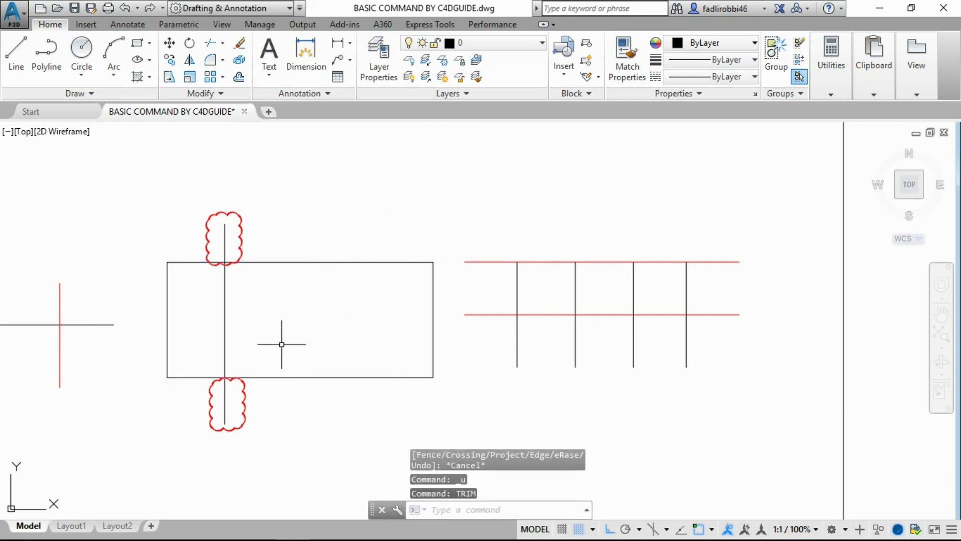
{"action": "type", "text": "JM"}
Trim the lower-cloud segment again, using the rectangle as the cutting edge
{"action": "key", "text": "Return"}
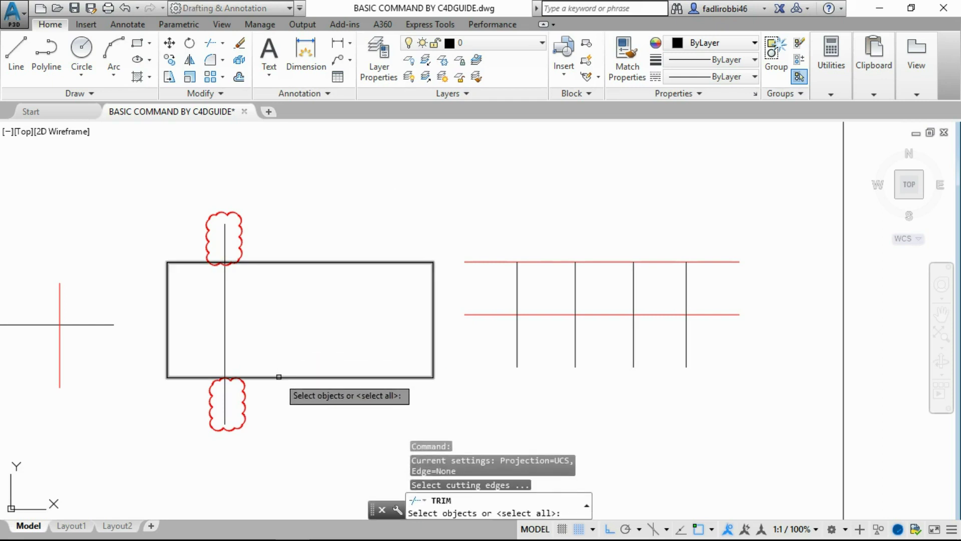
{"action": "left_click", "coordinate": [279, 376]}
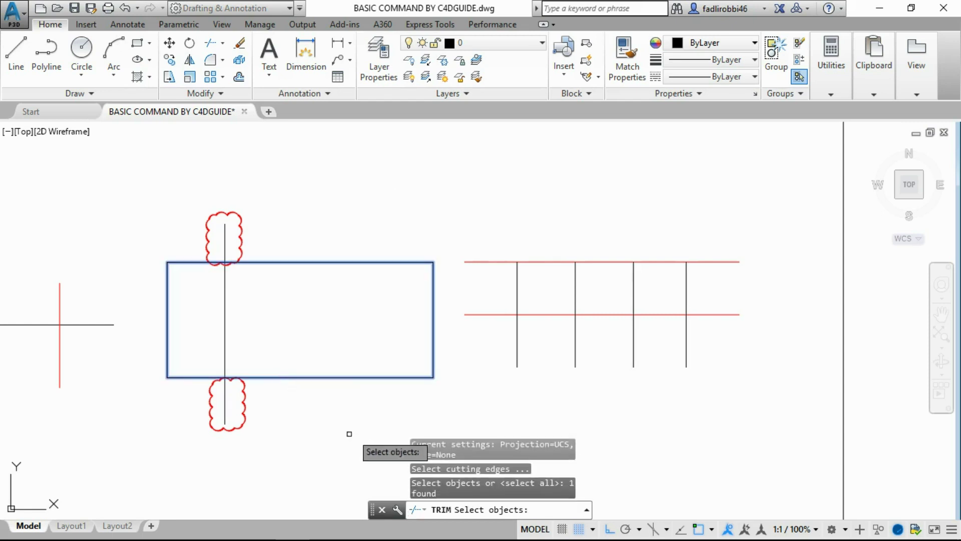
{"action": "key", "text": "Return"}
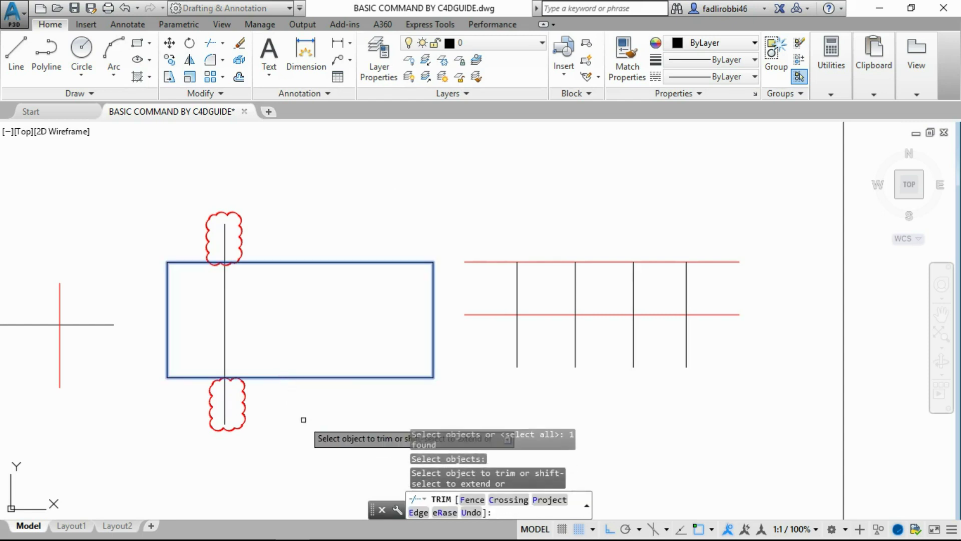
{"action": "left_click", "coordinate": [227, 402]}
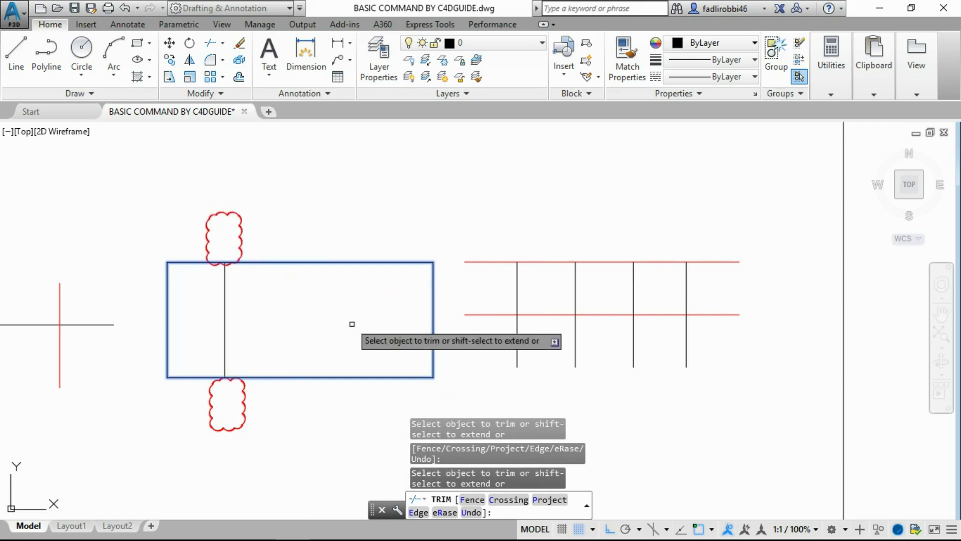
{"action": "key", "text": "Escape"}
Trim the left red line below and the right red line above the horizontal line
{"action": "middle_click_drag", "start_coordinate": [247, 339], "coordinate": [295, 331]}
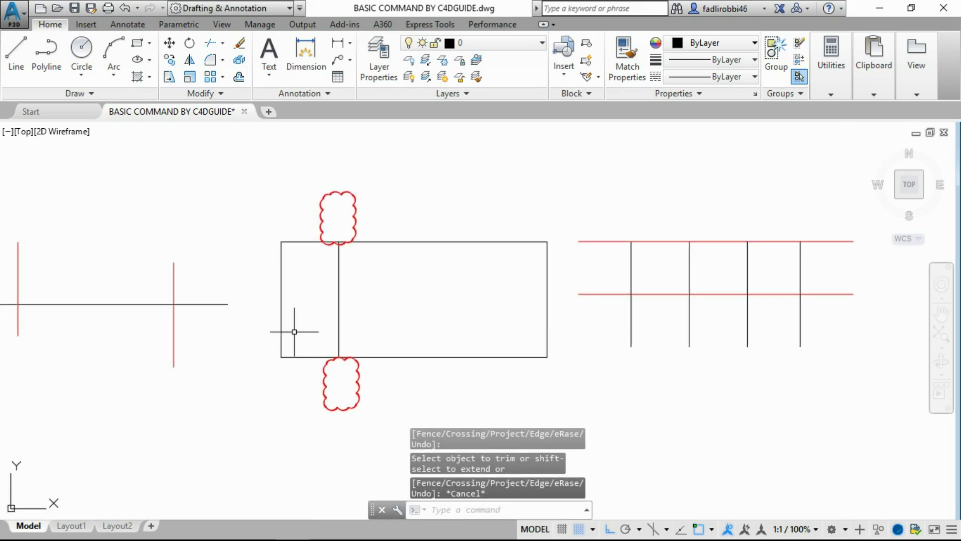
{"action": "middle_click_drag", "start_coordinate": [176, 340], "coordinate": [283, 338]}
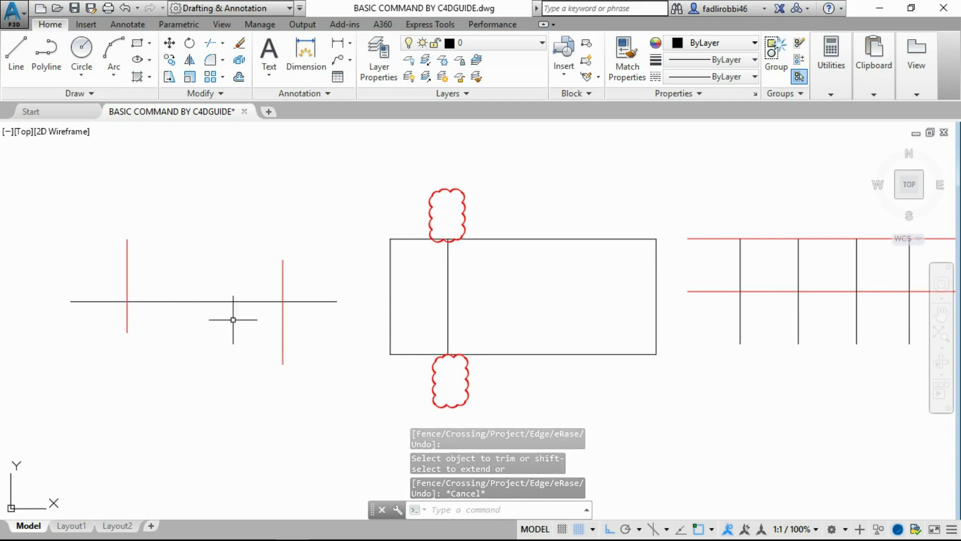
{"action": "type", "text": "tr"}
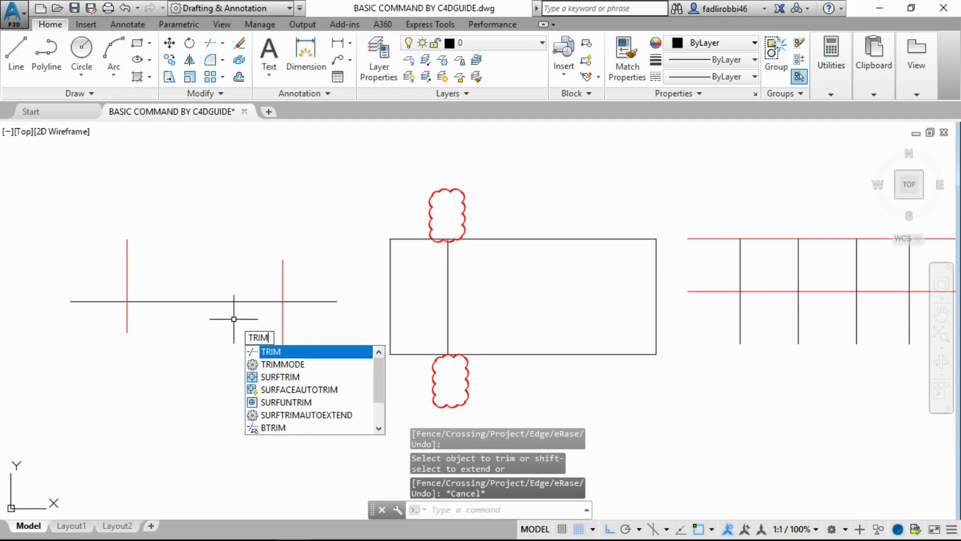
{"action": "key", "text": "Return"}
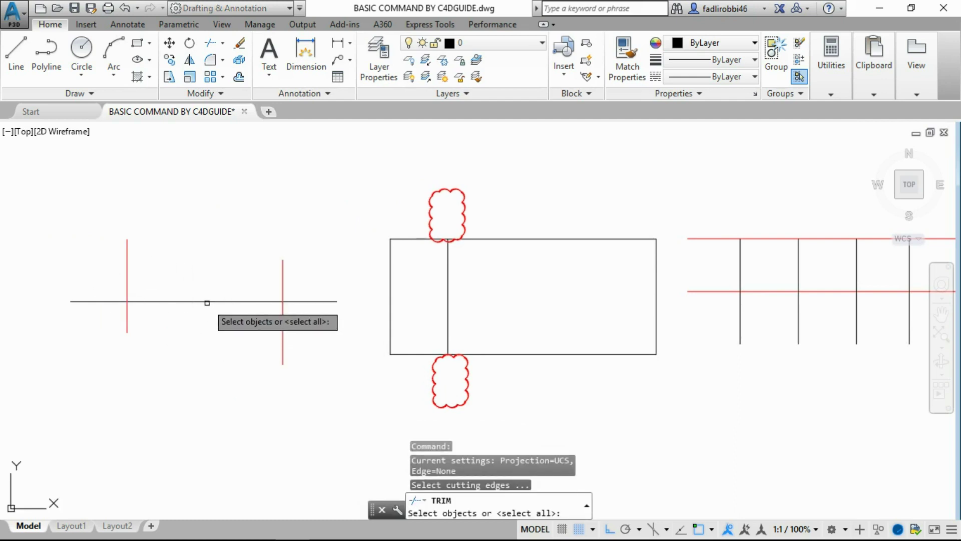
{"action": "left_click", "coordinate": [209, 301]}
{"action": "key", "text": "Return"}
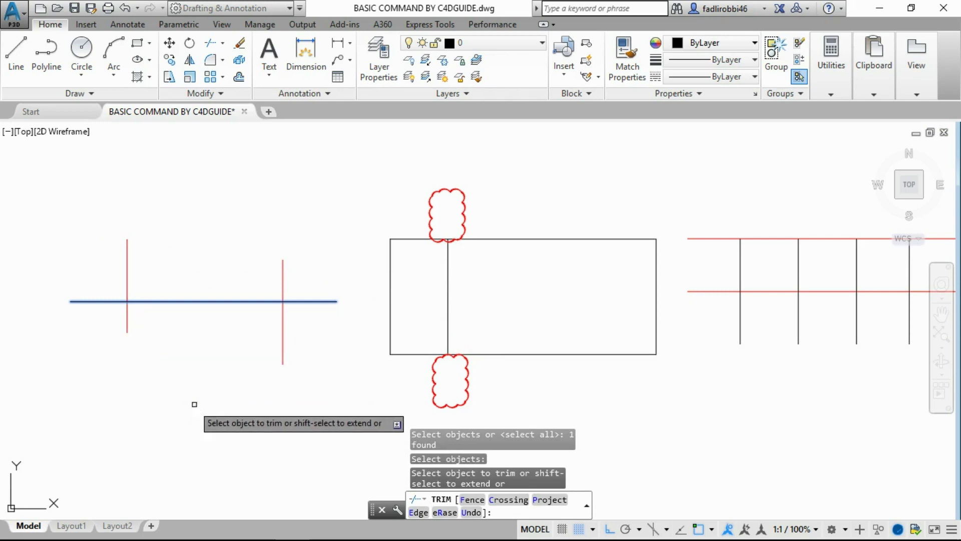
{"action": "left_click", "coordinate": [126, 322]}
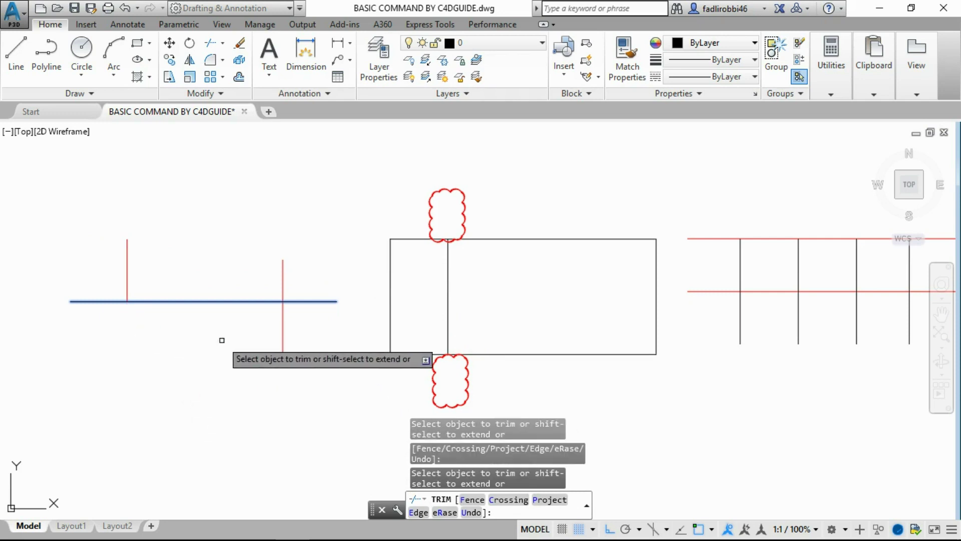
{"action": "left_click", "coordinate": [282, 280]}
{"action": "key", "text": "Escape"}
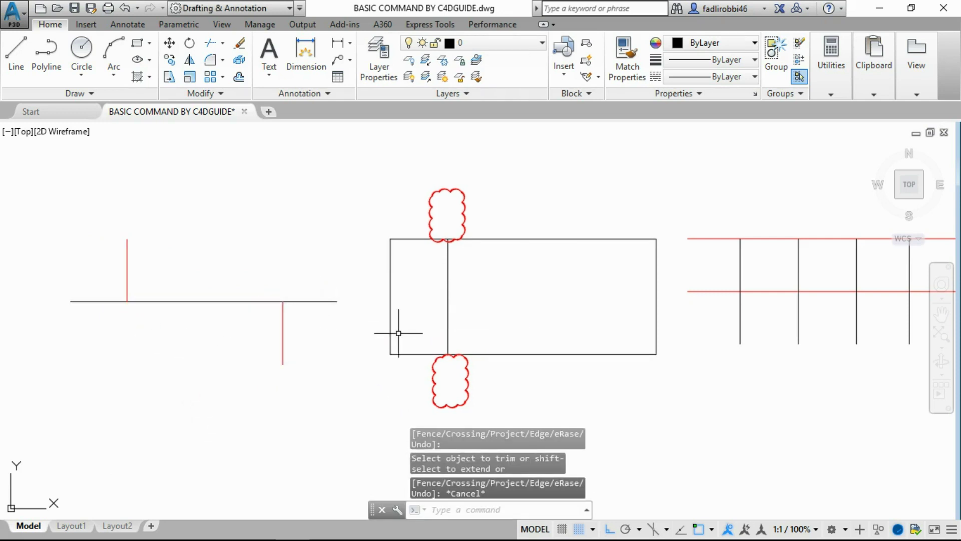
{"action": "scroll", "coordinate": [401, 331], "scroll_direction": "down", "scroll_amount": 4}
{"action": "middle_click_drag", "start_coordinate": [570, 327], "coordinate": [398, 316]}
{"action": "scroll", "coordinate": [441, 305], "scroll_direction": "up", "scroll_amount": 4}
{"action": "type", "text": "TRIM"}
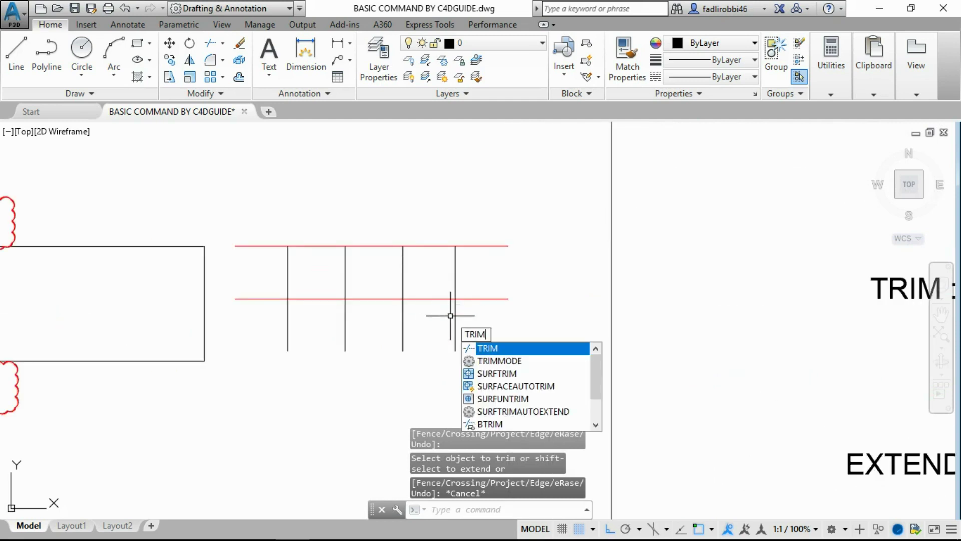
Trim the four black verticals' ends below the lower red line with a crossing window
{"action": "key", "text": "Return"}
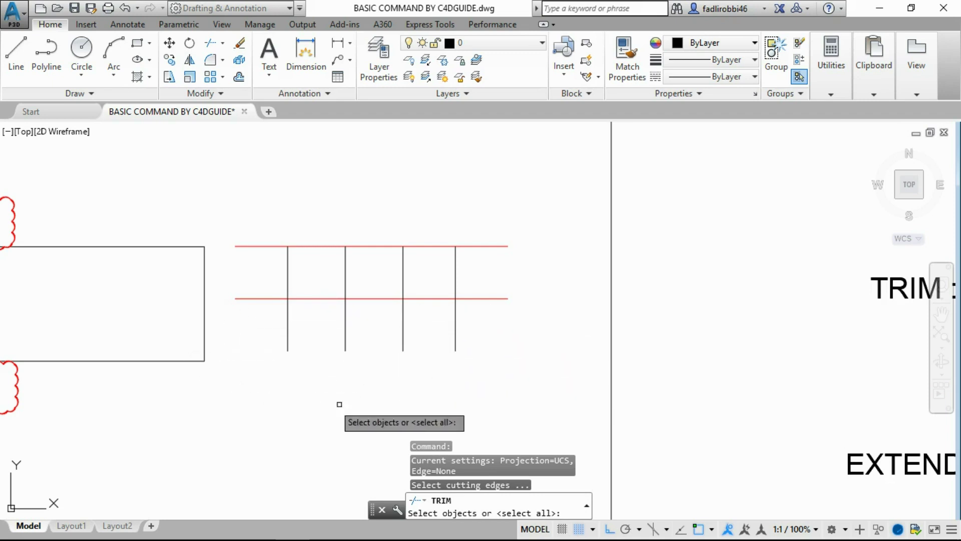
{"action": "left_click", "coordinate": [467, 300]}
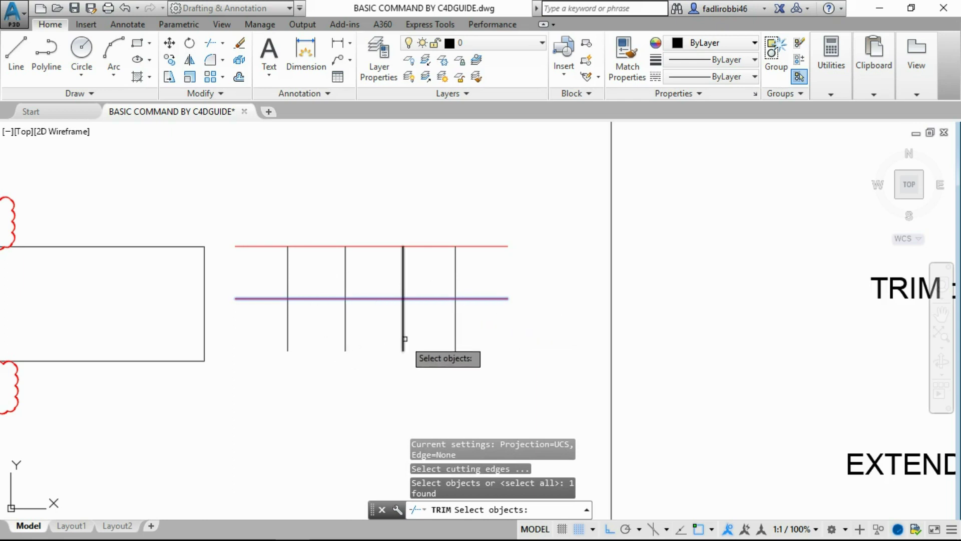
{"action": "key", "text": "Return"}
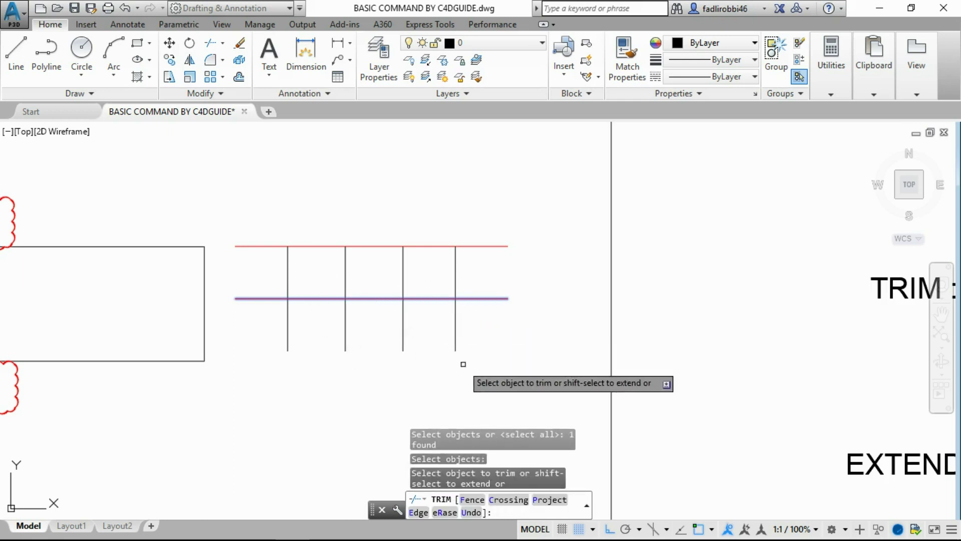
{"action": "left_click", "coordinate": [485, 371]}
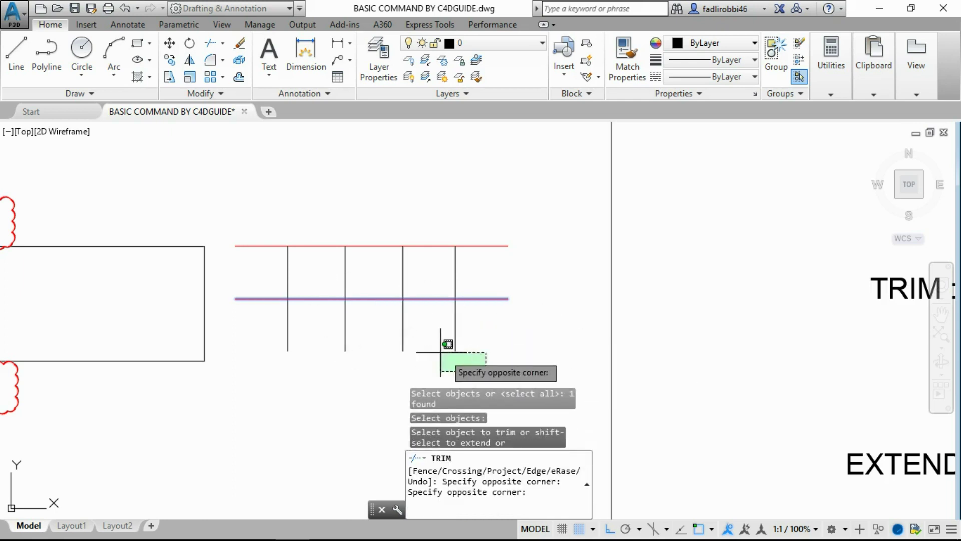
{"action": "left_click", "coordinate": [270, 322]}
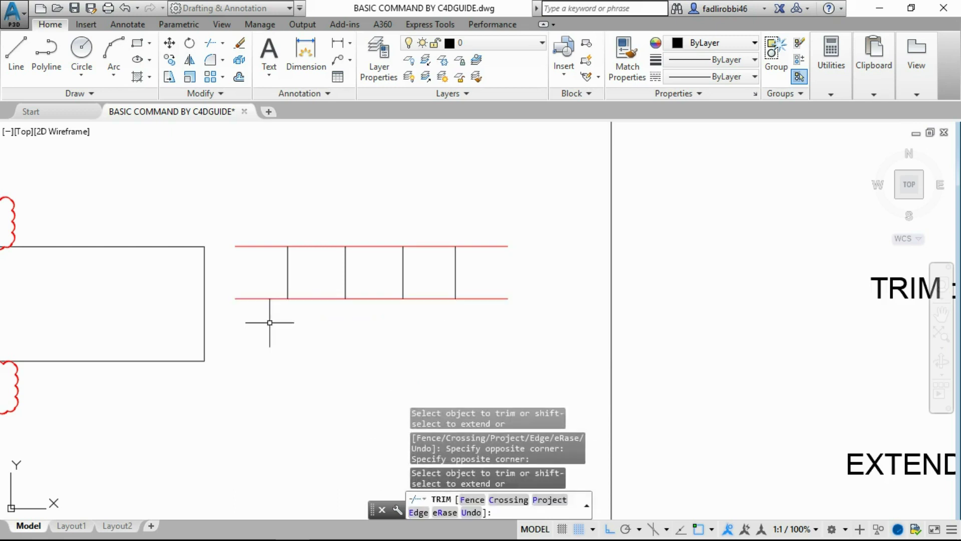
{"action": "key", "text": "Escape"}
{"action": "scroll", "coordinate": [412, 316], "scroll_direction": "down", "scroll_amount": 4}
{"action": "scroll", "coordinate": [282, 300], "scroll_direction": "up", "scroll_amount": 2}
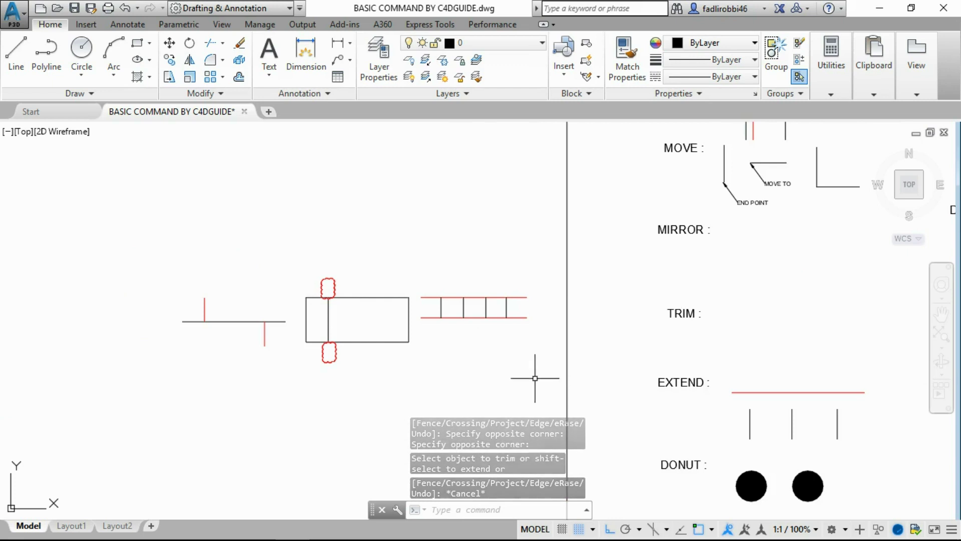
Window-select and delete the finished TRIM practice shapes
{"action": "middle_click_drag", "start_coordinate": [534, 377], "coordinate": [458, 349]}
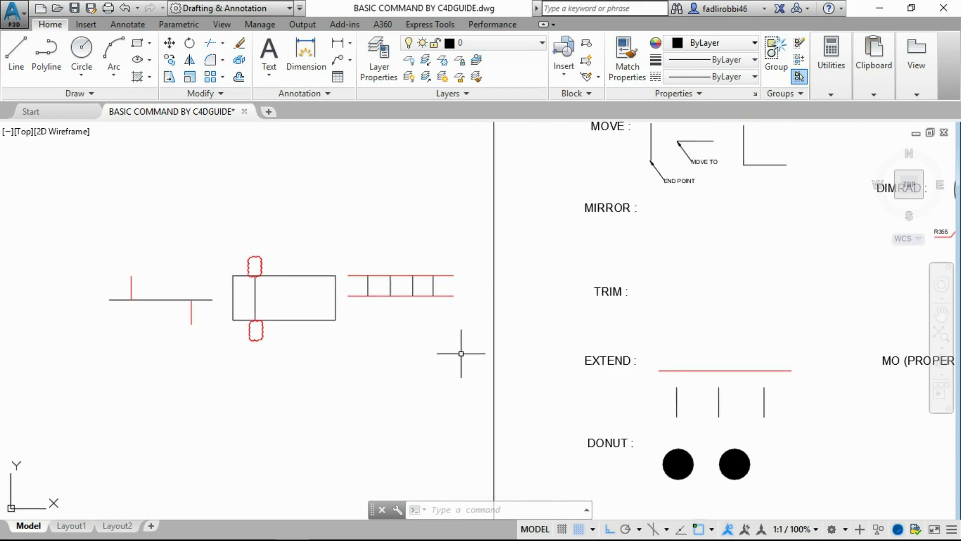
{"action": "left_click_drag", "start_coordinate": [461, 354], "coordinate": [85, 208]}
{"action": "key", "text": "Delete"}
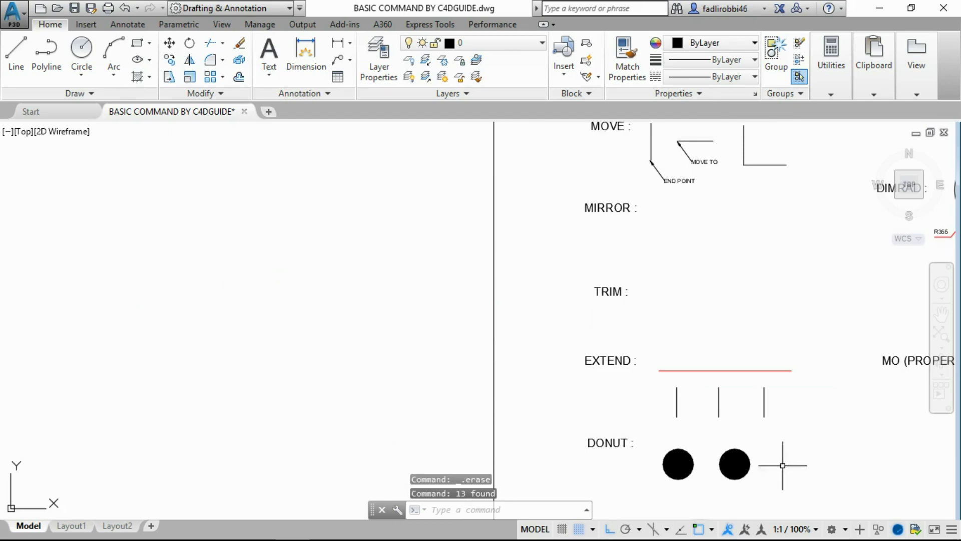
Move the EXTEND example's red line and three verticals into the practice area
{"action": "middle_click_drag", "start_coordinate": [783, 465], "coordinate": [542, 422]}
{"action": "left_click", "coordinate": [555, 387]}
{"action": "left_click", "coordinate": [420, 305]}
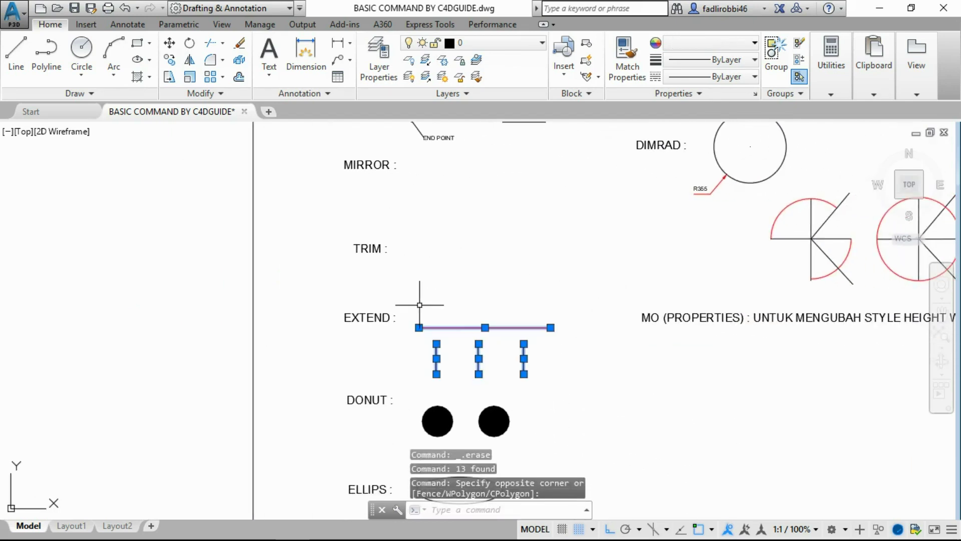
{"action": "type", "text": "m"}
{"action": "key", "text": "Return"}
{"action": "left_click", "coordinate": [441, 327]}
{"action": "left_click", "coordinate": [44, 281]}
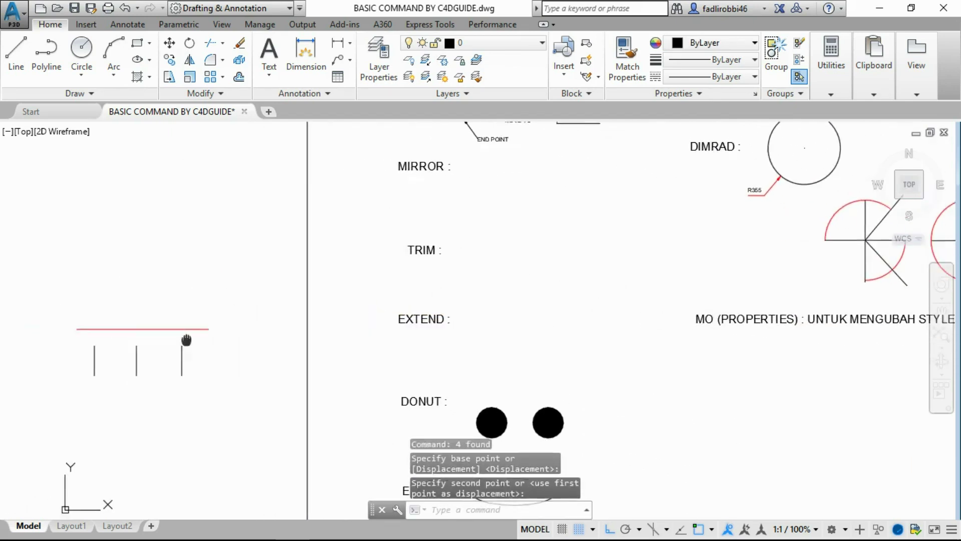
{"action": "middle_click_drag", "start_coordinate": [45, 356], "coordinate": [236, 370]}
{"action": "key", "text": "Escape"}
{"action": "scroll", "coordinate": [236, 370], "scroll_direction": "up", "scroll_amount": 4}
{"action": "left_click", "coordinate": [221, 366]}
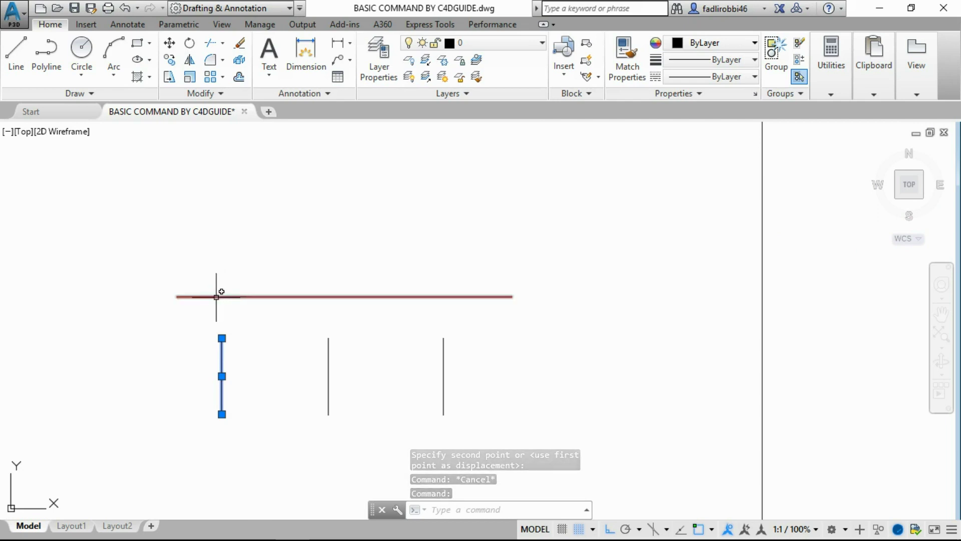
{"action": "key", "text": "Escape"}
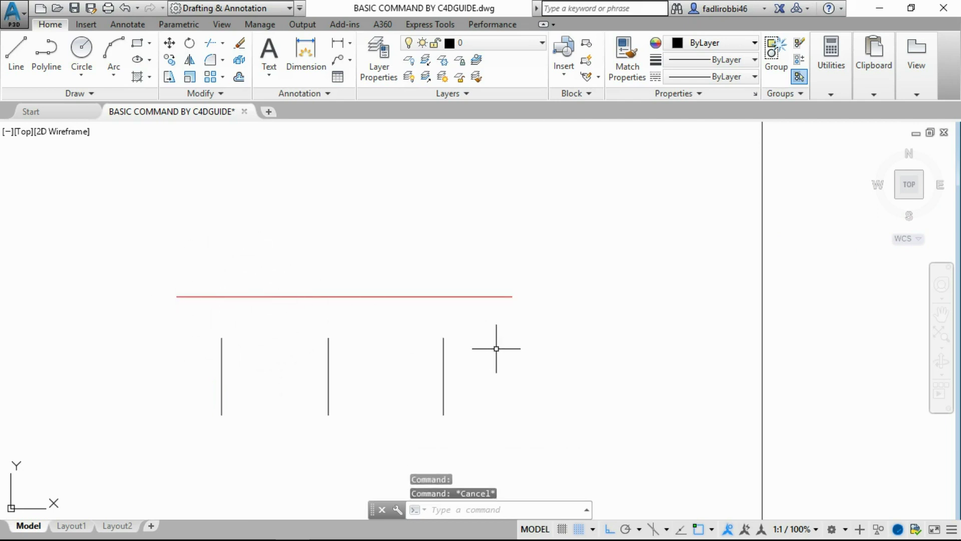
Extend the three verticals up to the red line boundary, then undo the extensions
{"action": "mouse_move", "coordinate": [496, 348]}
{"action": "middle_mouse_down"}
{"action": "mouse_move", "coordinate": [389, 346]}
{"action": "mouse_move", "coordinate": [454, 346]}
{"action": "middle_mouse_up"}
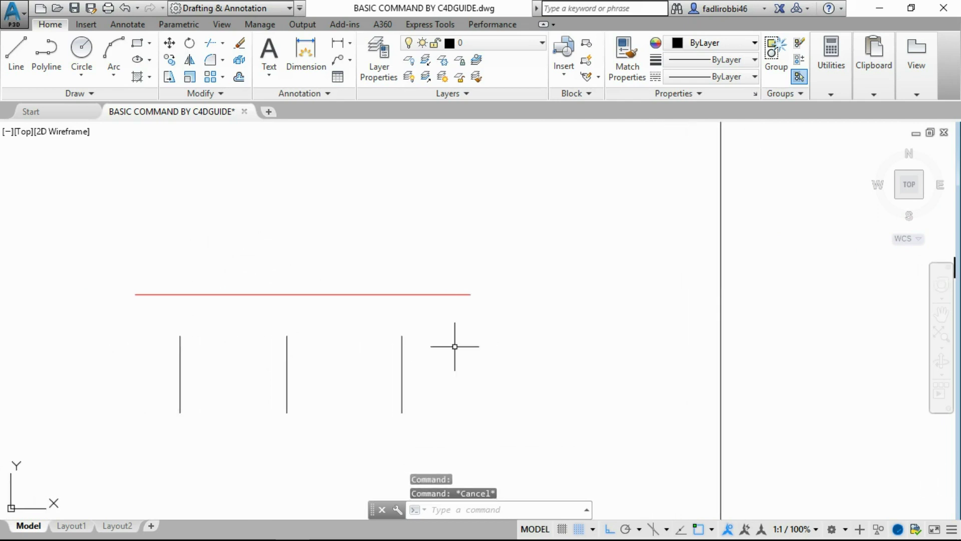
{"action": "type", "text": "Ext"}
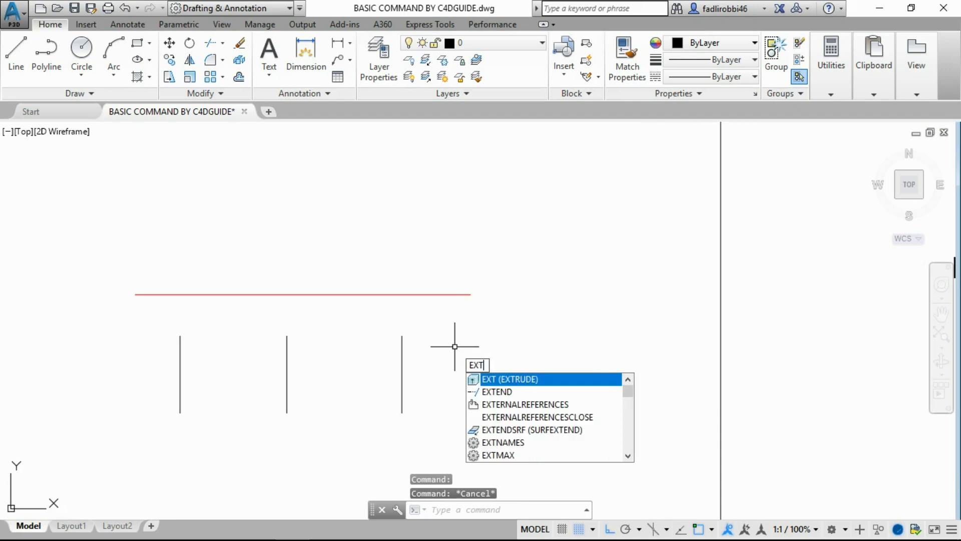
{"action": "key", "text": "Down"}
{"action": "key", "text": "Return"}
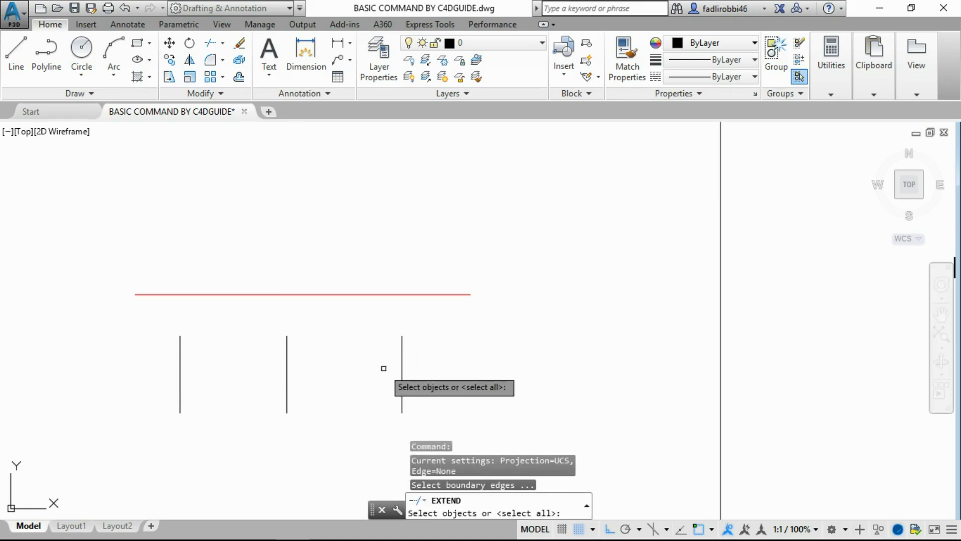
{"action": "key", "text": "Escape"}
{"action": "type", "text": "extend"}
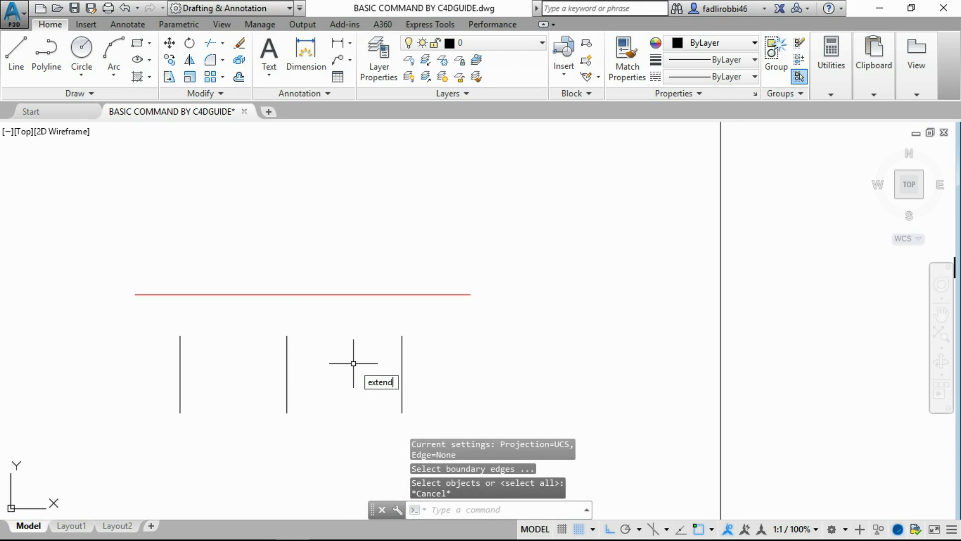
{"action": "key", "text": "Return"}
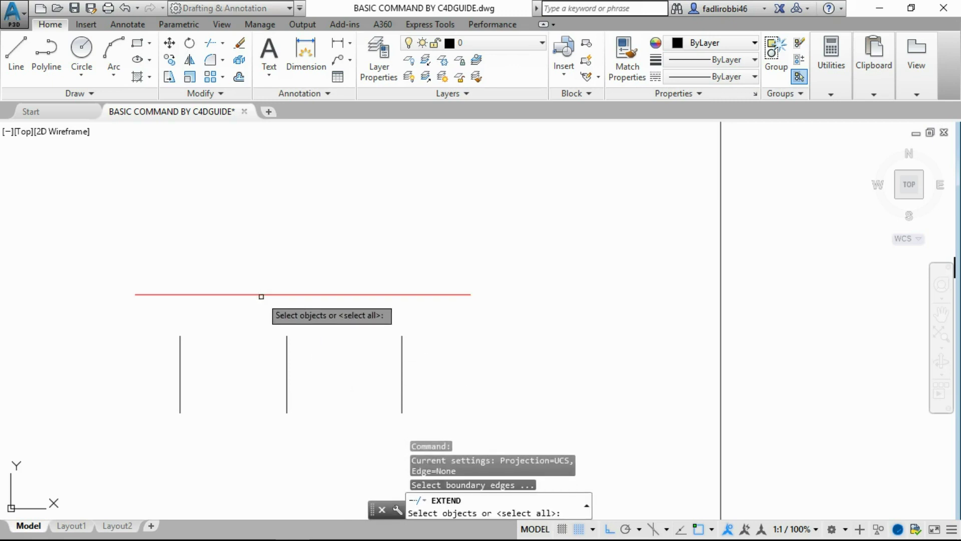
{"action": "left_click", "coordinate": [259, 295]}
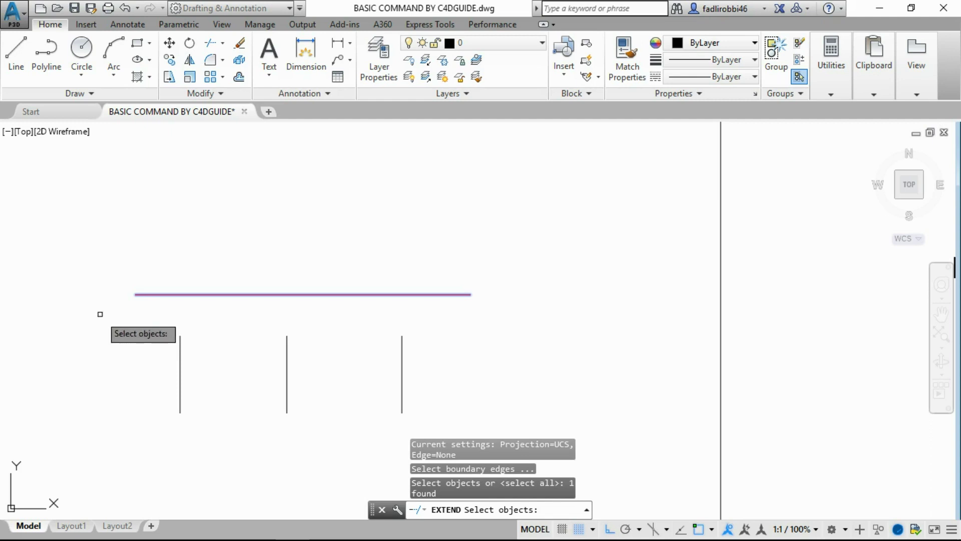
{"action": "key", "text": "Return"}
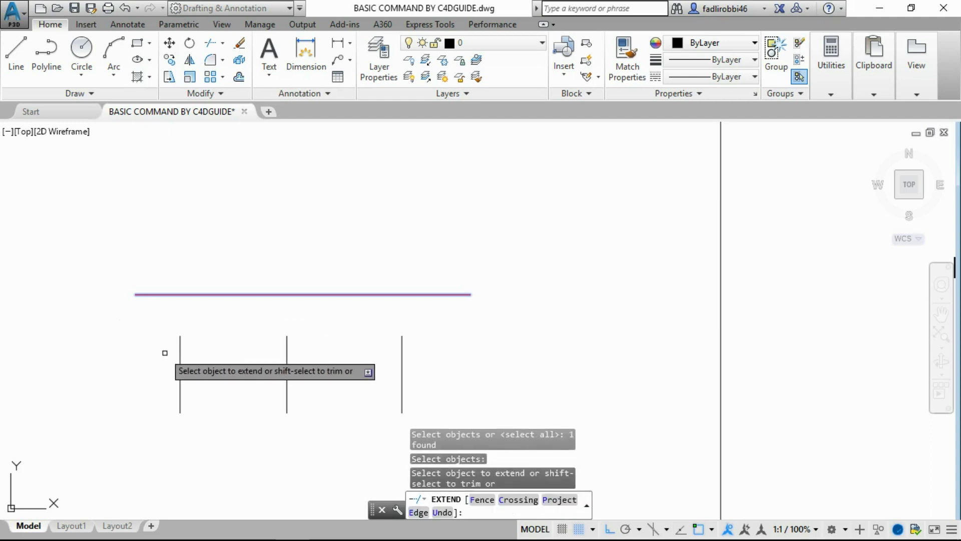
{"action": "left_click", "coordinate": [179, 350]}
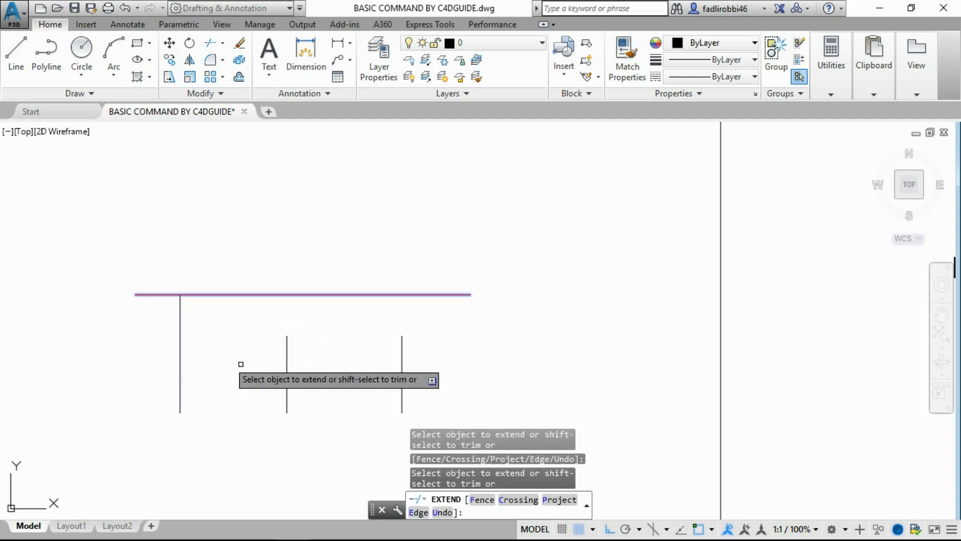
{"action": "left_click", "coordinate": [287, 355]}
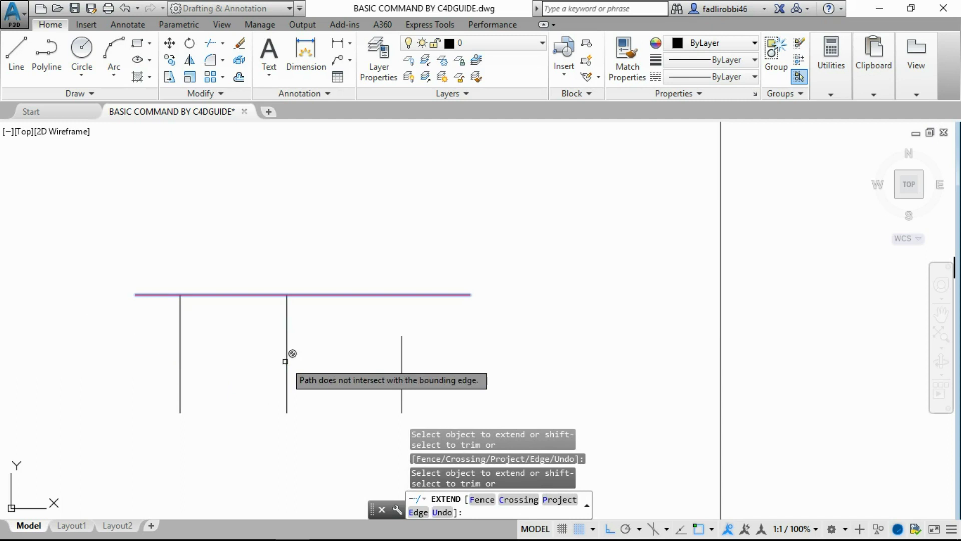
{"action": "left_click", "coordinate": [403, 356]}
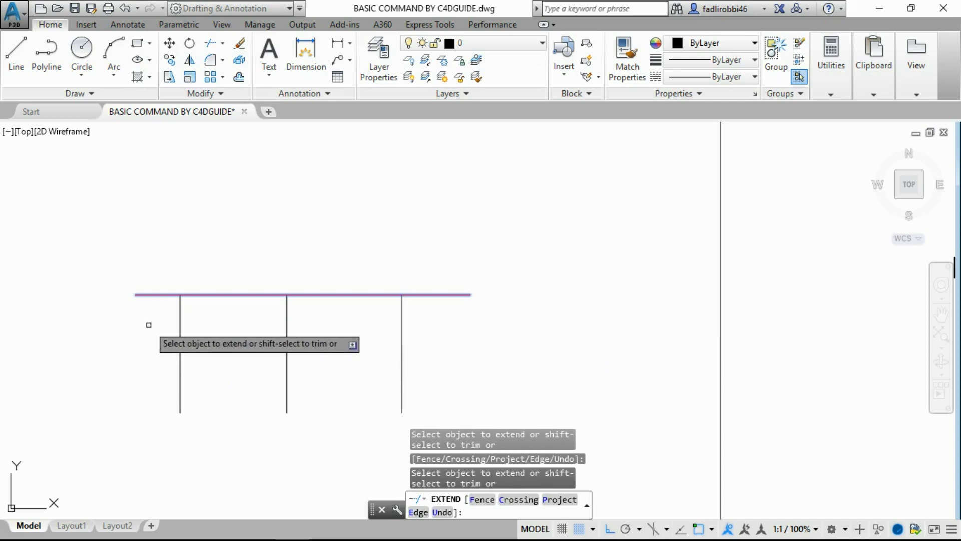
{"action": "key", "text": "Escape"}
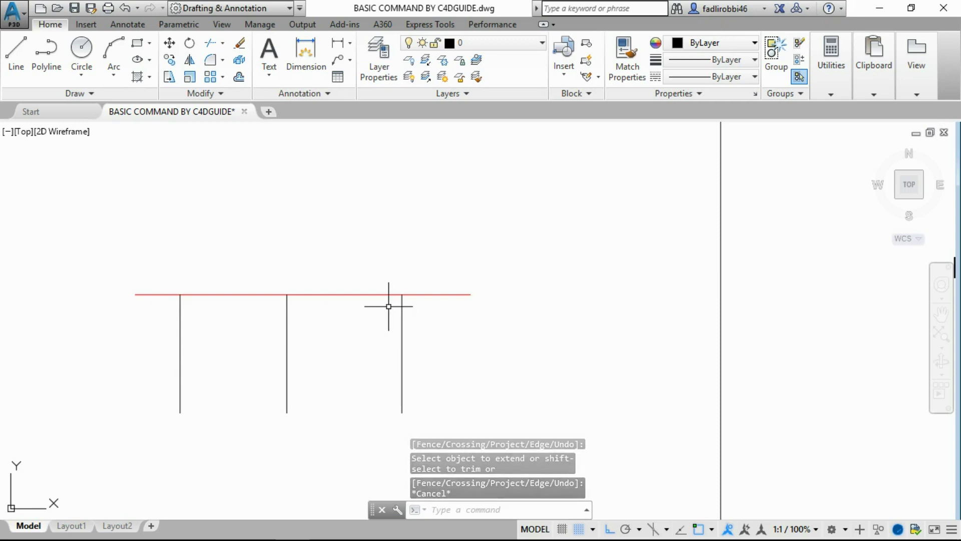
{"action": "key", "text": "ctrl+z"}
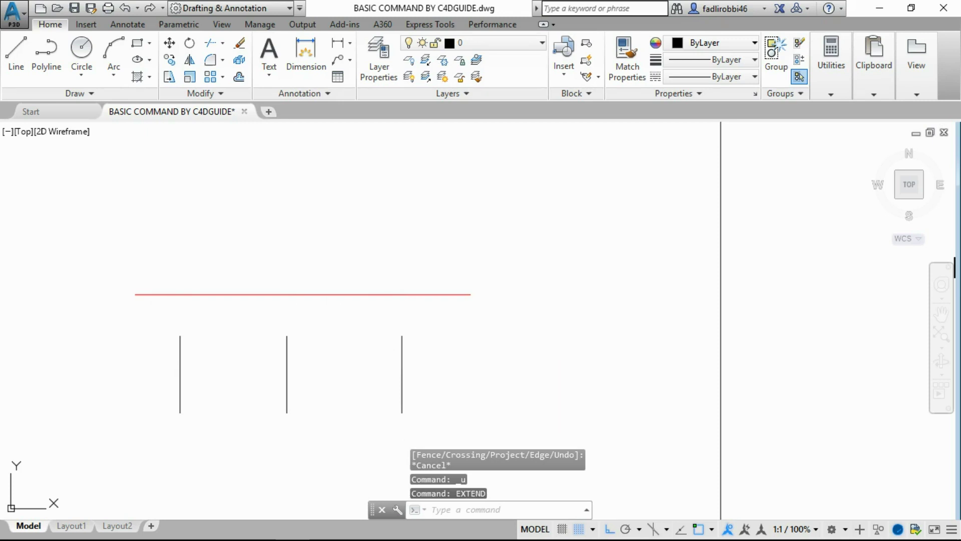
Retry EXTEND to the red line with a crossing window over the verticals, then cancel
{"action": "key", "text": "Return"}
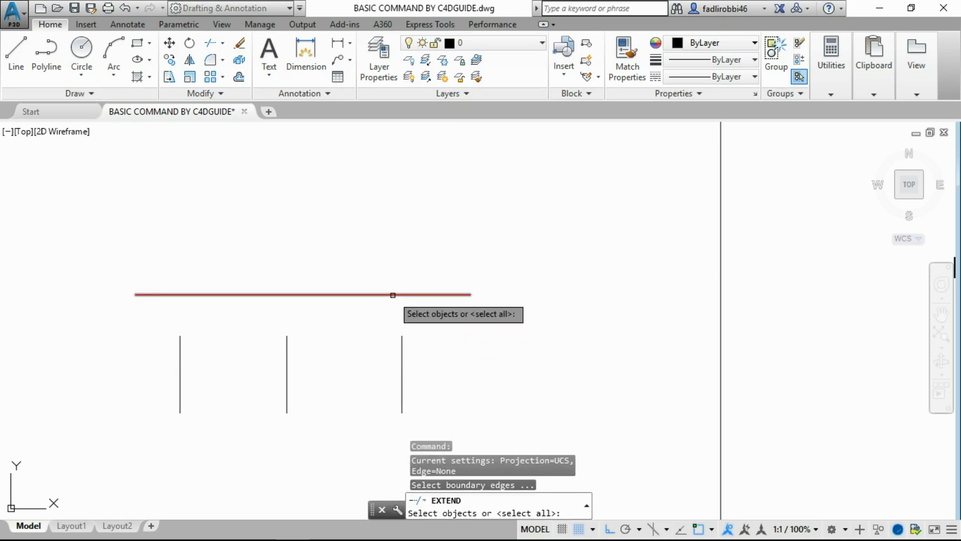
{"action": "left_click", "coordinate": [393, 295]}
{"action": "key", "text": "Return"}
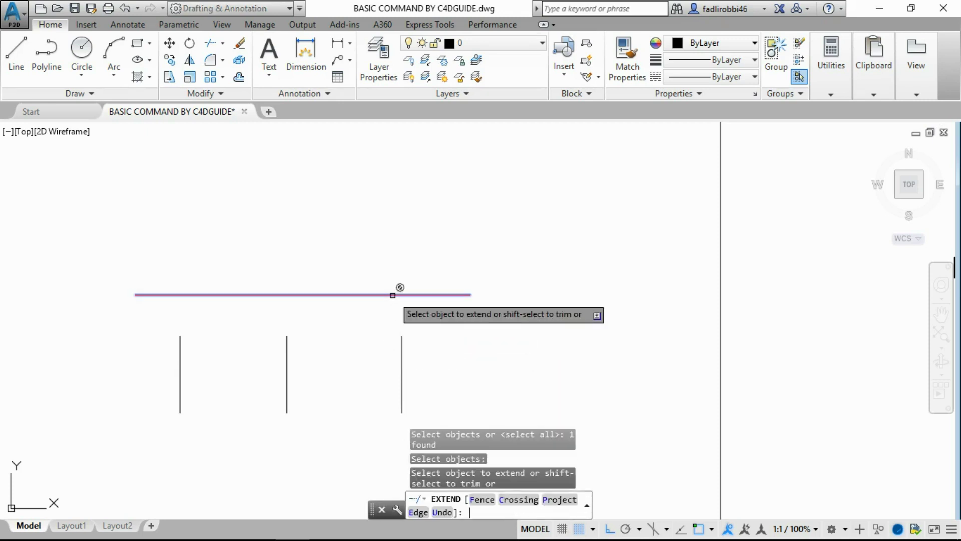
{"action": "left_click", "coordinate": [446, 364]}
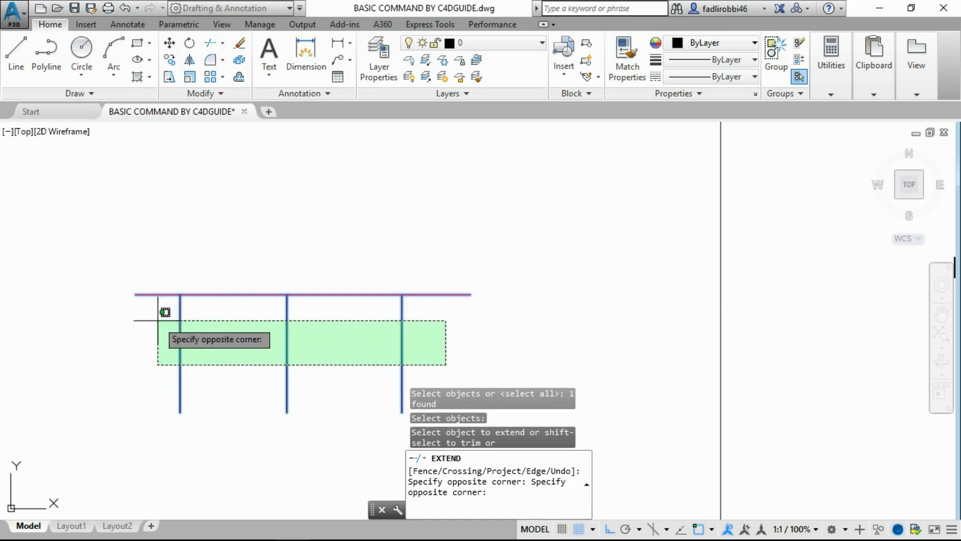
{"action": "left_click", "coordinate": [180, 308]}
{"action": "key", "text": "Escape"}
{"action": "scroll", "coordinate": [401, 331], "scroll_direction": "down", "scroll_amount": 4}
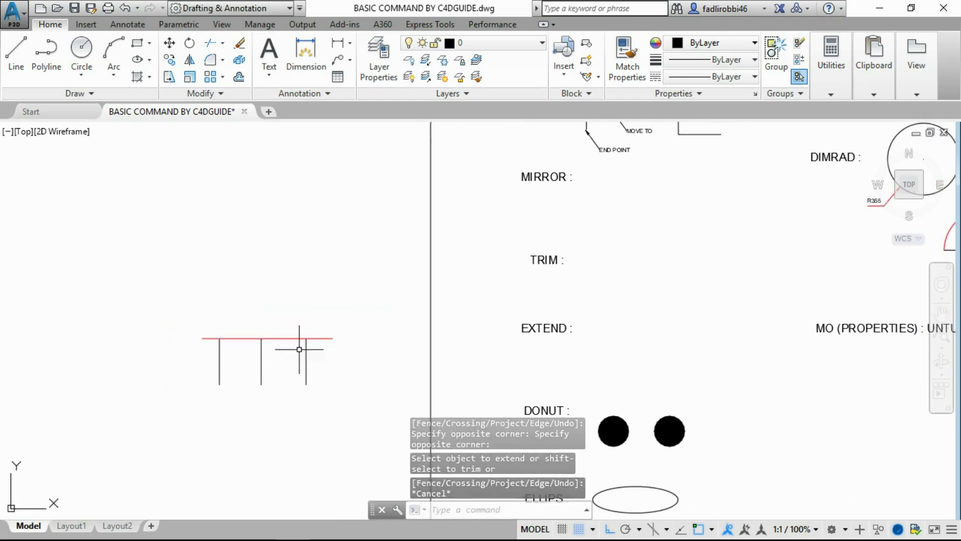
{"action": "scroll", "coordinate": [322, 364], "scroll_direction": "up", "scroll_amount": 4}
{"action": "scroll", "coordinate": [350, 369], "scroll_direction": "down", "scroll_amount": 4}
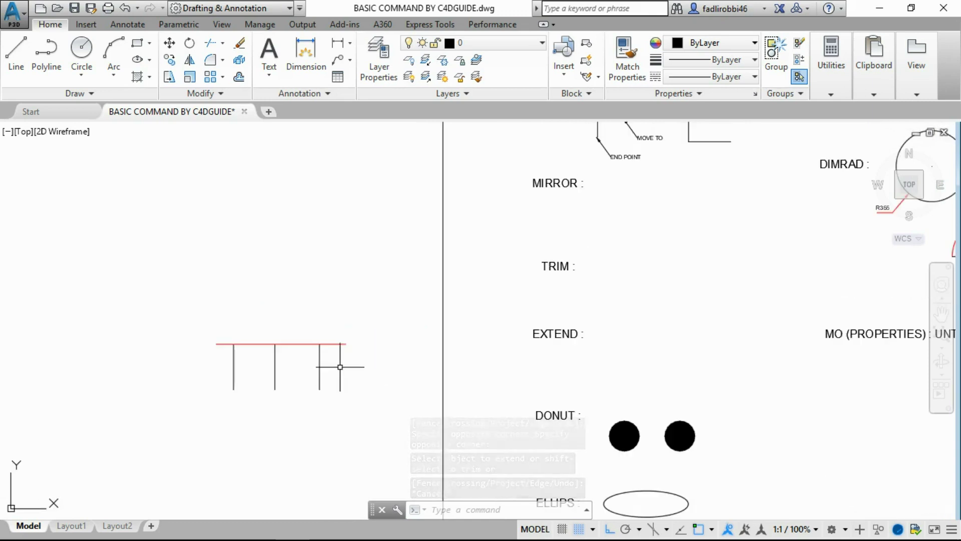
{"action": "middle_click_drag", "start_coordinate": [354, 369], "coordinate": [257, 371]}
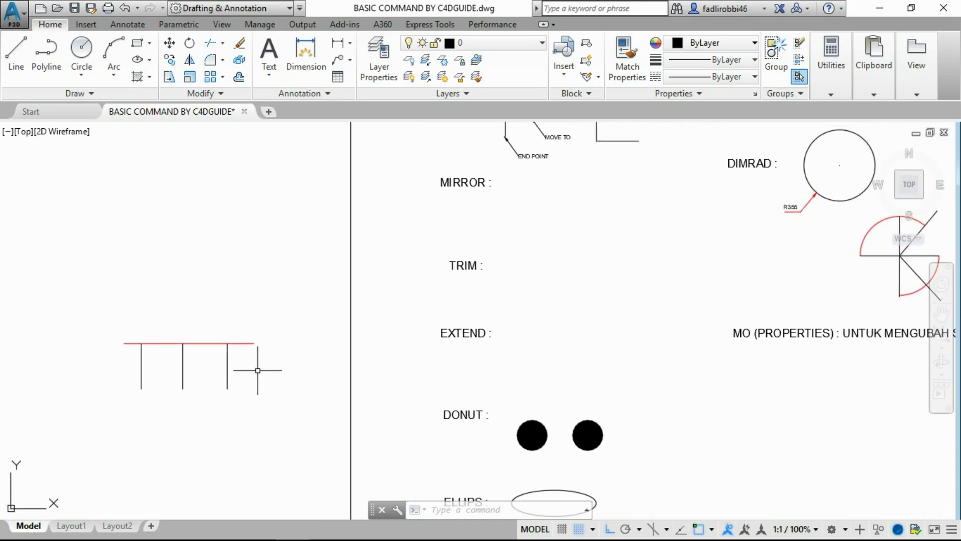
{"action": "scroll", "coordinate": [257, 371], "scroll_direction": "up", "scroll_amount": 4}
Undo once more and delete the red line and all three vertical lines
{"action": "key", "text": "ctrl+z"}
{"action": "type", "text": "ex"}
{"action": "key", "text": "Return"}
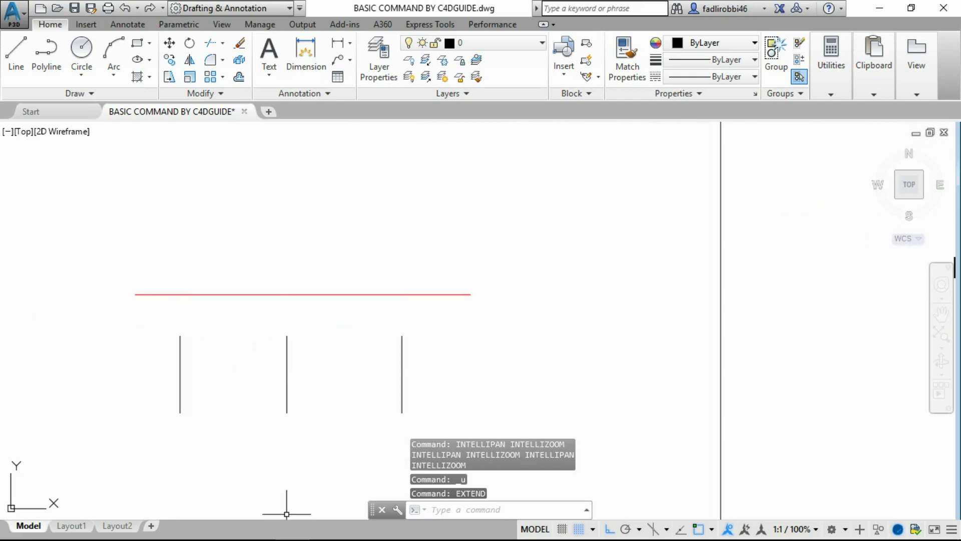
{"action": "left_click", "coordinate": [492, 408]}
{"action": "left_click", "coordinate": [135, 223]}
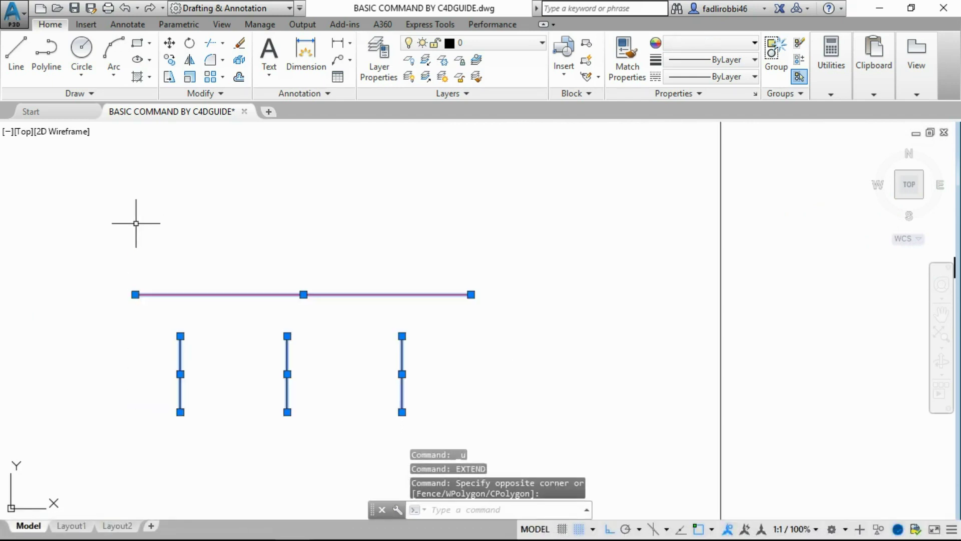
{"action": "key", "text": "Delete"}
{"action": "scroll", "coordinate": [210, 286], "scroll_direction": "down", "scroll_amount": 5}
Draw a rectangle by two opposite corners in the empty area left of the sheet
{"action": "scroll", "coordinate": [610, 415], "scroll_direction": "down", "scroll_amount": 4}
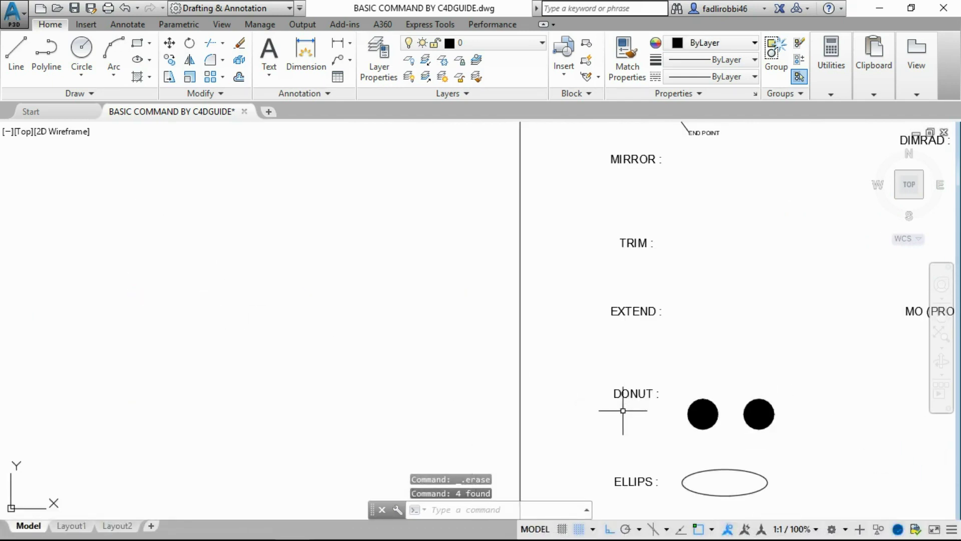
{"action": "mouse_move", "coordinate": [610, 415]}
{"action": "middle_mouse_down"}
{"action": "mouse_move", "coordinate": [289, 303]}
{"action": "mouse_move", "coordinate": [362, 281]}
{"action": "middle_mouse_up"}
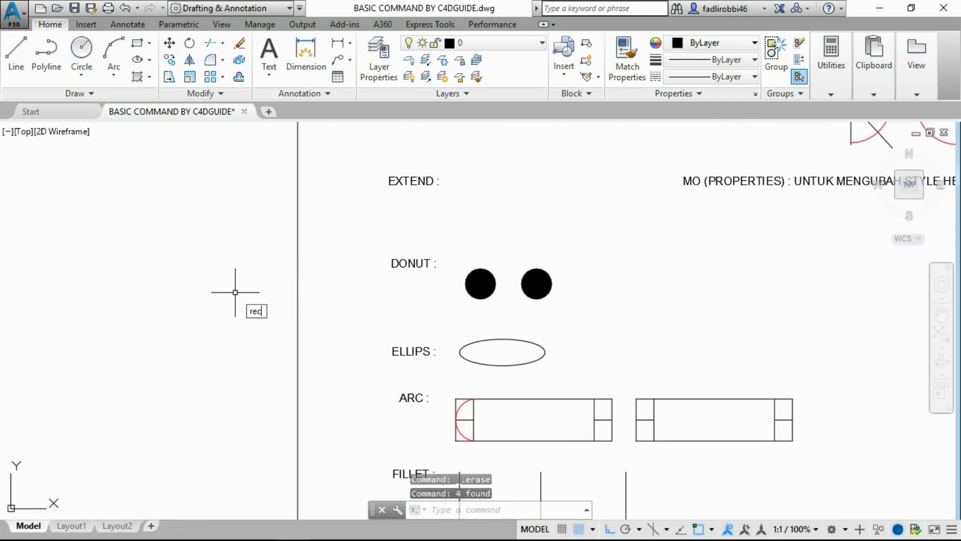
{"action": "key", "text": "Return"}
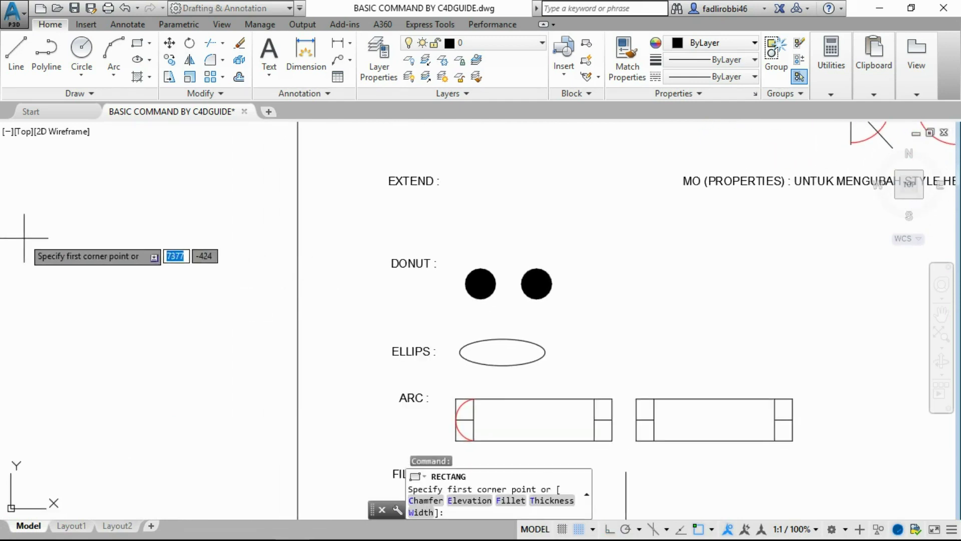
{"action": "left_click", "coordinate": [49, 246]}
{"action": "left_click", "coordinate": [248, 398]}
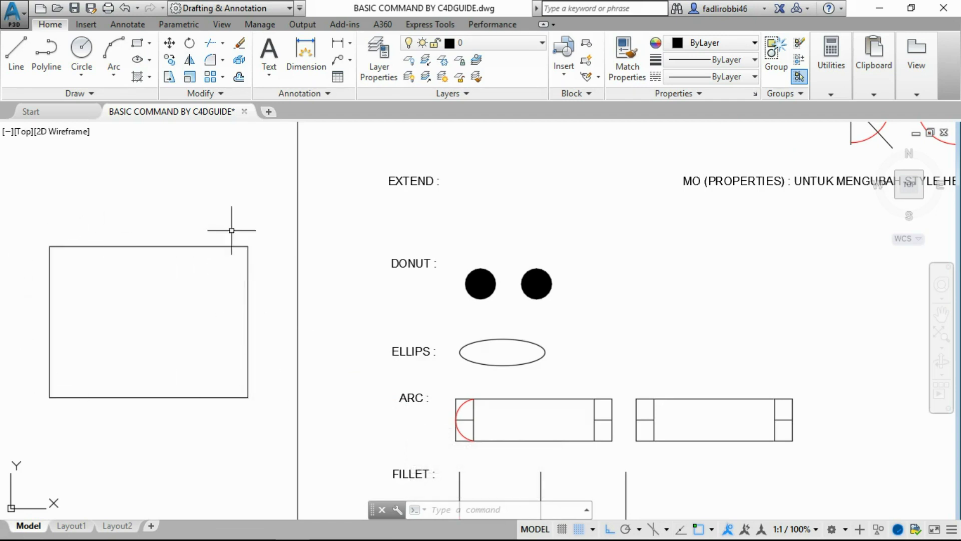
{"action": "key", "text": "Escape"}
{"action": "type", "text": "don"}
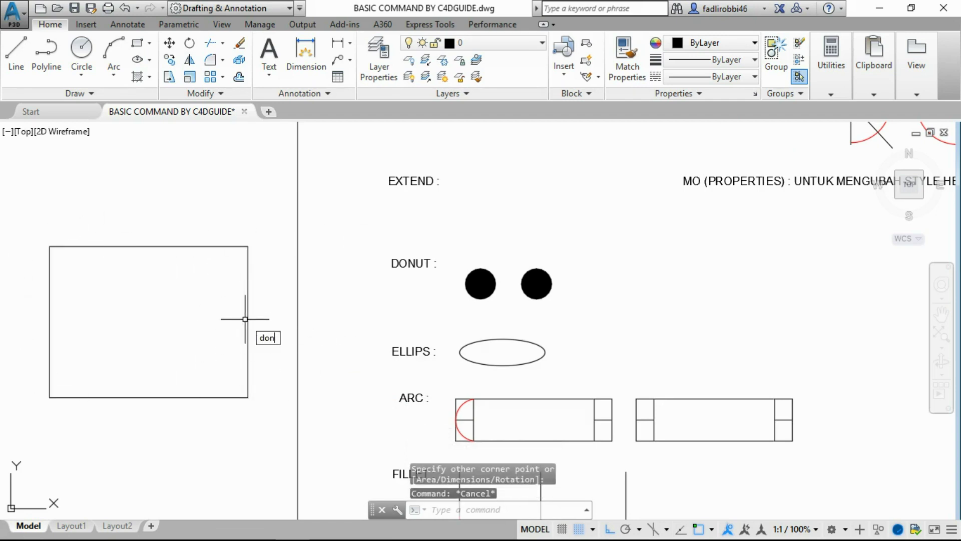
Place solid donuts, inside diameter 0 and outside 200, on the rectangle's two top corners
{"action": "type", "text": "u"}
{"action": "key", "text": "Return"}
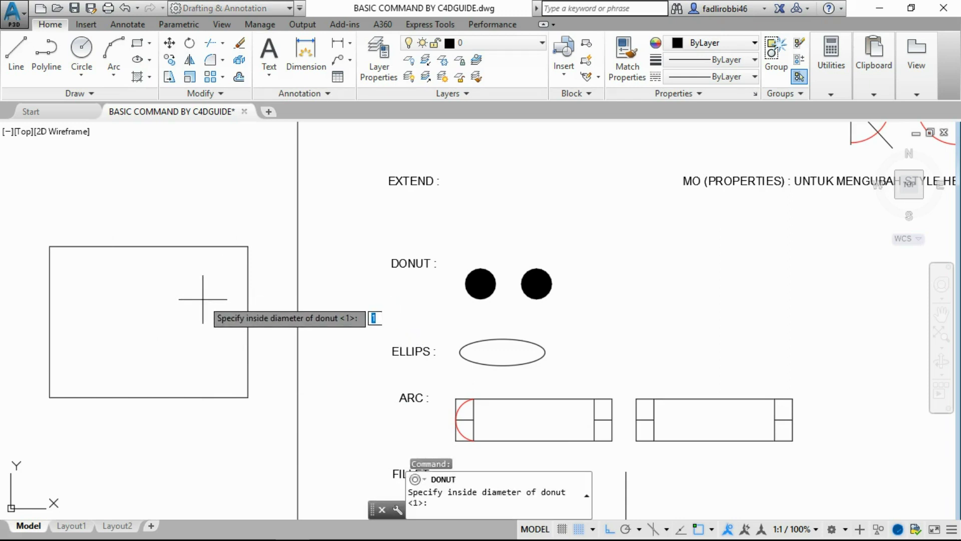
{"action": "key", "text": "Escape"}
{"action": "type", "text": "dom"}
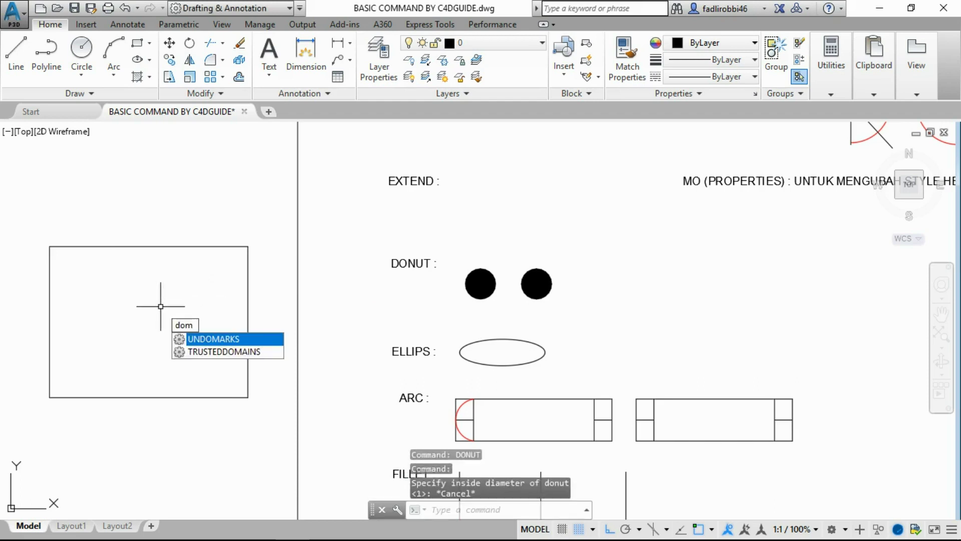
{"action": "key", "text": "BackSpace"}
{"action": "type", "text": "n"}
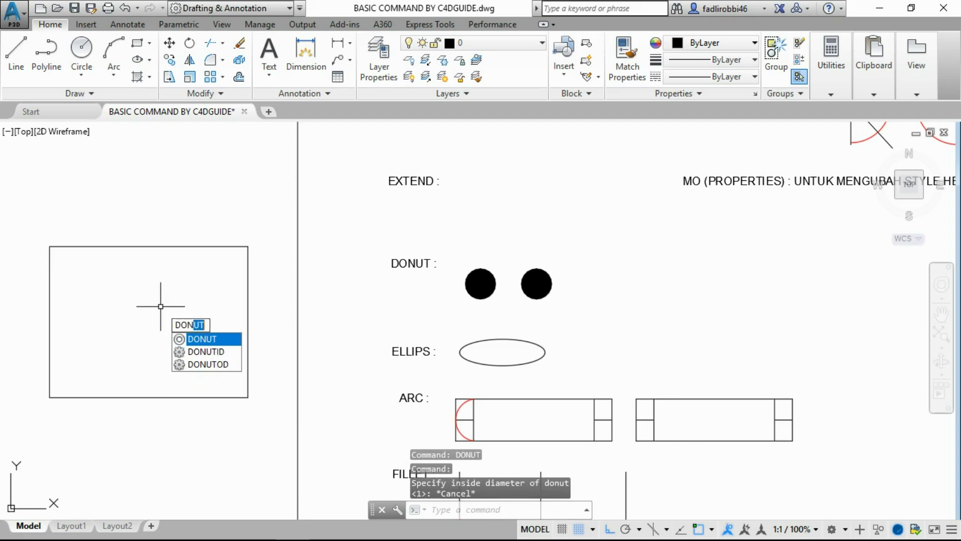
{"action": "key", "text": "Return"}
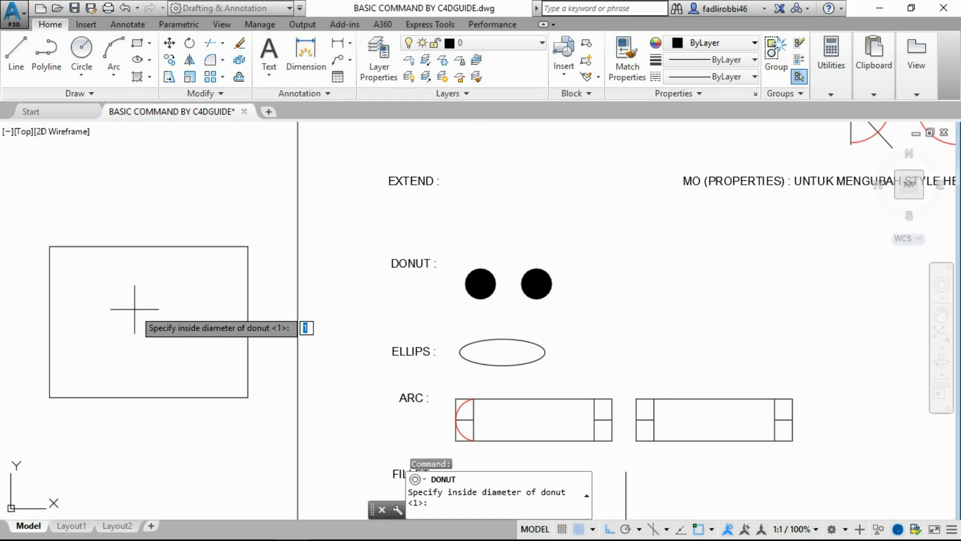
{"action": "key", "text": "Return"}
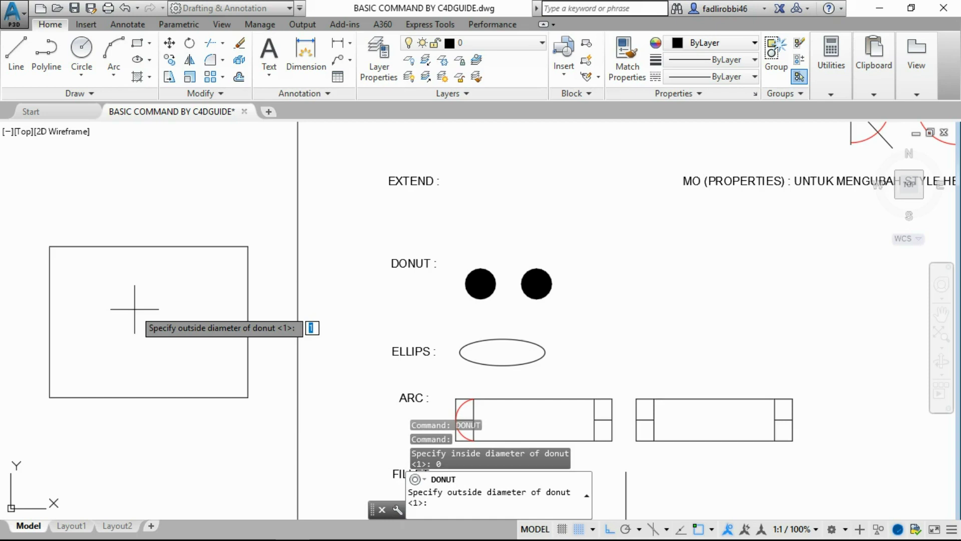
{"action": "type", "text": "200"}
{"action": "key", "text": "Return"}
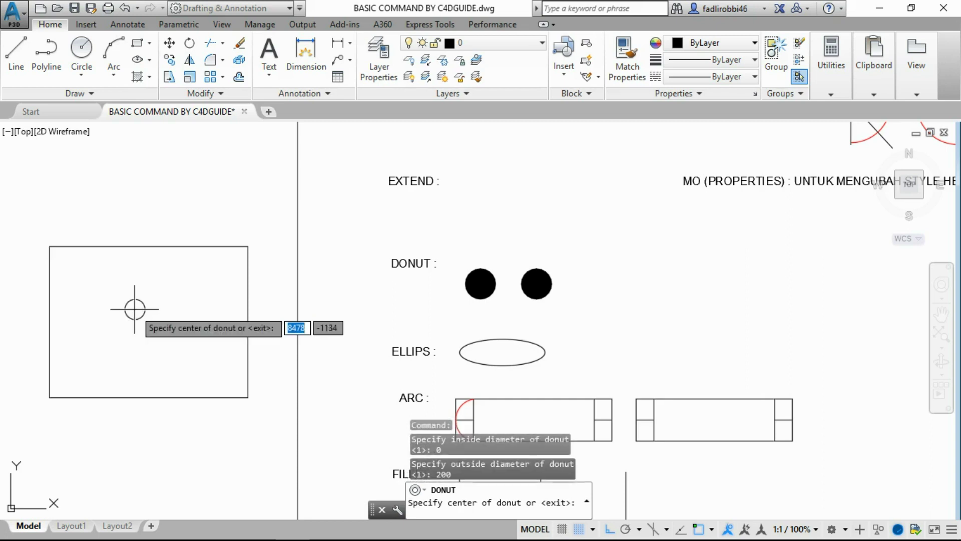
{"action": "left_click", "coordinate": [49, 247]}
{"action": "left_click", "coordinate": [248, 246]}
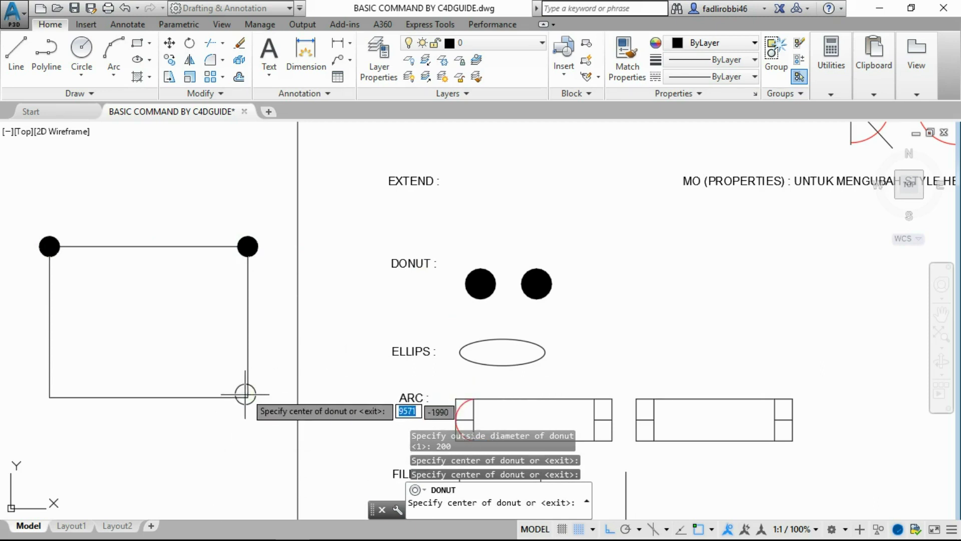
{"action": "key", "text": "Escape"}
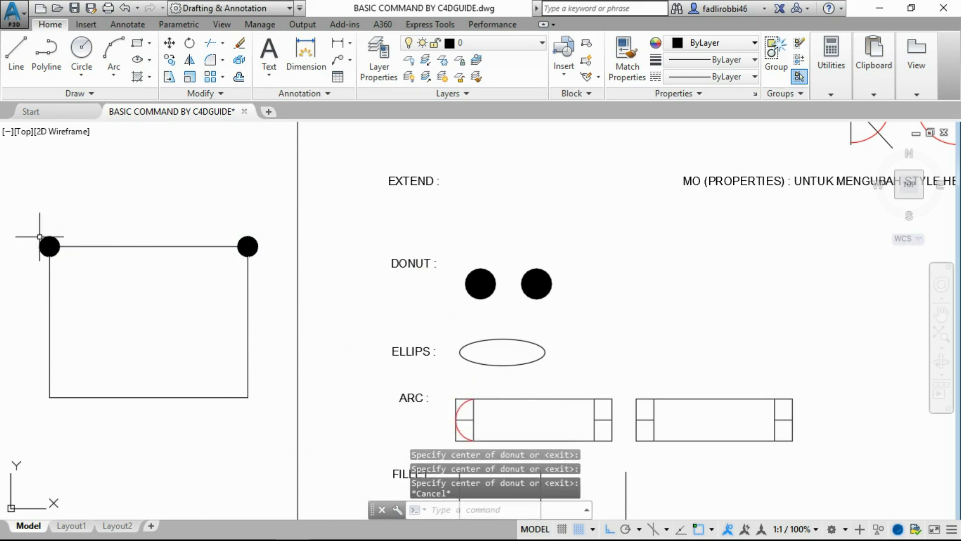
Place ring donuts, inside diameter 100 and outside 200, on the rectangle's bottom corners
{"action": "type", "text": "D"}
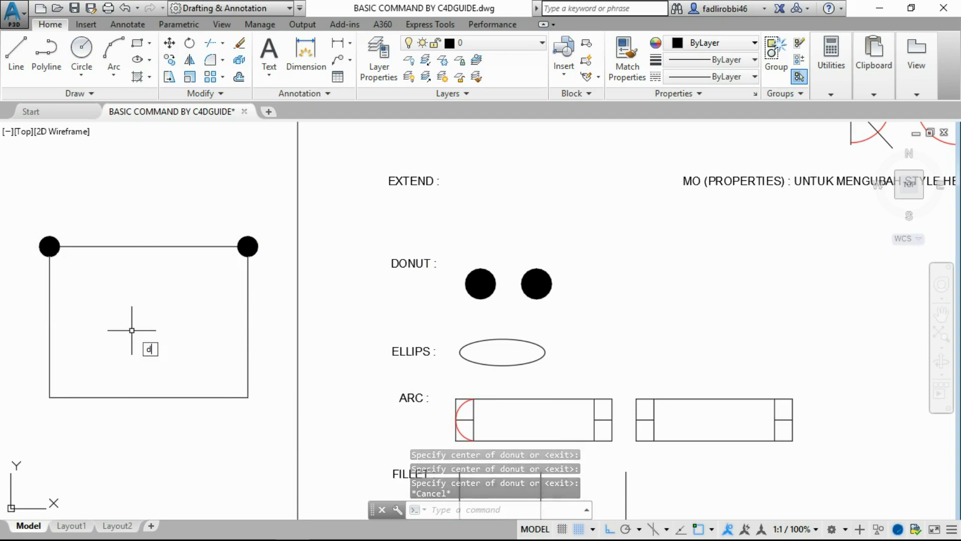
{"action": "type", "text": "Onut"}
{"action": "key", "text": "Return"}
{"action": "type", "text": "100"}
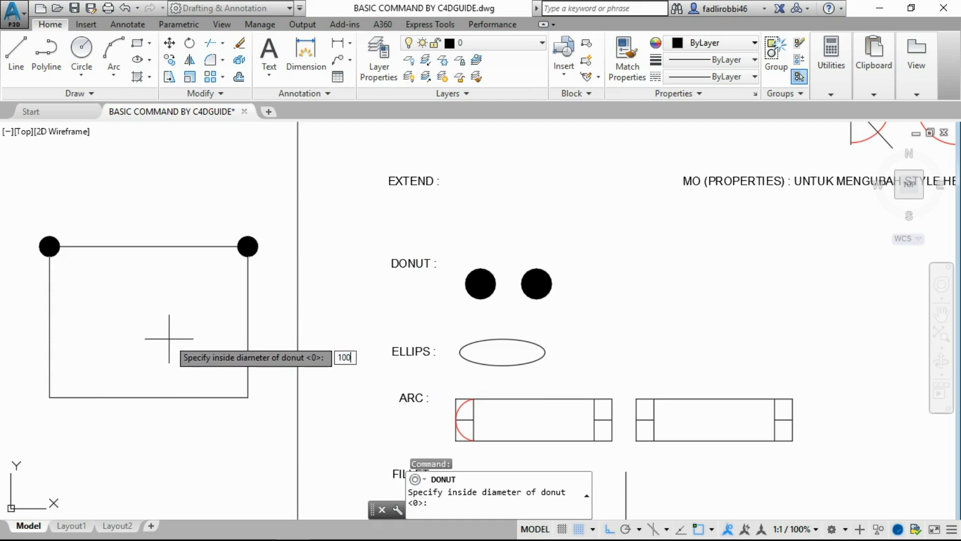
{"action": "key", "text": "Return"}
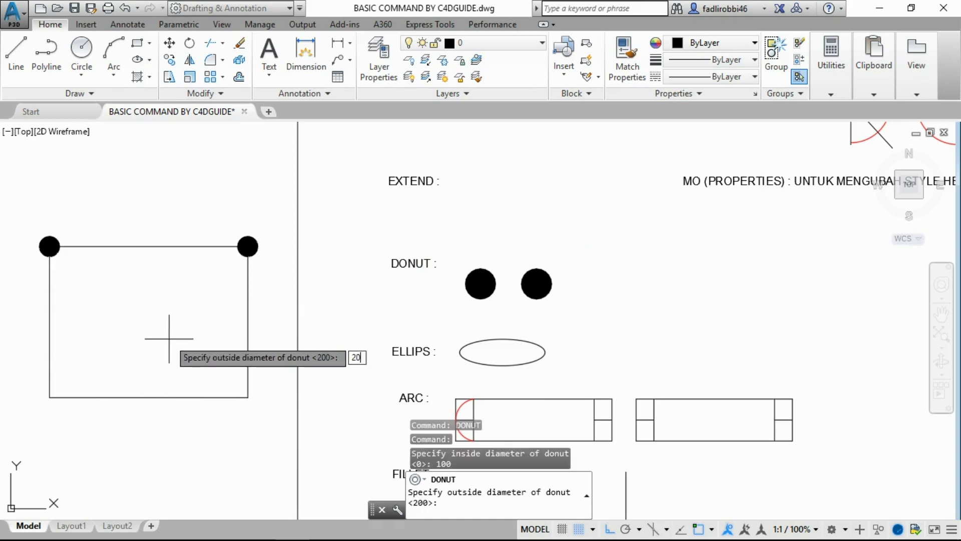
{"action": "key", "text": "Return"}
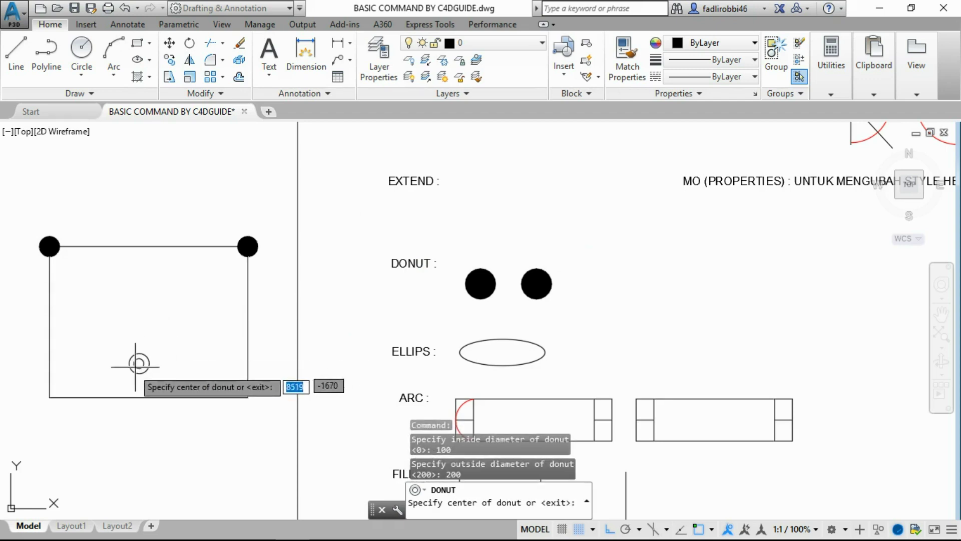
{"action": "left_click", "coordinate": [48, 396]}
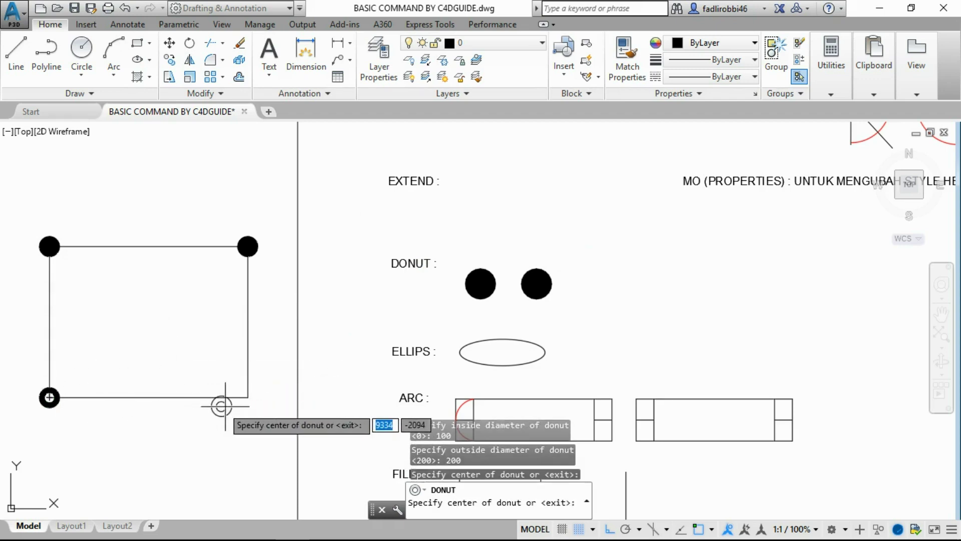
{"action": "left_click", "coordinate": [245, 398]}
{"action": "key", "text": "Escape"}
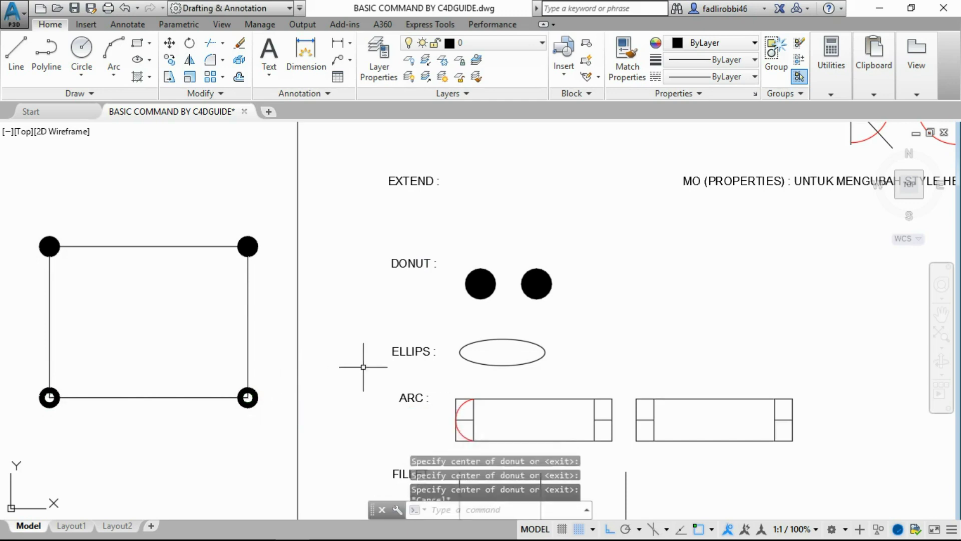
Undo all four corner donuts and window-select the practice rectangle for erasing
{"action": "scroll", "coordinate": [366, 366], "scroll_direction": "down", "scroll_amount": 2}
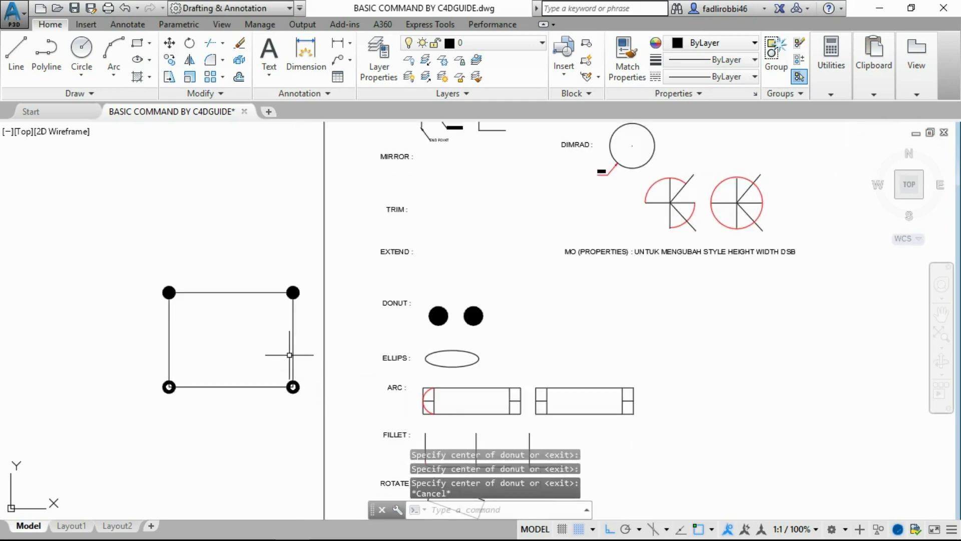
{"action": "mouse_move", "coordinate": [290, 366]}
{"action": "middle_mouse_down"}
{"action": "mouse_move", "coordinate": [279, 386]}
{"action": "mouse_move", "coordinate": [200, 428]}
{"action": "middle_mouse_up"}
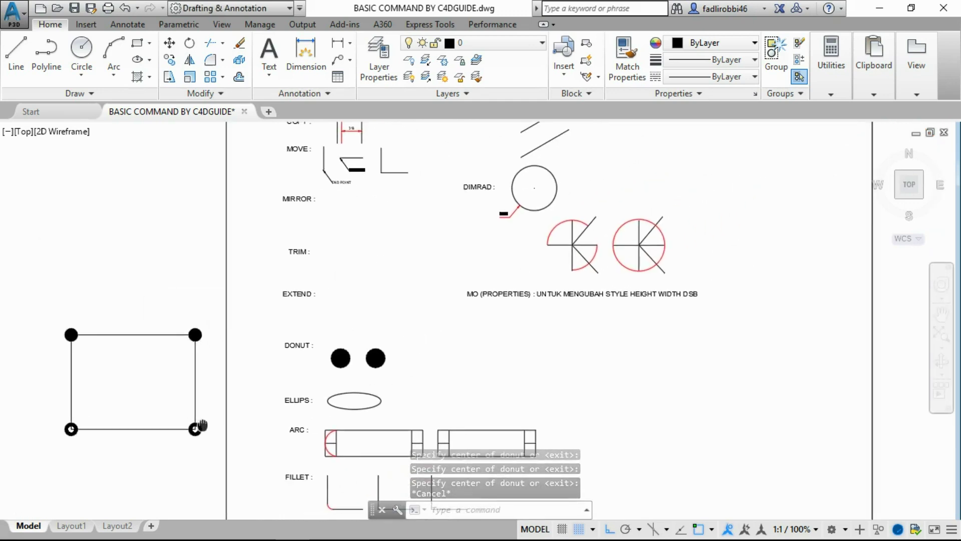
{"action": "scroll", "coordinate": [205, 420], "scroll_direction": "up", "scroll_amount": 2}
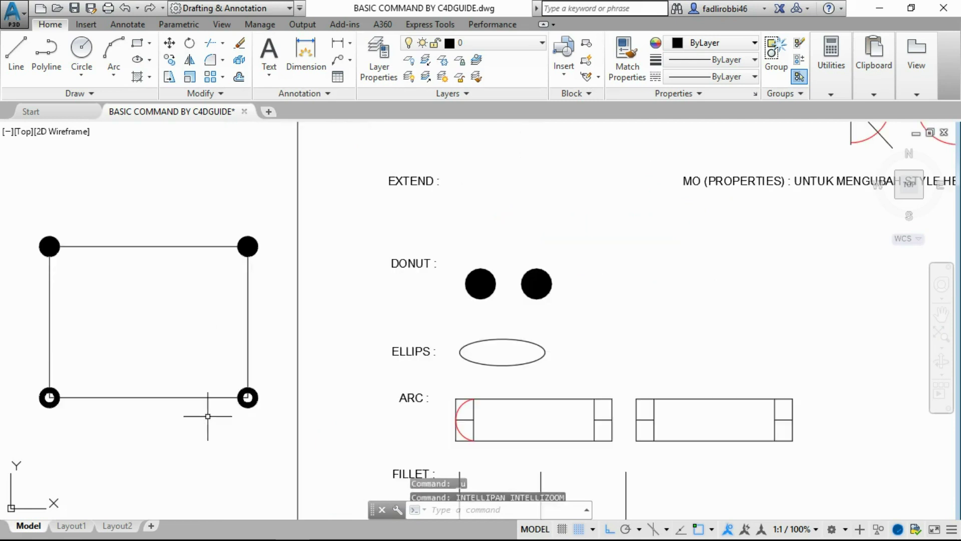
{"action": "key", "text": "Return"}
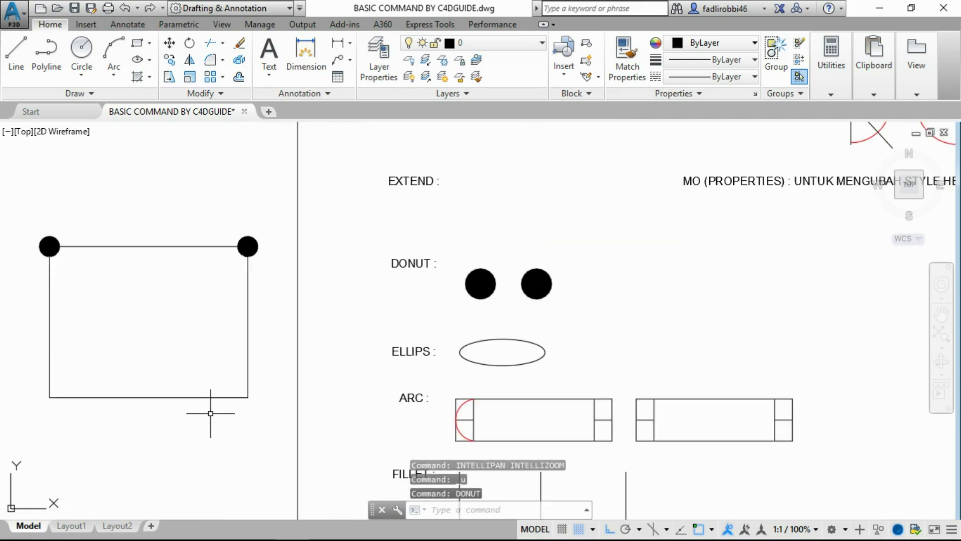
{"action": "key", "text": "Return"}
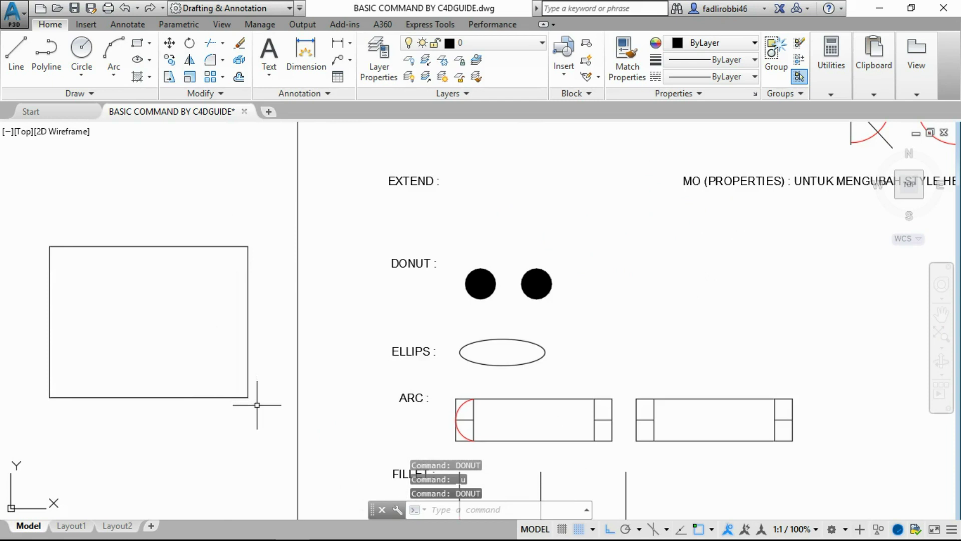
{"action": "left_click", "coordinate": [257, 404]}
{"action": "left_click", "coordinate": [31, 224]}
{"action": "key", "text": "Delete"}
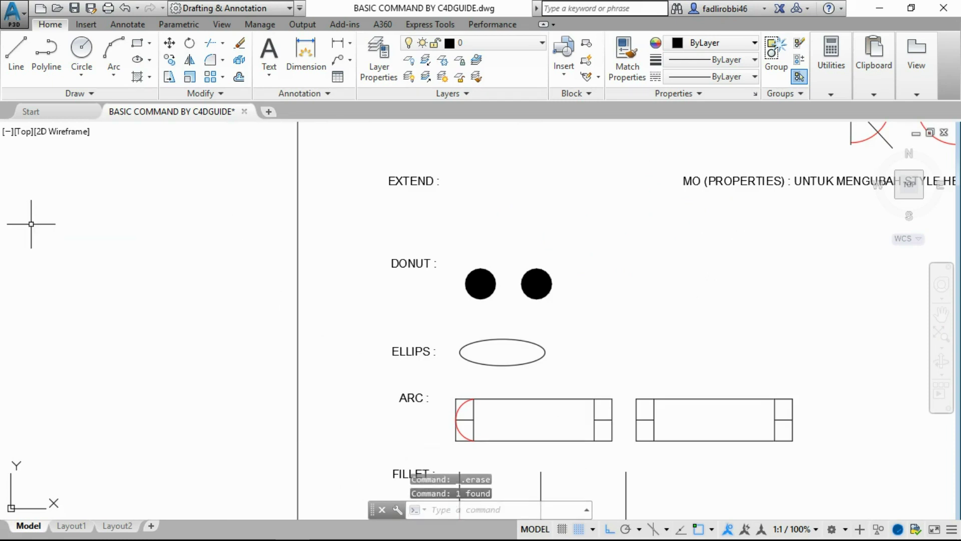
{"action": "middle_click_drag", "start_coordinate": [577, 420], "coordinate": [378, 310]}
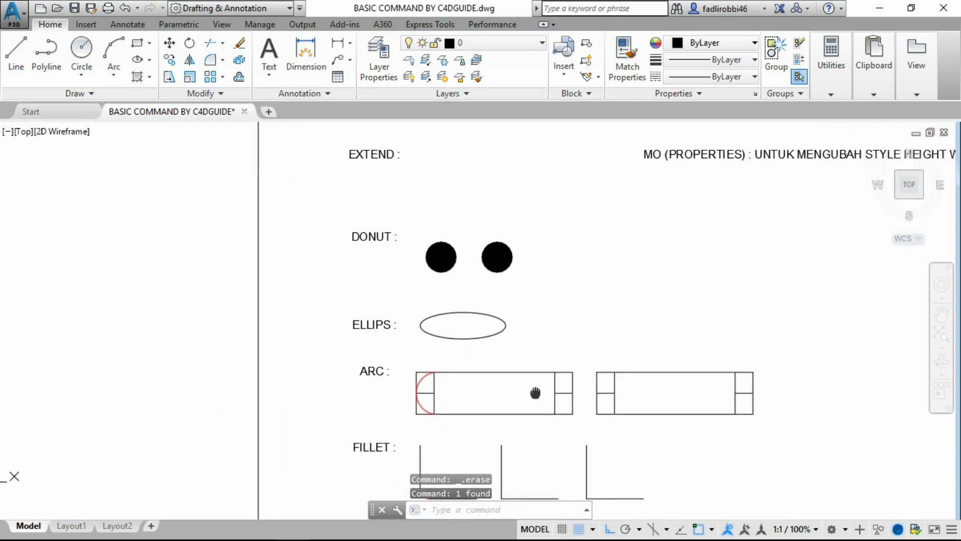
{"action": "scroll", "coordinate": [378, 310], "scroll_direction": "down", "scroll_amount": 2}
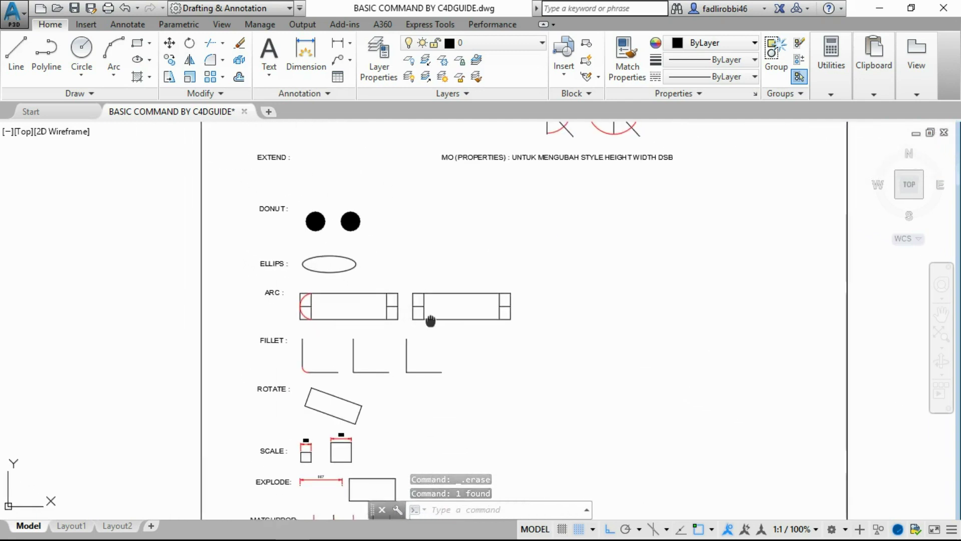
{"action": "mouse_move", "coordinate": [447, 333]}
{"action": "middle_mouse_down"}
{"action": "mouse_move", "coordinate": [389, 293]}
{"action": "mouse_move", "coordinate": [362, 289]}
{"action": "mouse_move", "coordinate": [340, 320]}
{"action": "middle_mouse_up"}
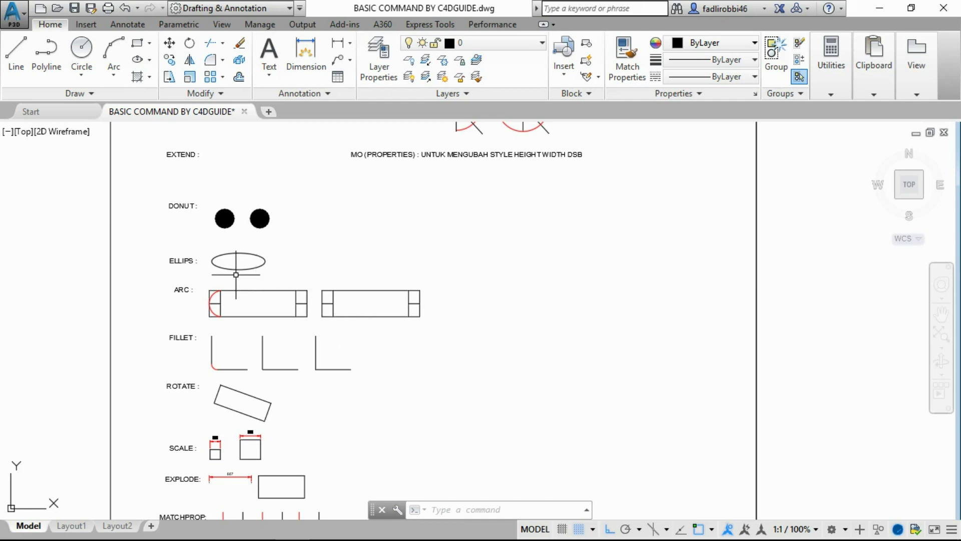
{"action": "middle_click_drag", "start_coordinate": [228, 267], "coordinate": [328, 274]}
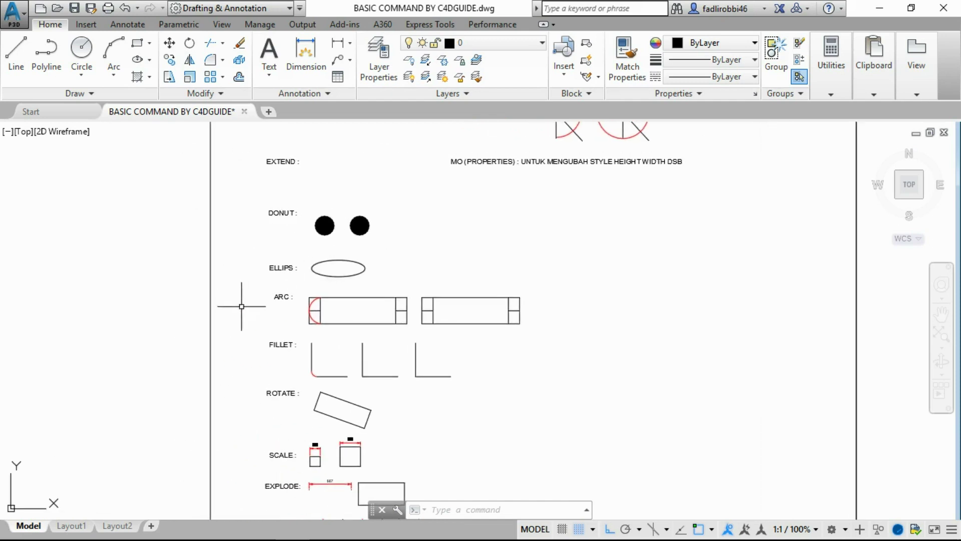
{"action": "scroll", "coordinate": [363, 266], "scroll_direction": "up", "scroll_amount": 5}
{"action": "left_click", "coordinate": [353, 261]}
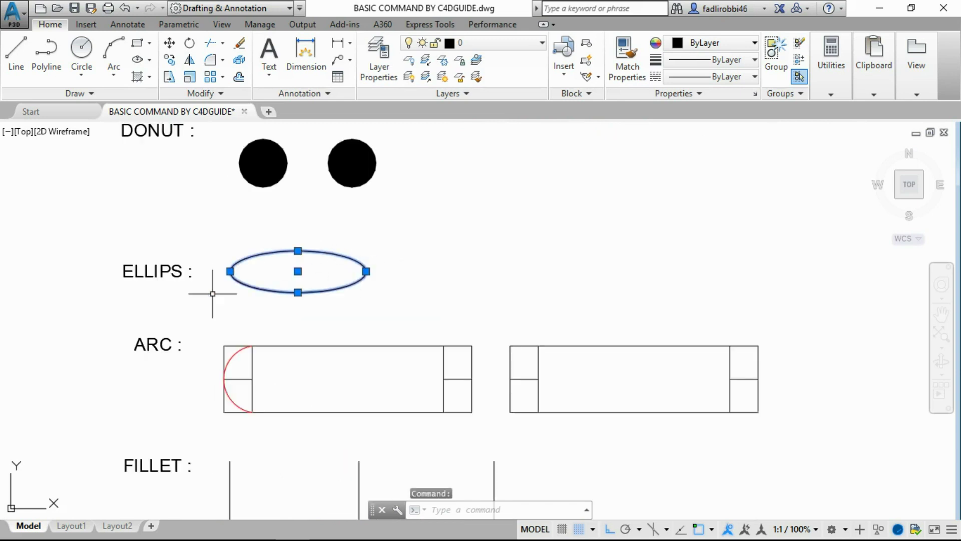
{"action": "middle_click_drag", "start_coordinate": [147, 318], "coordinate": [316, 316]}
{"action": "scroll", "coordinate": [376, 301], "scroll_direction": "down", "scroll_amount": 2}
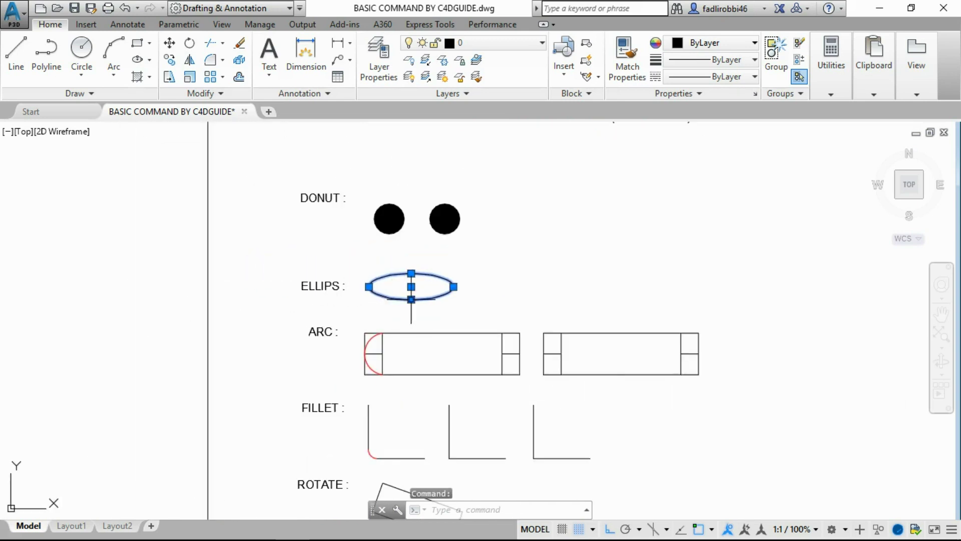
{"action": "key", "text": "Escape"}
{"action": "left_click", "coordinate": [410, 275]}
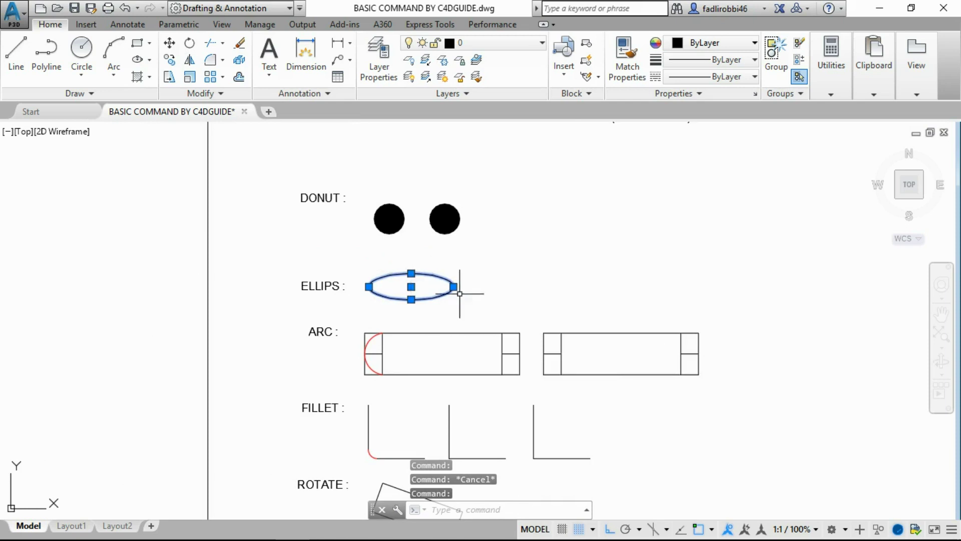
{"action": "key", "text": "Escape"}
{"action": "type", "text": "EL"}
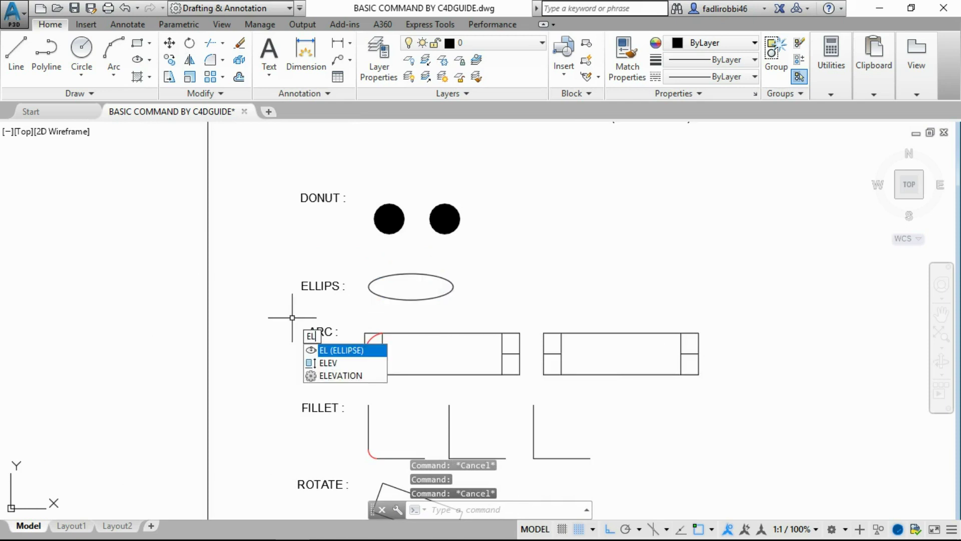
{"action": "key", "text": "Return"}
{"action": "middle_click_drag", "start_coordinate": [129, 320], "coordinate": [160, 333]}
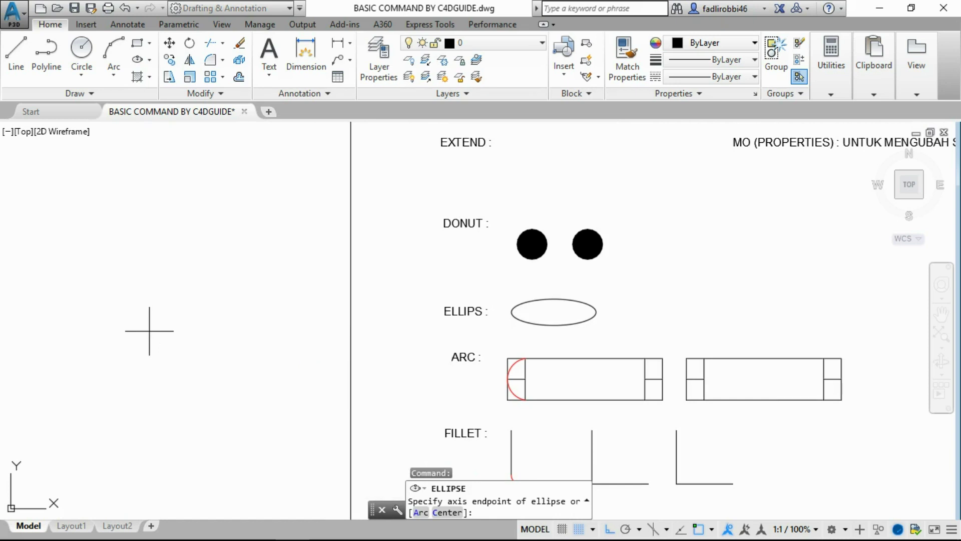
{"action": "left_click", "coordinate": [149, 330]}
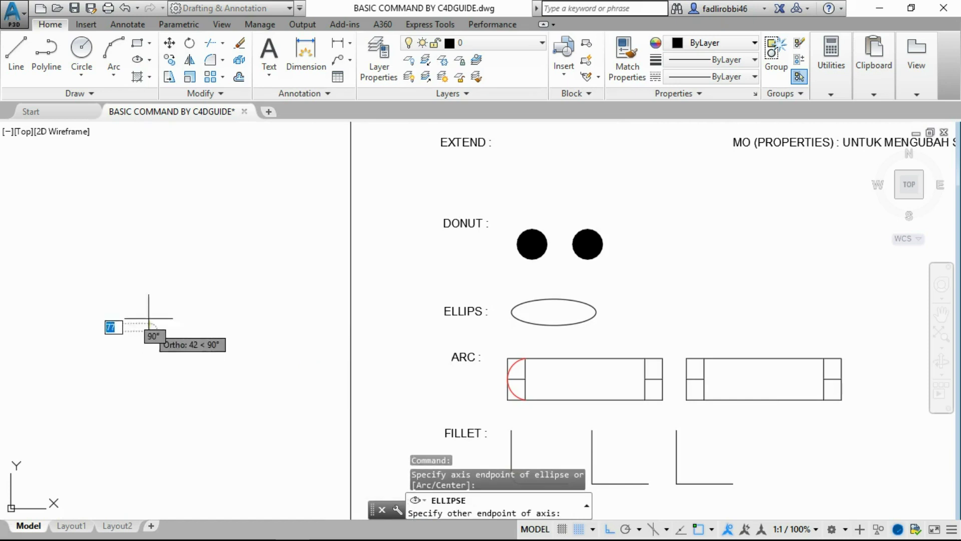
{"action": "left_click", "coordinate": [149, 202]}
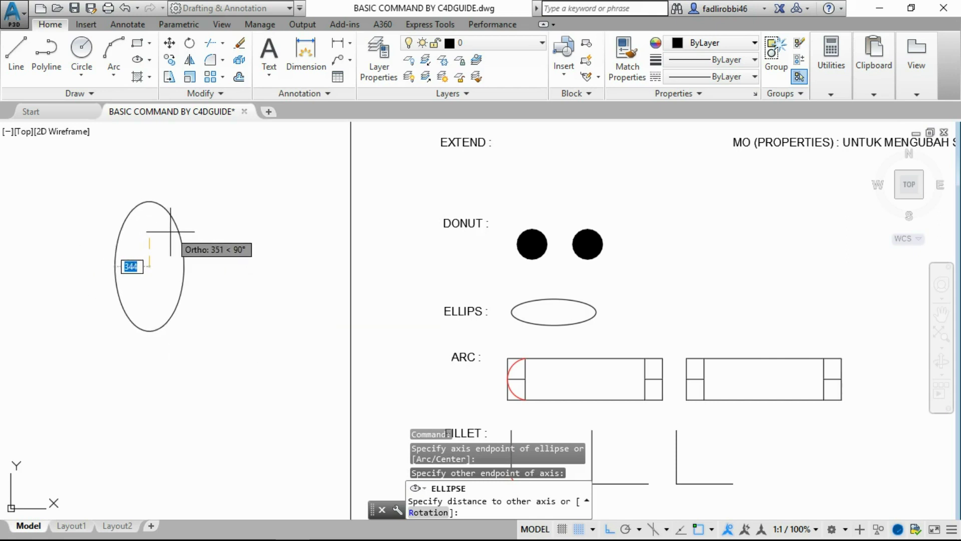
{"action": "left_click", "coordinate": [169, 262]}
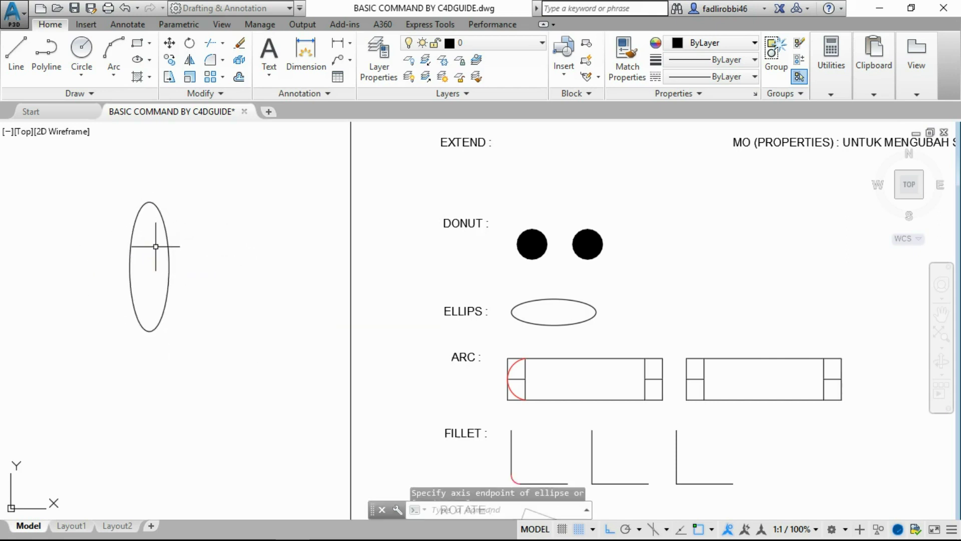
{"action": "left_click", "coordinate": [200, 350]}
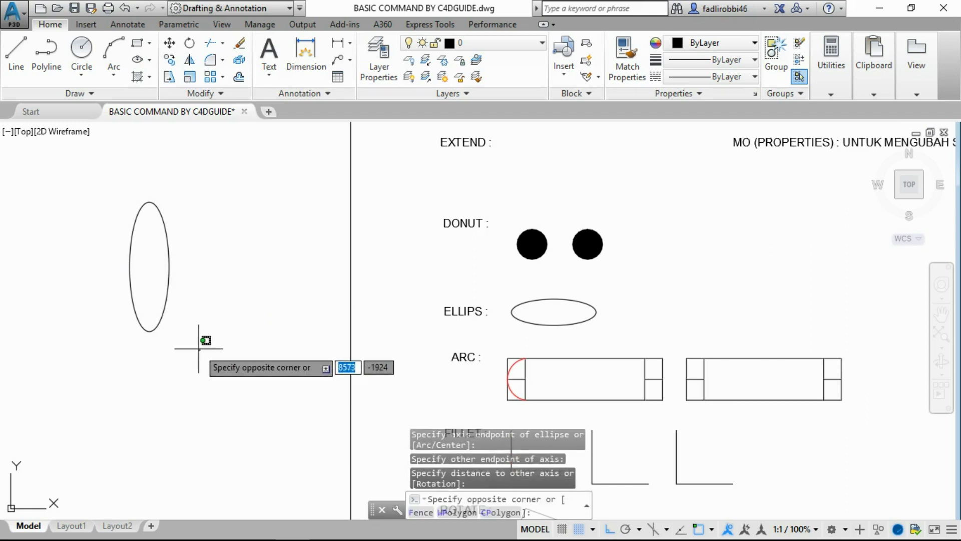
{"action": "left_click", "coordinate": [57, 186]}
Erase the practice ellipse and window-select both ARC example rectangles
{"action": "key", "text": "Delete"}
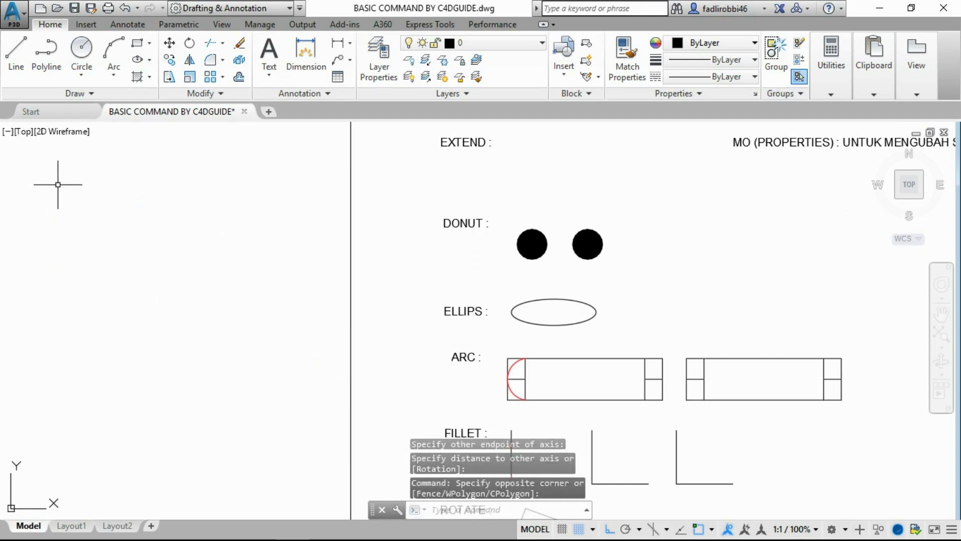
{"action": "middle_click_drag", "start_coordinate": [647, 396], "coordinate": [458, 355]}
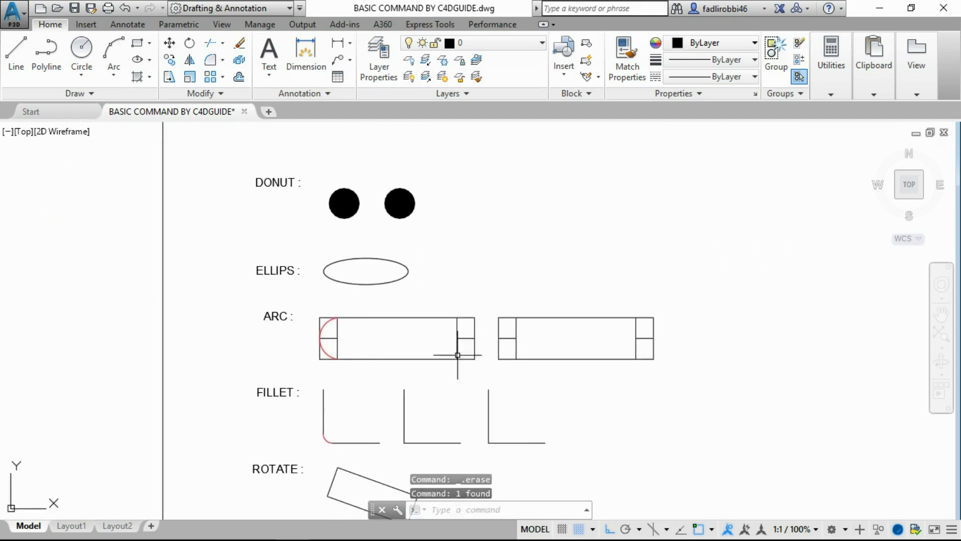
{"action": "left_click", "coordinate": [674, 389]}
{"action": "left_click", "coordinate": [313, 303]}
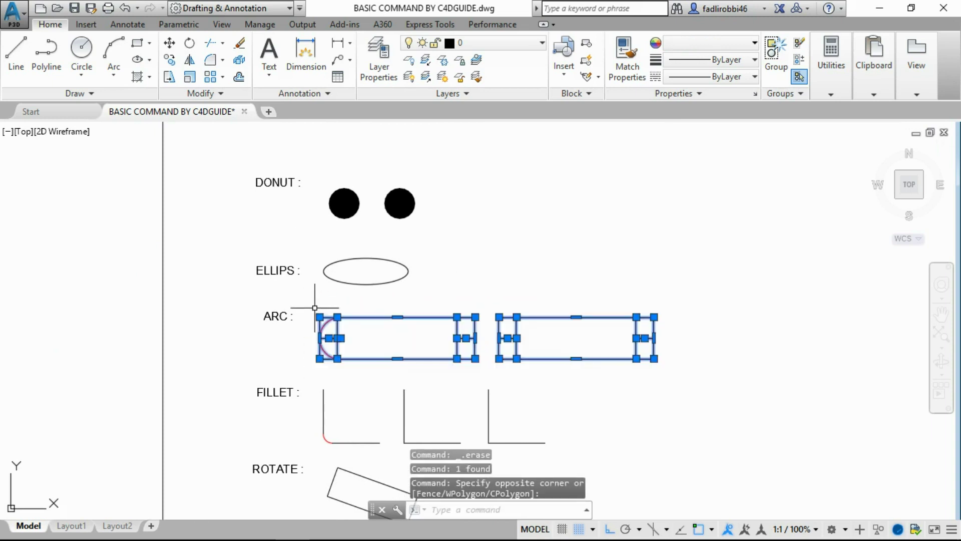
Copy both ARC rectangles, red half-arc included, into the empty practice area at left
{"action": "type", "text": "copy"}
{"action": "key", "text": "Return"}
{"action": "left_click", "coordinate": [341, 338]}
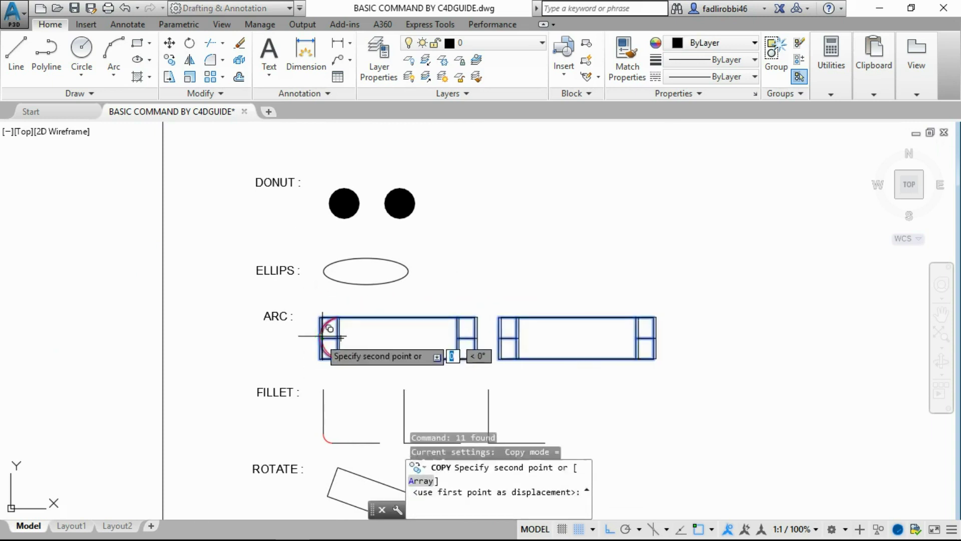
{"action": "middle_click_drag", "start_coordinate": [188, 336], "coordinate": [637, 366]}
{"action": "left_click", "coordinate": [218, 351]}
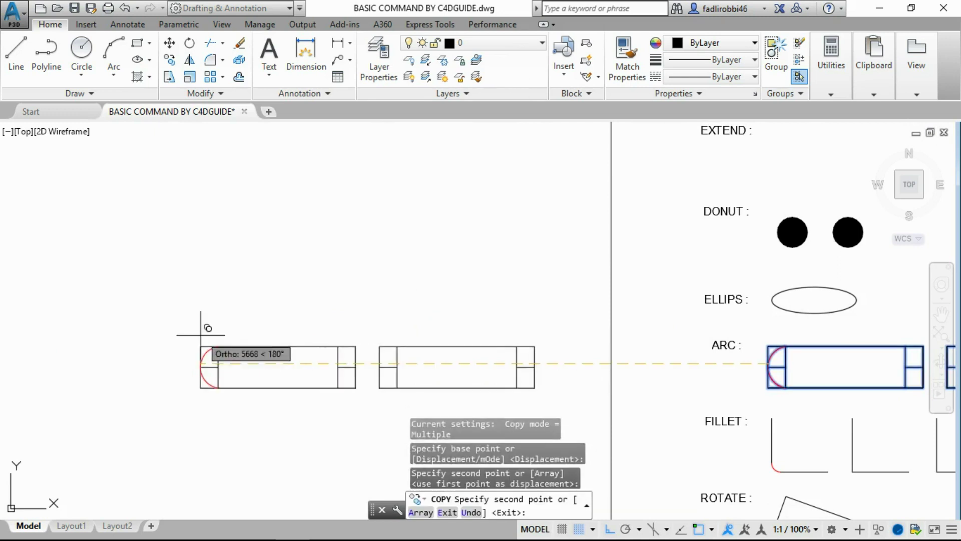
{"action": "key", "text": "Escape"}
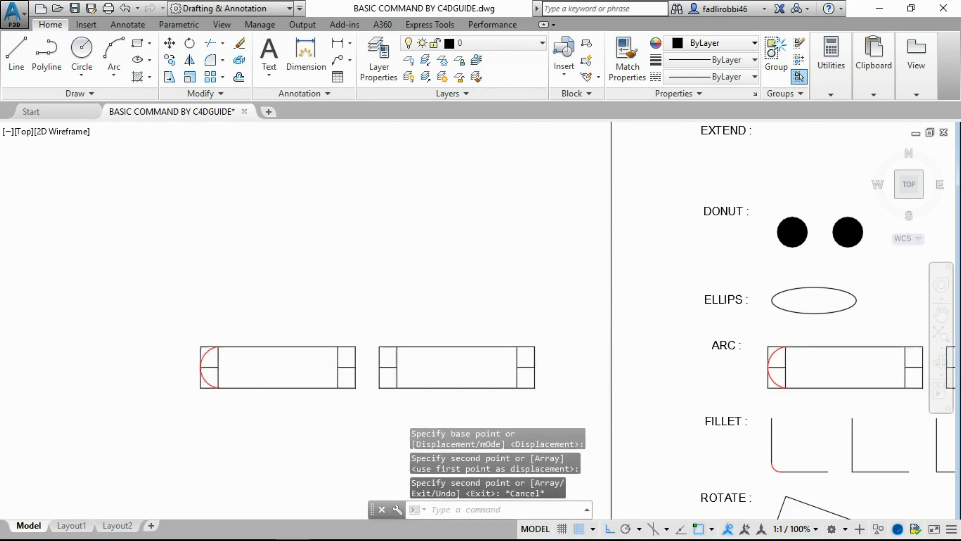
{"action": "scroll", "coordinate": [213, 356], "scroll_direction": "up", "scroll_amount": 6}
{"action": "scroll", "coordinate": [218, 409], "scroll_direction": "down", "scroll_amount": 5}
{"action": "middle_click_drag", "start_coordinate": [311, 423], "coordinate": [311, 365]}
{"action": "scroll", "coordinate": [301, 353], "scroll_direction": "up", "scroll_amount": 3}
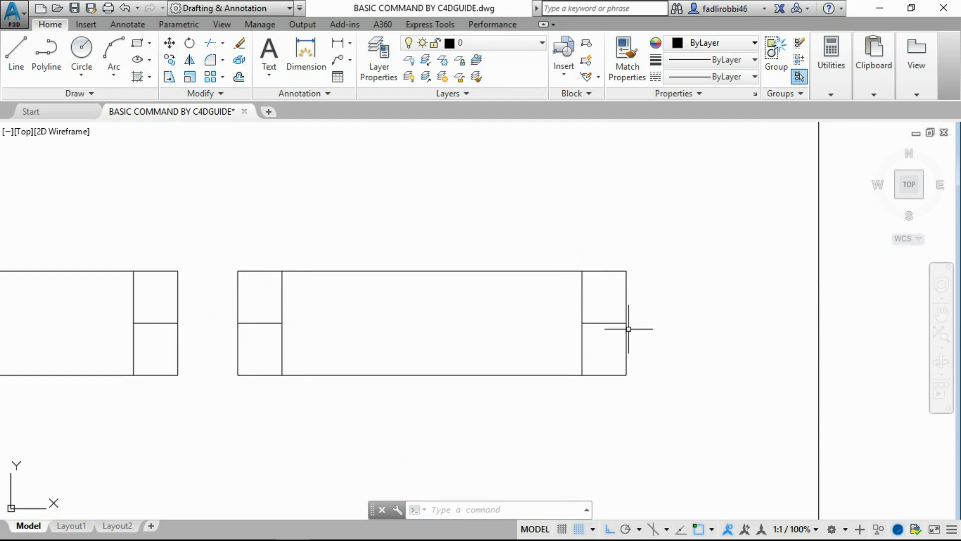
Draw an arc from the divider's bottom through the left edge to the divider's top
{"action": "middle_click_drag", "start_coordinate": [229, 348], "coordinate": [465, 329]}
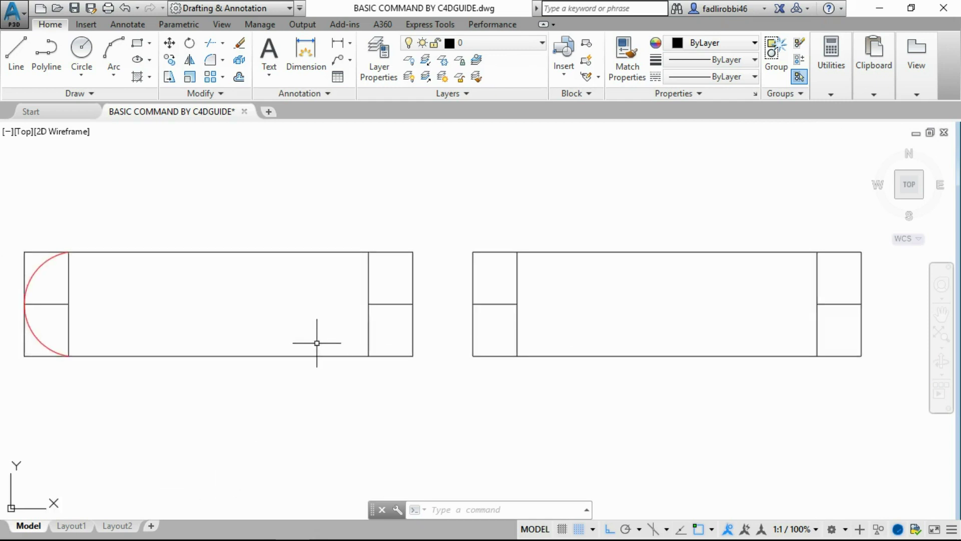
{"action": "type", "text": "arc"}
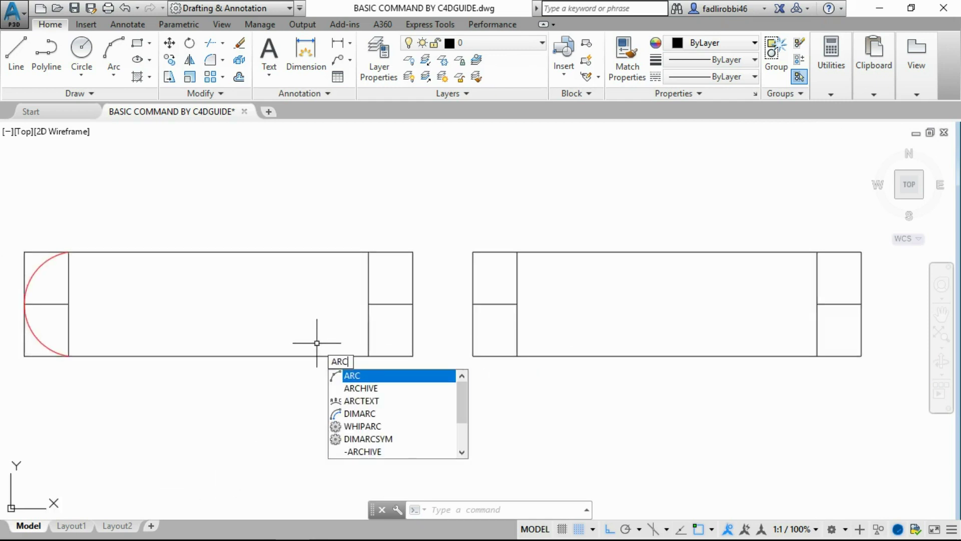
{"action": "key", "text": "Return"}
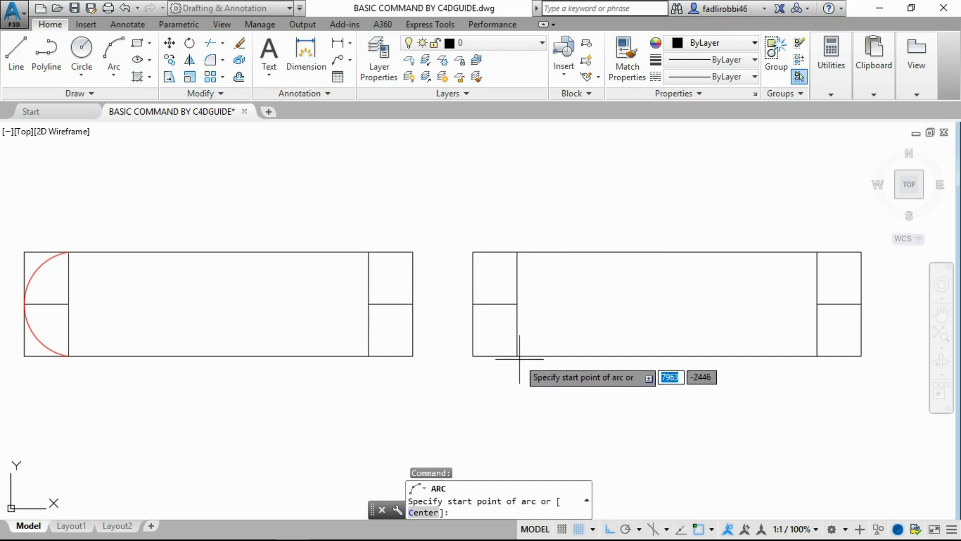
{"action": "left_click", "coordinate": [515, 354]}
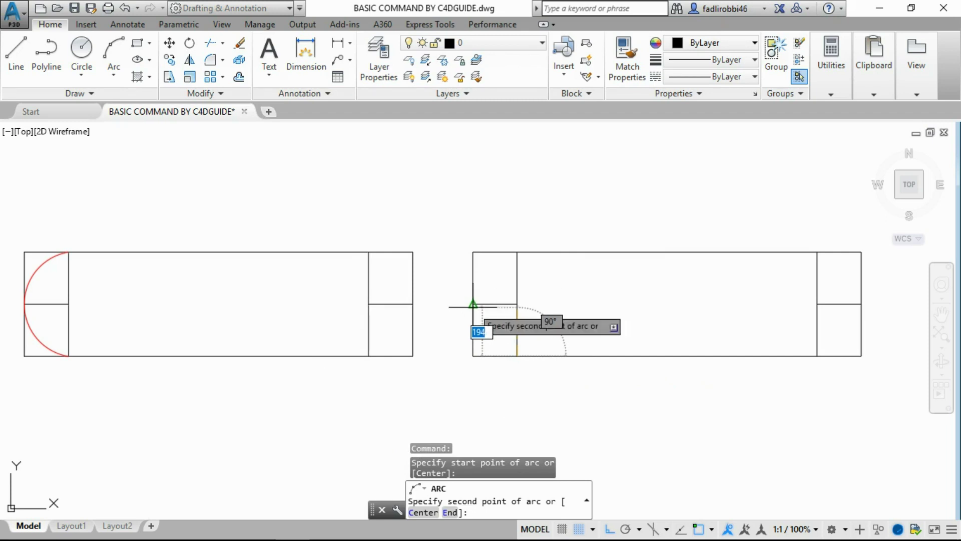
{"action": "left_click", "coordinate": [473, 303]}
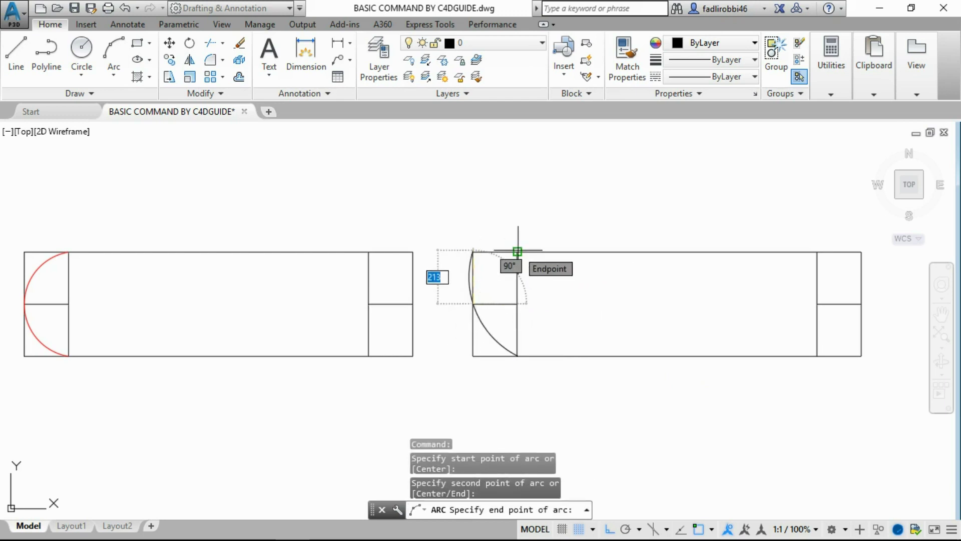
{"action": "left_click", "coordinate": [518, 251]}
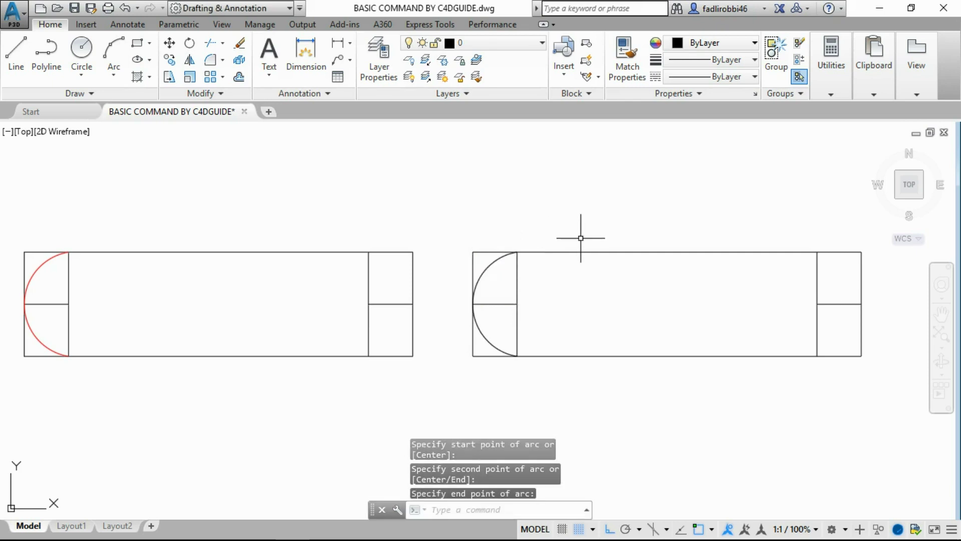
Add a three-point half-arc from bottom-right corner through right-edge midpoint to top-right corner
{"action": "middle_click_drag", "start_coordinate": [586, 300], "coordinate": [383, 256]}
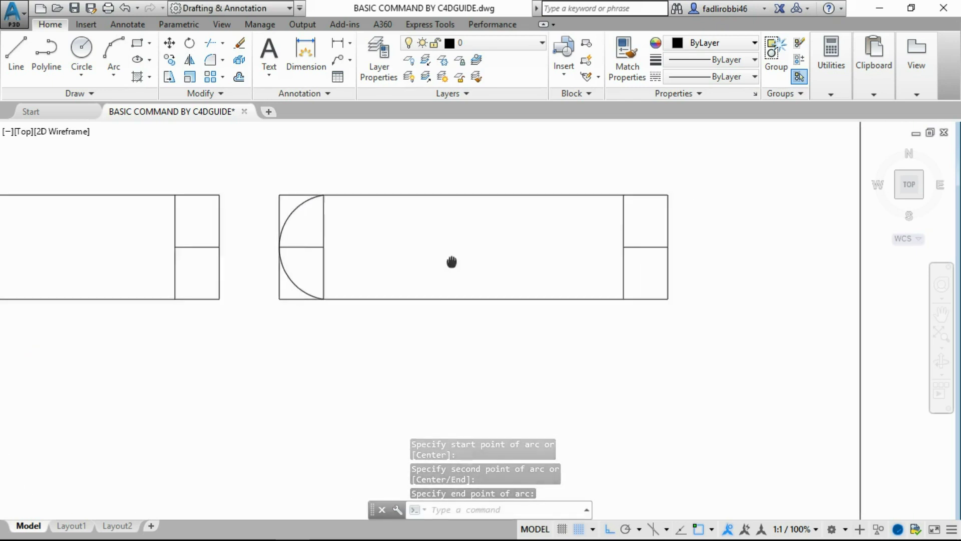
{"action": "type", "text": "ar"}
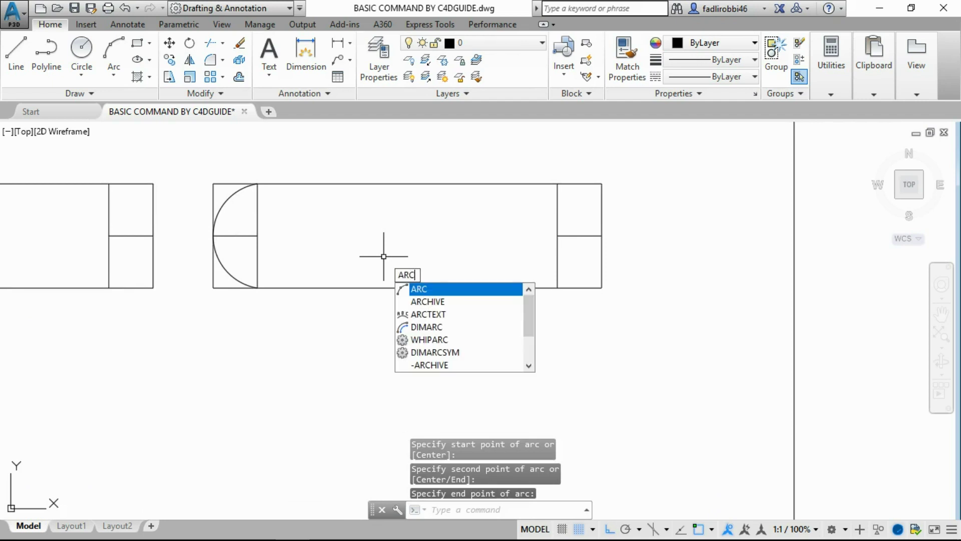
{"action": "key", "text": "Return"}
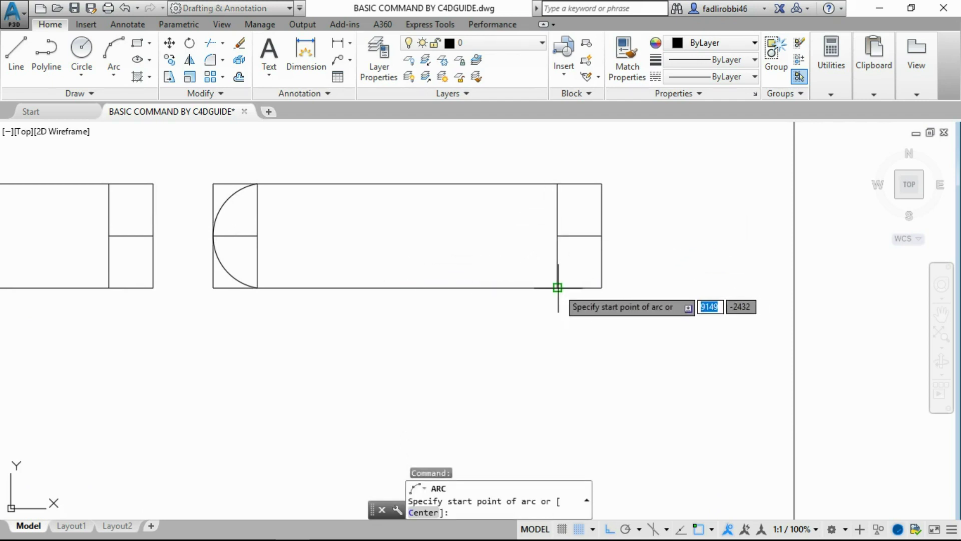
{"action": "left_click", "coordinate": [557, 288]}
{"action": "left_click", "coordinate": [601, 235]}
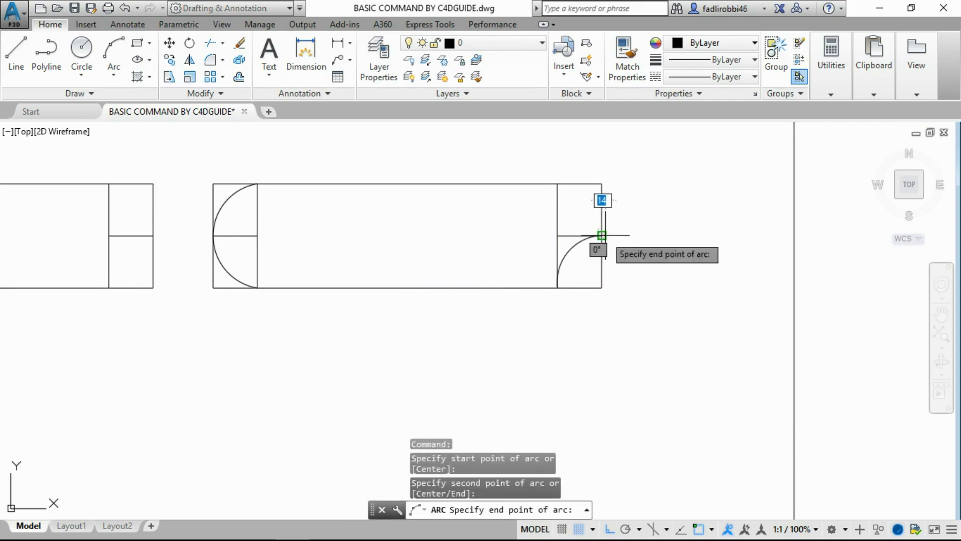
{"action": "left_click", "coordinate": [559, 183]}
{"action": "key", "text": "Escape"}
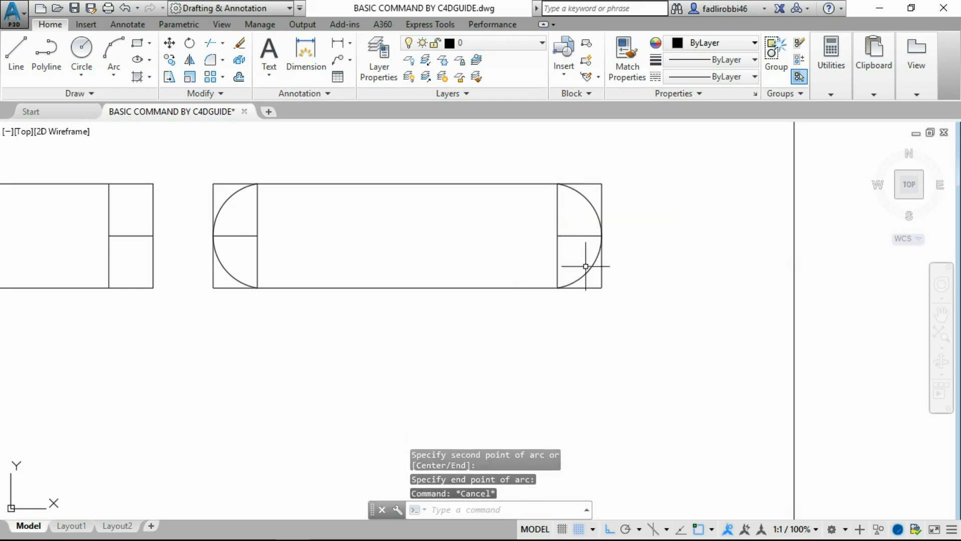
{"action": "scroll", "coordinate": [326, 329], "scroll_direction": "down", "scroll_amount": 3}
{"action": "middle_click_drag", "start_coordinate": [322, 333], "coordinate": [428, 296]}
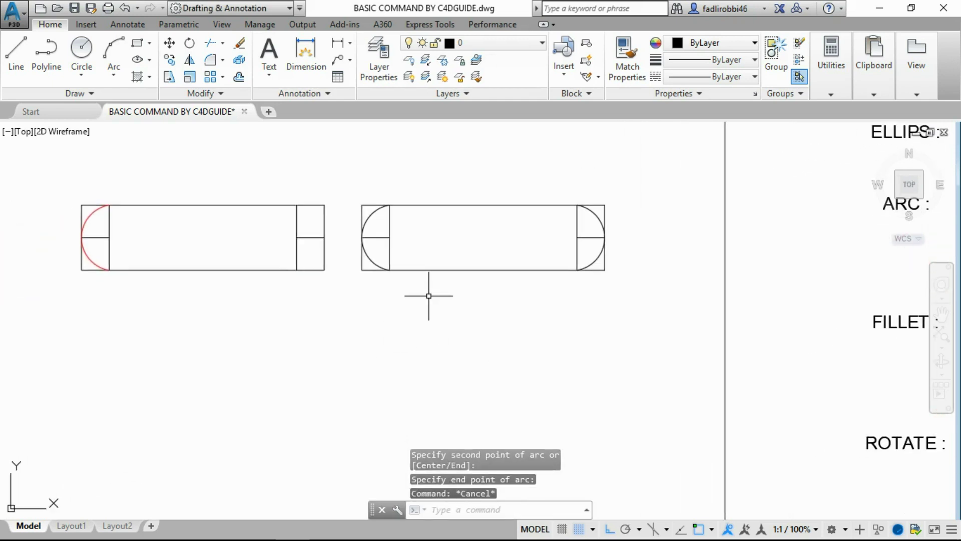
{"action": "scroll", "coordinate": [386, 228], "scroll_direction": "up", "scroll_amount": 2}
{"action": "scroll", "coordinate": [390, 229], "scroll_direction": "up", "scroll_amount": 2}
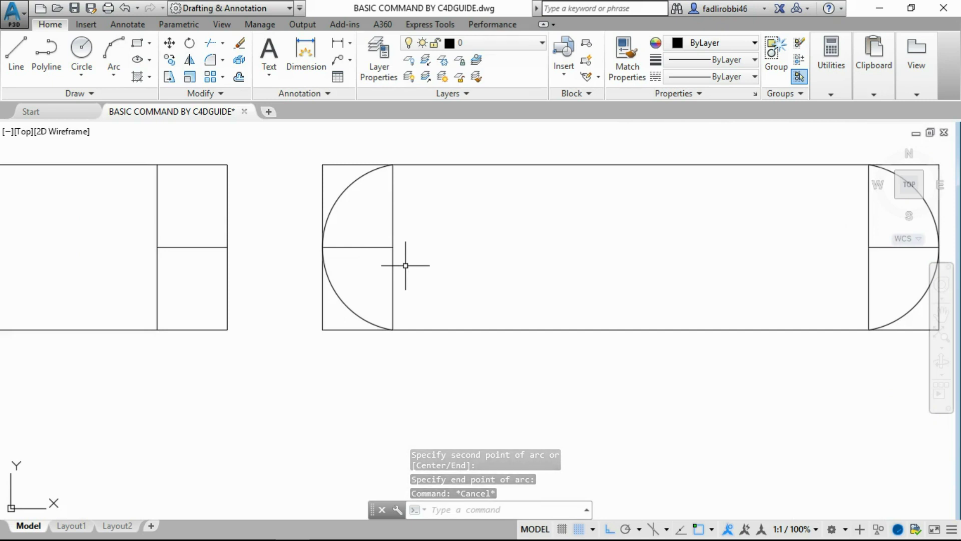
Delete the practice rectangle's left-end arc
{"action": "type", "text": "c"}
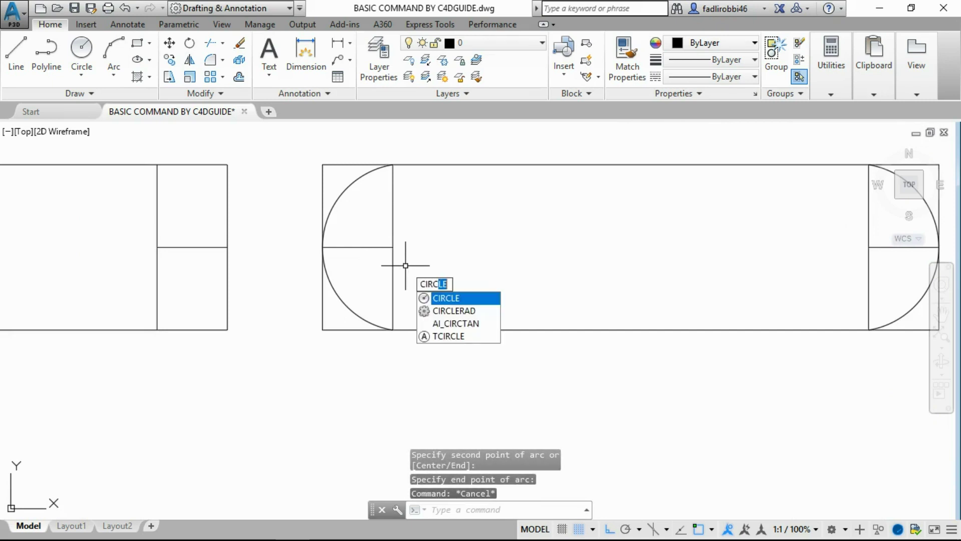
{"action": "key", "text": "Return"}
{"action": "key", "text": "Escape"}
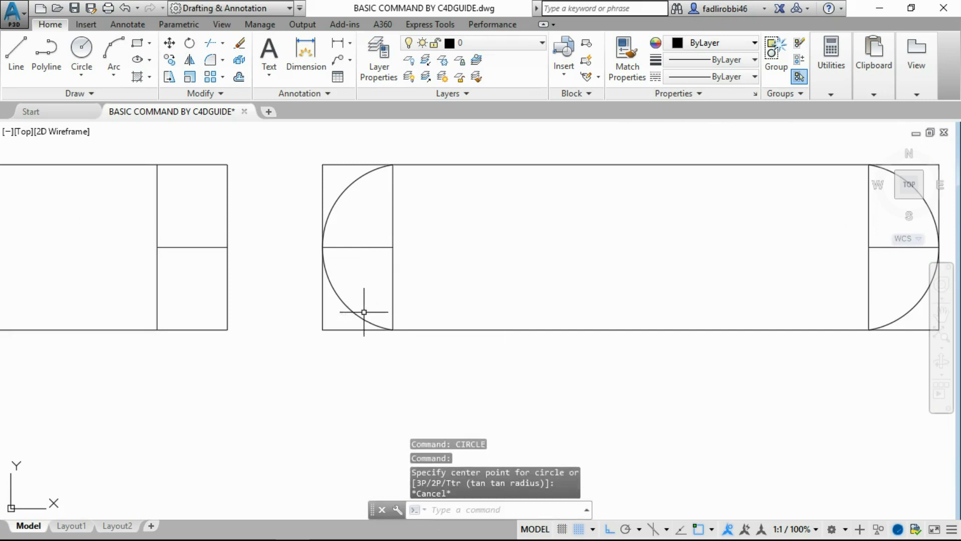
{"action": "left_click", "coordinate": [361, 314]}
{"action": "key", "text": "Delete"}
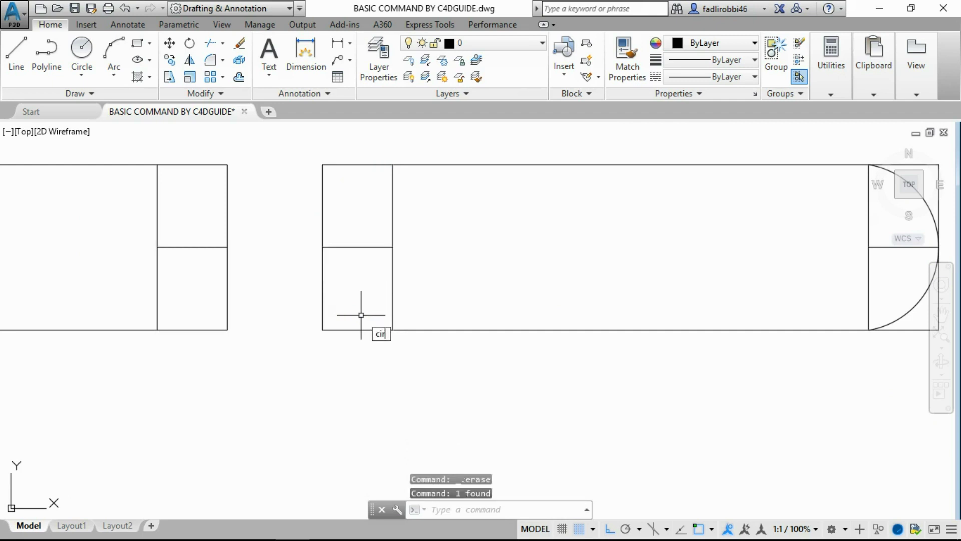
{"action": "key", "text": "Return"}
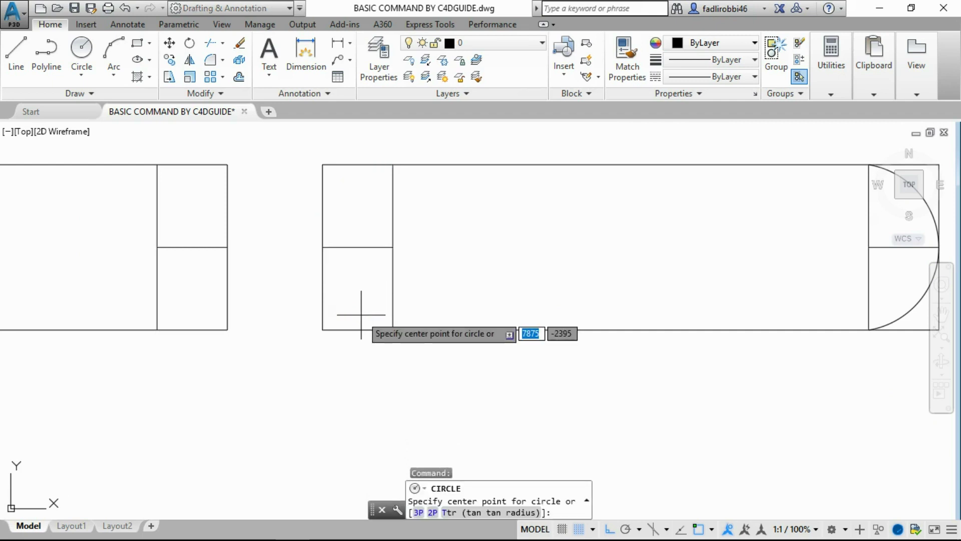
{"action": "left_click", "coordinate": [393, 247]}
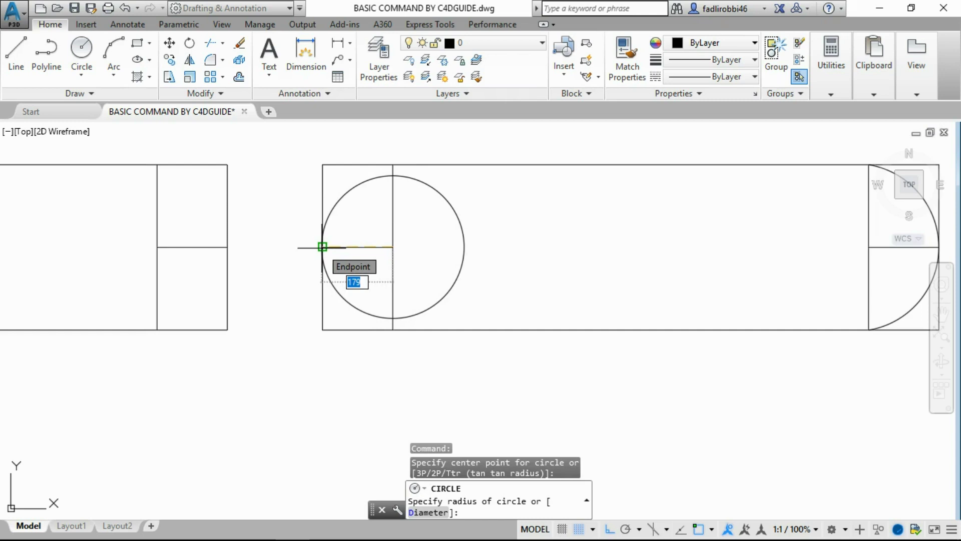
{"action": "key", "text": "Escape"}
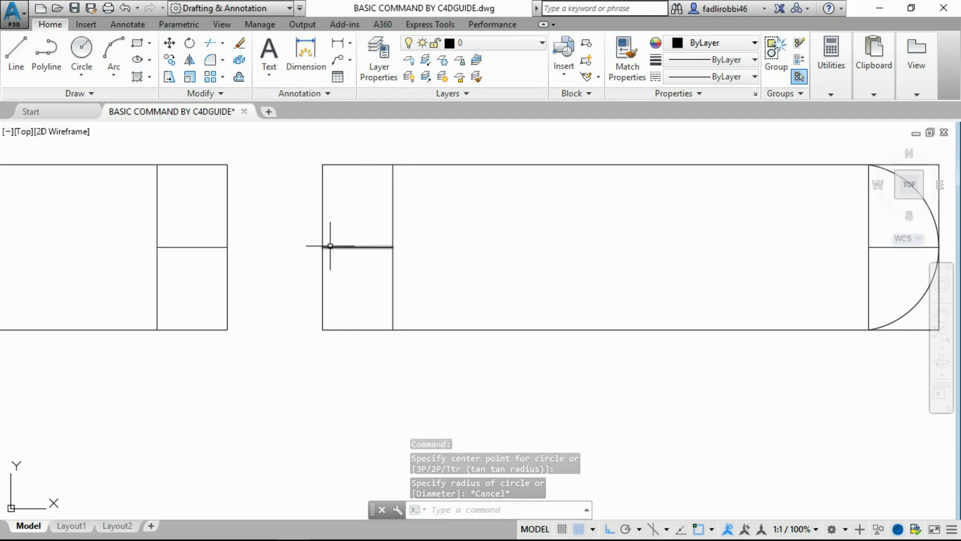
Draw a radius-140 circle centred where the divider meets the midline, reaching the left edge
{"action": "type", "text": "c"}
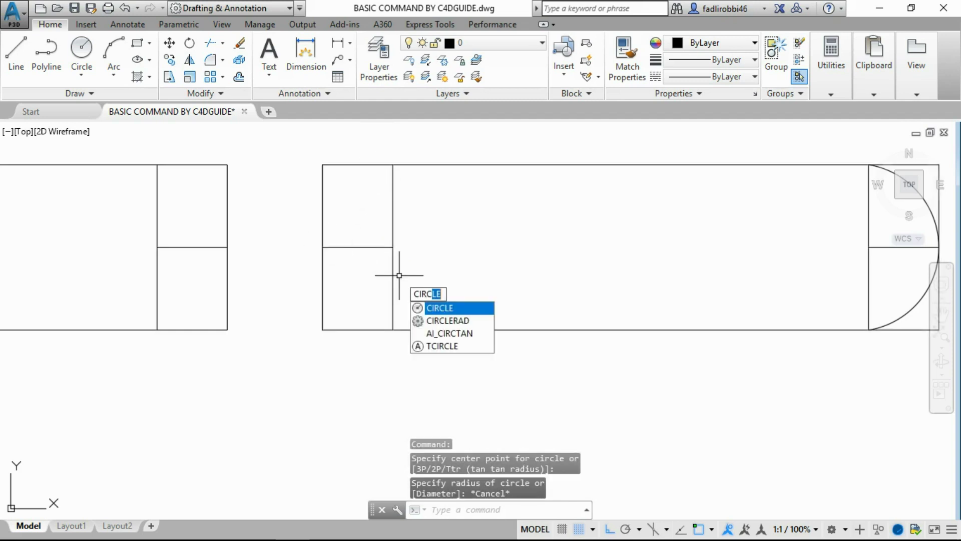
{"action": "key", "text": "Return"}
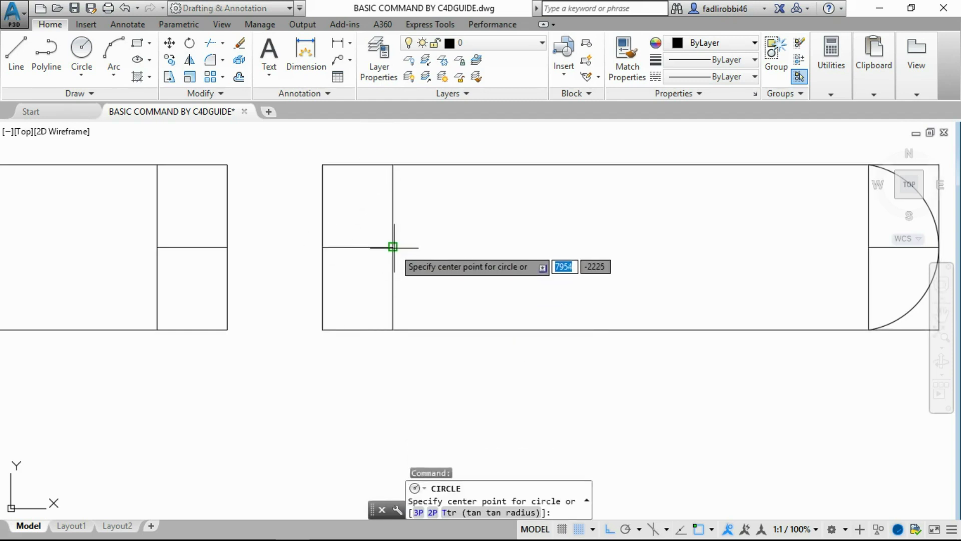
{"action": "left_click", "coordinate": [393, 246]}
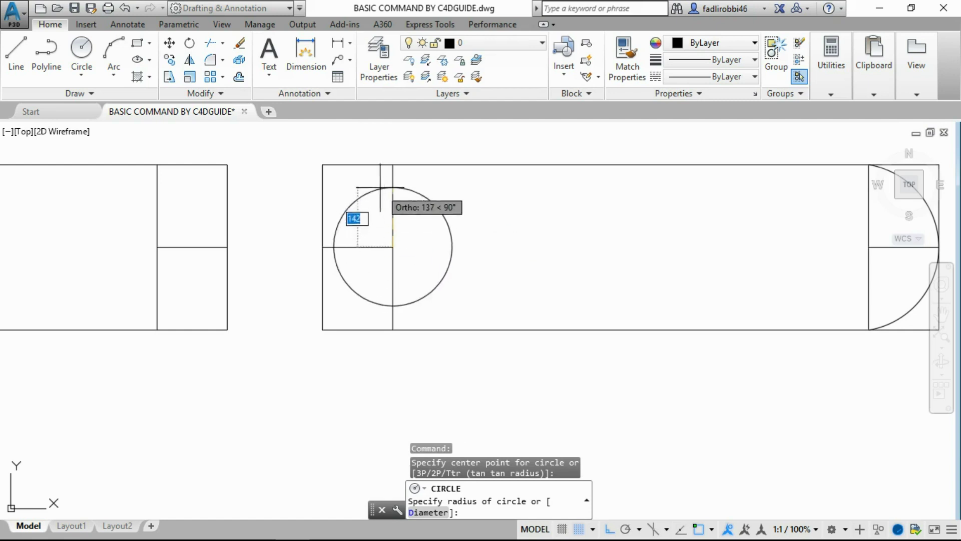
{"action": "left_click", "coordinate": [322, 246]}
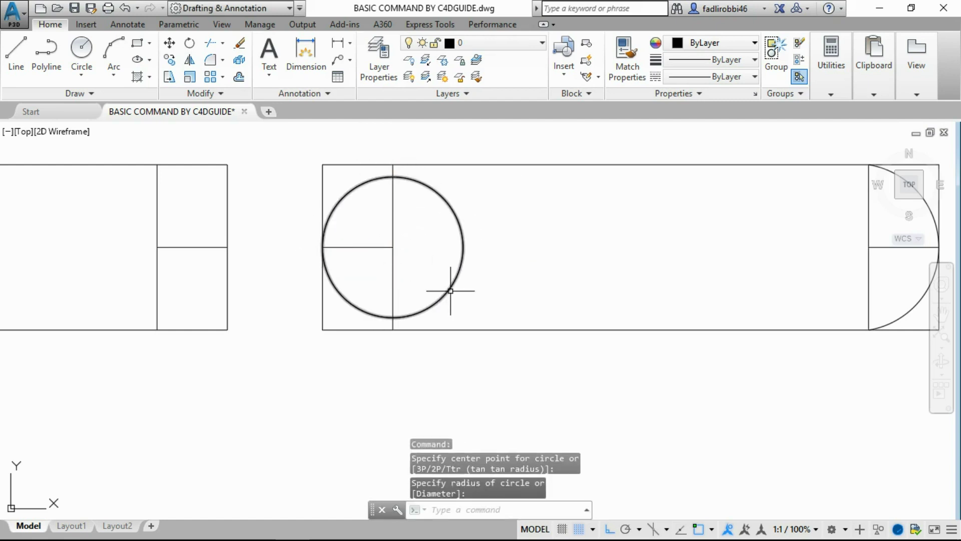
Trim the circle's right half using the vertical divider as the cutting edge
{"action": "type", "text": "tr"}
{"action": "key", "text": "Return"}
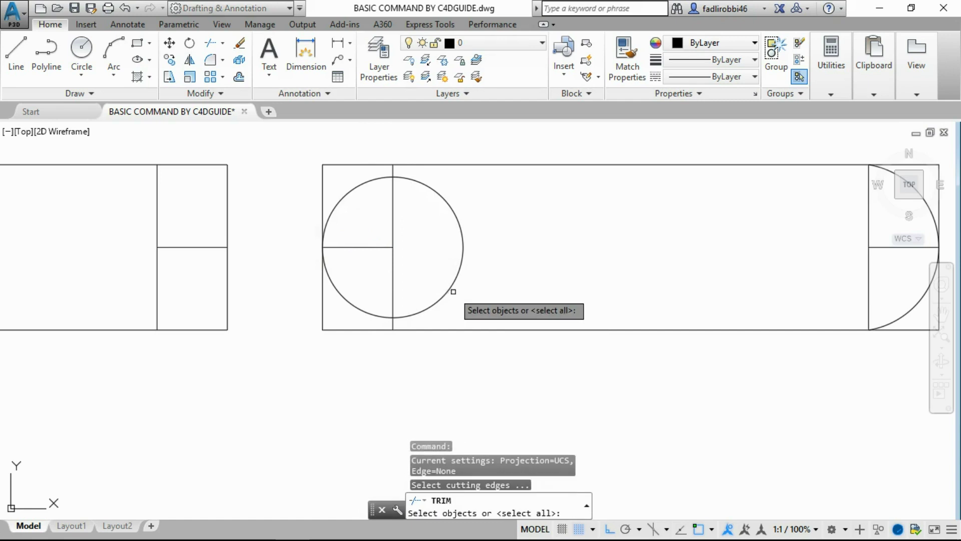
{"action": "left_click", "coordinate": [394, 285]}
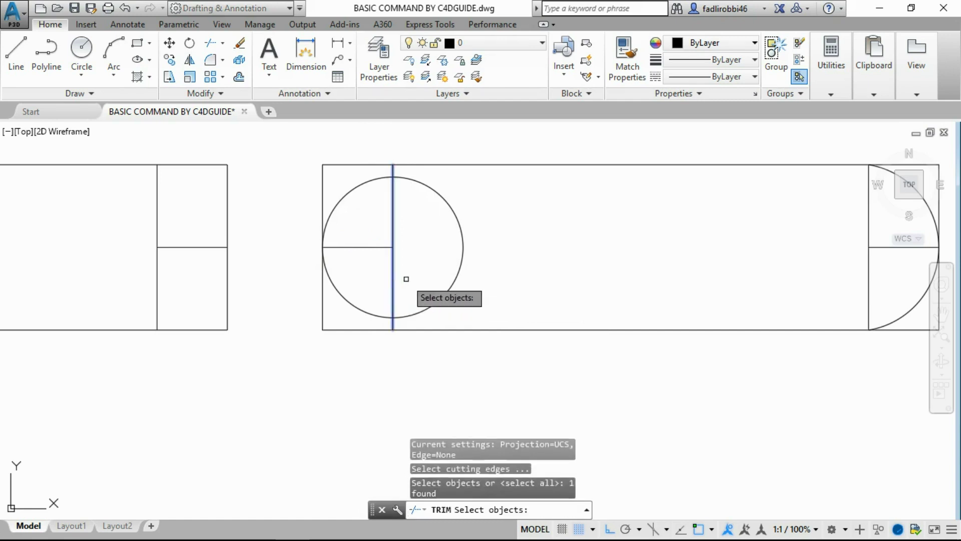
{"action": "key", "text": "Return"}
{"action": "left_click", "coordinate": [427, 311]}
{"action": "key", "text": "Escape"}
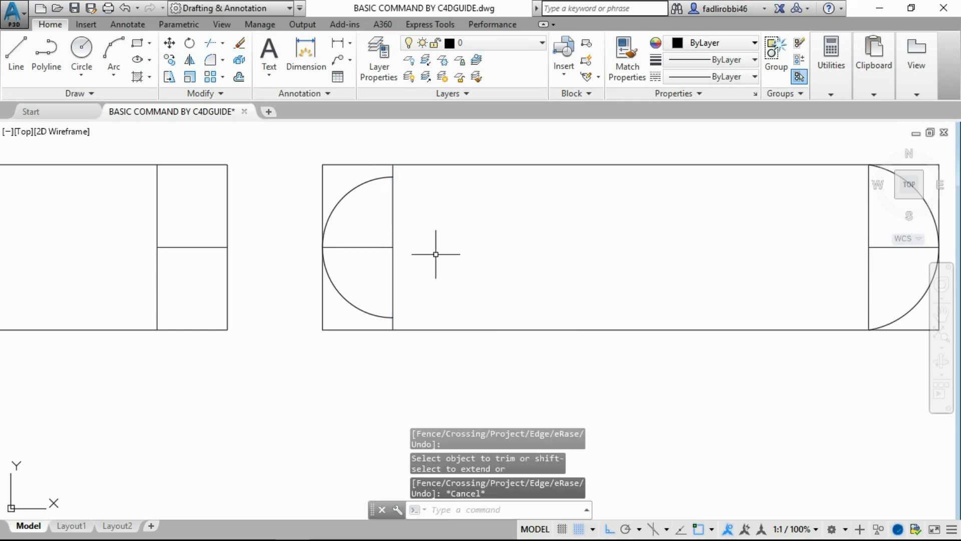
Undo the trim and erase both practice figures beside the sheet
{"action": "key", "text": "ctrl+z"}
{"action": "scroll", "coordinate": [405, 257], "scroll_direction": "down", "scroll_amount": 5}
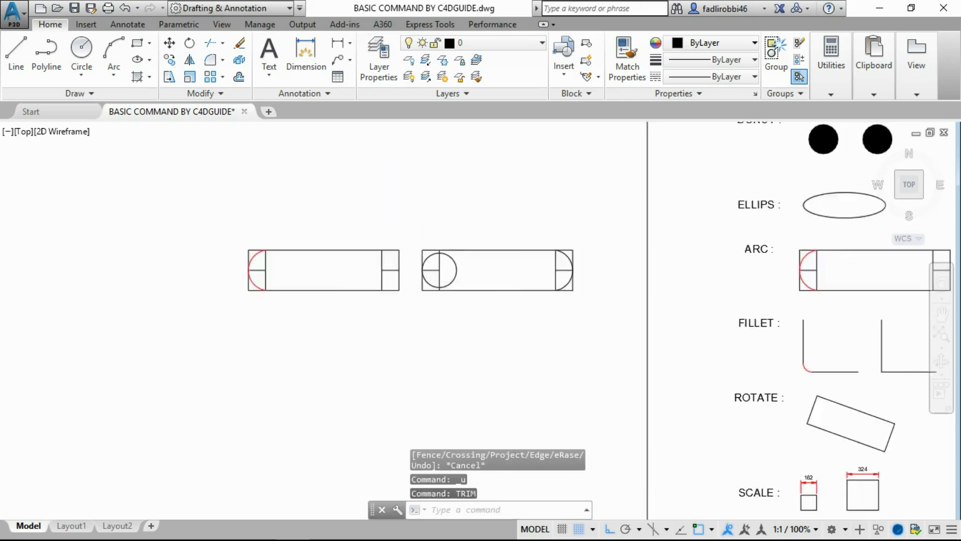
{"action": "scroll", "coordinate": [554, 296], "scroll_direction": "down", "scroll_amount": 1}
{"action": "type", "text": "tr"}
{"action": "key", "text": "Return"}
{"action": "left_click", "coordinate": [553, 296]}
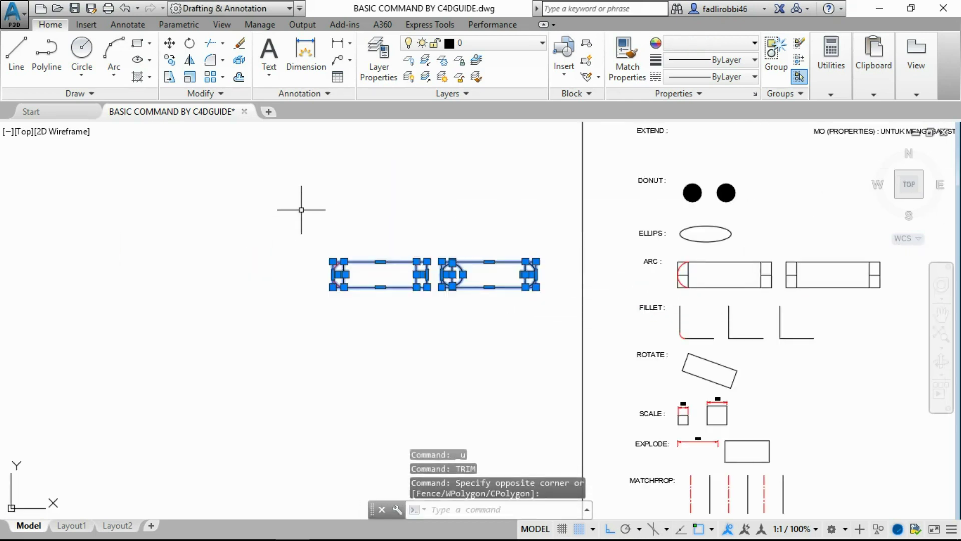
{"action": "key", "text": "Delete"}
Pan and zoom the view to the reference sheet's FILLET examples
{"action": "middle_click_drag", "start_coordinate": [489, 274], "coordinate": [203, 208]}
{"action": "scroll", "coordinate": [298, 243], "scroll_direction": "down", "scroll_amount": 2}
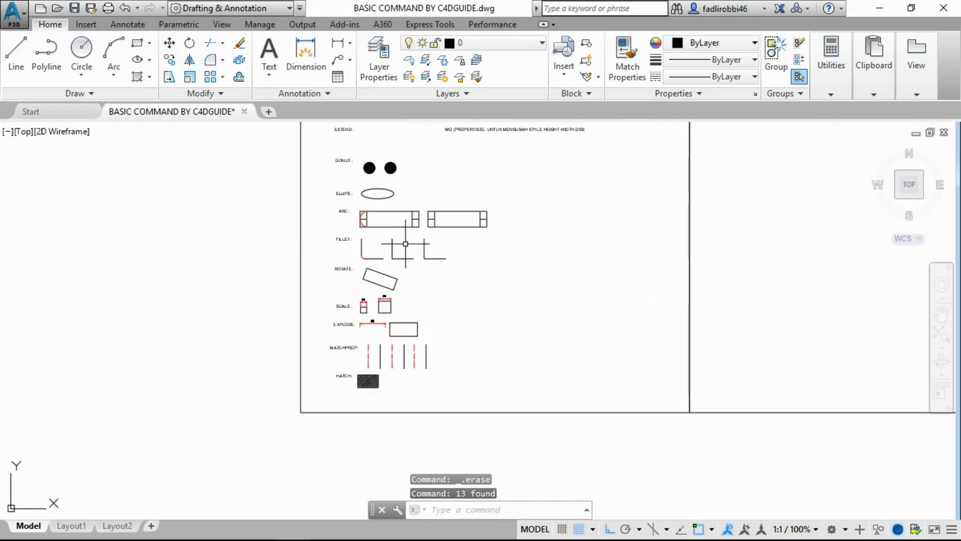
{"action": "scroll", "coordinate": [405, 245], "scroll_direction": "up", "scroll_amount": 2}
{"action": "mouse_move", "coordinate": [406, 244]}
{"action": "middle_mouse_down"}
{"action": "mouse_move", "coordinate": [334, 353]}
{"action": "mouse_move", "coordinate": [354, 326]}
{"action": "mouse_move", "coordinate": [325, 317]}
{"action": "middle_mouse_up"}
{"action": "scroll", "coordinate": [338, 348], "scroll_direction": "down", "scroll_amount": 2}
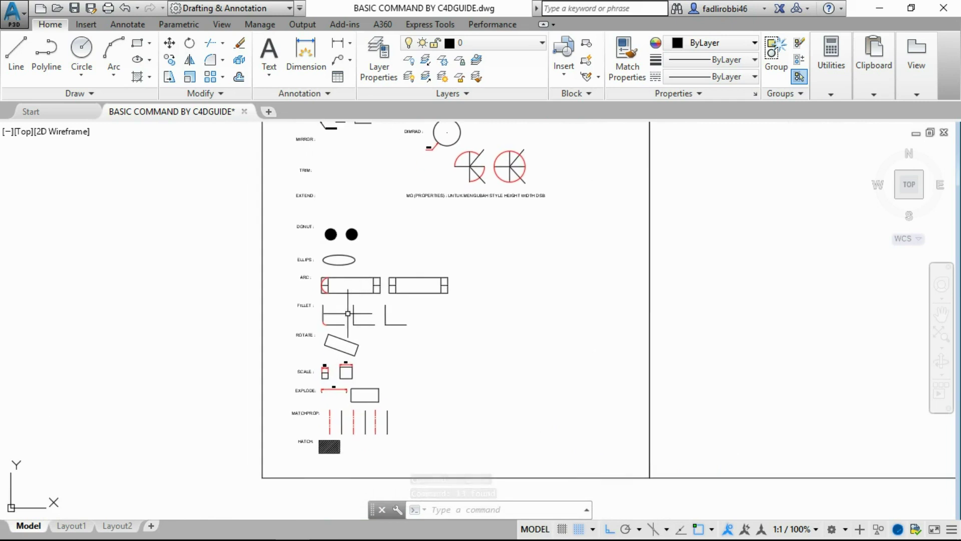
{"action": "scroll", "coordinate": [326, 317], "scroll_direction": "up", "scroll_amount": 5}
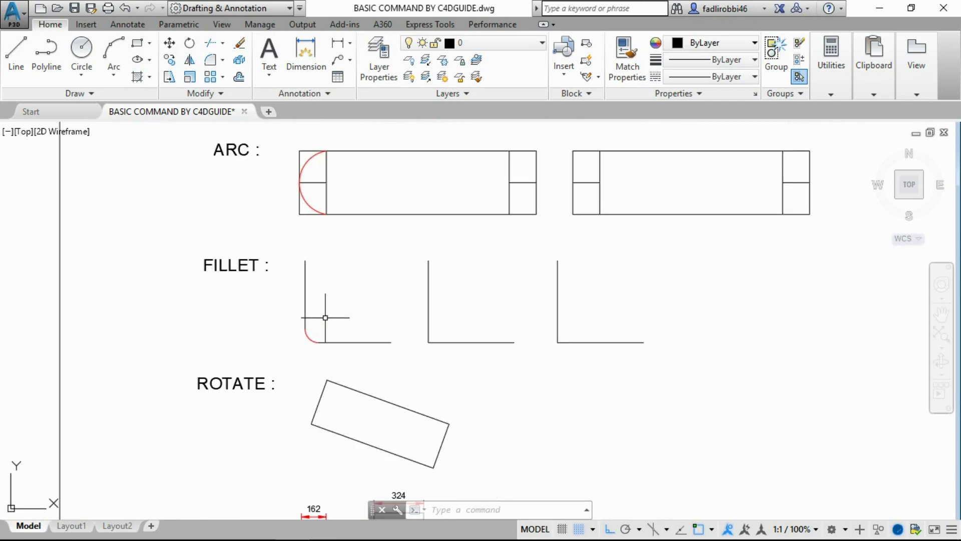
{"action": "middle_click_drag", "start_coordinate": [299, 297], "coordinate": [409, 266]}
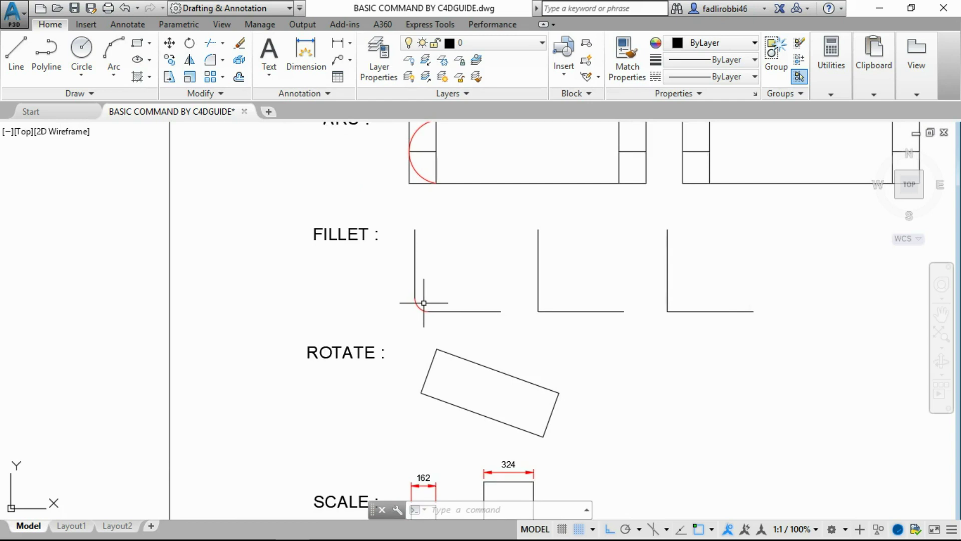
Inspect the red fillet arc on the first FILLET corner
{"action": "scroll", "coordinate": [424, 303], "scroll_direction": "up", "scroll_amount": 2}
{"action": "left_click", "coordinate": [412, 305]}
{"action": "scroll", "coordinate": [415, 302], "scroll_direction": "up", "scroll_amount": 2}
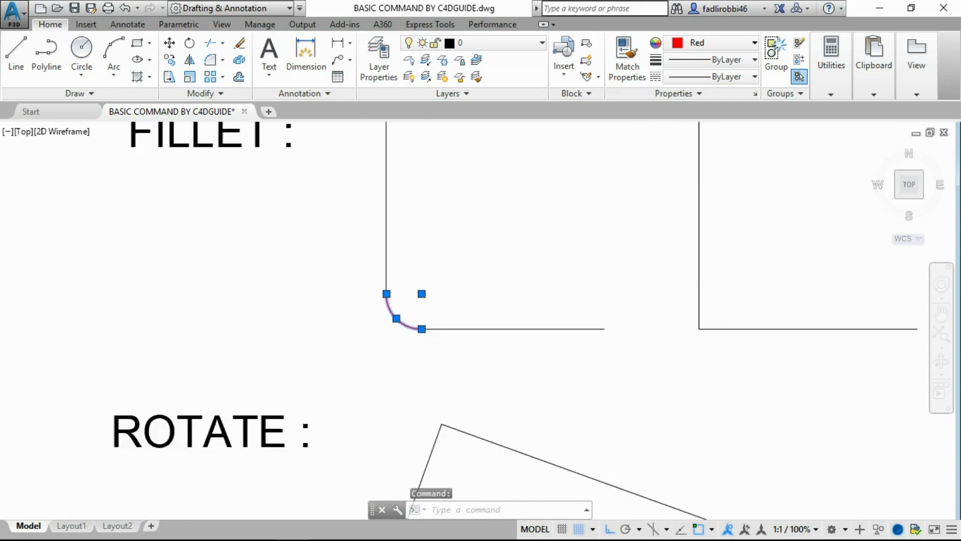
{"action": "scroll", "coordinate": [441, 292], "scroll_direction": "up", "scroll_amount": 2}
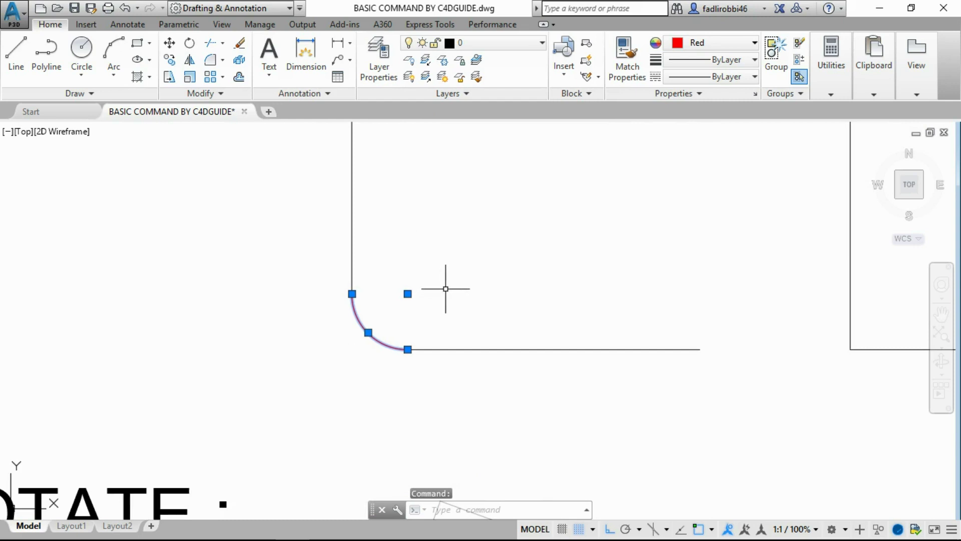
{"action": "scroll", "coordinate": [446, 289], "scroll_direction": "down", "scroll_amount": 4}
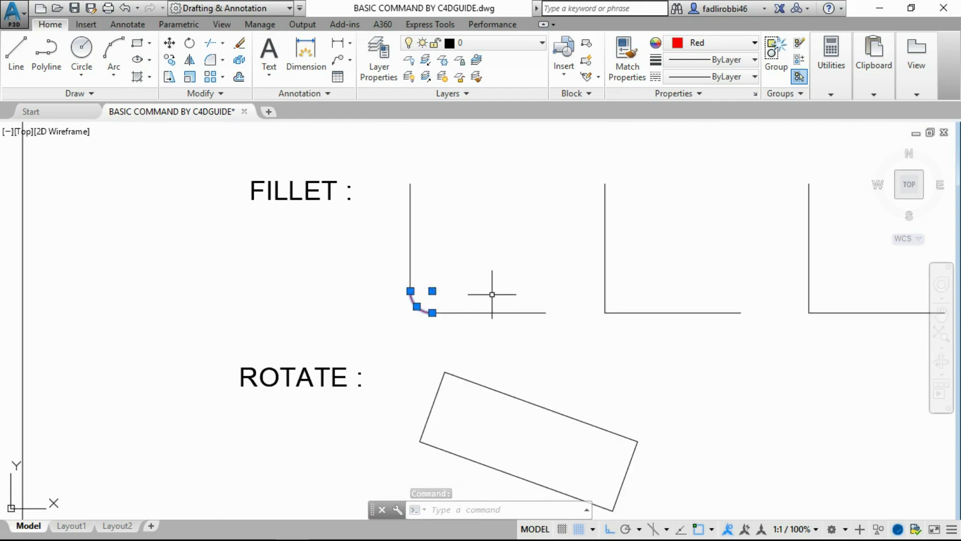
{"action": "scroll", "coordinate": [516, 301], "scroll_direction": "down", "scroll_amount": 2}
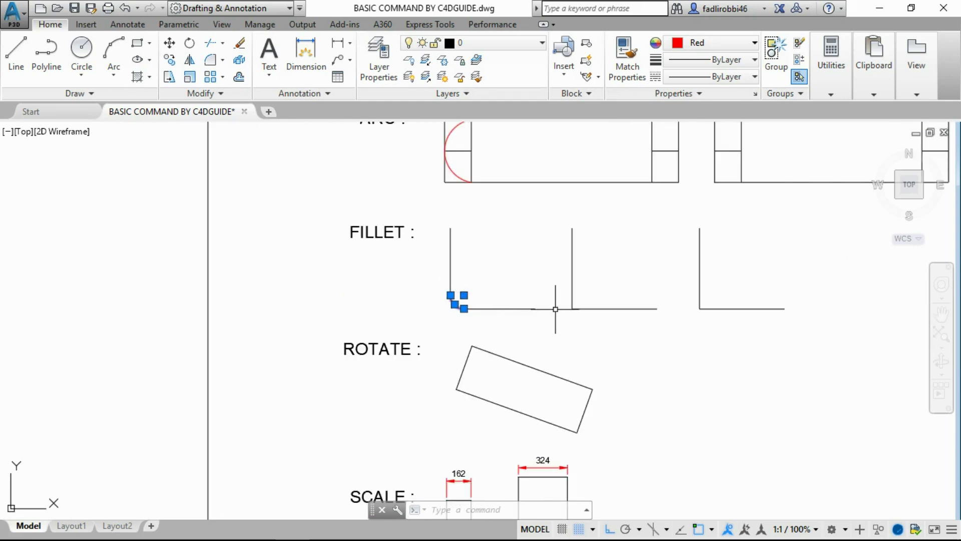
Copy the three FILLET corner shapes into empty space to the left
{"action": "left_click", "coordinate": [790, 328]}
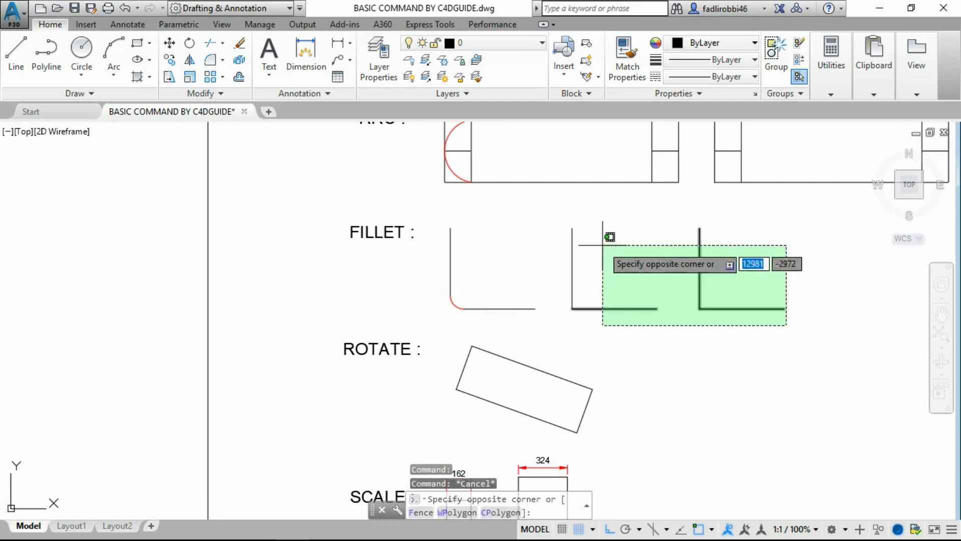
{"action": "left_click", "coordinate": [439, 229]}
{"action": "type", "text": "o"}
{"action": "key", "text": "Return"}
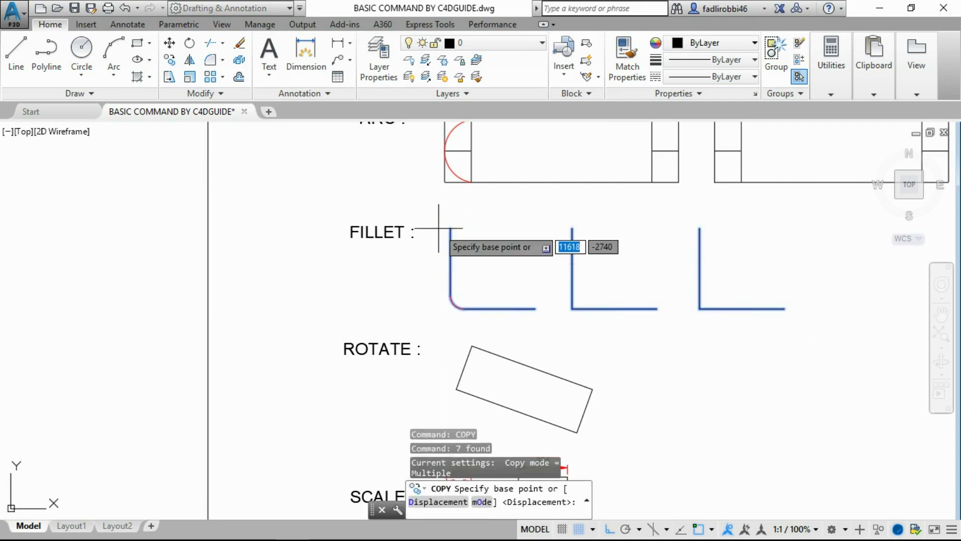
{"action": "left_click", "coordinate": [499, 281]}
{"action": "middle_click_drag", "start_coordinate": [157, 247], "coordinate": [578, 317]}
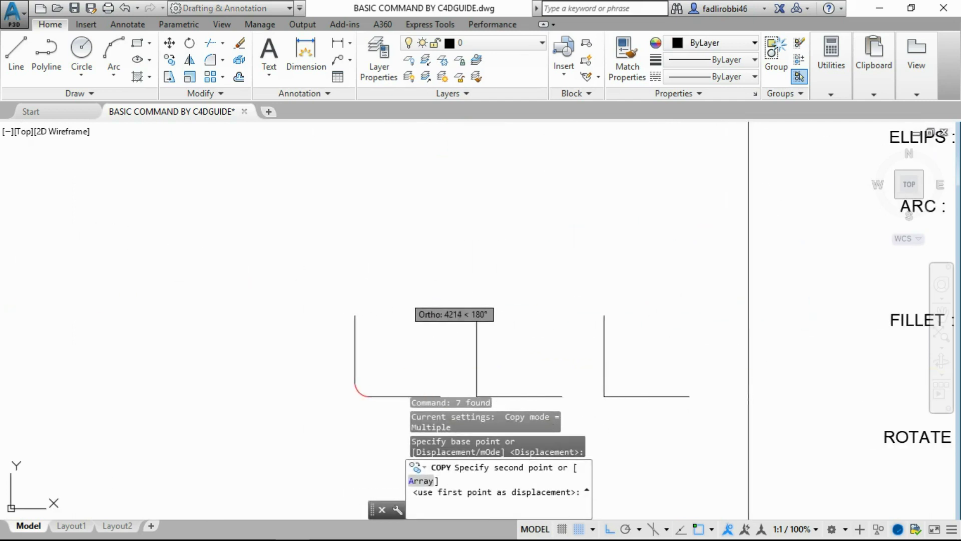
{"action": "left_click", "coordinate": [408, 313]}
{"action": "key", "text": "Escape"}
Bring the copied corners into view and check their fillet arc
{"action": "scroll", "coordinate": [484, 360], "scroll_direction": "up", "scroll_amount": 4}
{"action": "mouse_move", "coordinate": [484, 360]}
{"action": "middle_mouse_down"}
{"action": "mouse_move", "coordinate": [424, 302]}
{"action": "mouse_move", "coordinate": [420, 278]}
{"action": "middle_mouse_up"}
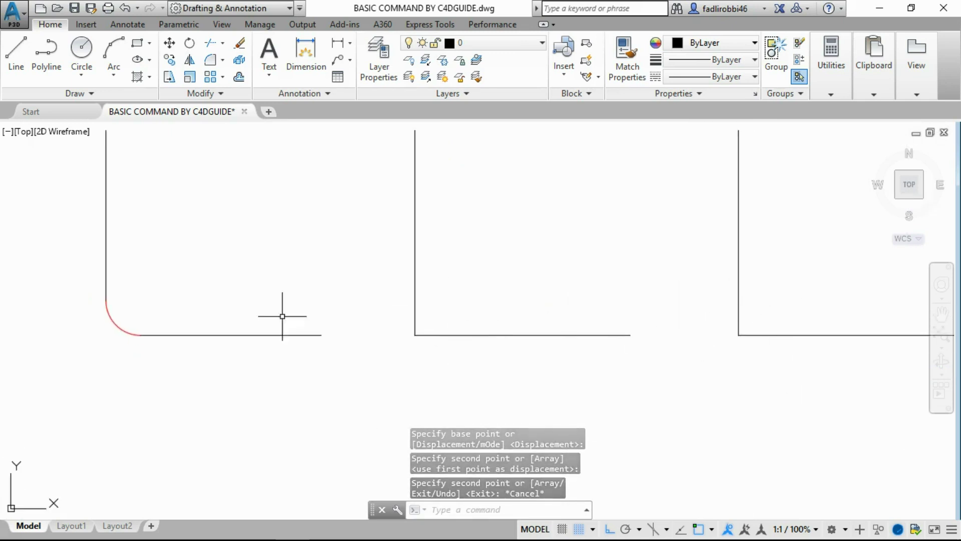
{"action": "left_click", "coordinate": [121, 329]}
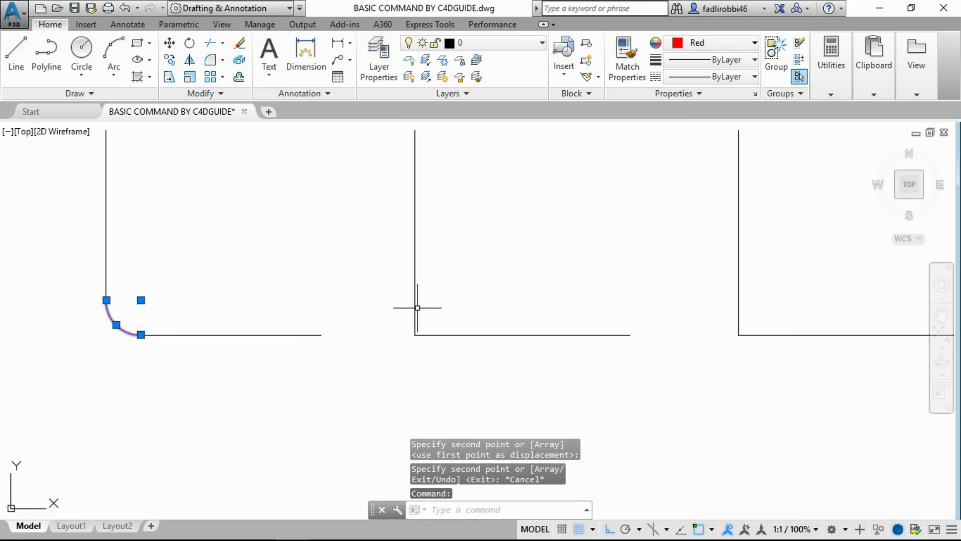
{"action": "key", "text": "Escape"}
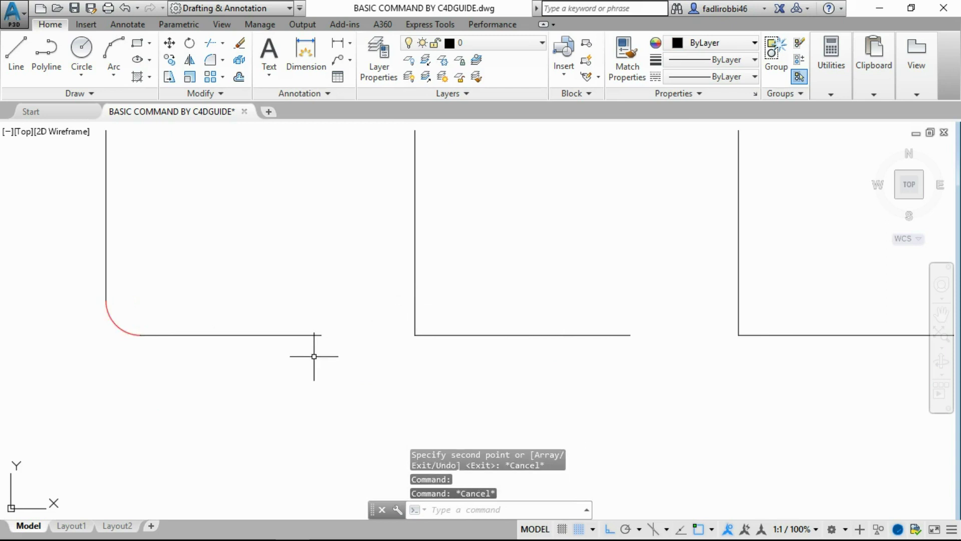
{"action": "type", "text": "FIL"}
Fillet the second corner's bottom and vertical lines with radius 90, then check the new arc
{"action": "key", "text": "Return"}
{"action": "type", "text": "r"}
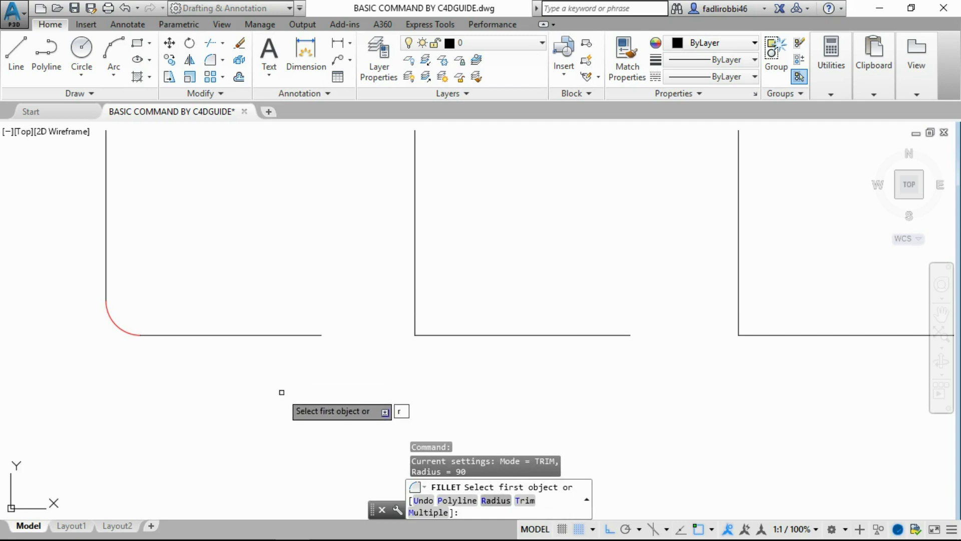
{"action": "key", "text": "Return"}
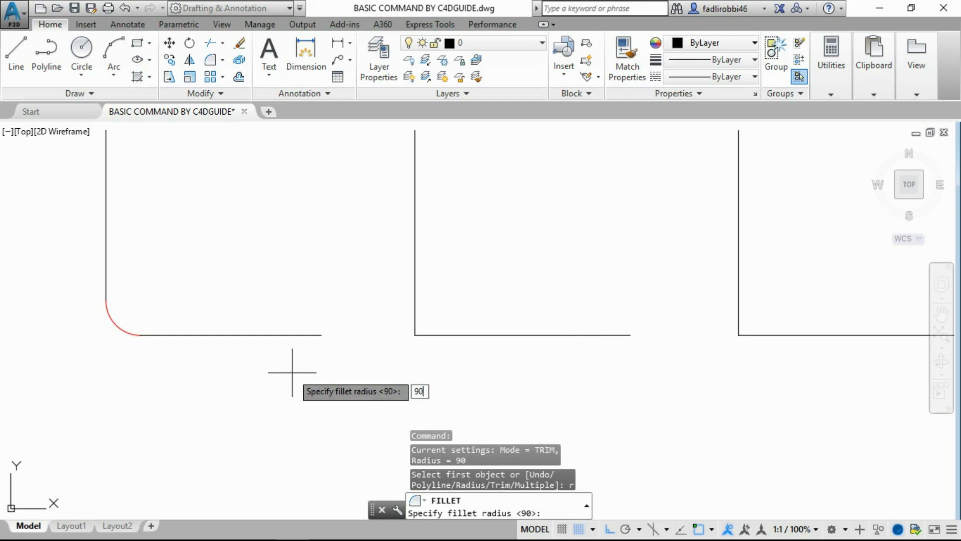
{"action": "key", "text": "Return"}
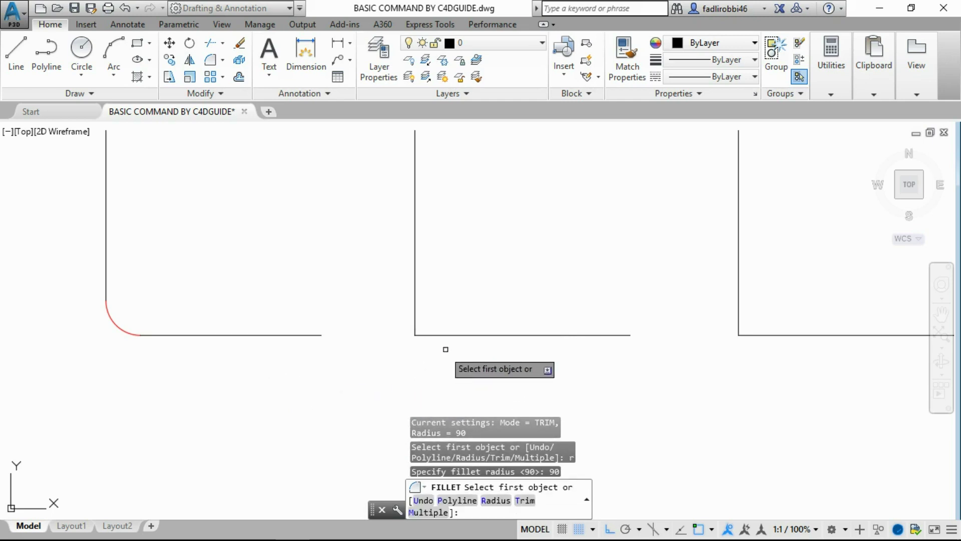
{"action": "left_click", "coordinate": [466, 335]}
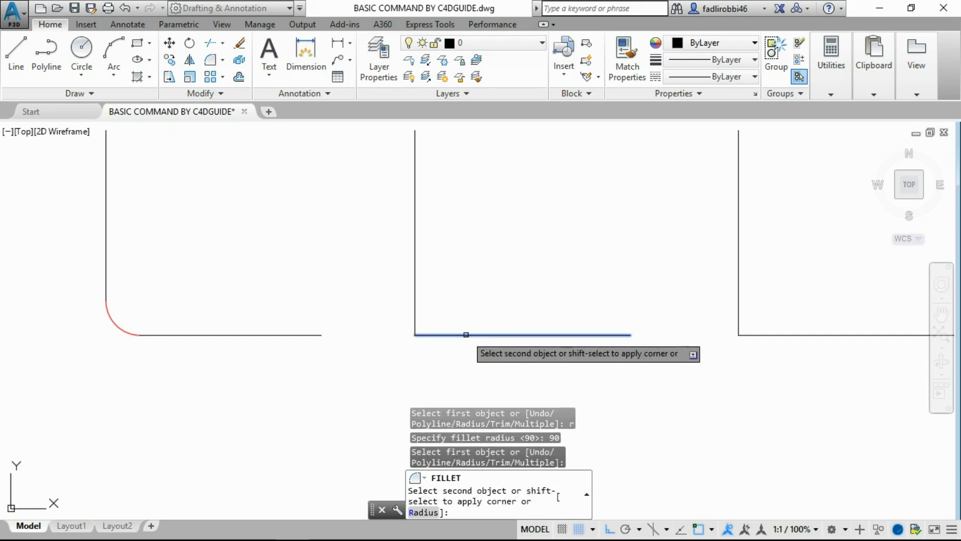
{"action": "left_click", "coordinate": [414, 298]}
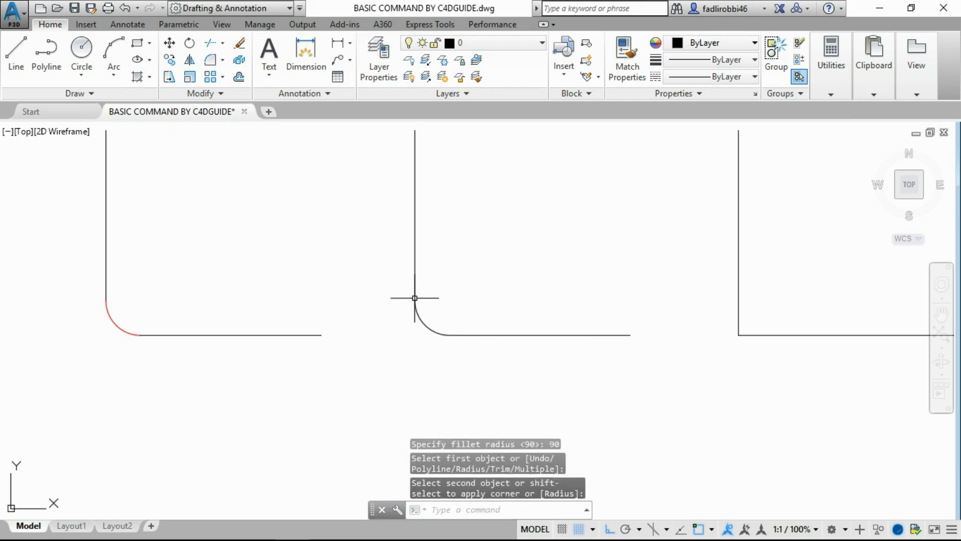
{"action": "key", "text": "Escape"}
{"action": "scroll", "coordinate": [441, 313], "scroll_direction": "up", "scroll_amount": 3}
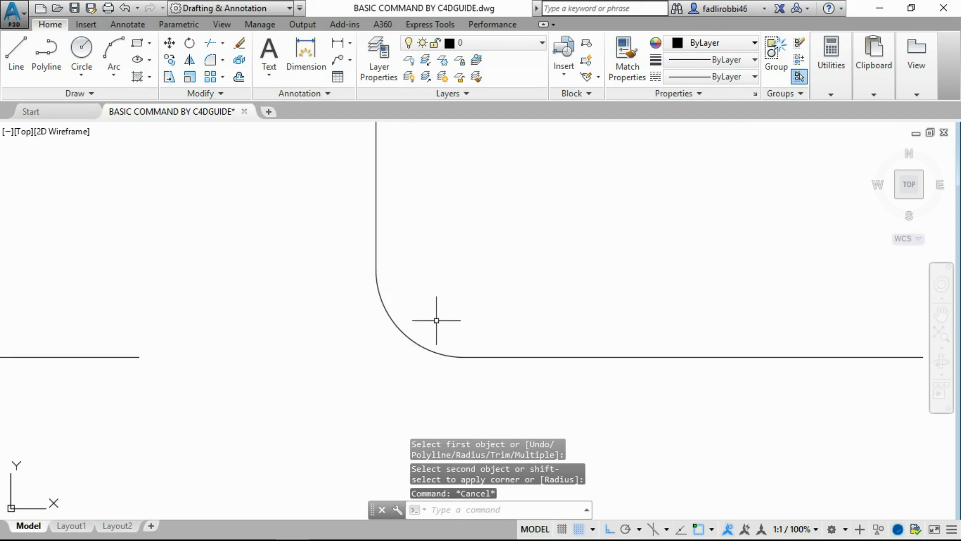
{"action": "left_click", "coordinate": [408, 337]}
{"action": "key", "text": "Escape"}
{"action": "scroll", "coordinate": [515, 349], "scroll_direction": "down", "scroll_amount": 5}
Set the fillet radius to 30 and pick the third corner's bottom line
{"action": "middle_click_drag", "start_coordinate": [515, 350], "coordinate": [377, 351]}
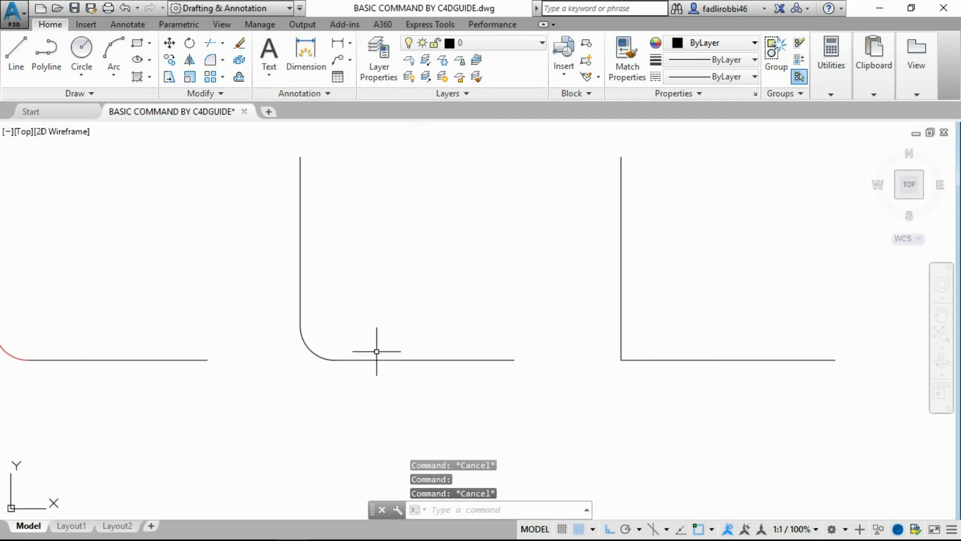
{"action": "middle_click_drag", "start_coordinate": [543, 389], "coordinate": [350, 339]}
{"action": "scroll", "coordinate": [358, 337], "scroll_direction": "down", "scroll_amount": 4}
{"action": "scroll", "coordinate": [345, 350], "scroll_direction": "up", "scroll_amount": 2}
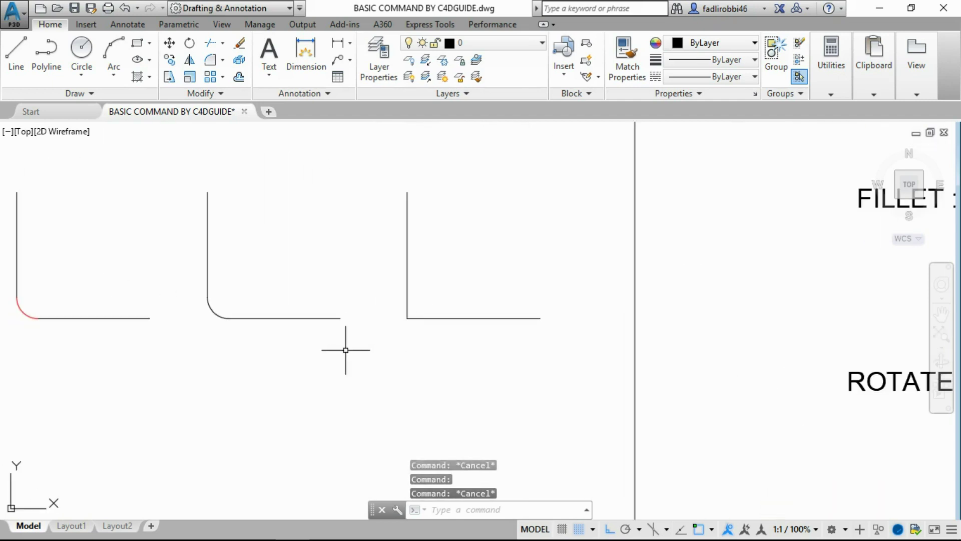
{"action": "type", "text": "fillet"}
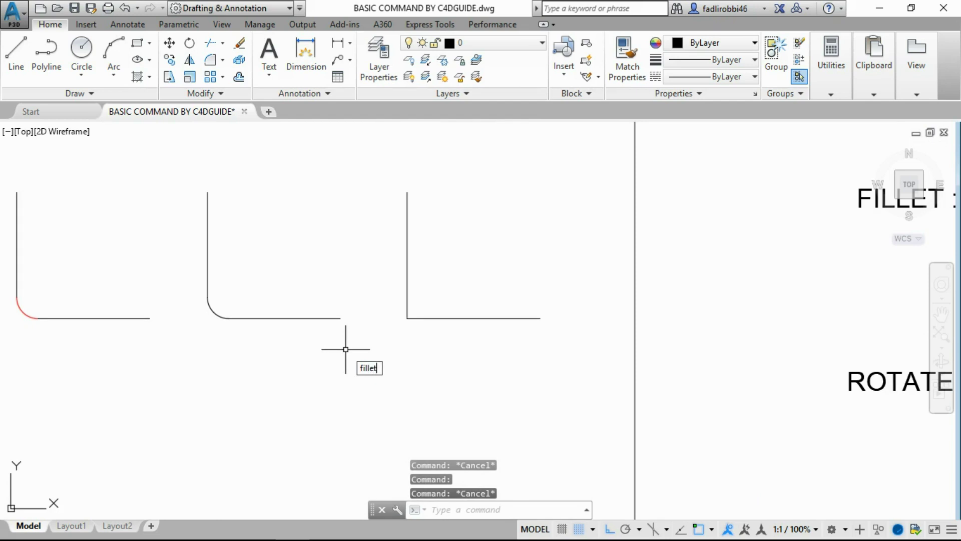
{"action": "key", "text": "Return"}
{"action": "type", "text": "r"}
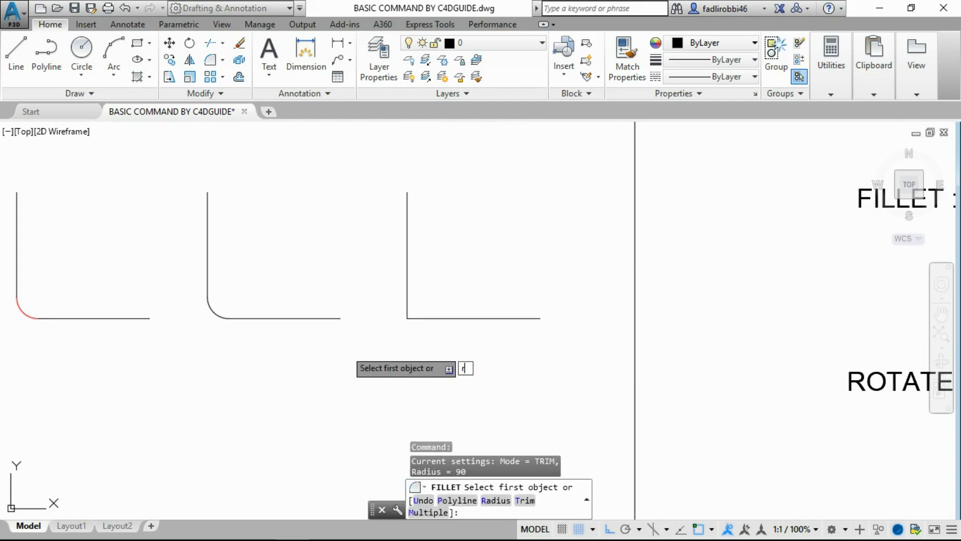
{"action": "key", "text": "Return"}
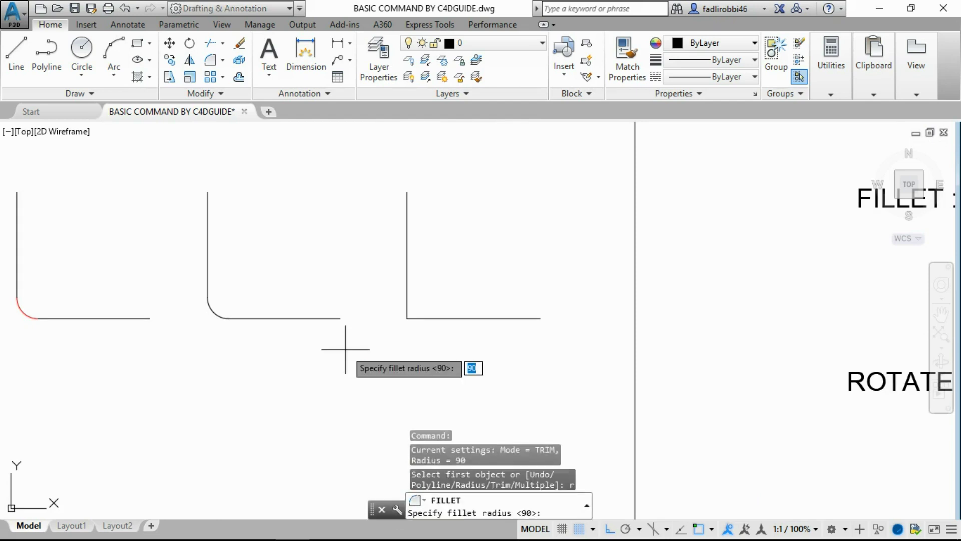
{"action": "key", "text": "Return"}
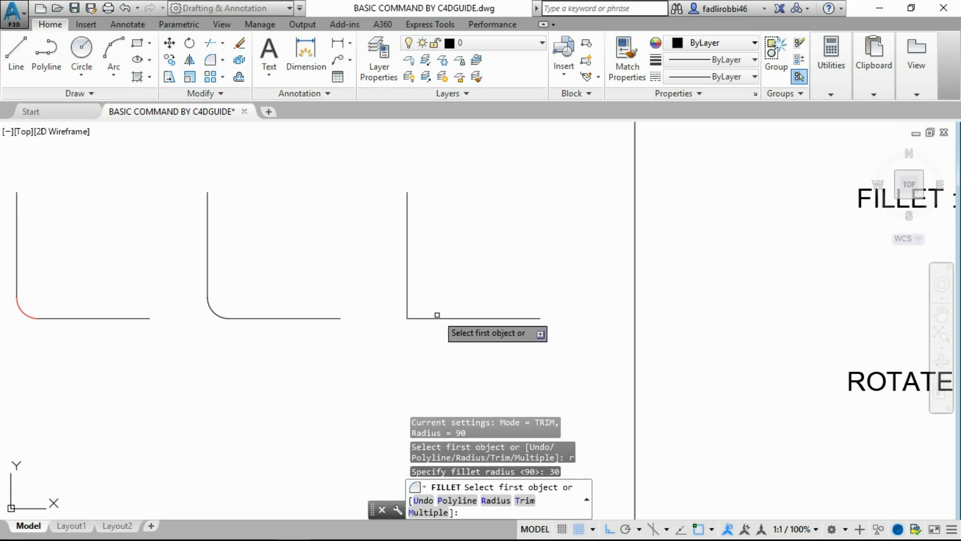
{"action": "left_click", "coordinate": [435, 317]}
{"action": "key", "text": "Escape"}
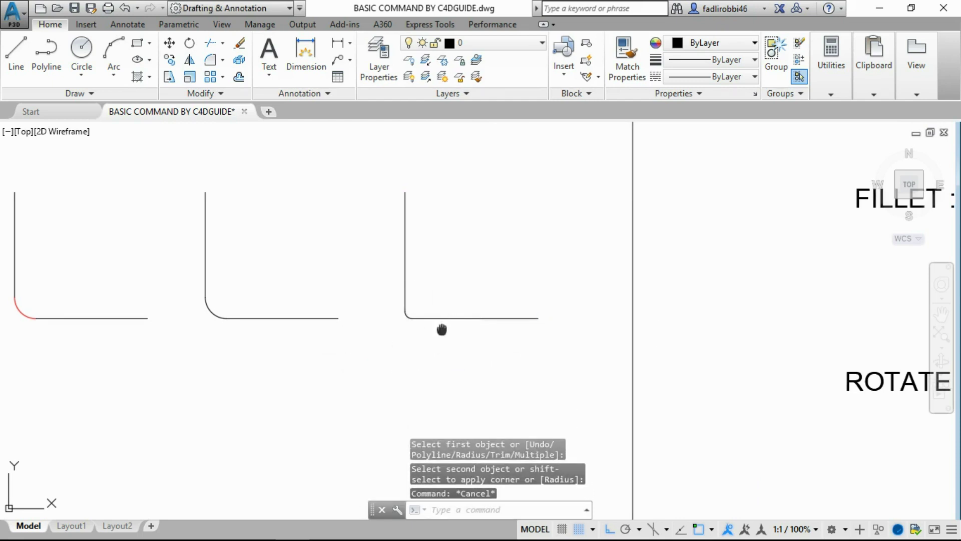
{"action": "scroll", "coordinate": [419, 328], "scroll_direction": "down", "scroll_amount": 1}
{"action": "scroll", "coordinate": [394, 328], "scroll_direction": "down", "scroll_amount": 1}
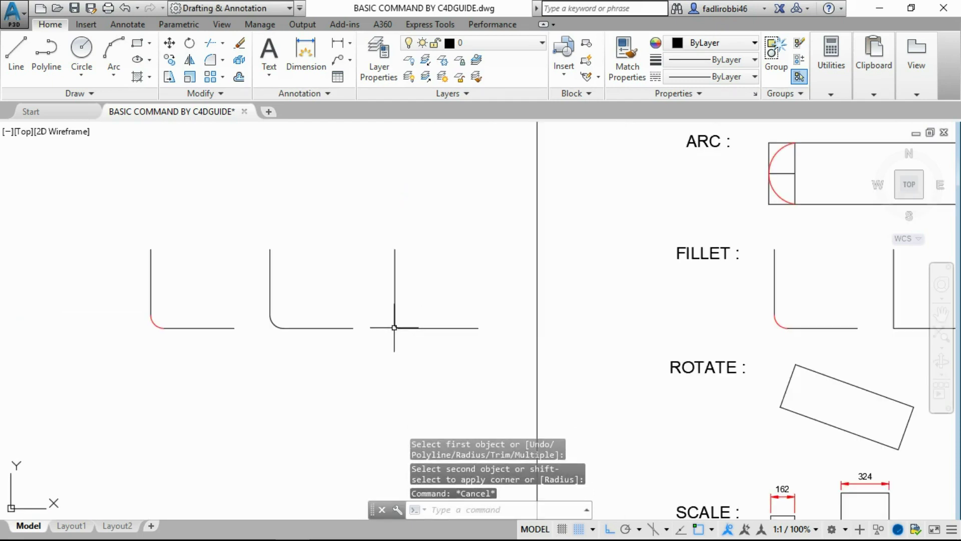
Delete the three copied FILLET corners
{"action": "left_click", "coordinate": [493, 355]}
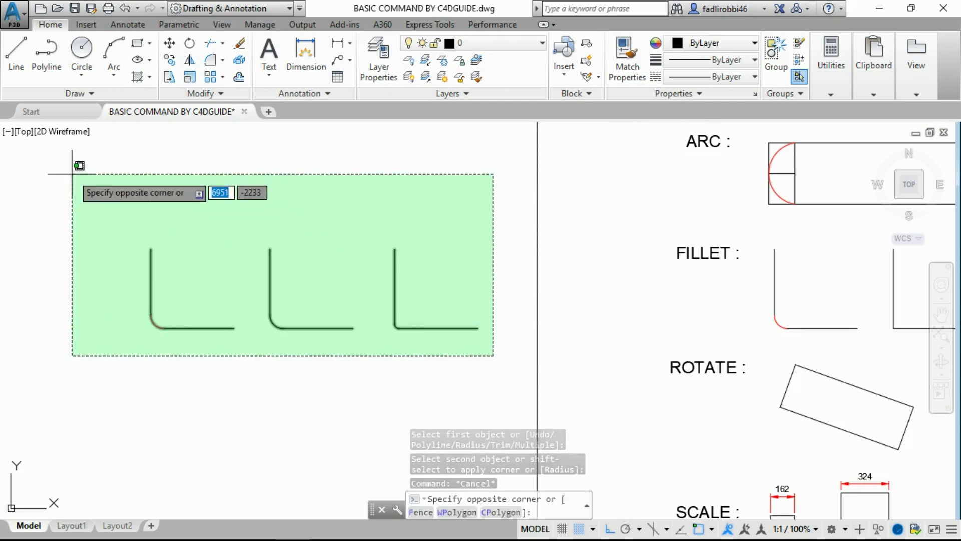
{"action": "left_click", "coordinate": [74, 172]}
{"action": "key", "text": "Delete"}
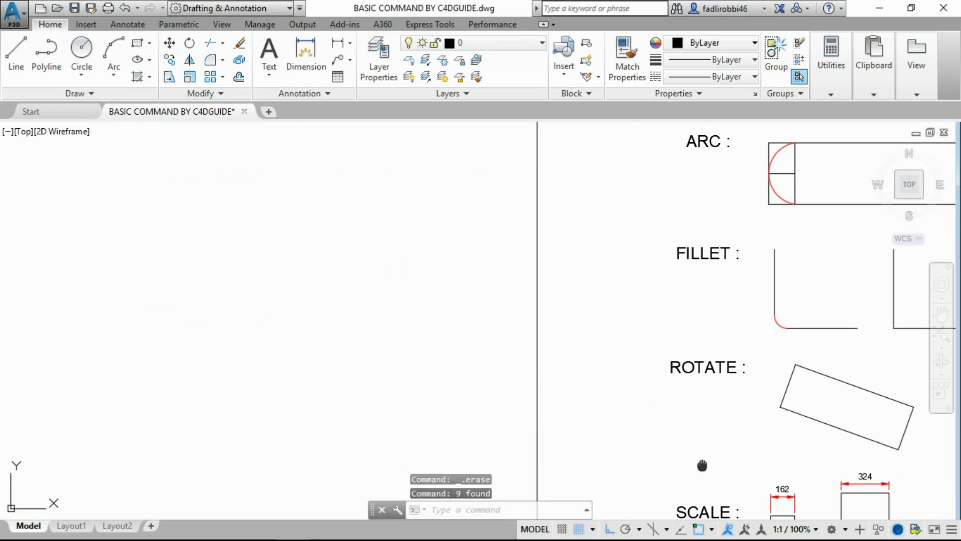
Copy the tilted ROTATE rectangle into empty space left of the examples
{"action": "middle_click_drag", "start_coordinate": [700, 461], "coordinate": [297, 318]}
{"action": "middle_click_drag", "start_coordinate": [482, 280], "coordinate": [451, 375]}
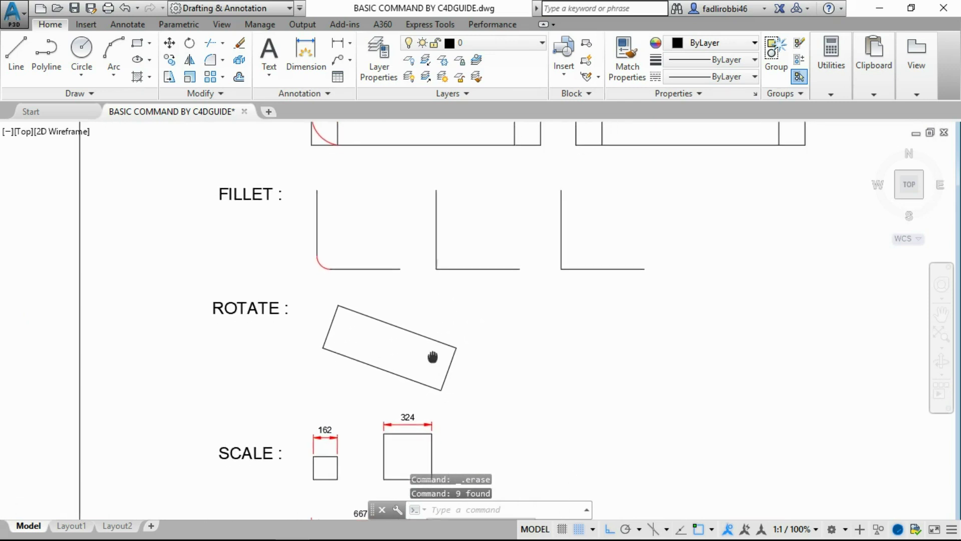
{"action": "left_click", "coordinate": [451, 375]}
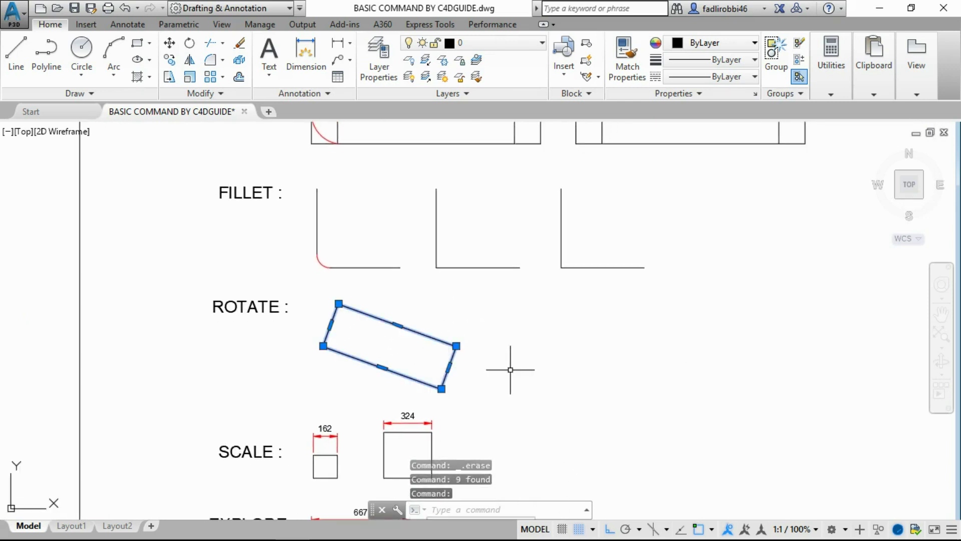
{"action": "type", "text": "copy"}
{"action": "key", "text": "Return"}
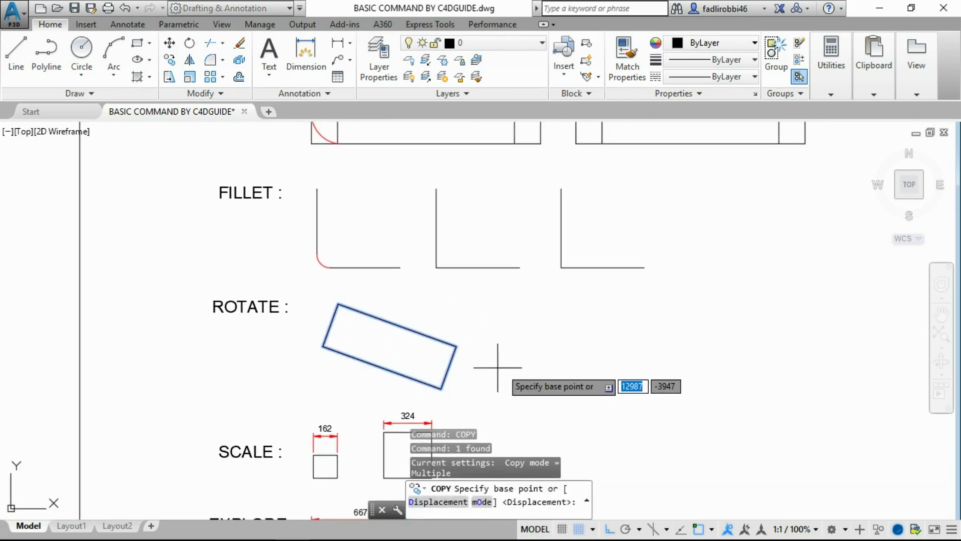
{"action": "left_click", "coordinate": [478, 369]}
{"action": "middle_click_drag", "start_coordinate": [235, 283], "coordinate": [736, 328]}
{"action": "left_click", "coordinate": [275, 368]}
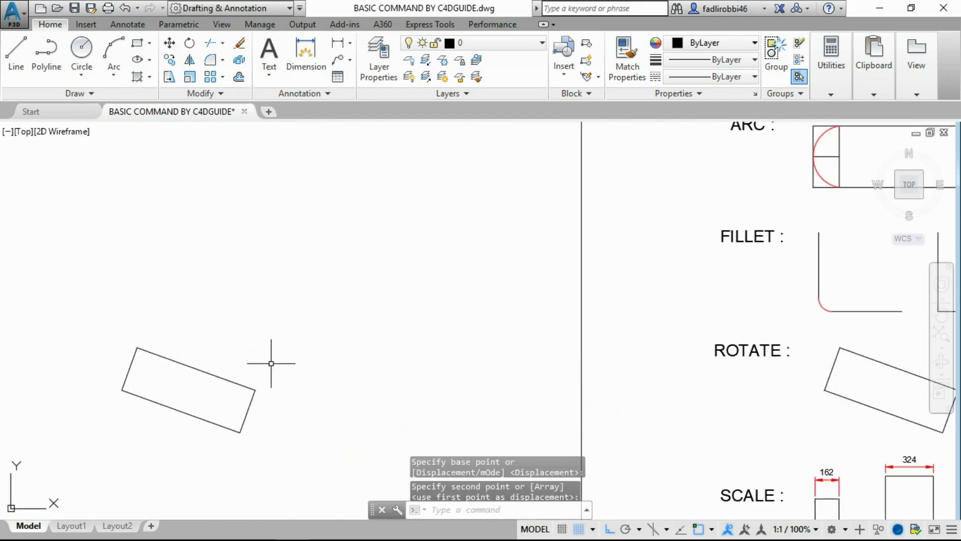
{"action": "key", "text": "Escape"}
{"action": "middle_click_drag", "start_coordinate": [229, 410], "coordinate": [271, 327]}
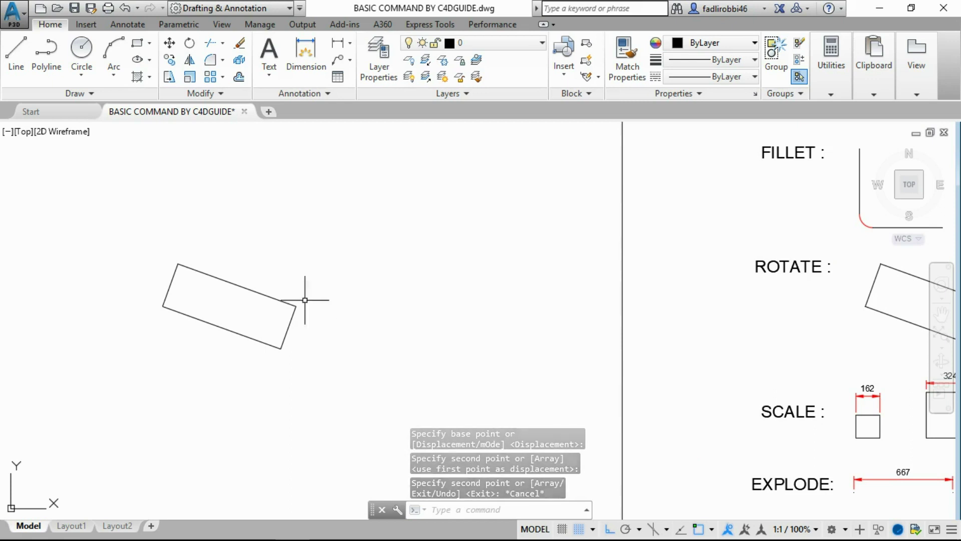
{"action": "middle_click_drag", "start_coordinate": [190, 334], "coordinate": [246, 354]}
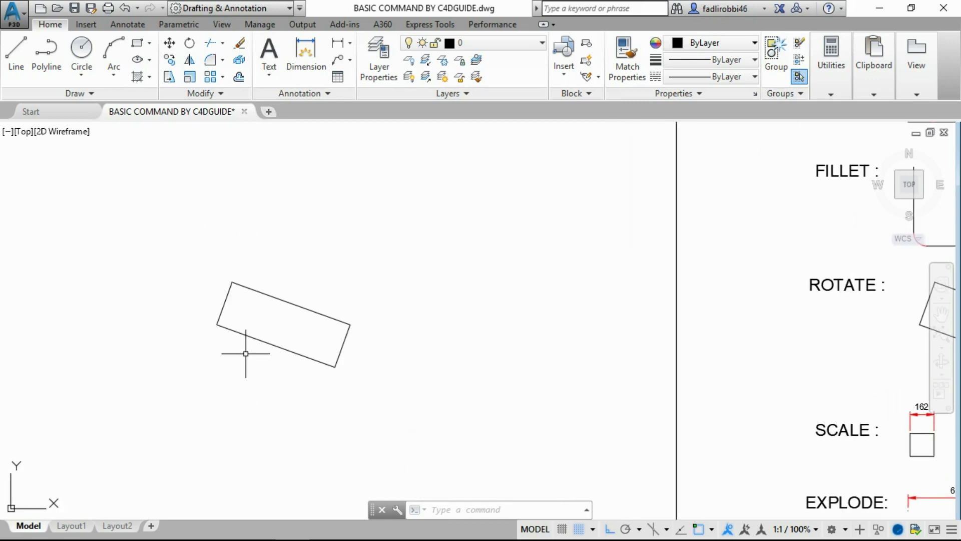
Start ROTATE on the rectangle copy, then cancel it
{"action": "type", "text": "rota"}
{"action": "key", "text": "Return"}
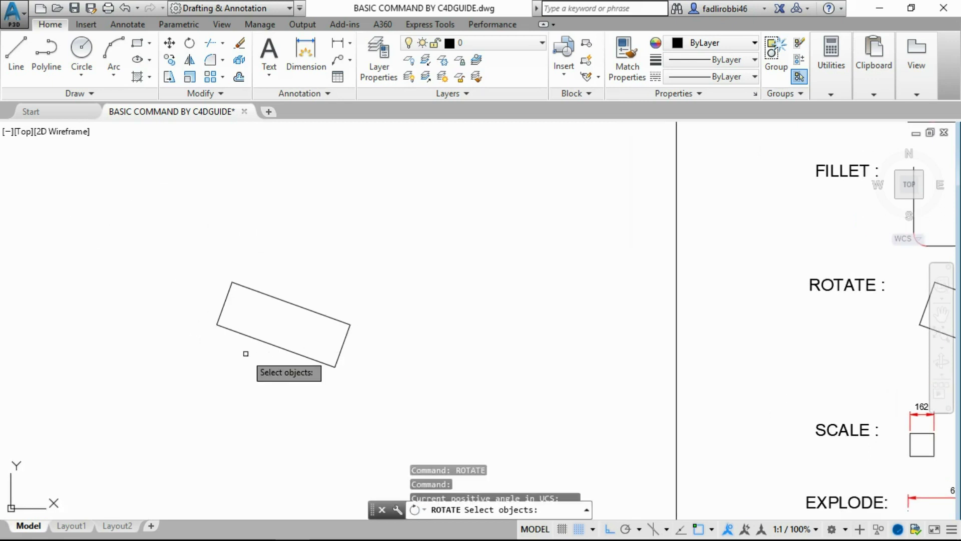
{"action": "left_click", "coordinate": [259, 339]}
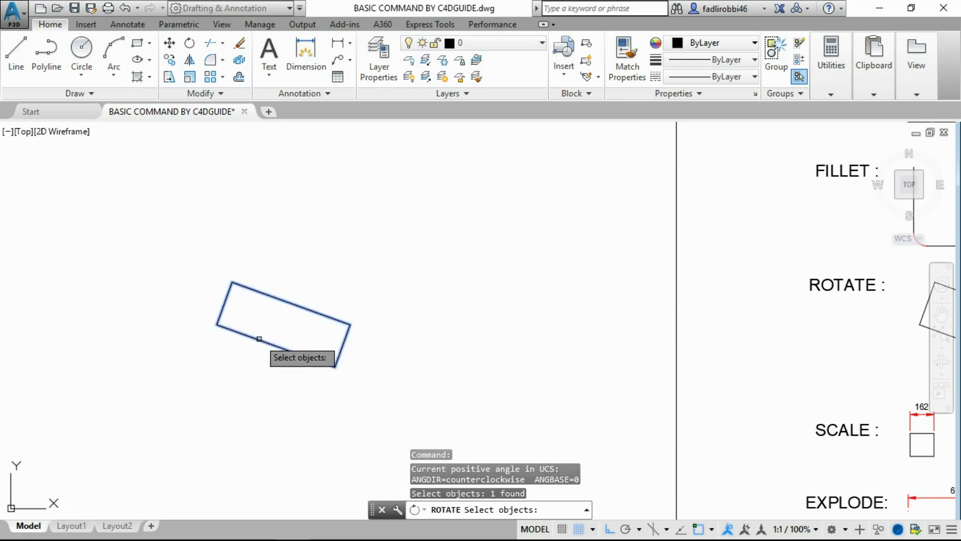
{"action": "key", "text": "Return"}
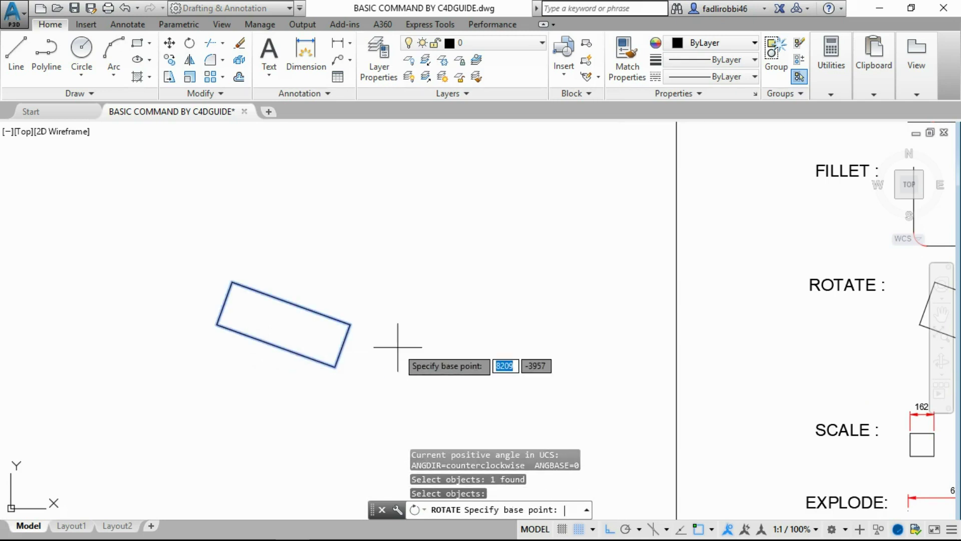
{"action": "key", "text": "Escape"}
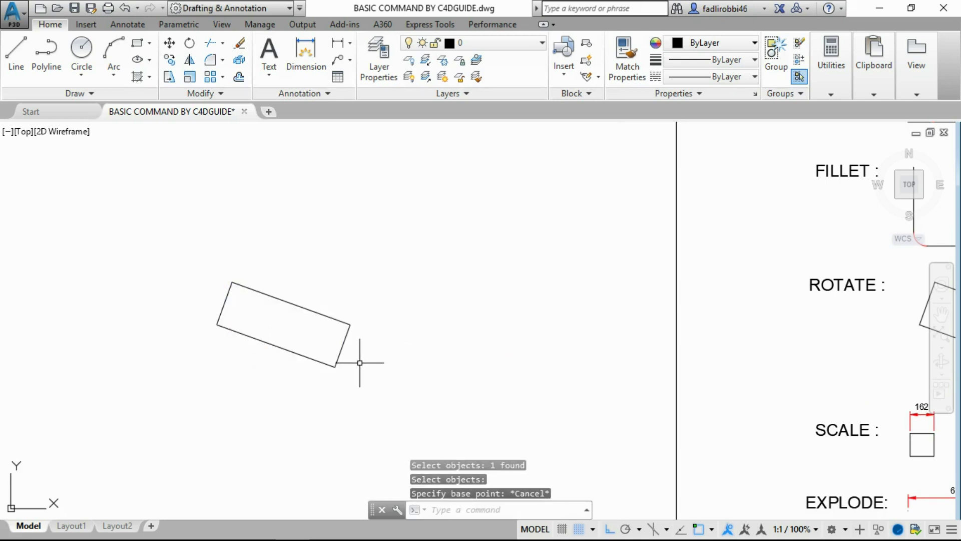
{"action": "left_click", "coordinate": [344, 351]}
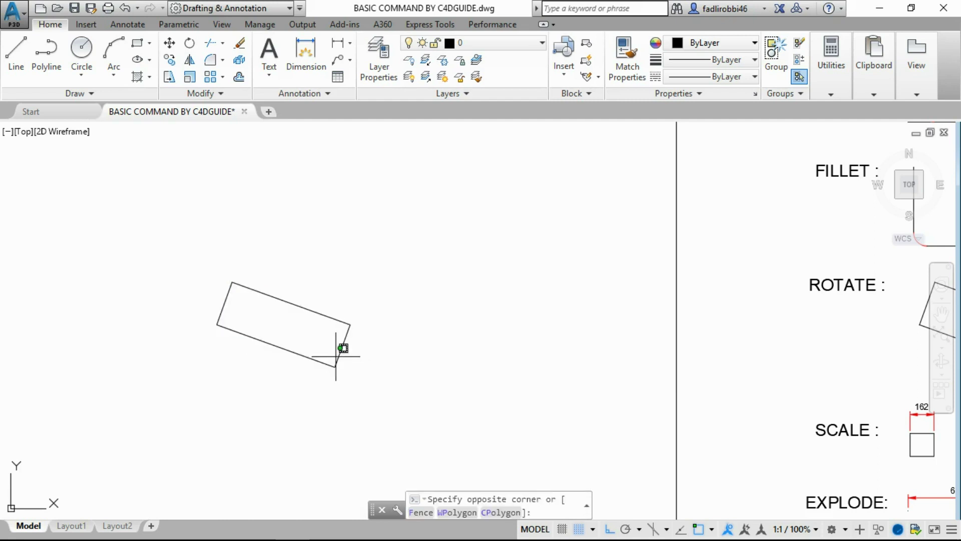
{"action": "key", "text": "Escape"}
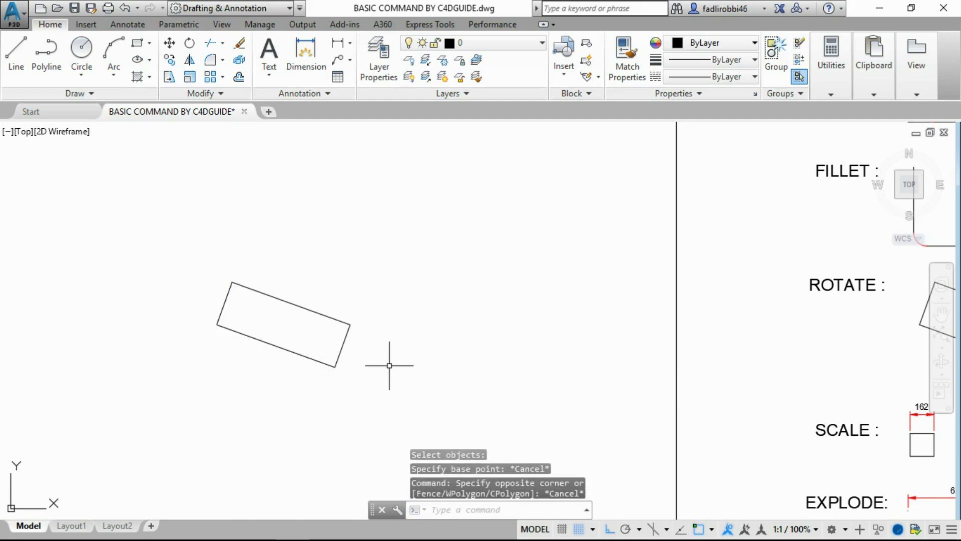
{"action": "type", "text": "rotate"}
Retry ROTATE on the rectangle with a corner as centre, then cancel again
{"action": "key", "text": "Return"}
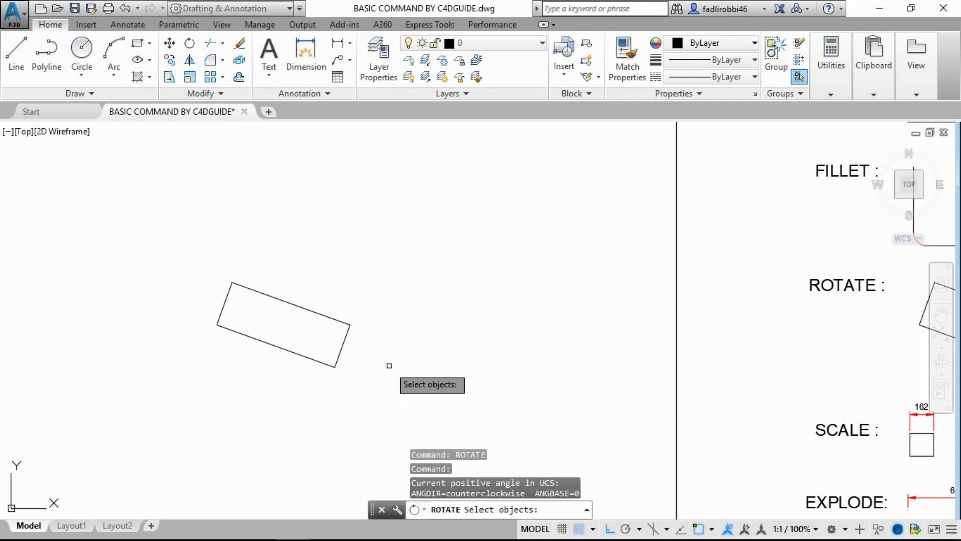
{"action": "left_click", "coordinate": [279, 297]}
{"action": "key", "text": "Return"}
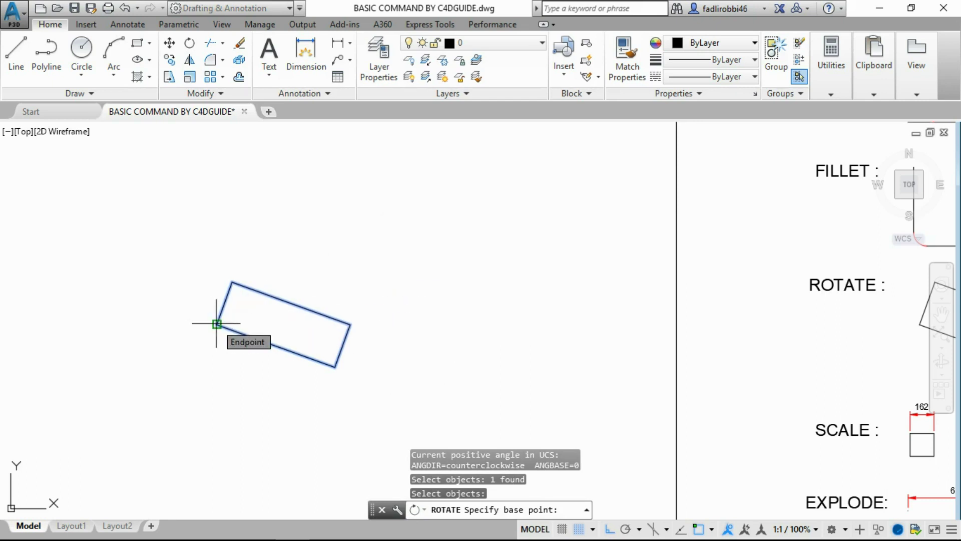
{"action": "key", "text": "Escape"}
{"action": "left_click", "coordinate": [386, 386]}
{"action": "left_click", "coordinate": [156, 254]}
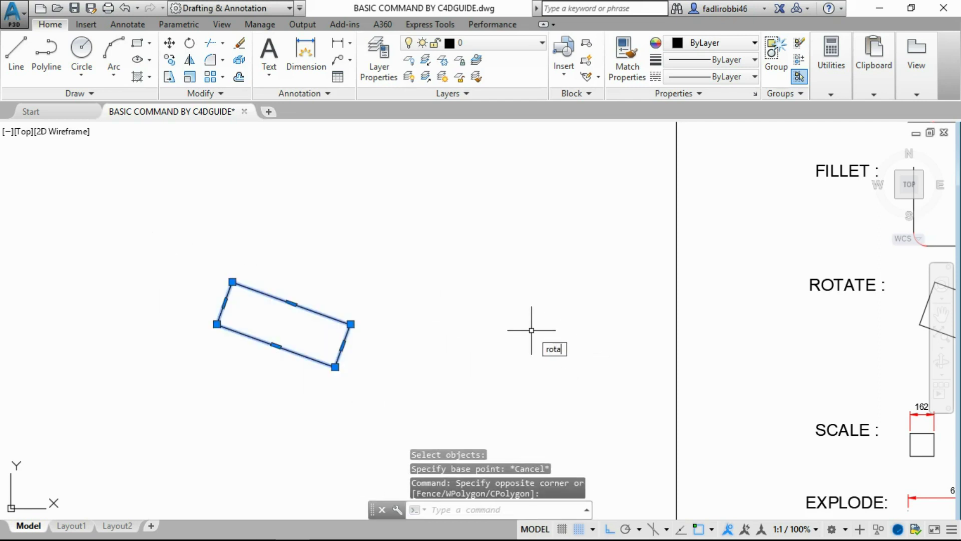
{"action": "key", "text": "Return"}
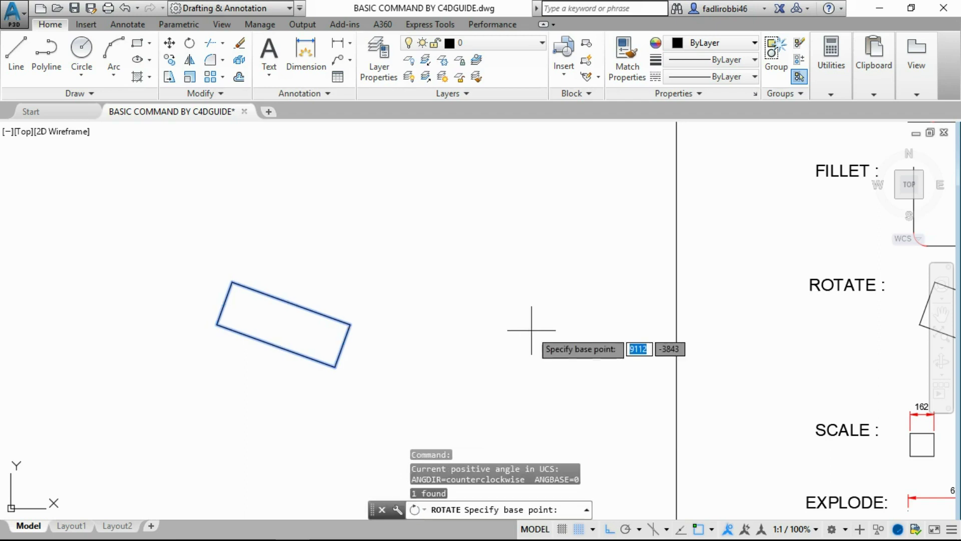
{"action": "left_click", "coordinate": [217, 324]}
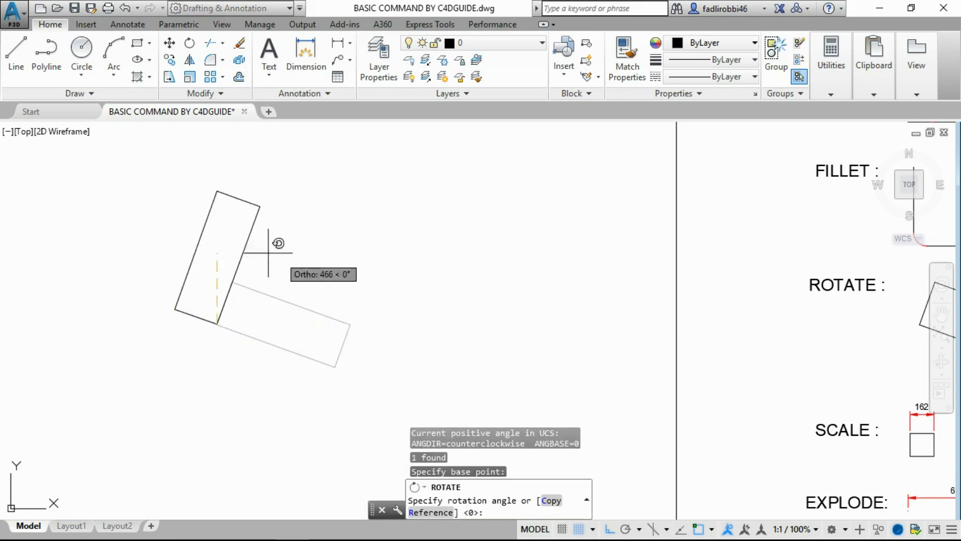
{"action": "key", "text": "Escape"}
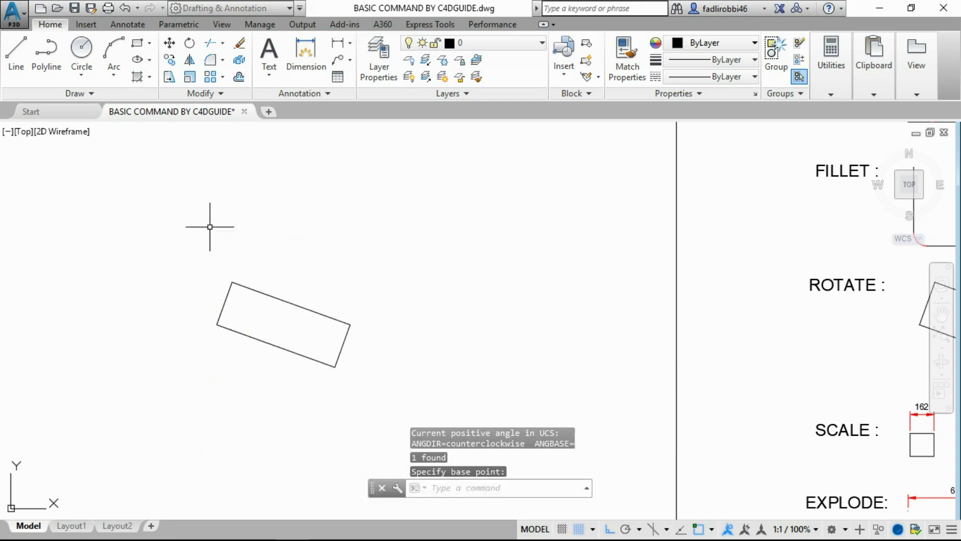
Rotate the rectangle copy 30° about its top corner with Ortho off
{"action": "left_click", "coordinate": [296, 355]}
{"action": "type", "text": "ROTA"}
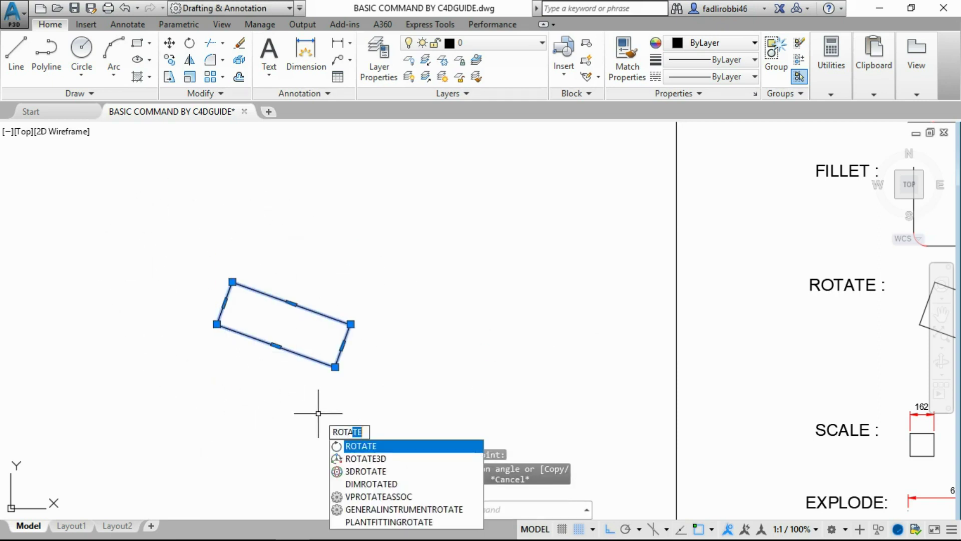
{"action": "key", "text": "Return"}
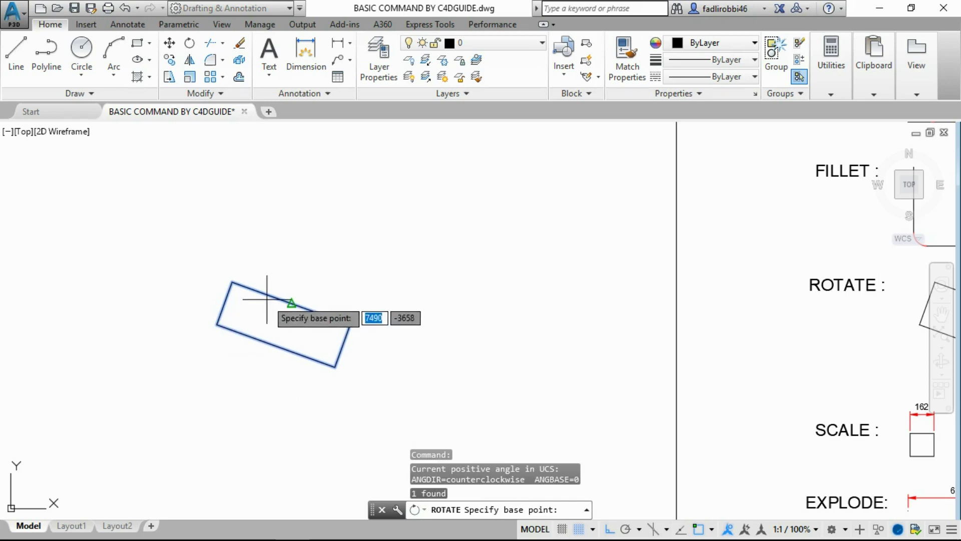
{"action": "left_click", "coordinate": [233, 282]}
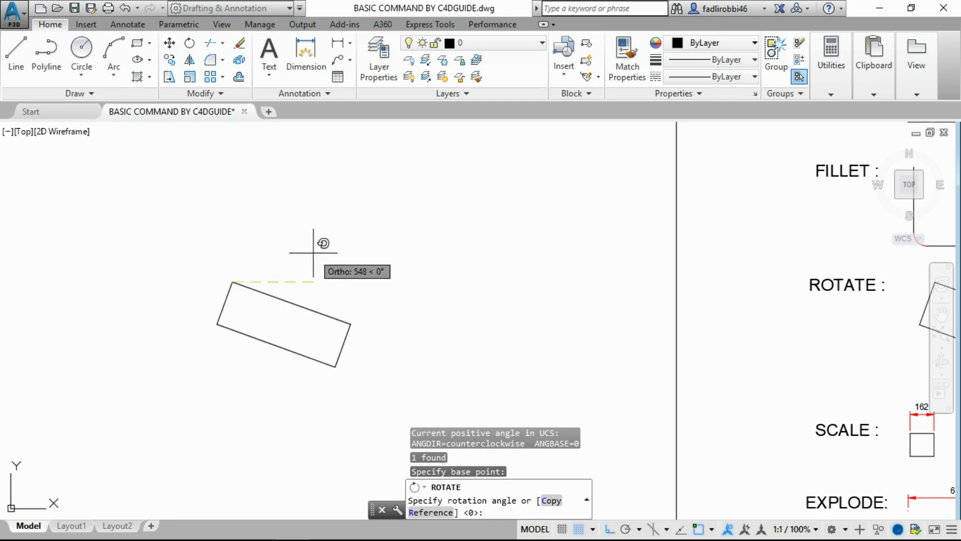
{"action": "key", "text": "F8"}
{"action": "type", "text": "30"}
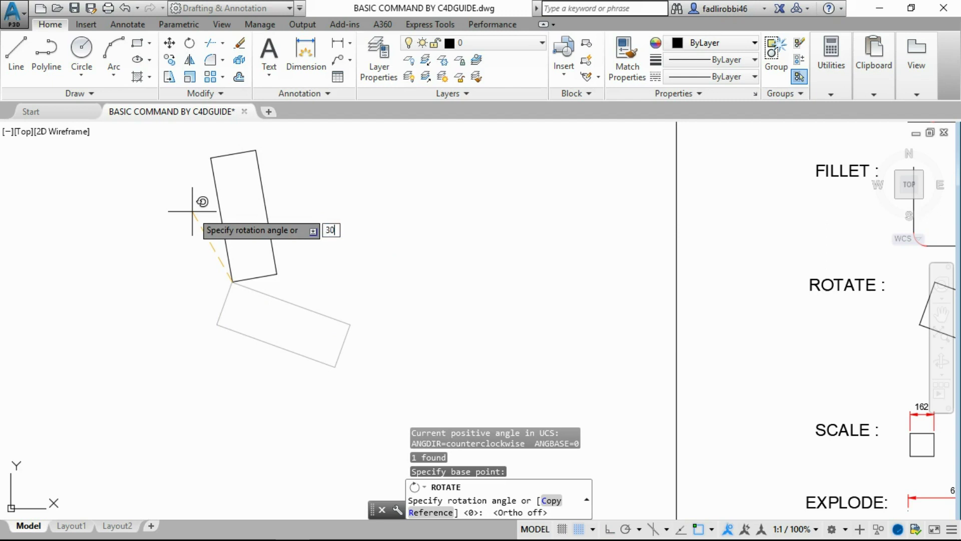
{"action": "key", "text": "Return"}
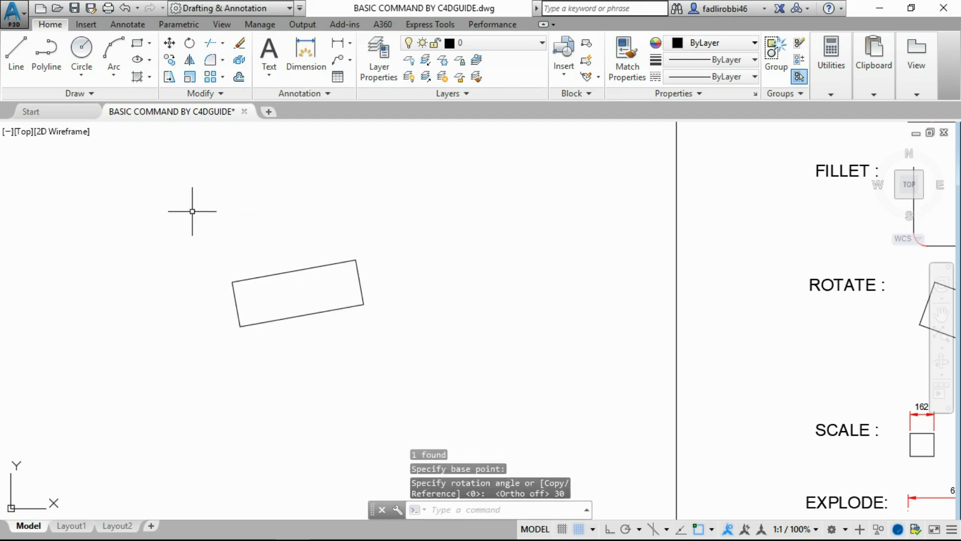
Erase the rotated rectangle copy
{"action": "left_click", "coordinate": [416, 354]}
{"action": "left_click", "coordinate": [186, 232]}
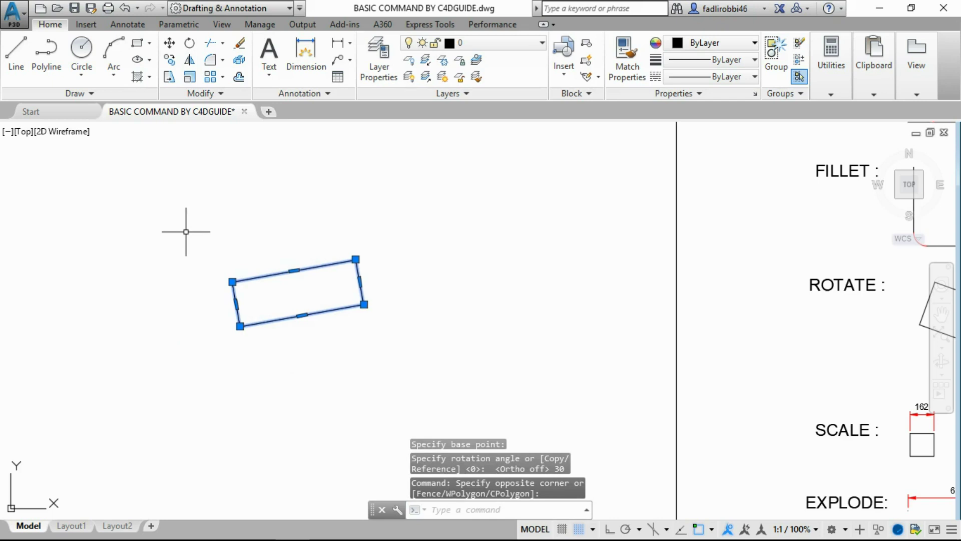
{"action": "key", "text": "Delete"}
Select both SCALE squares with their 162 and 324 dimensions
{"action": "scroll", "coordinate": [500, 336], "scroll_direction": "down", "scroll_amount": 3}
{"action": "middle_click_drag", "start_coordinate": [617, 343], "coordinate": [408, 289]}
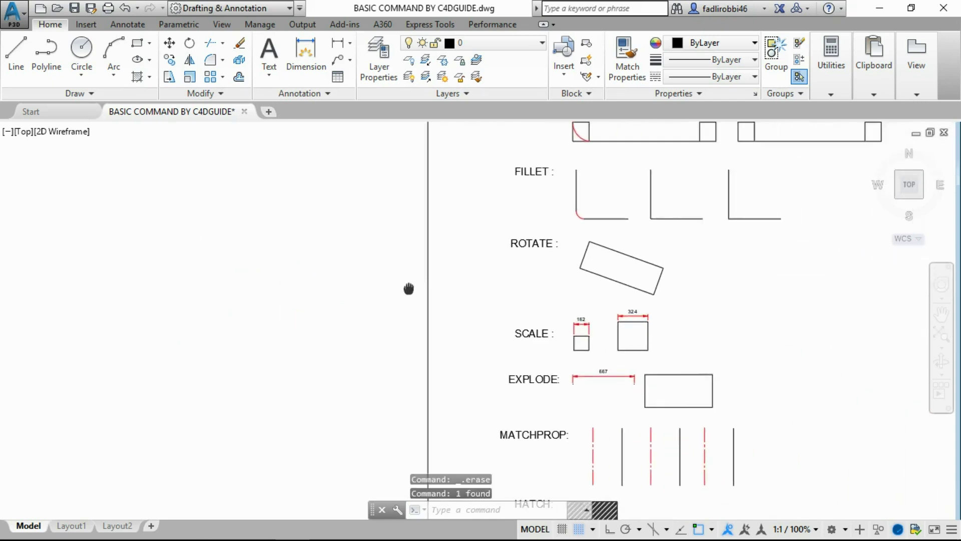
{"action": "middle_click_drag", "start_coordinate": [635, 386], "coordinate": [434, 325]}
{"action": "scroll", "coordinate": [397, 302], "scroll_direction": "up", "scroll_amount": 2}
{"action": "left_click", "coordinate": [504, 308]}
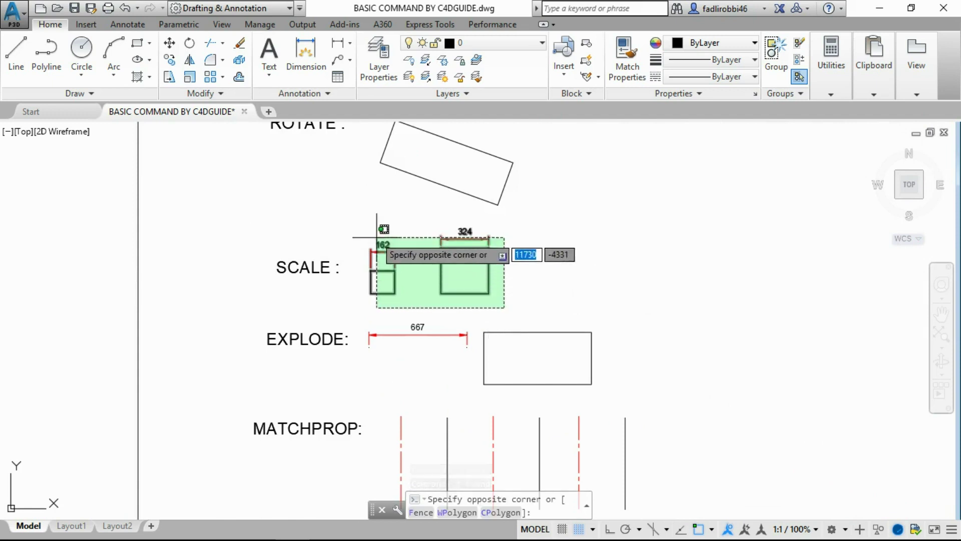
{"action": "left_click", "coordinate": [377, 238]}
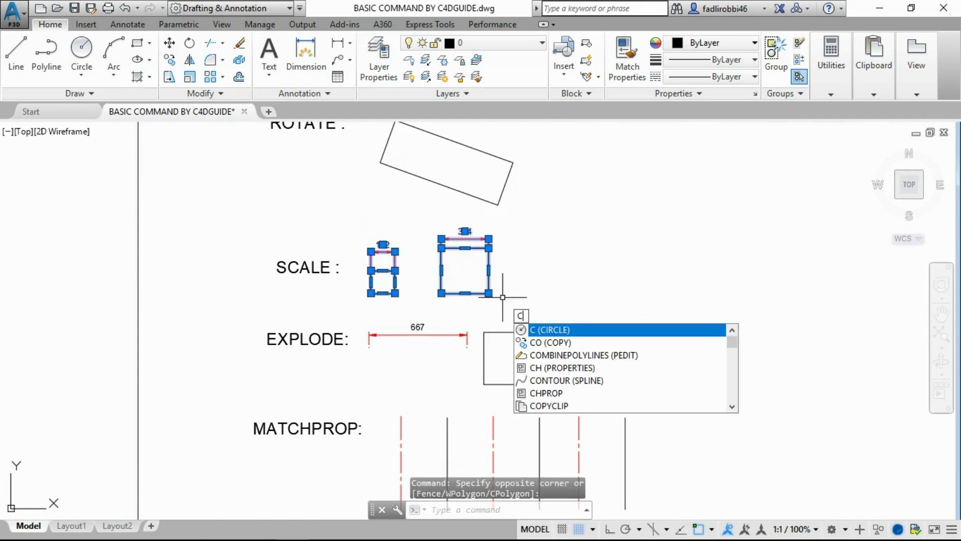
Copy the selected squares into empty space on the right
{"action": "type", "text": "o"}
{"action": "key", "text": "Return"}
{"action": "left_click", "coordinate": [408, 270]}
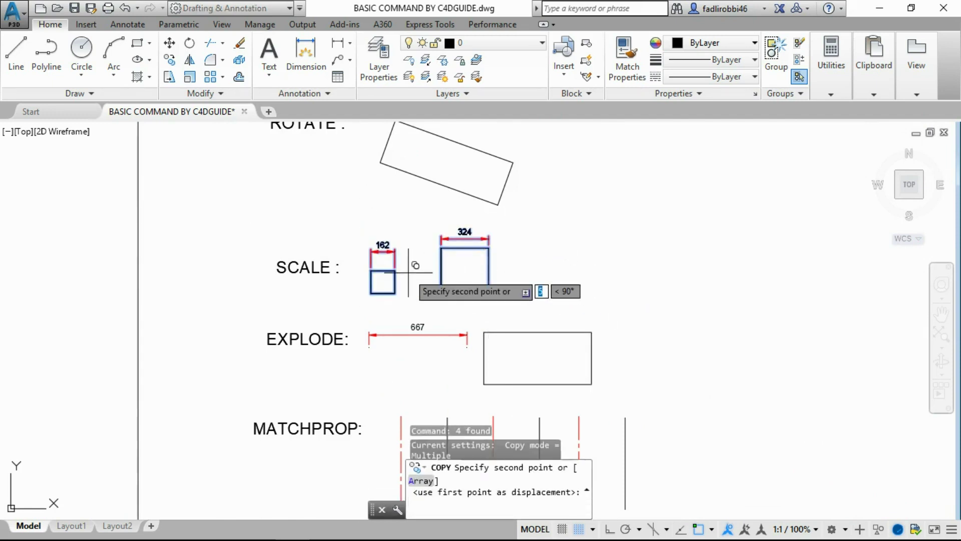
{"action": "middle_click_drag", "start_coordinate": [128, 259], "coordinate": [771, 266]}
{"action": "left_click", "coordinate": [376, 328]}
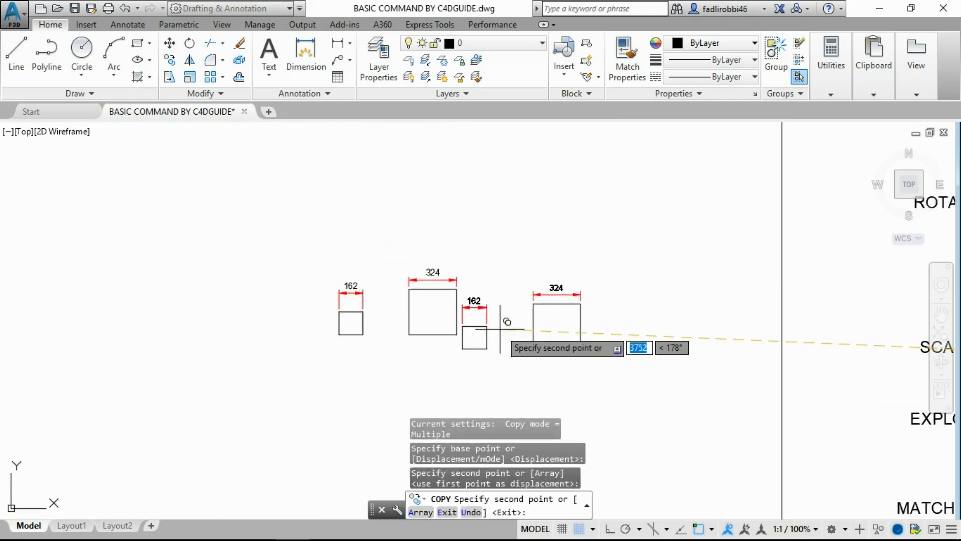
{"action": "key", "text": "Escape"}
{"action": "scroll", "coordinate": [449, 291], "scroll_direction": "up", "scroll_amount": 3}
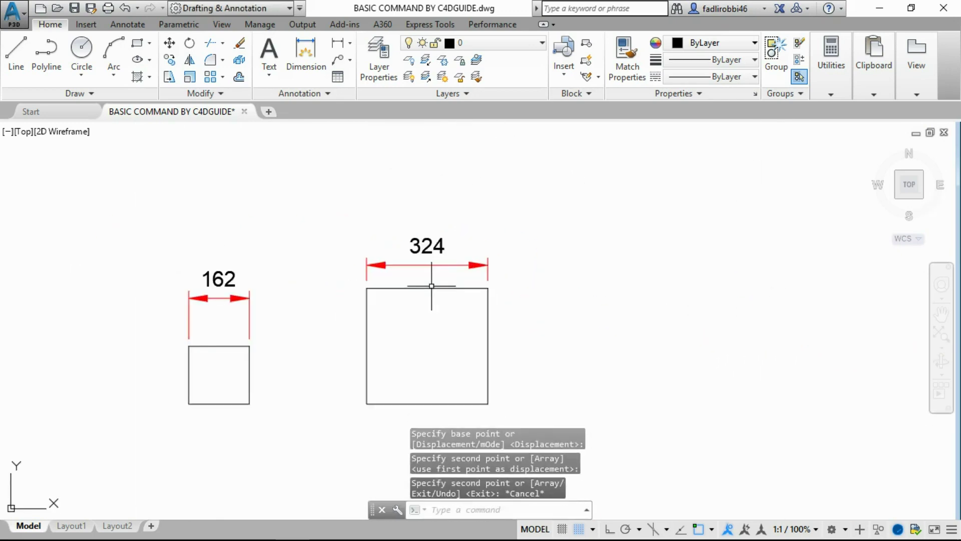
{"action": "scroll", "coordinate": [480, 305], "scroll_direction": "up", "scroll_amount": 1}
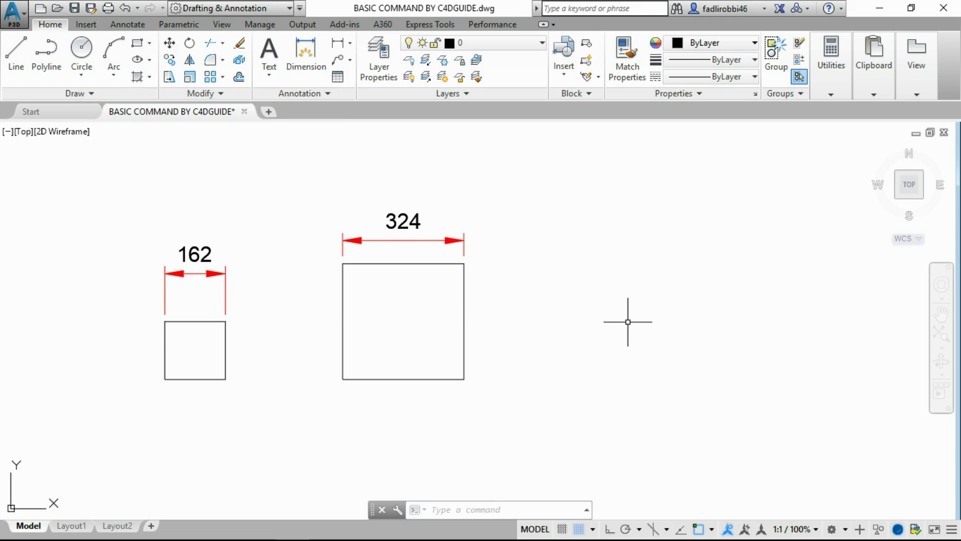
Scale the 324 square by 2 from its lower-left corner, making it 648
{"action": "type", "text": "sca"}
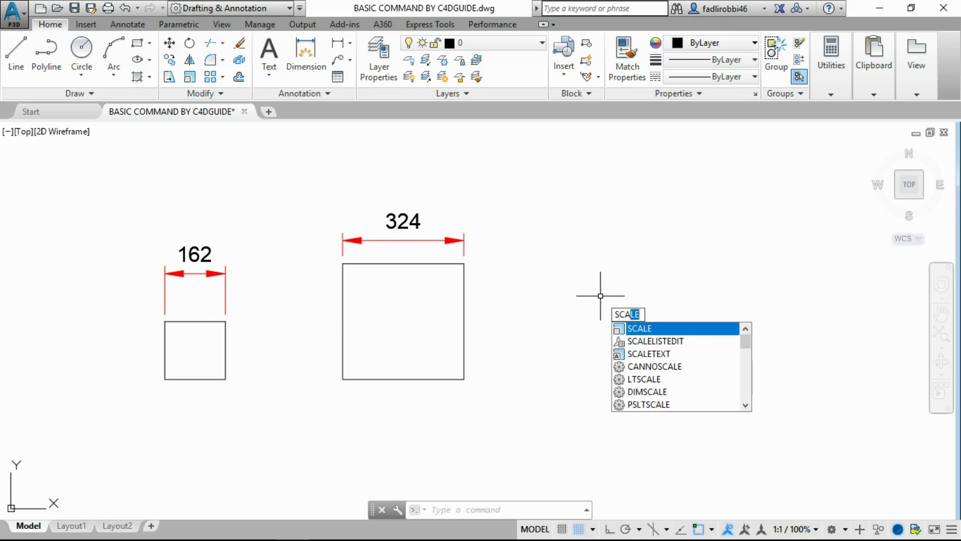
{"action": "key", "text": "Return"}
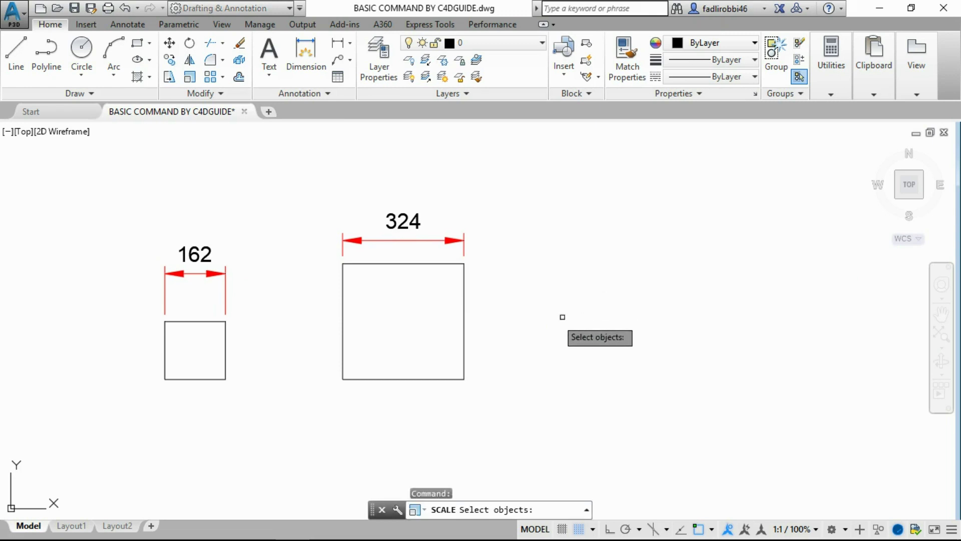
{"action": "left_click", "coordinate": [464, 322]}
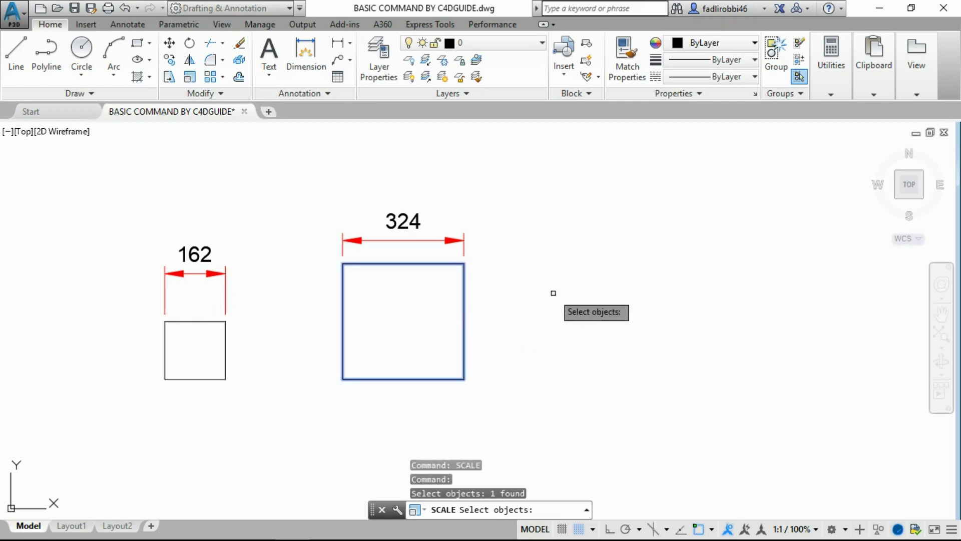
{"action": "key", "text": "Return"}
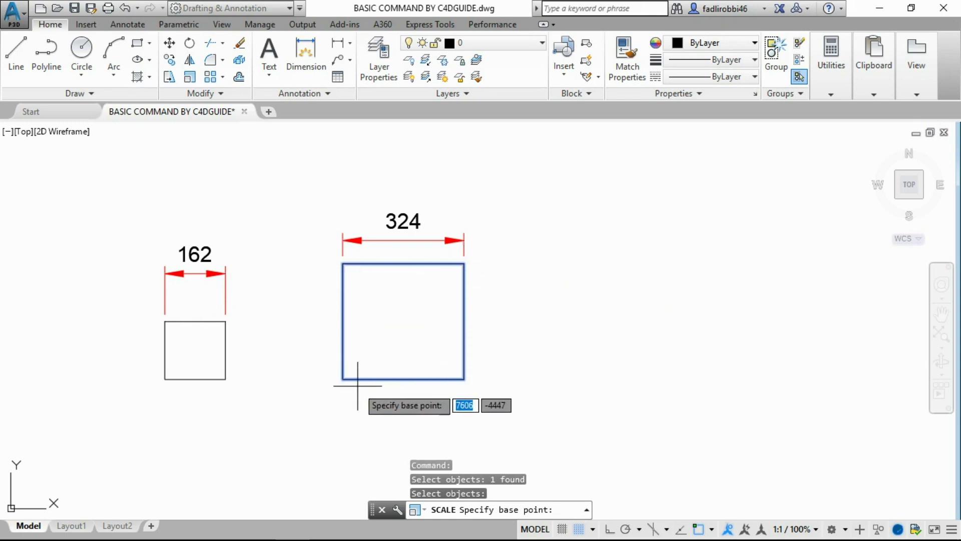
{"action": "left_click", "coordinate": [343, 379]}
{"action": "scroll", "coordinate": [344, 379], "scroll_direction": "down", "scroll_amount": 2}
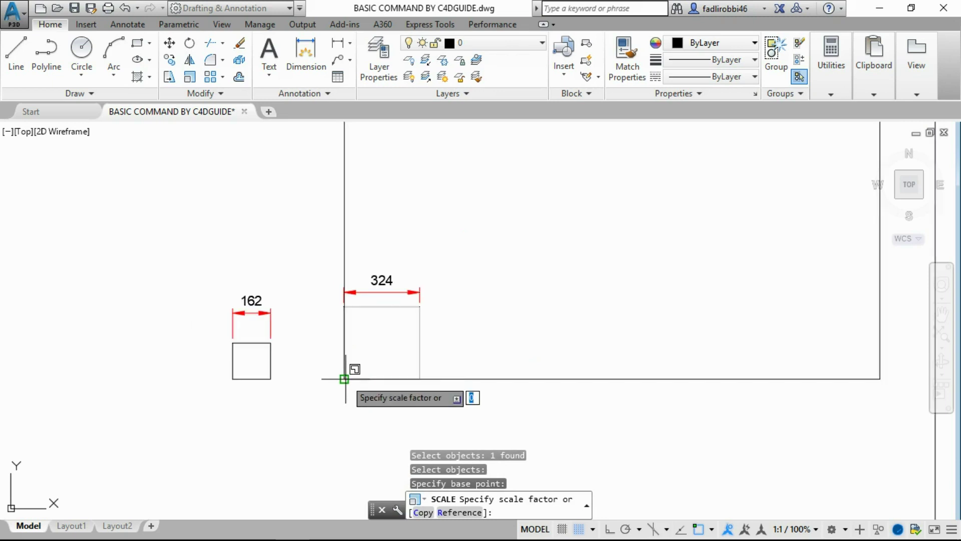
{"action": "scroll", "coordinate": [345, 379], "scroll_direction": "down", "scroll_amount": 2}
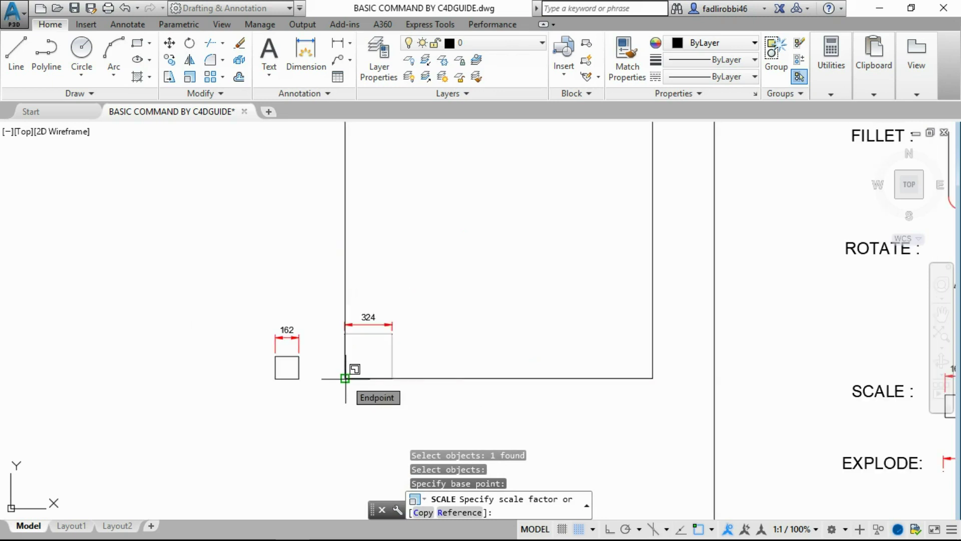
{"action": "type", "text": "2"}
{"action": "key", "text": "Return"}
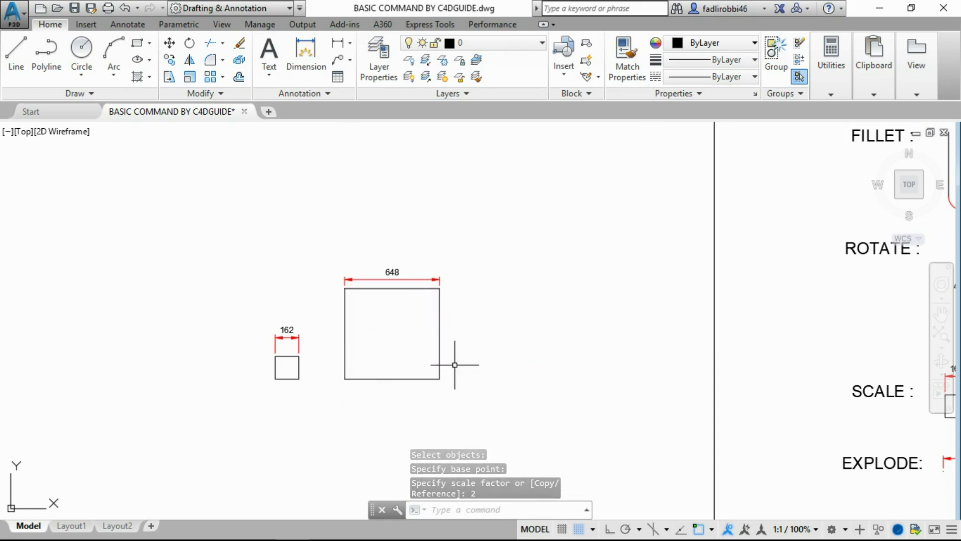
Scale the 648 square back by 0.5 to 324, then window-select both copies
{"action": "left_click", "coordinate": [440, 373]}
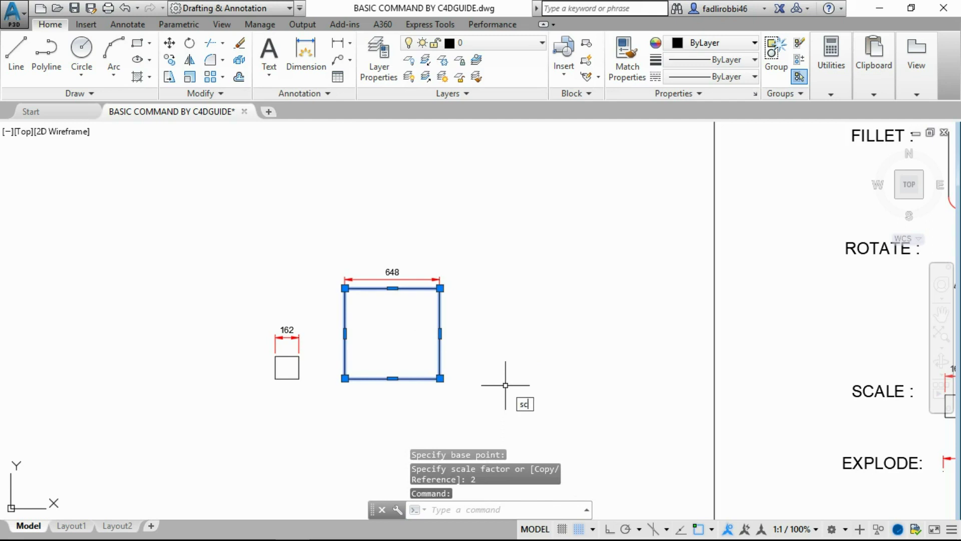
{"action": "key", "text": "Return"}
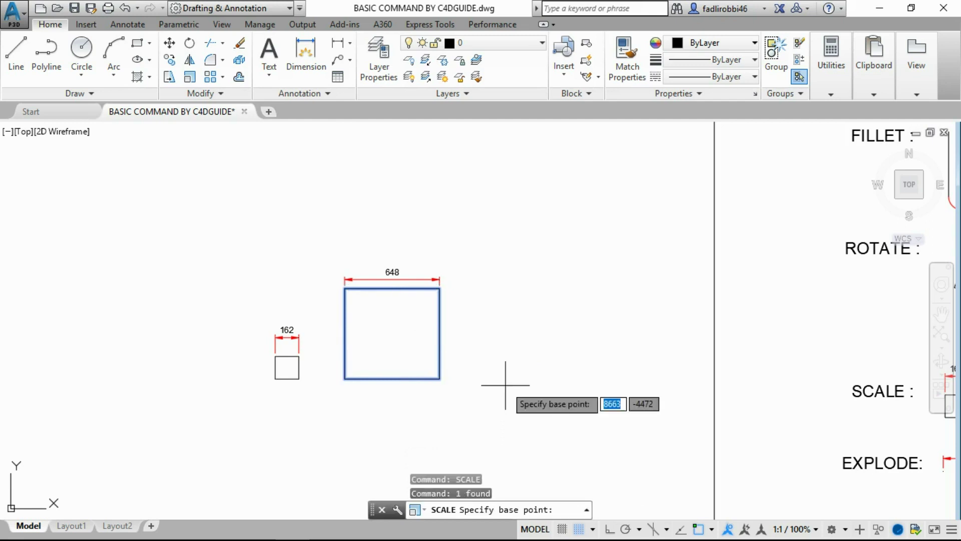
{"action": "left_click", "coordinate": [344, 377]}
{"action": "type", "text": "0.5"}
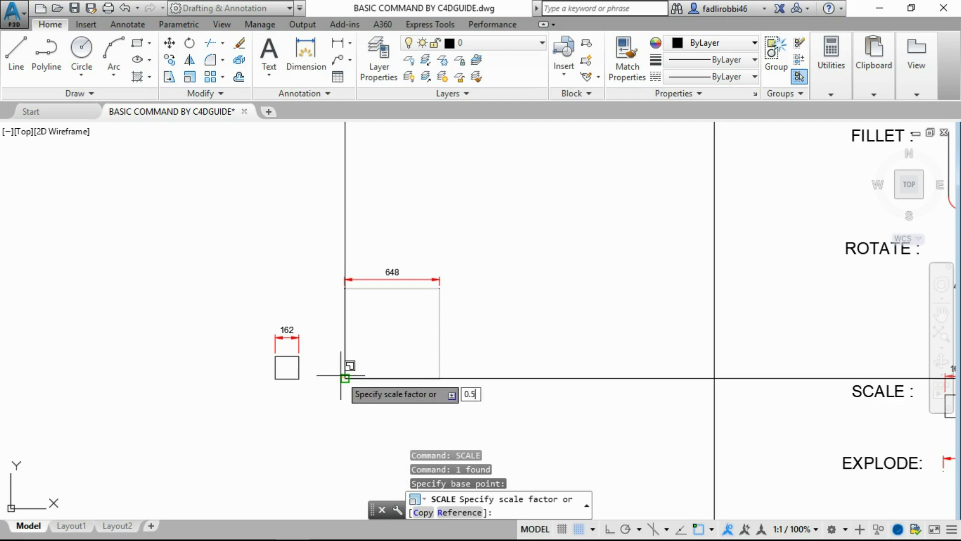
{"action": "key", "text": "Return"}
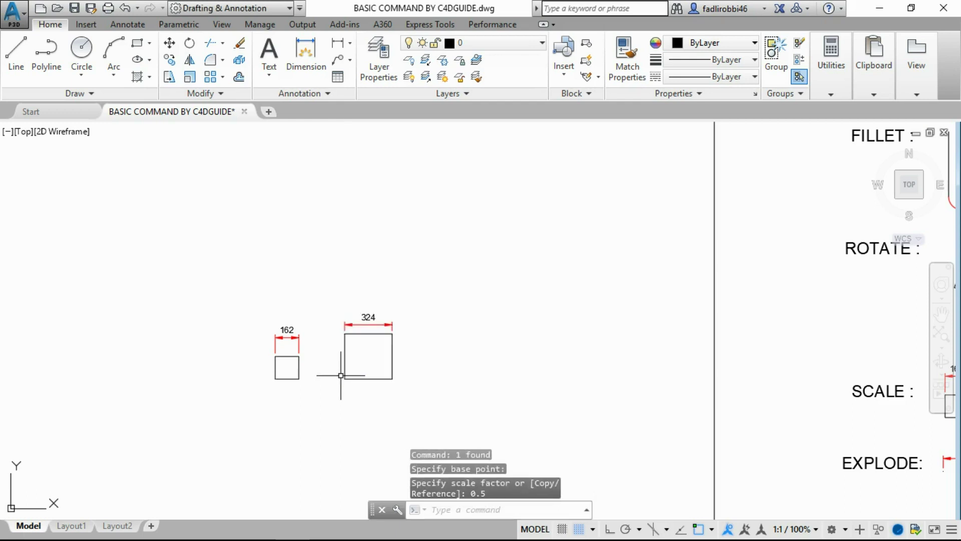
{"action": "left_click", "coordinate": [455, 416]}
{"action": "left_click", "coordinate": [237, 301]}
Erase the practice squares and their dimensions
{"action": "key", "text": "Delete"}
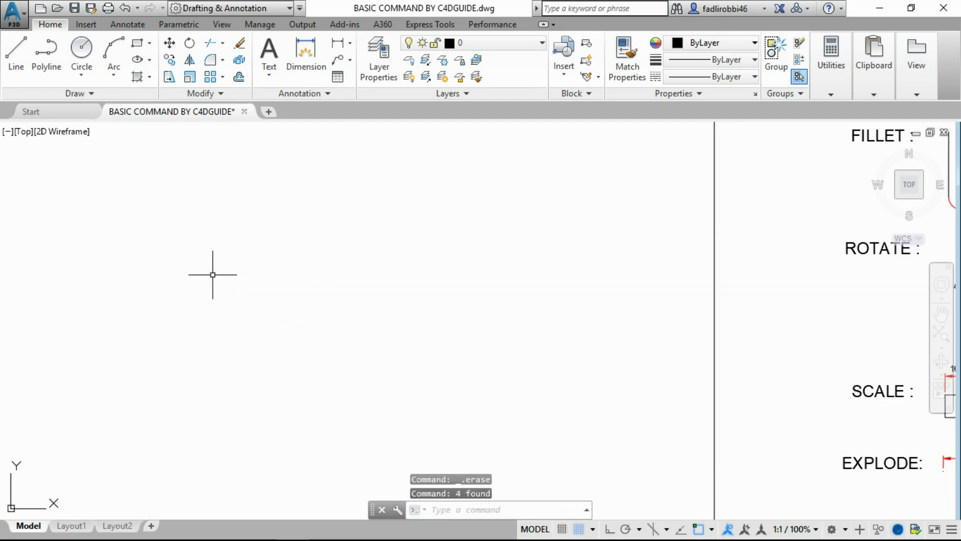
{"action": "scroll", "coordinate": [553, 329], "scroll_direction": "down", "scroll_amount": 5}
{"action": "middle_click_drag", "start_coordinate": [554, 328], "coordinate": [311, 322]}
{"action": "scroll", "coordinate": [309, 346], "scroll_direction": "up", "scroll_amount": 2}
{"action": "scroll", "coordinate": [309, 346], "scroll_direction": "up", "scroll_amount": 4}
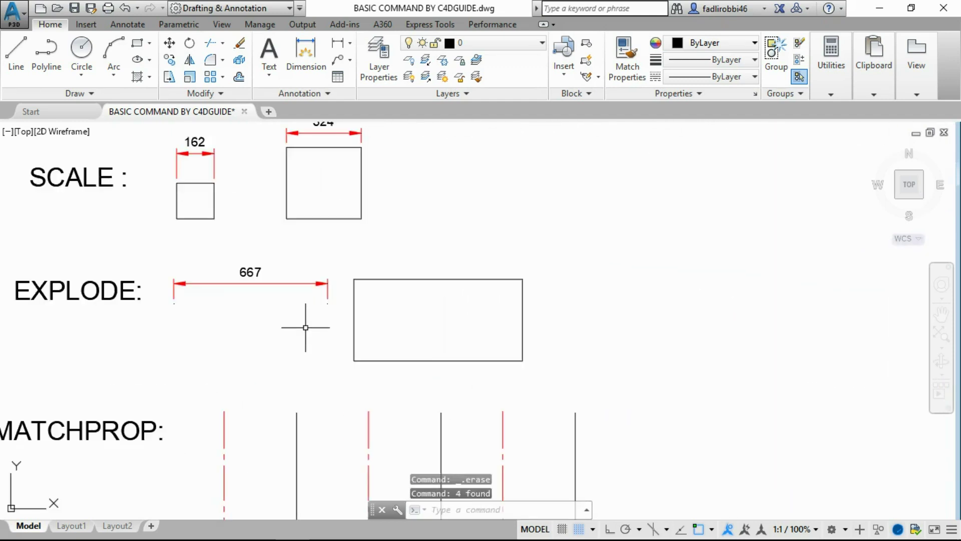
{"action": "scroll", "coordinate": [266, 307], "scroll_direction": "down", "scroll_amount": 5}
{"action": "scroll", "coordinate": [300, 294], "scroll_direction": "up", "scroll_amount": 5}
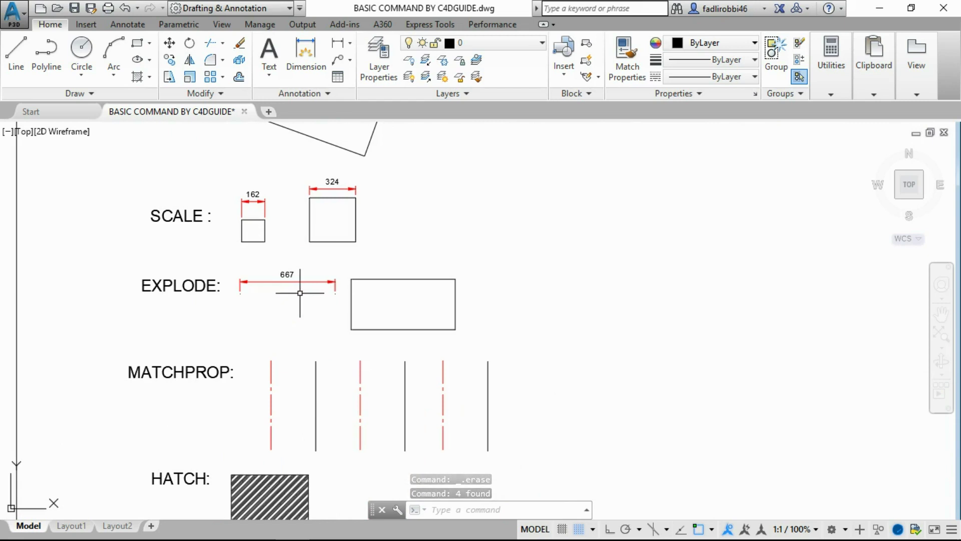
{"action": "scroll", "coordinate": [299, 294], "scroll_direction": "down", "scroll_amount": 2}
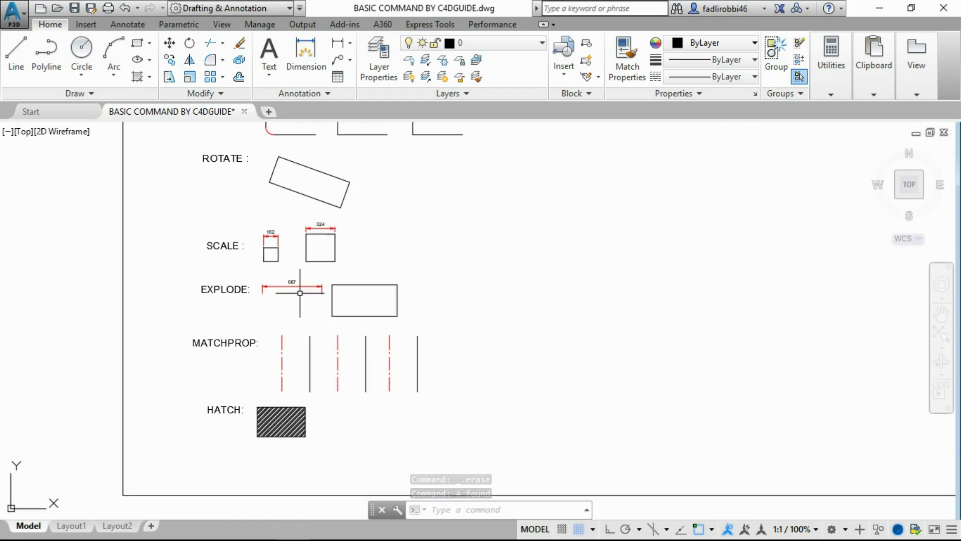
Select the EXPLODE 667 dimension and rectangle to inspect them, leaving them unchanged
{"action": "left_click", "coordinate": [405, 320]}
{"action": "left_click", "coordinate": [260, 274]}
{"action": "scroll", "coordinate": [332, 295], "scroll_direction": "up", "scroll_amount": 4}
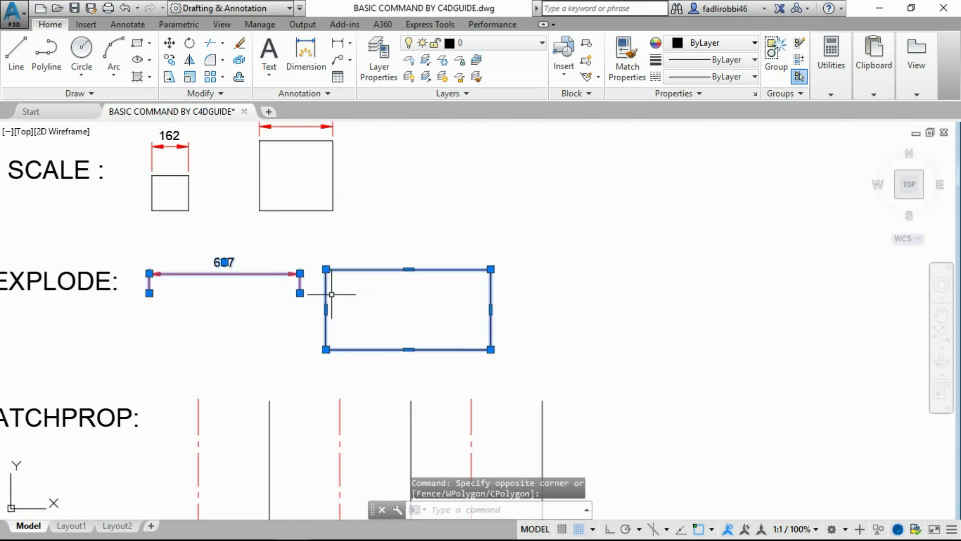
{"action": "key", "text": "Escape"}
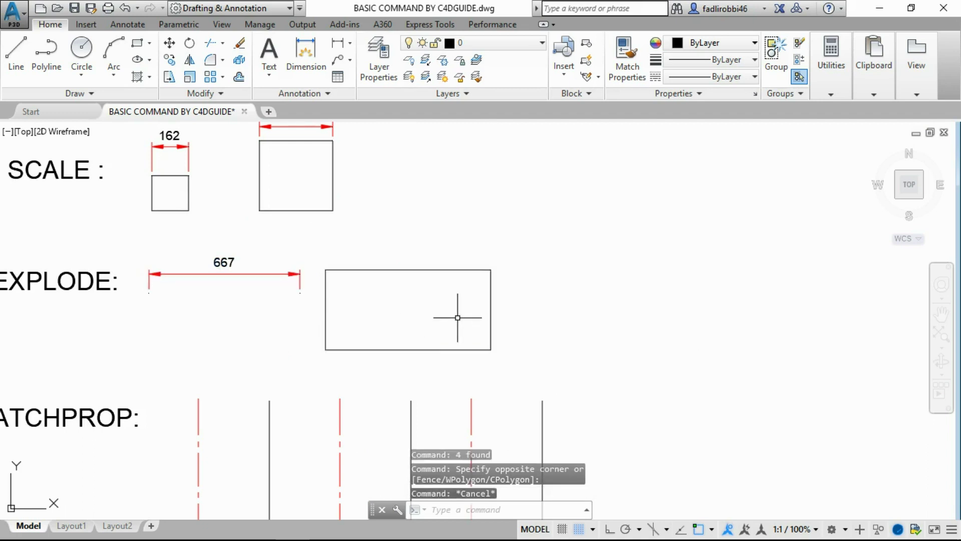
{"action": "middle_click_drag", "start_coordinate": [457, 315], "coordinate": [435, 323]}
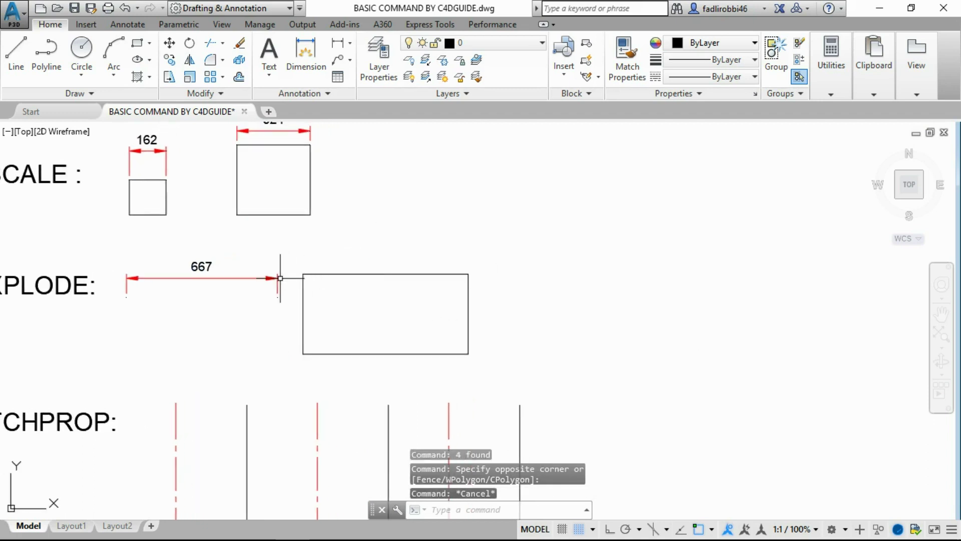
{"action": "left_click", "coordinate": [310, 274]}
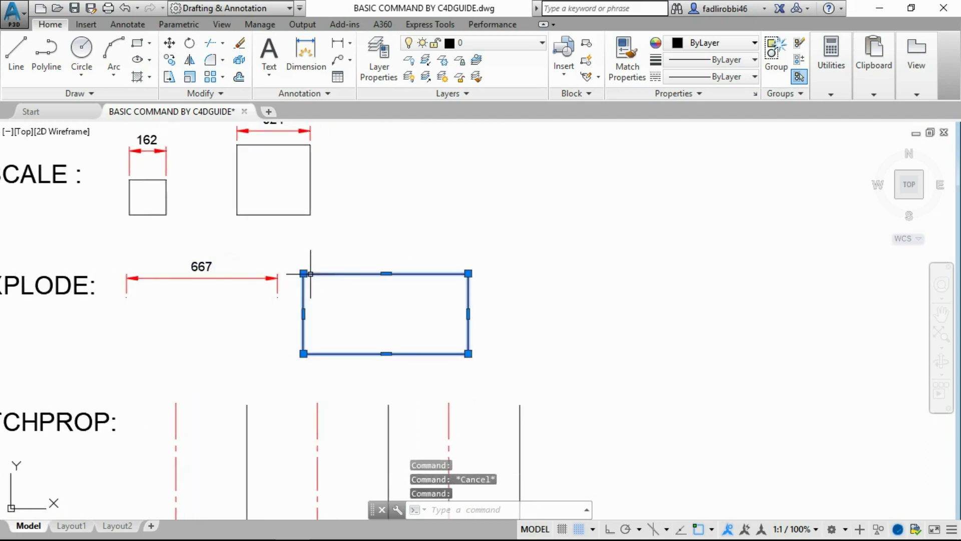
{"action": "key", "text": "Escape"}
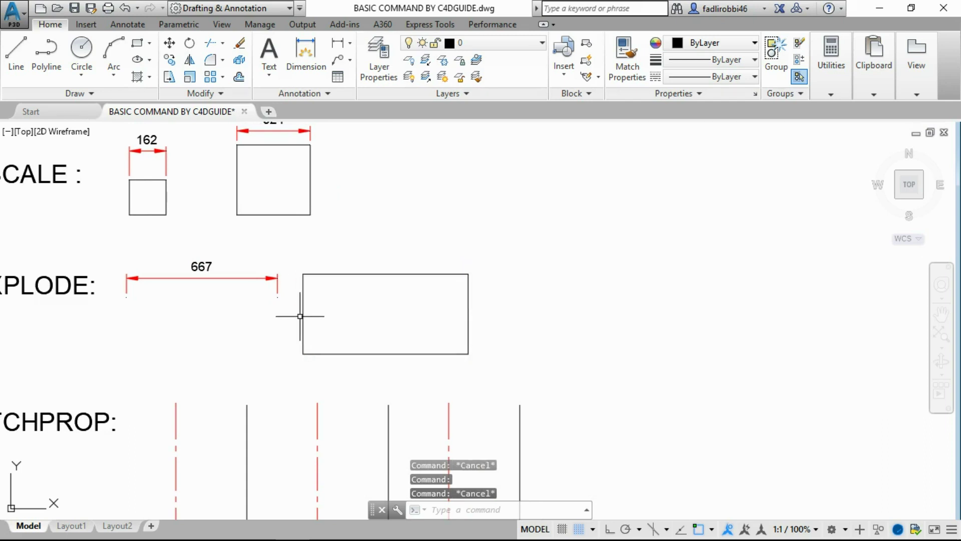
{"action": "key", "text": "Escape"}
{"action": "type", "text": "line"}
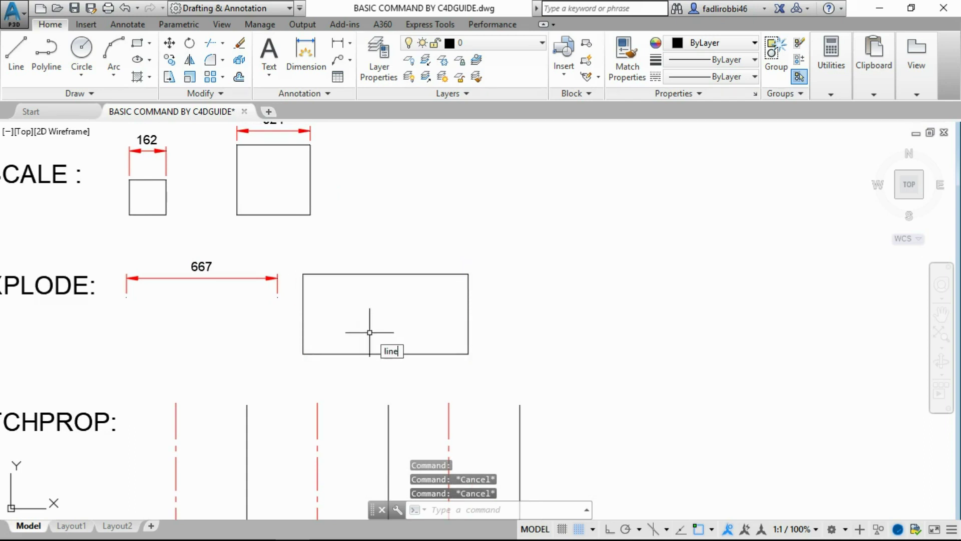
{"action": "key", "text": "Return"}
{"action": "left_click", "coordinate": [513, 276]}
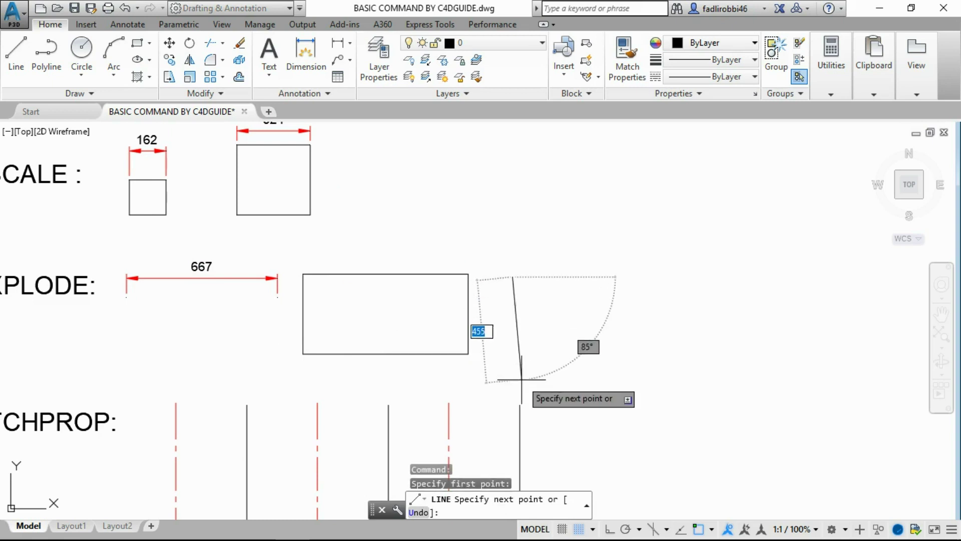
{"action": "key", "text": "F8"}
{"action": "left_click", "coordinate": [523, 356]}
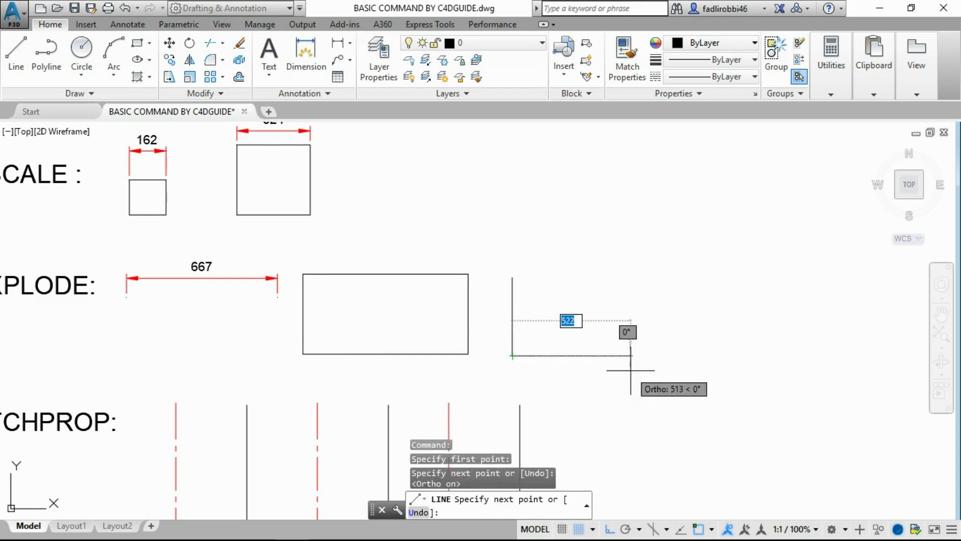
{"action": "left_click", "coordinate": [636, 356]}
{"action": "left_click", "coordinate": [635, 279]}
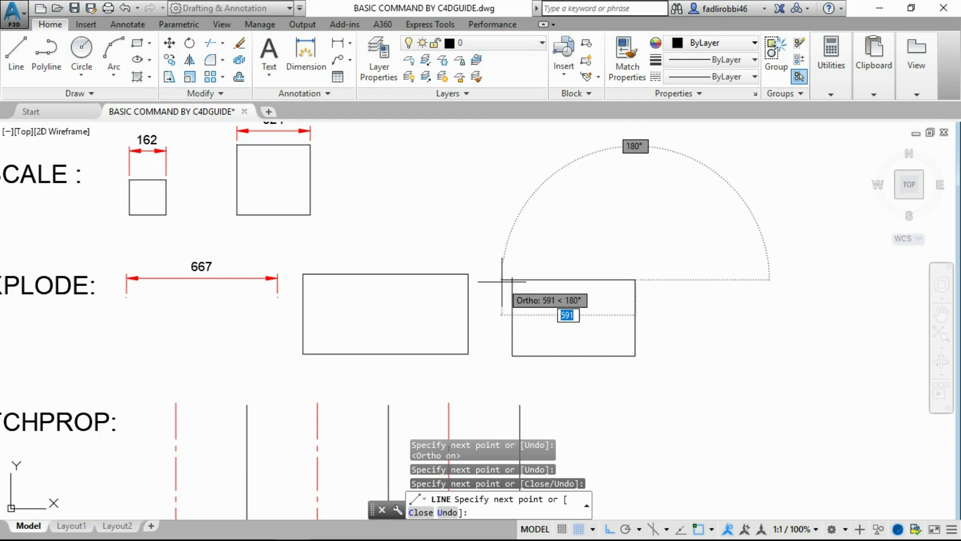
{"action": "key", "text": "Escape"}
{"action": "left_click", "coordinate": [702, 395]}
{"action": "left_click", "coordinate": [509, 258]}
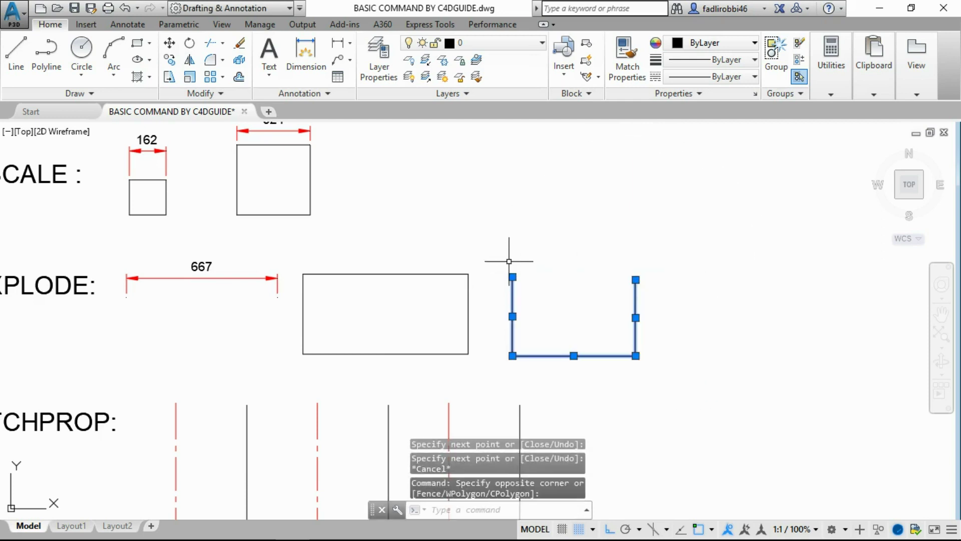
{"action": "key", "text": "Delete"}
{"action": "type", "text": "RECT"}
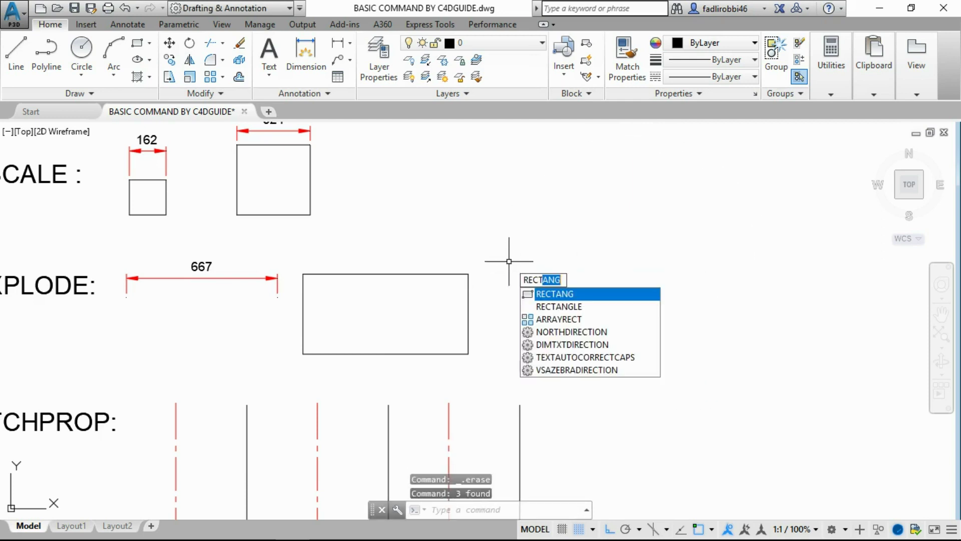
{"action": "key", "text": "Return"}
{"action": "left_click", "coordinate": [510, 261]}
{"action": "left_click", "coordinate": [670, 351]}
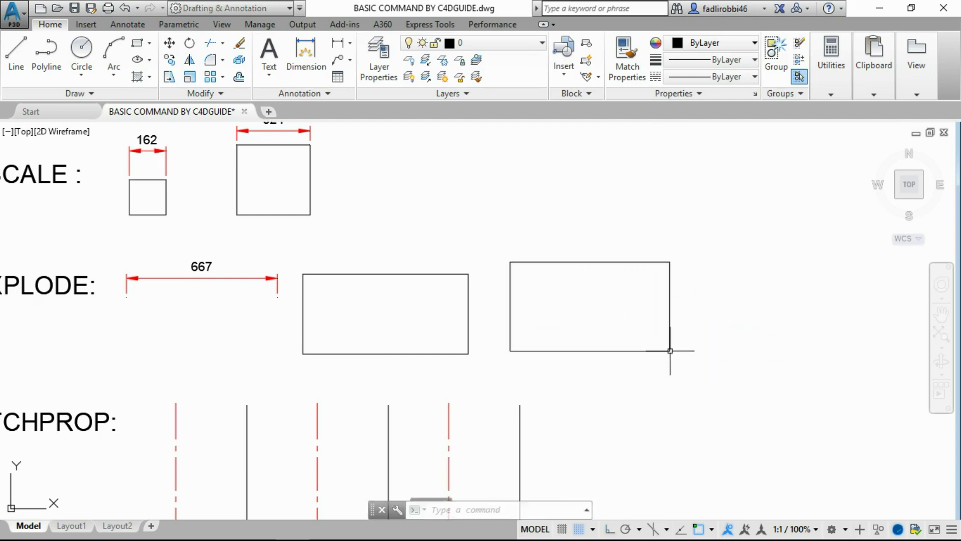
{"action": "key", "text": "Escape"}
{"action": "left_click", "coordinate": [620, 351]}
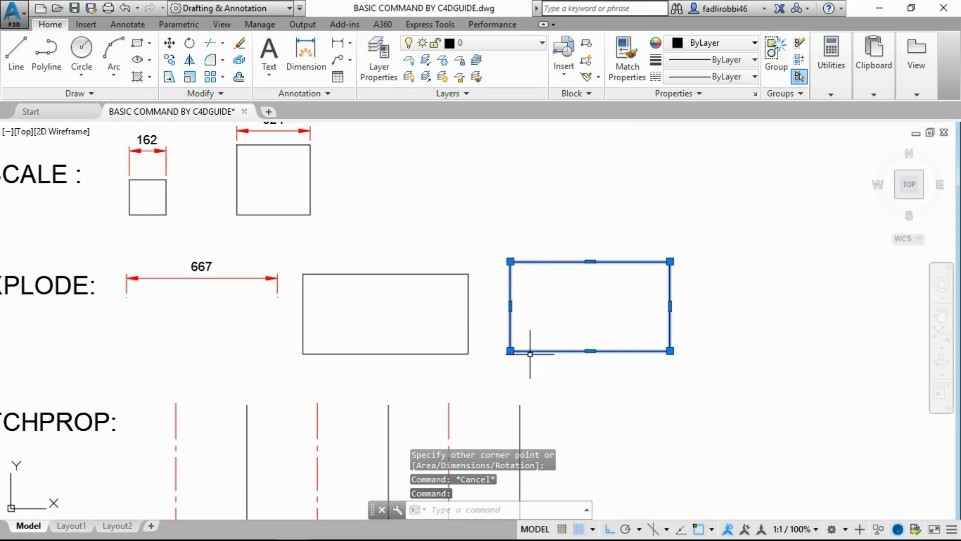
{"action": "key", "text": "Escape"}
{"action": "left_click", "coordinate": [510, 305]}
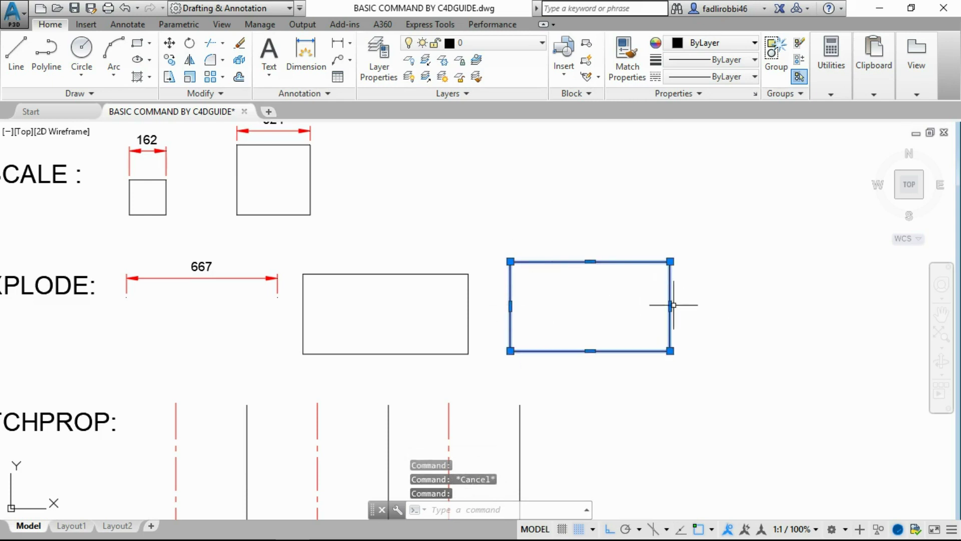
{"action": "left_click", "coordinate": [701, 365]}
{"action": "left_click", "coordinate": [502, 216]}
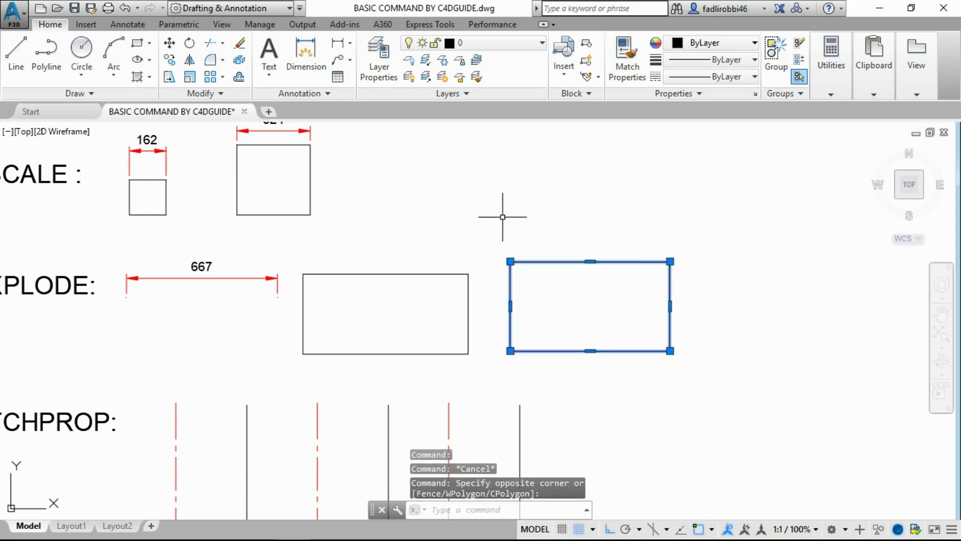
{"action": "key", "text": "Delete"}
{"action": "middle_click_drag", "start_coordinate": [256, 211], "coordinate": [410, 205]}
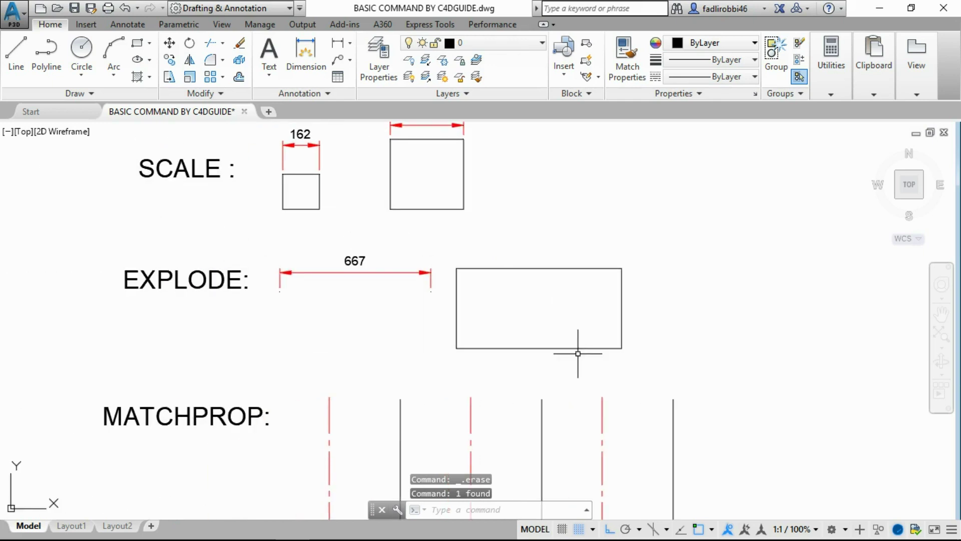
{"action": "left_click", "coordinate": [496, 343]}
{"action": "key", "text": "Escape"}
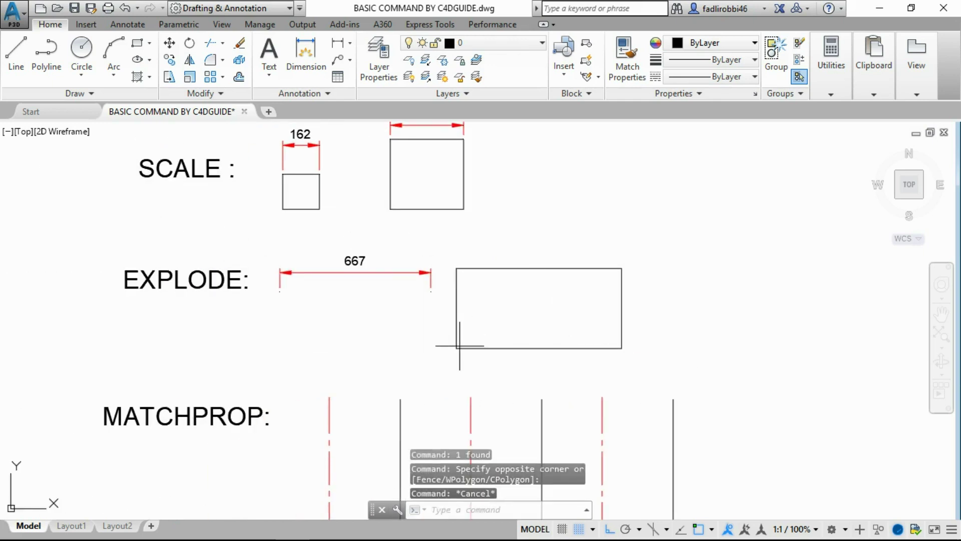
{"action": "left_click", "coordinate": [459, 345]}
{"action": "key", "text": "Escape"}
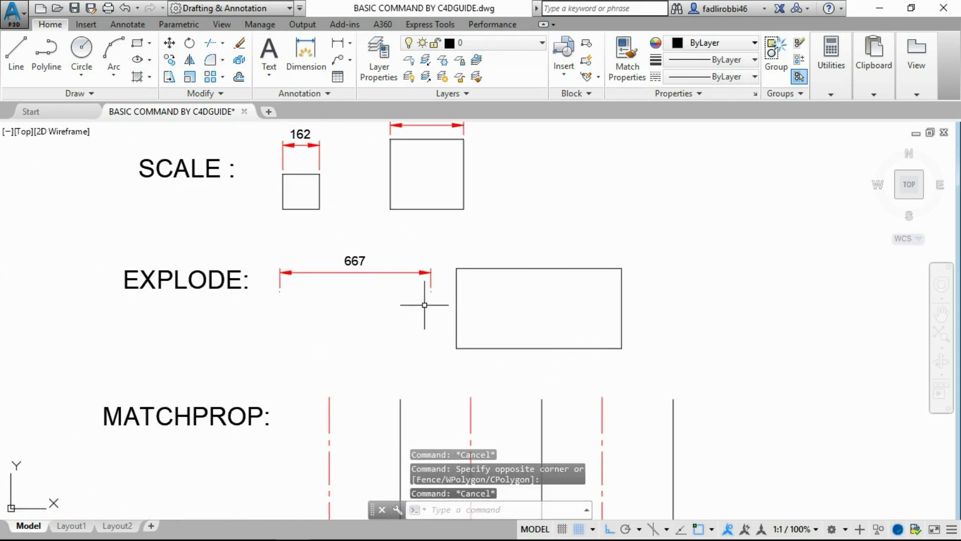
{"action": "key", "text": "Escape"}
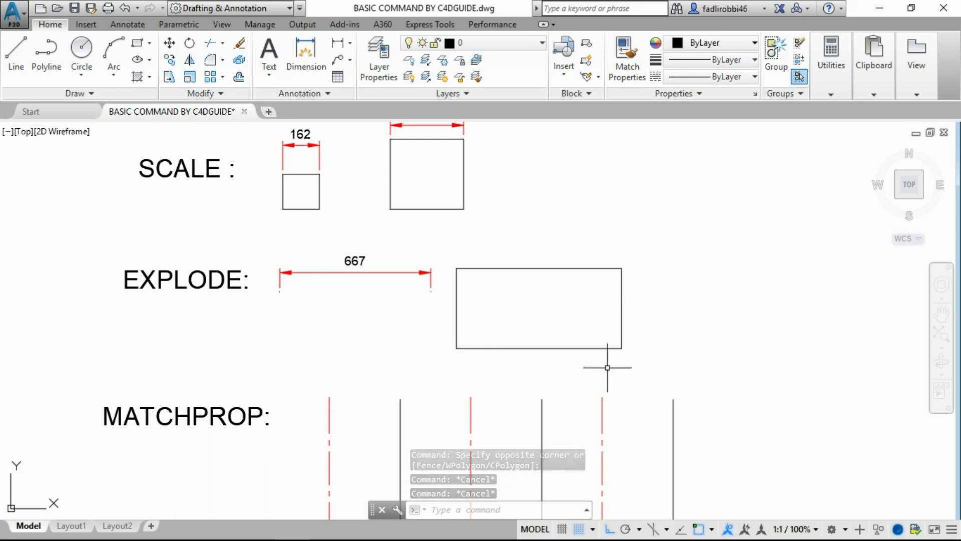
{"action": "left_click", "coordinate": [622, 324]}
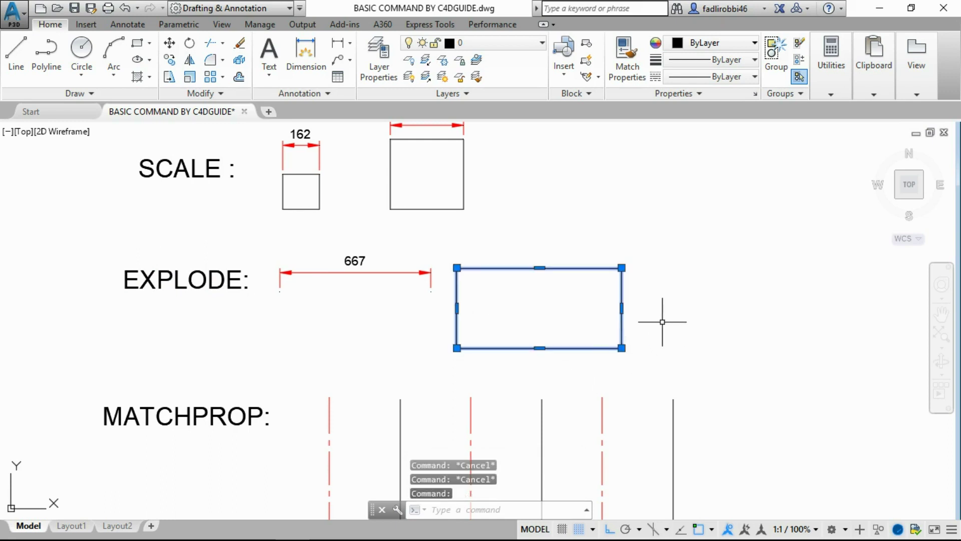
{"action": "key", "text": "Escape"}
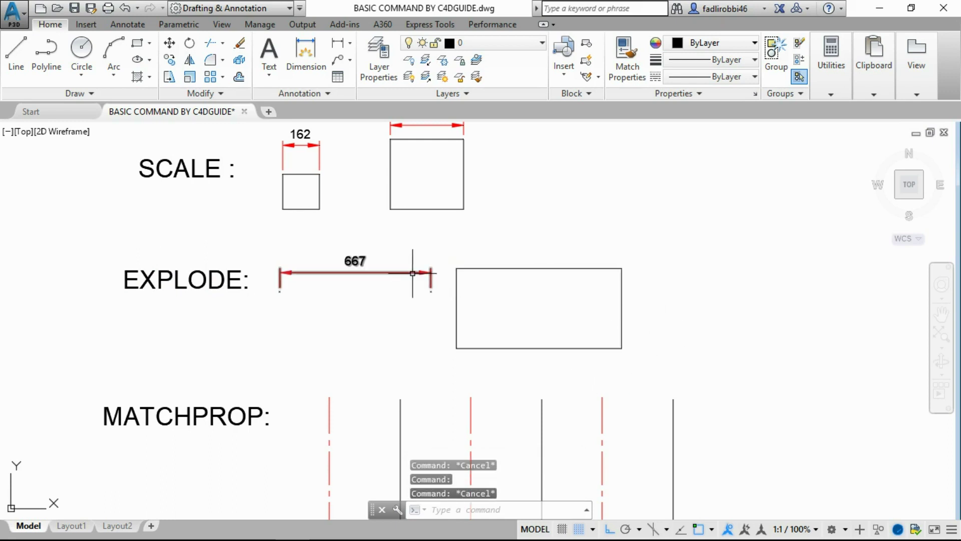
{"action": "left_click", "coordinate": [413, 273]}
{"action": "scroll", "coordinate": [286, 264], "scroll_direction": "up", "scroll_amount": 4}
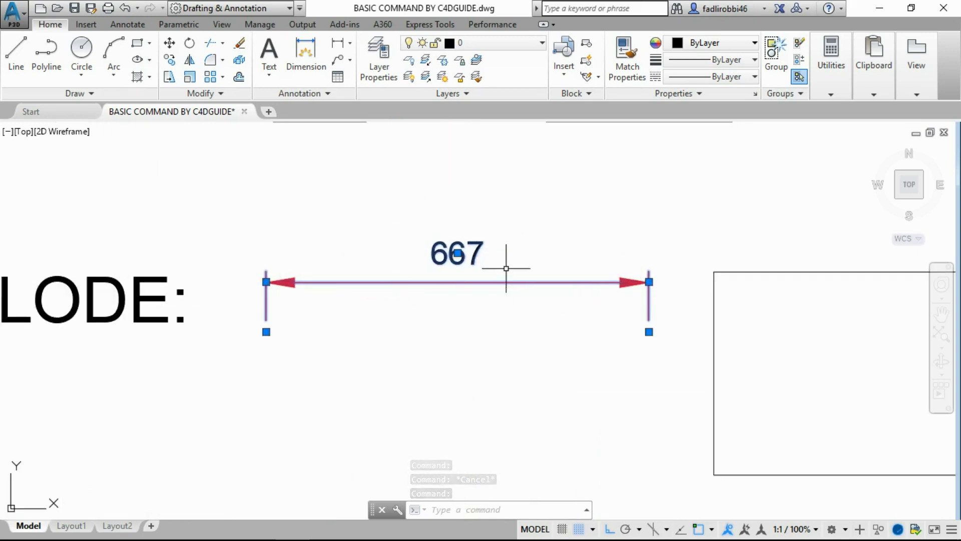
{"action": "key", "text": "Escape"}
{"action": "left_click", "coordinate": [477, 241]}
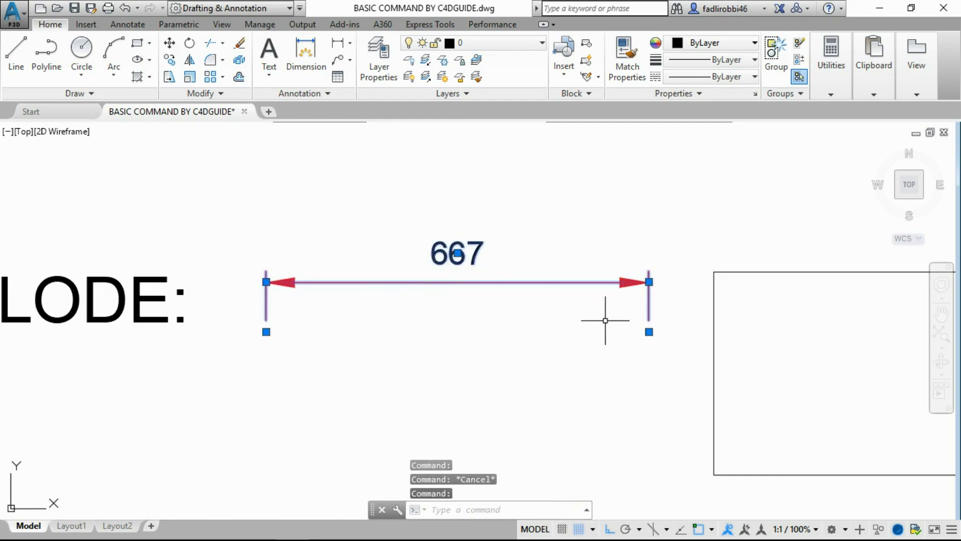
{"action": "key", "text": "Escape"}
{"action": "left_click", "coordinate": [392, 281]}
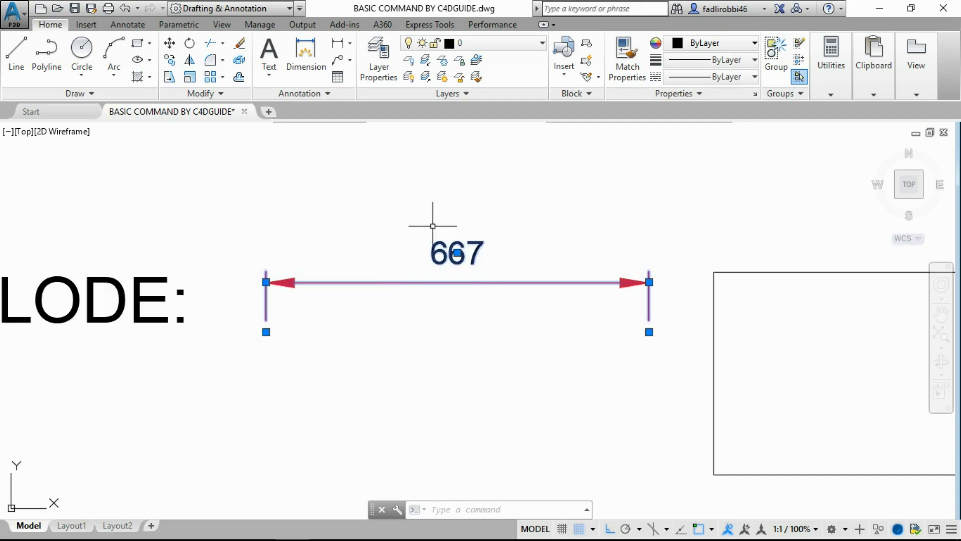
{"action": "key", "text": "Escape"}
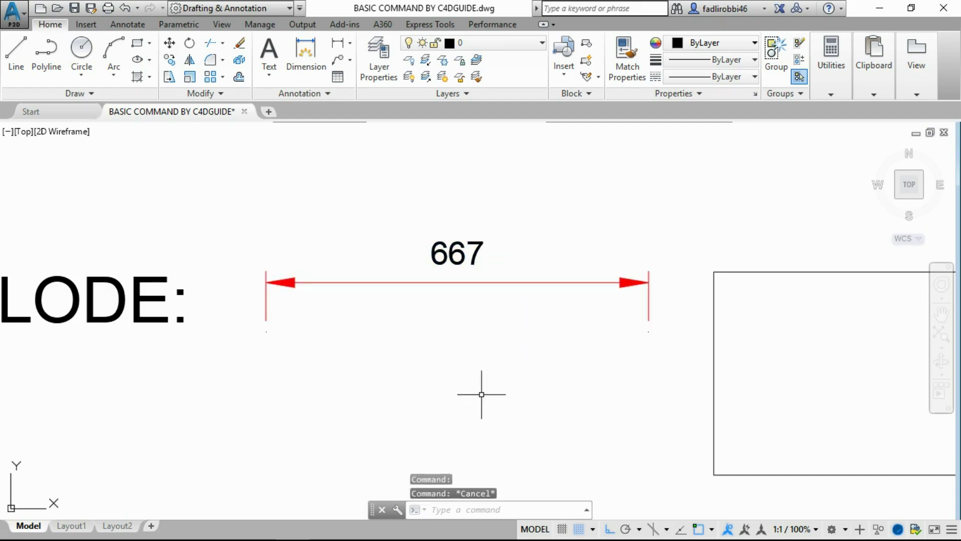
Explode the 667 dimension under EXPLODE
{"action": "type", "text": "EXpl"}
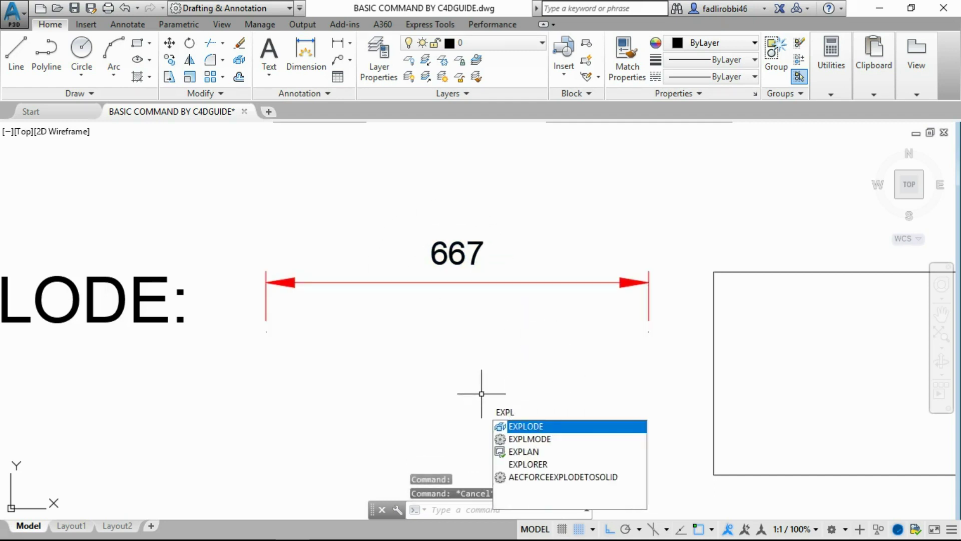
{"action": "type", "text": "ode"}
{"action": "key", "text": "Return"}
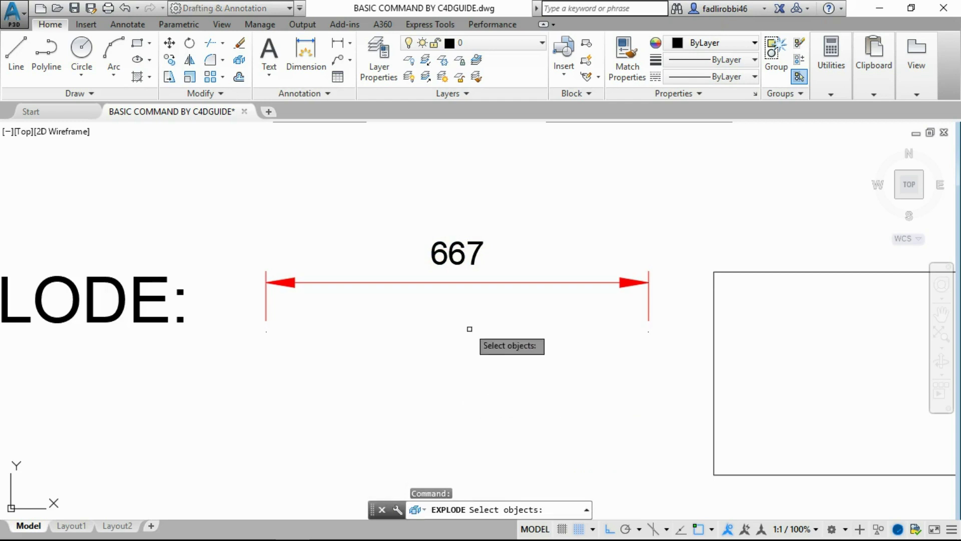
{"action": "left_click", "coordinate": [454, 282]}
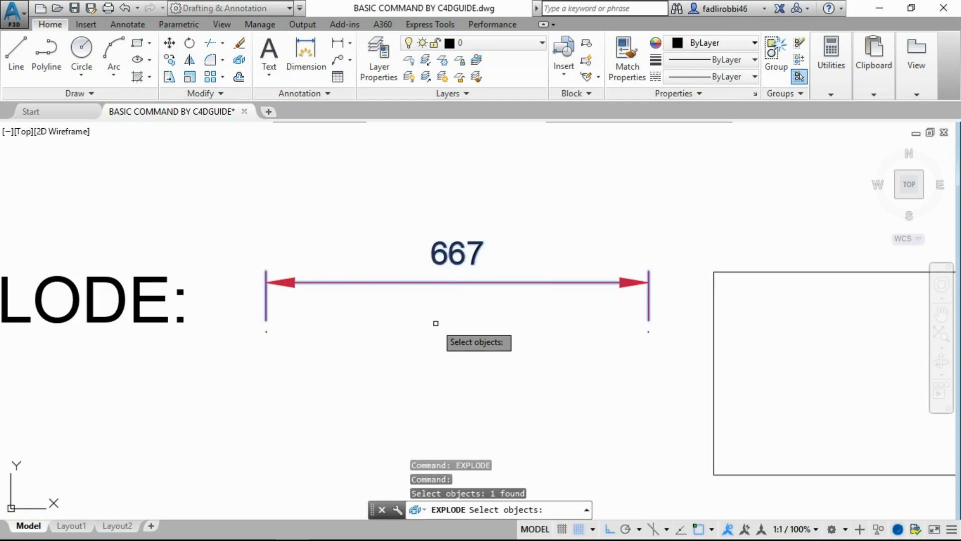
{"action": "key", "text": "Return"}
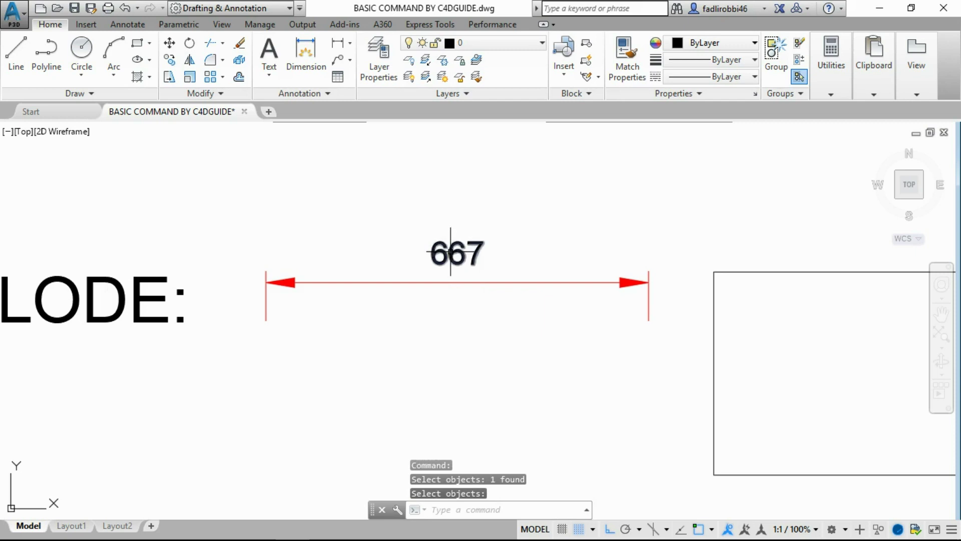
{"action": "key", "text": "Escape"}
Confirm the dimension line and right arrowhead are now separate pieces
{"action": "left_click", "coordinate": [414, 283]}
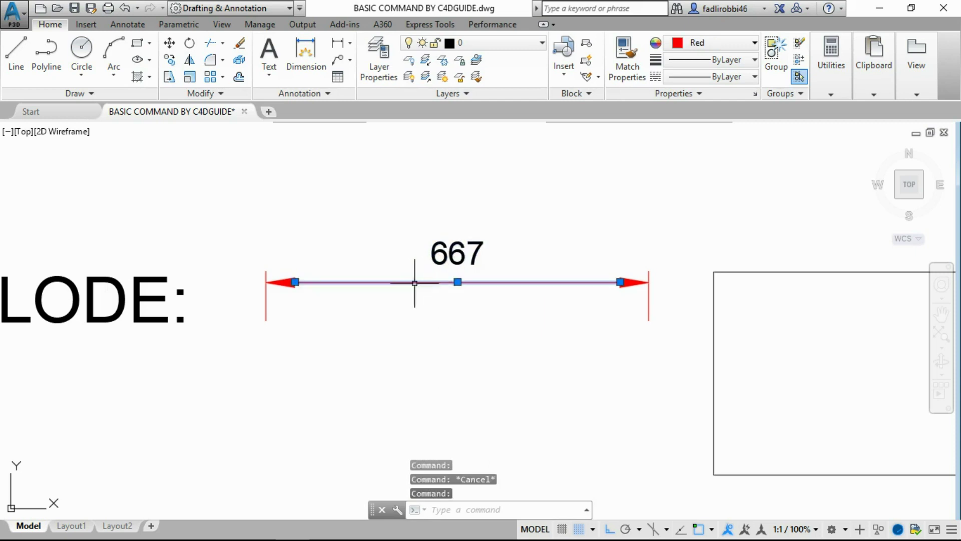
{"action": "key", "text": "Escape"}
{"action": "left_click", "coordinate": [636, 281]}
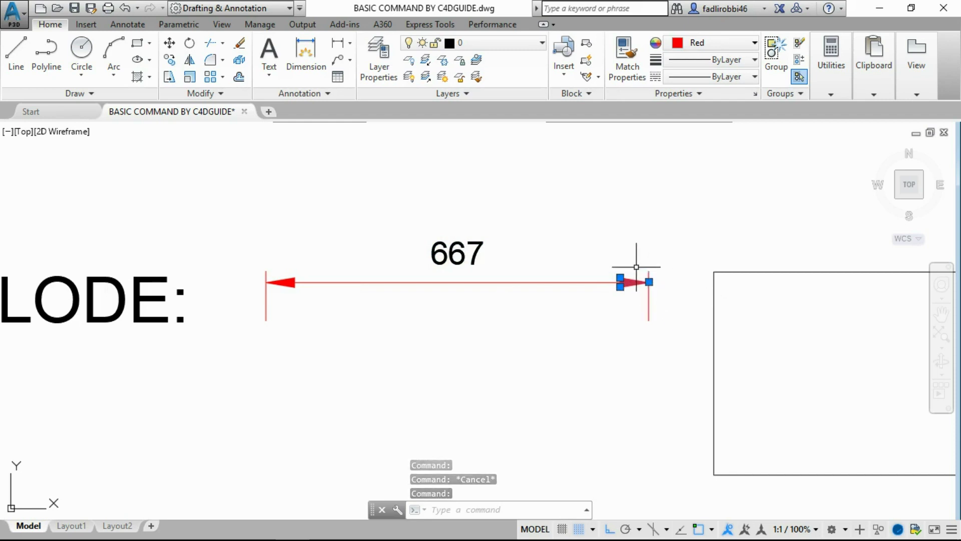
{"action": "key", "text": "Escape"}
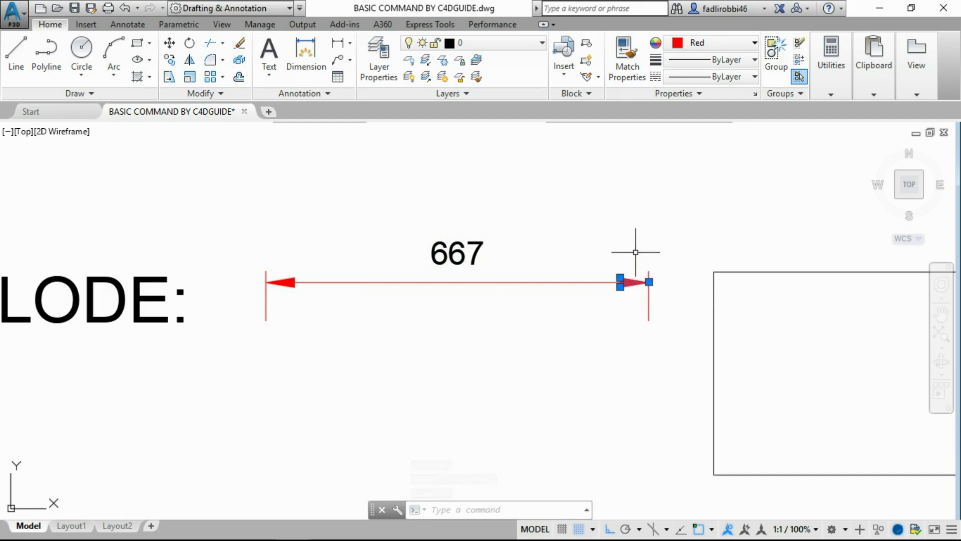
{"action": "key", "text": "Escape"}
{"action": "middle_click_drag", "start_coordinate": [712, 313], "coordinate": [308, 251]}
Explode the EXPLODE-row rectangle, then check that its right, bottom and left edges select separately
{"action": "scroll", "coordinate": [365, 251], "scroll_direction": "down", "scroll_amount": 2}
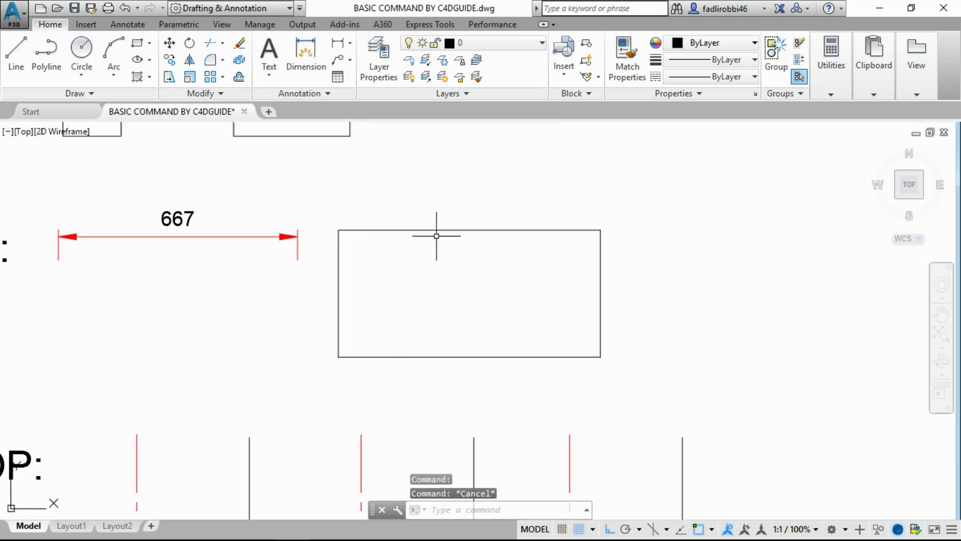
{"action": "left_click", "coordinate": [443, 230]}
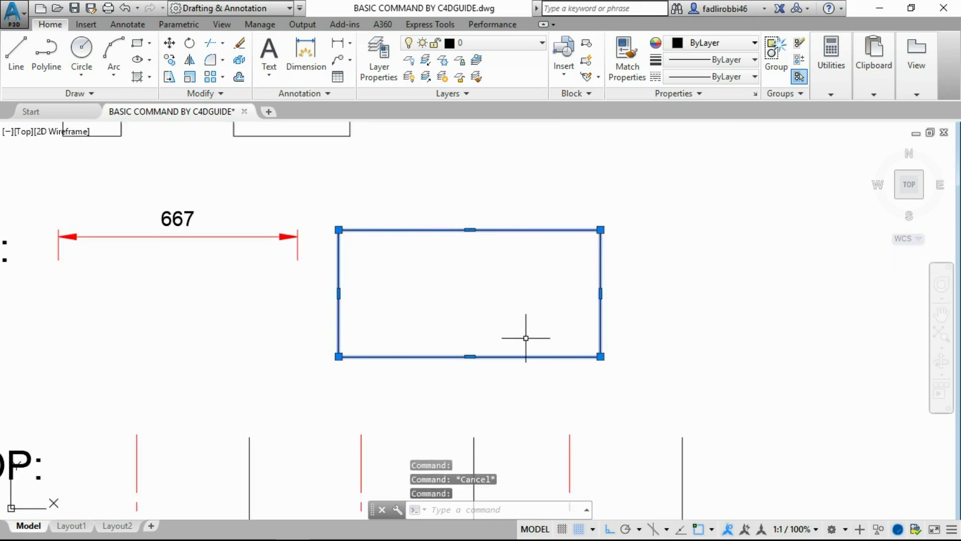
{"action": "key", "text": "Escape"}
{"action": "type", "text": "explode"}
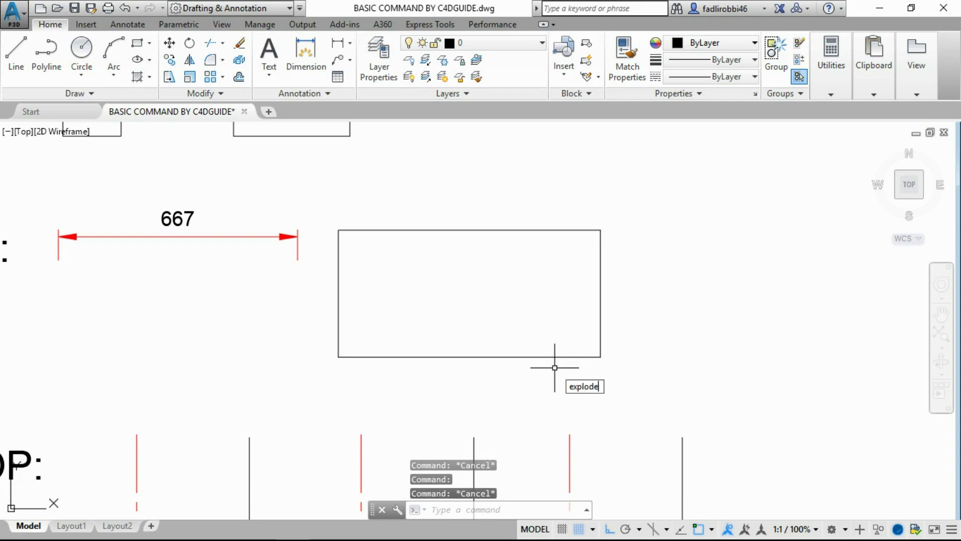
{"action": "key", "text": "Return"}
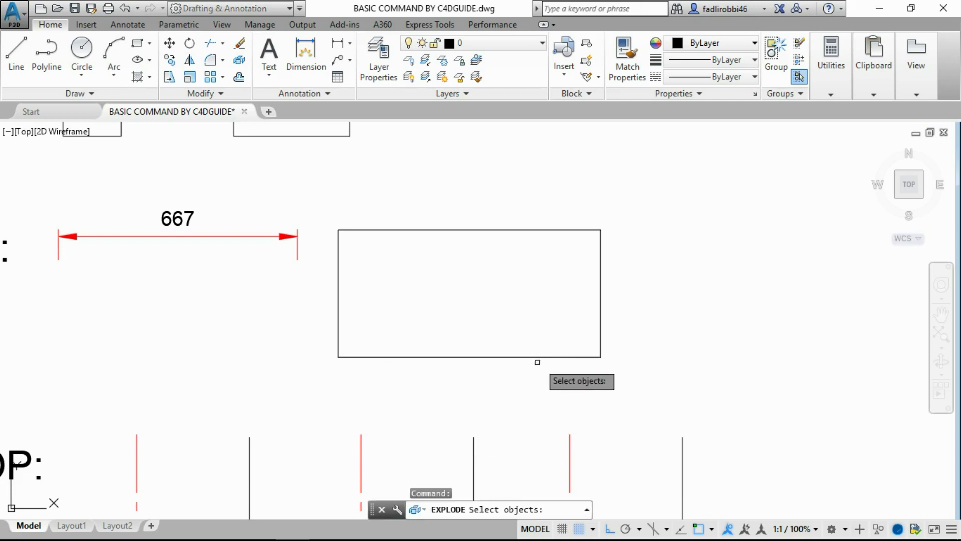
{"action": "left_click", "coordinate": [523, 357]}
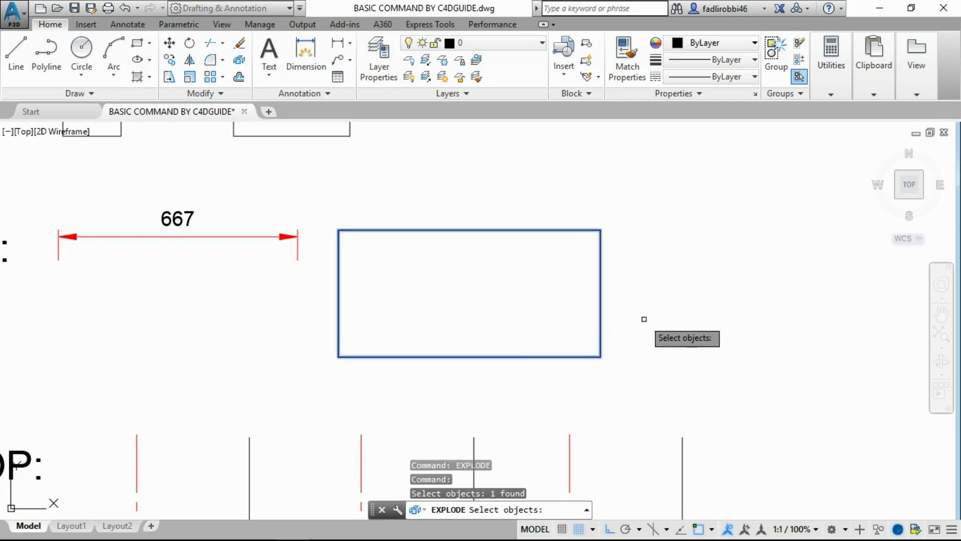
{"action": "key", "text": "Return"}
{"action": "left_click", "coordinate": [603, 303]}
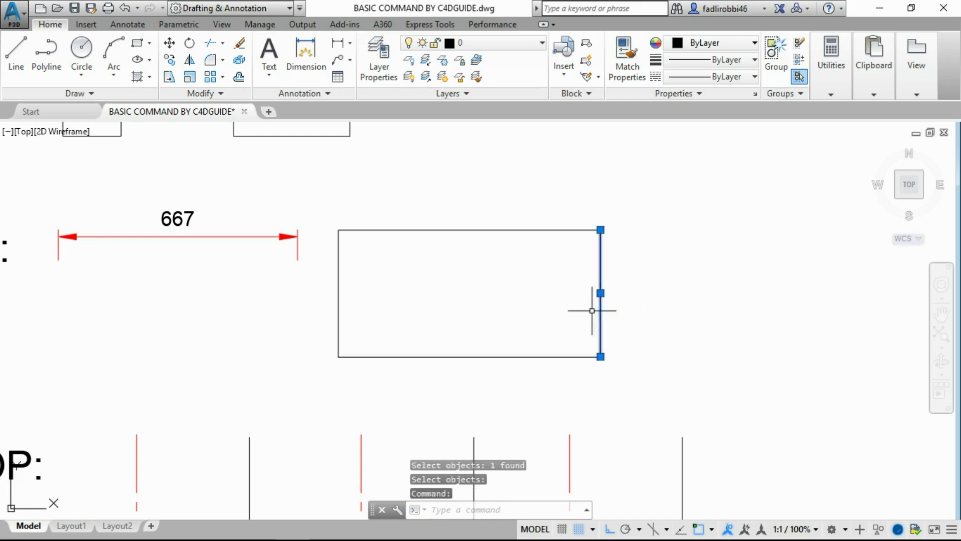
{"action": "left_click", "coordinate": [509, 358]}
{"action": "left_click", "coordinate": [339, 293]}
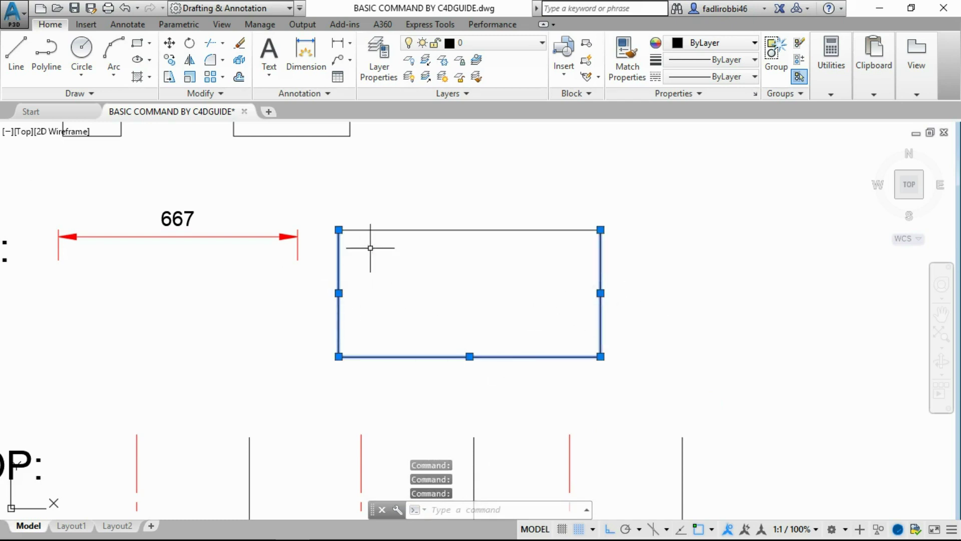
{"action": "key", "text": "Escape"}
{"action": "scroll", "coordinate": [435, 282], "scroll_direction": "down", "scroll_amount": 5}
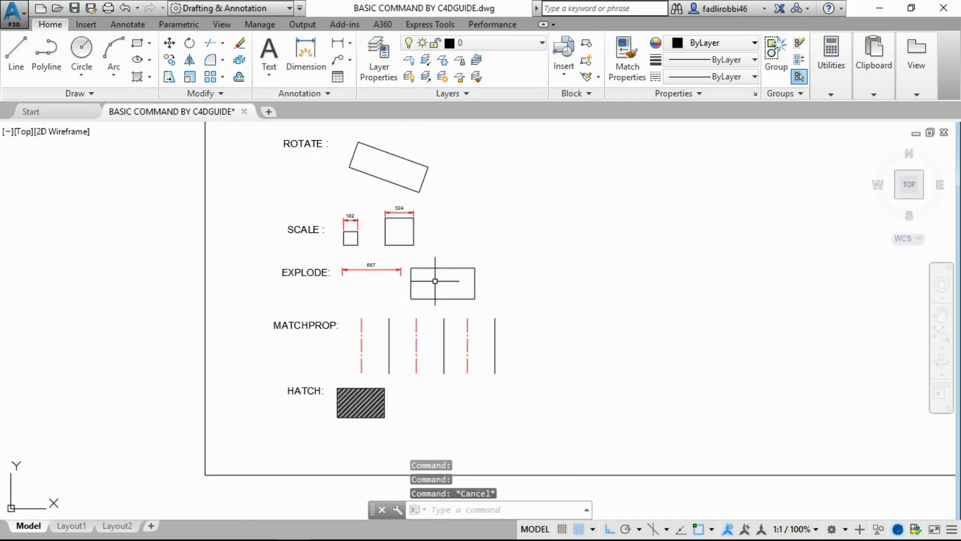
Zoom and pan until the MATCHPROP row of red dashed and black lines fills the view
{"action": "scroll", "coordinate": [462, 293], "scroll_direction": "up", "scroll_amount": 4}
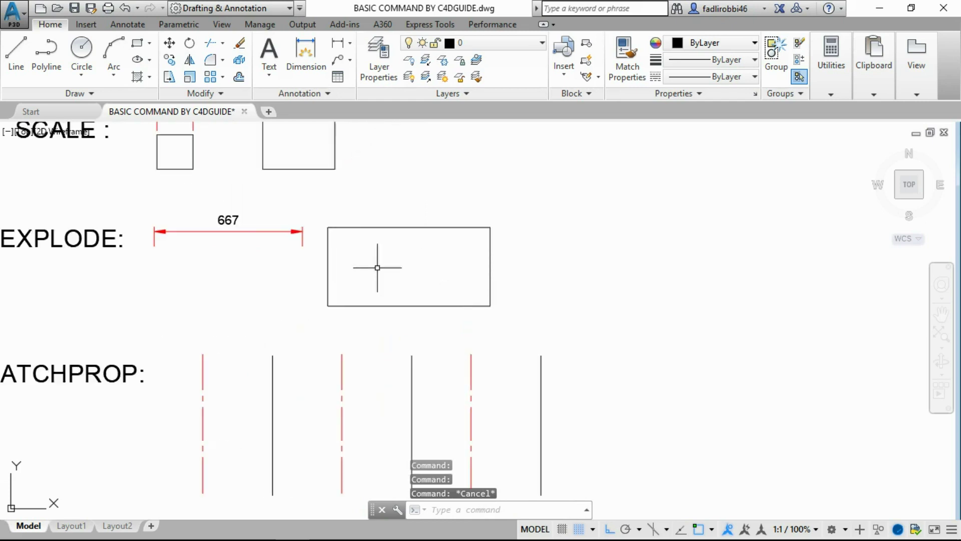
{"action": "mouse_move", "coordinate": [377, 267]}
{"action": "middle_mouse_down"}
{"action": "mouse_move", "coordinate": [496, 308]}
{"action": "mouse_move", "coordinate": [562, 347]}
{"action": "middle_mouse_up"}
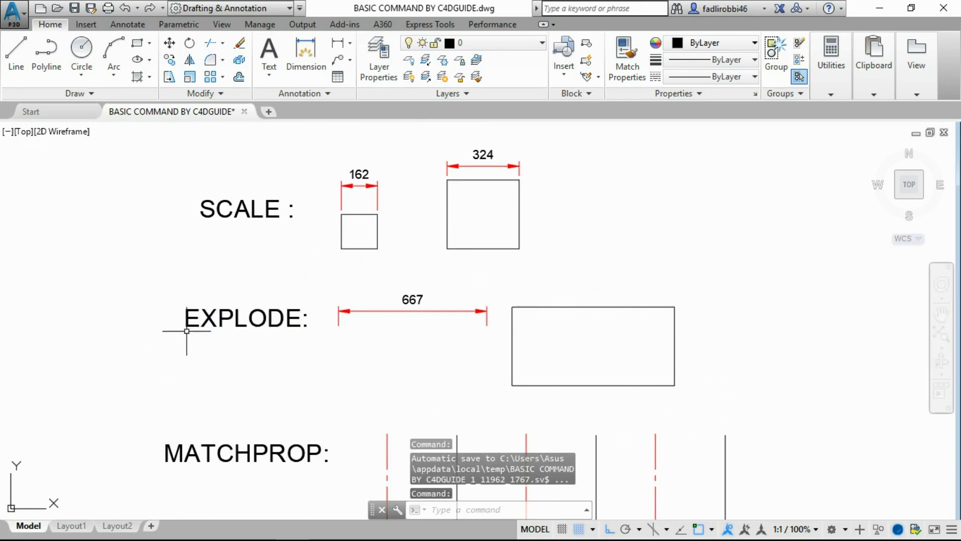
{"action": "middle_click_drag", "start_coordinate": [186, 331], "coordinate": [307, 353]}
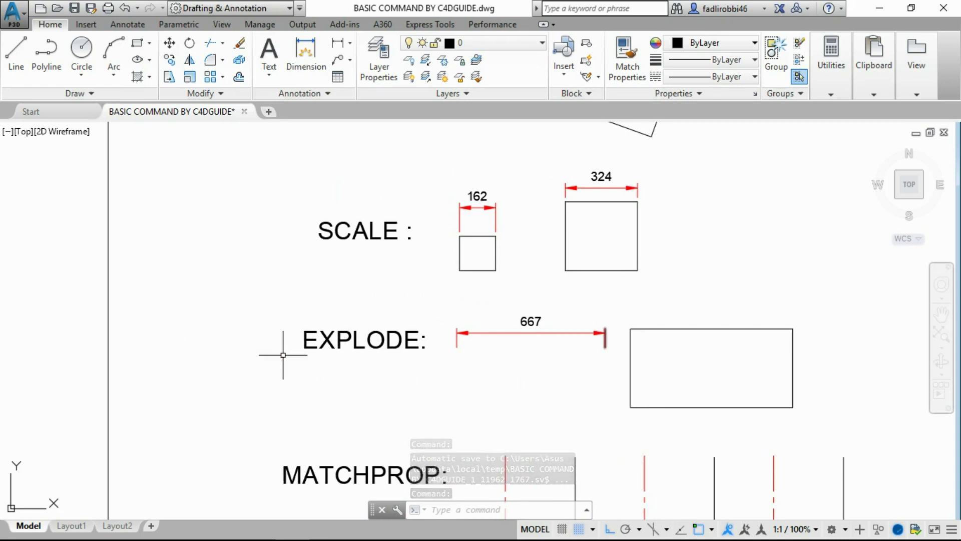
{"action": "scroll", "coordinate": [420, 306], "scroll_direction": "down", "scroll_amount": 2}
{"action": "middle_click_drag", "start_coordinate": [577, 420], "coordinate": [512, 277]}
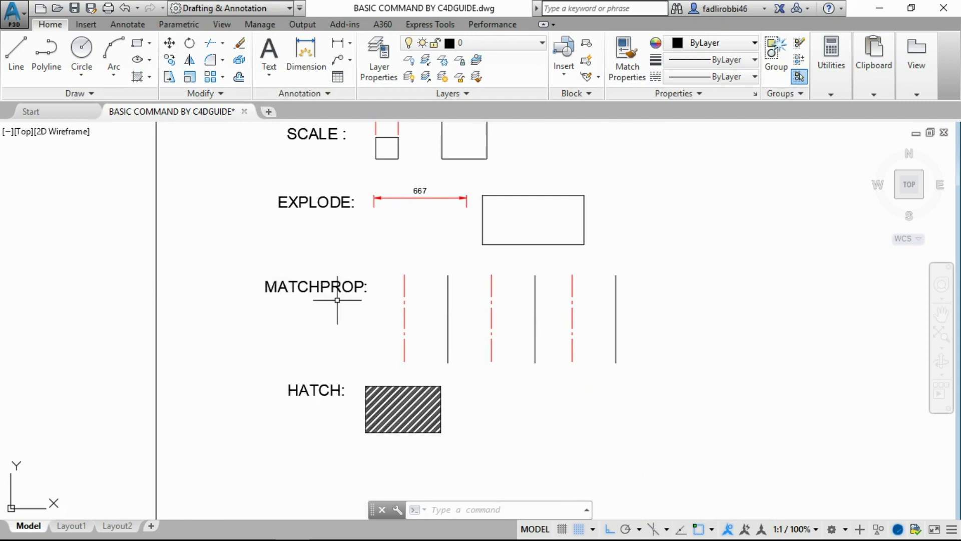
{"action": "scroll", "coordinate": [343, 299], "scroll_direction": "up", "scroll_amount": 2}
{"action": "scroll", "coordinate": [386, 299], "scroll_direction": "down", "scroll_amount": 2}
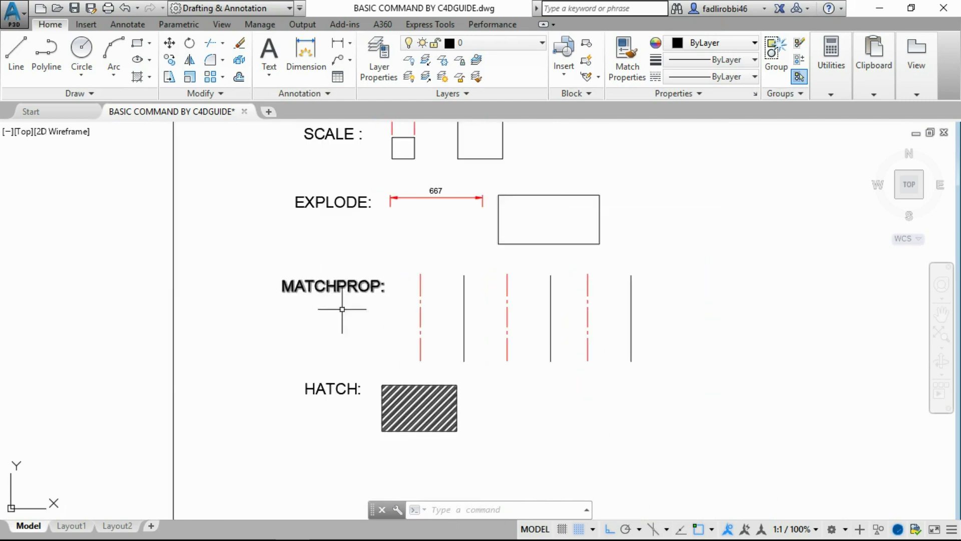
{"action": "scroll", "coordinate": [401, 301], "scroll_direction": "up", "scroll_amount": 2}
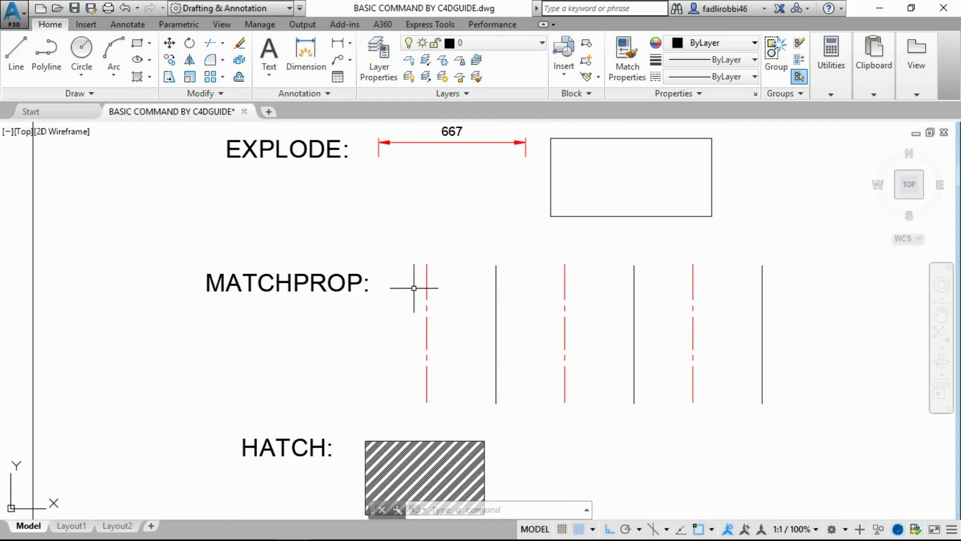
{"action": "scroll", "coordinate": [414, 288], "scroll_direction": "up", "scroll_amount": 2}
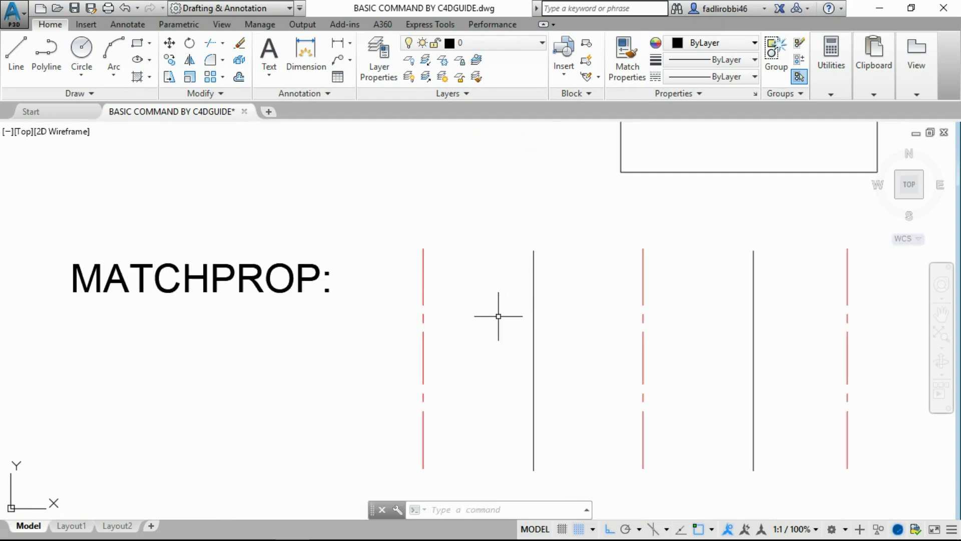
{"action": "scroll", "coordinate": [498, 316], "scroll_direction": "down", "scroll_amount": 2}
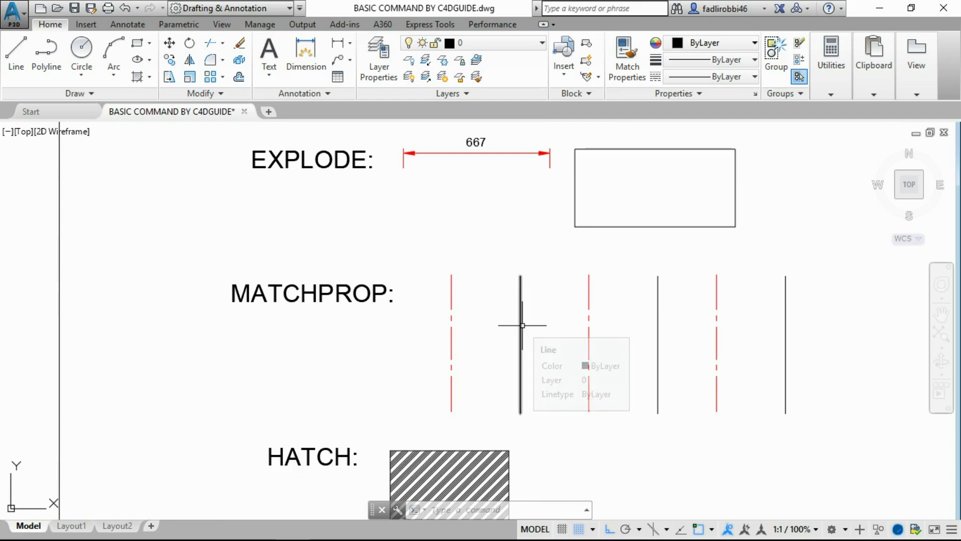
{"action": "middle_click_drag", "start_coordinate": [517, 324], "coordinate": [505, 312]}
{"action": "scroll", "coordinate": [508, 313], "scroll_direction": "up", "scroll_amount": 4}
{"action": "scroll", "coordinate": [482, 252], "scroll_direction": "down", "scroll_amount": 2}
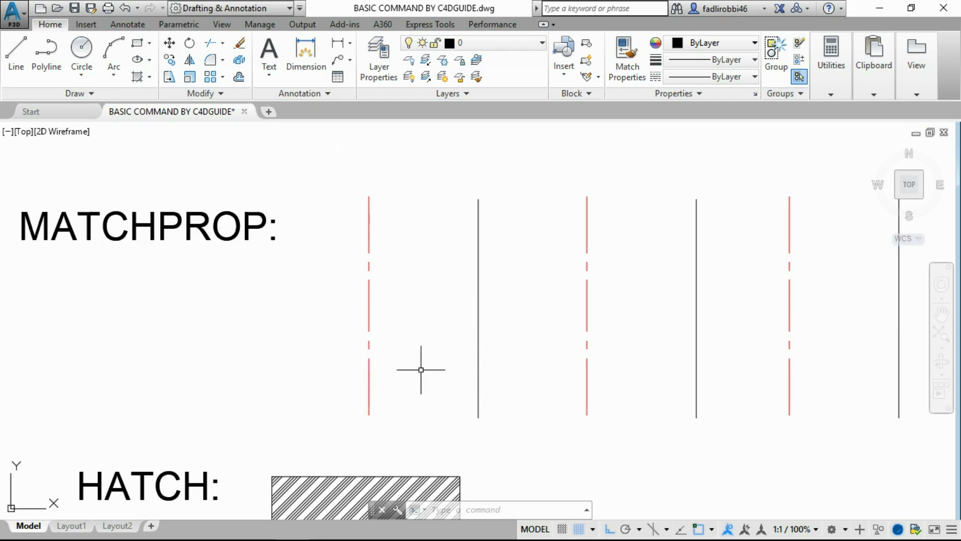
{"action": "key", "text": "Escape"}
{"action": "left_click", "coordinate": [478, 249]}
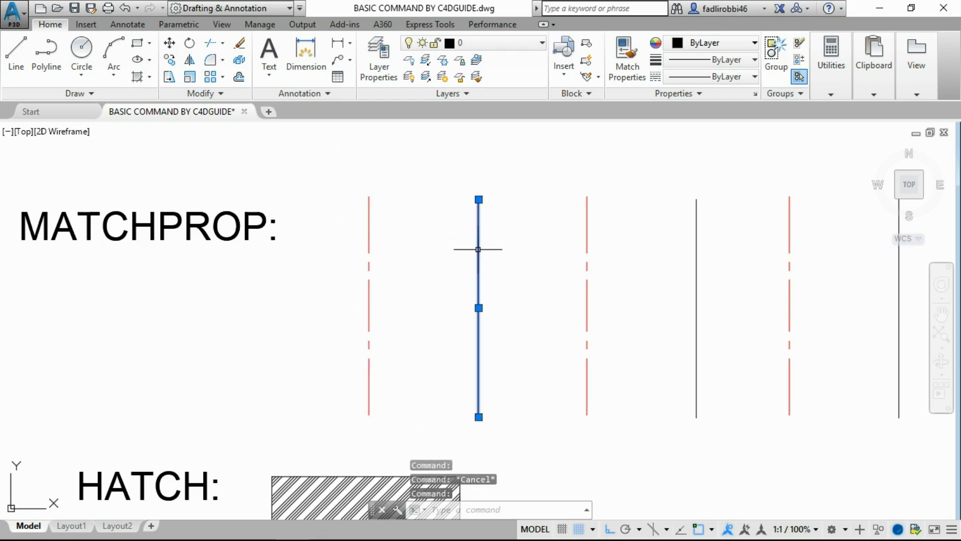
{"action": "right_click", "coordinate": [479, 197]}
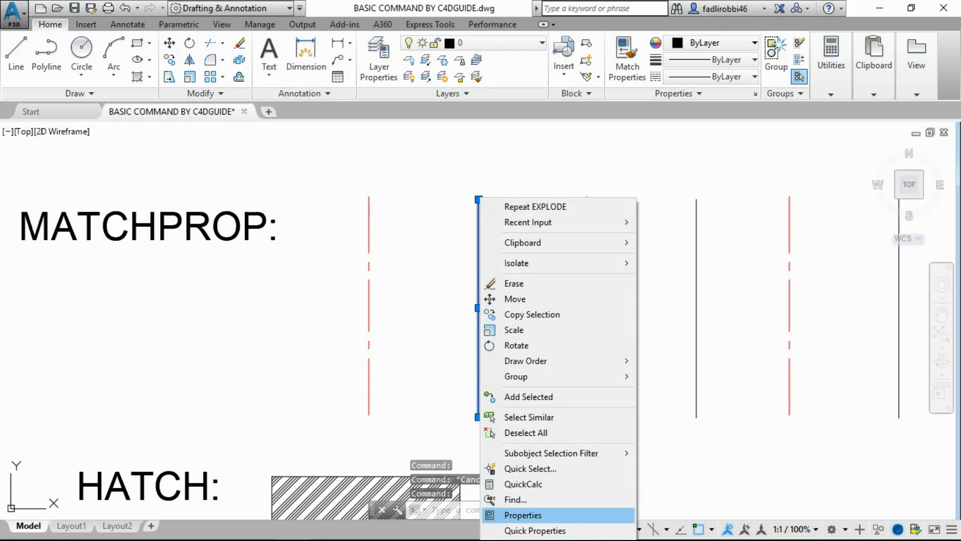
{"action": "left_click", "coordinate": [514, 514]}
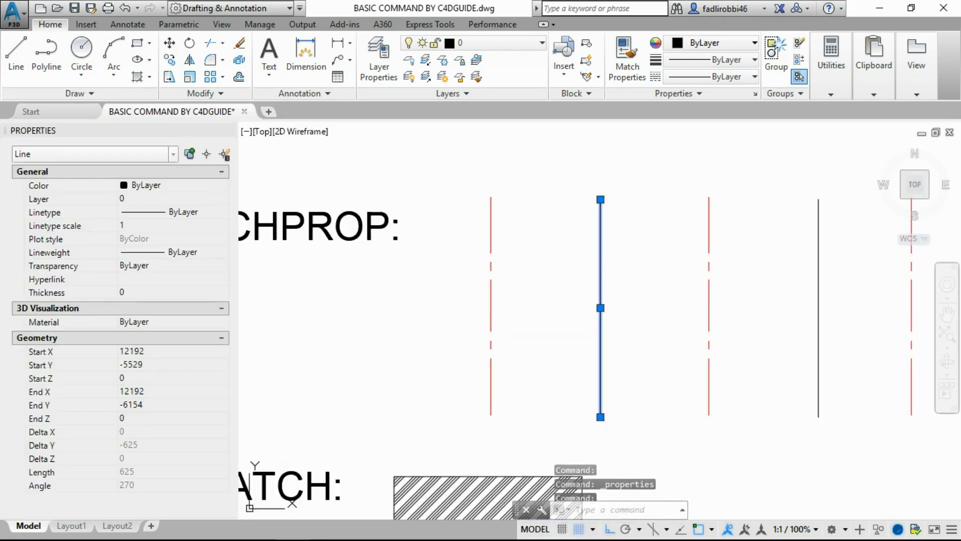
{"action": "left_click", "coordinate": [223, 186]}
{"action": "key", "text": "Escape"}
{"action": "key", "text": "ctrl+1"}
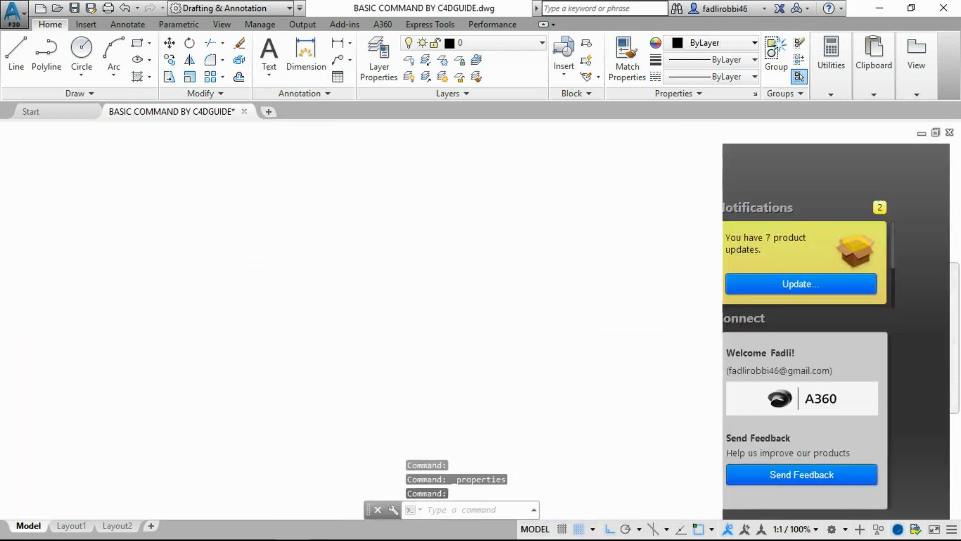
{"action": "key", "text": "Escape"}
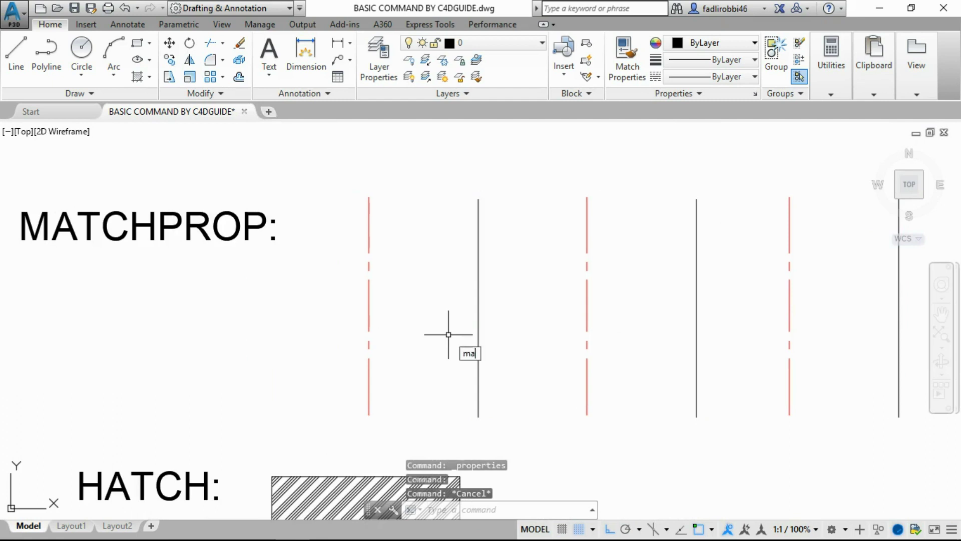
Use MATCHPROP to give the second line the red dashed line's style
{"action": "key", "text": "Return"}
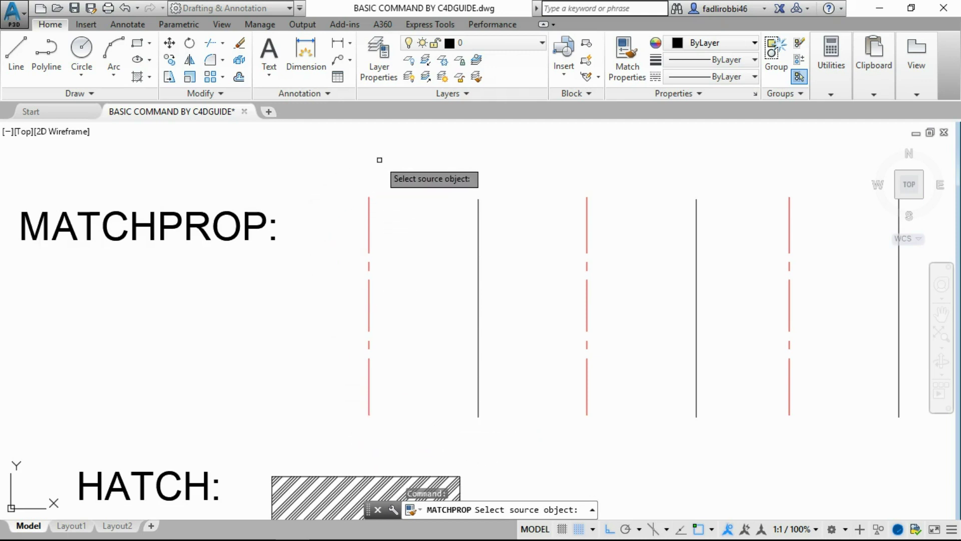
{"action": "left_click", "coordinate": [370, 239]}
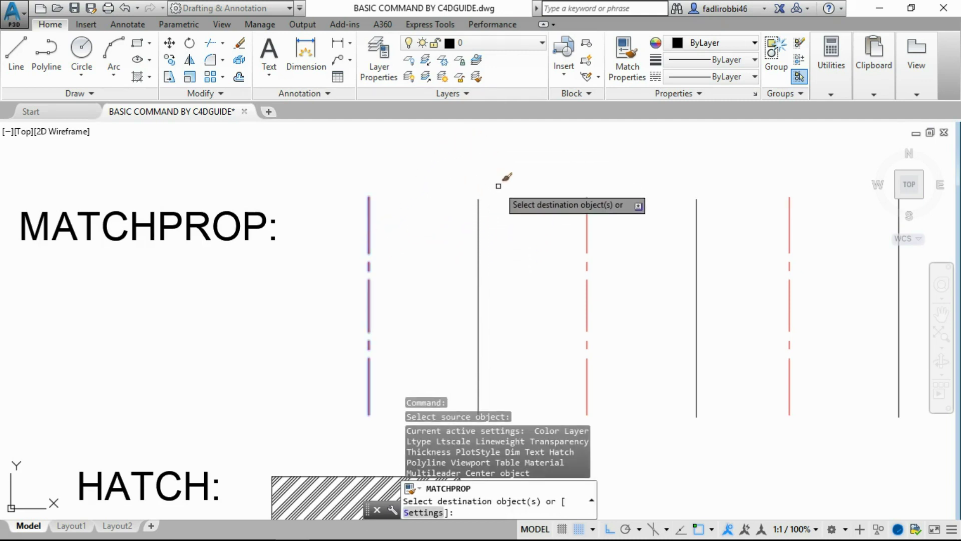
{"action": "left_click", "coordinate": [481, 239]}
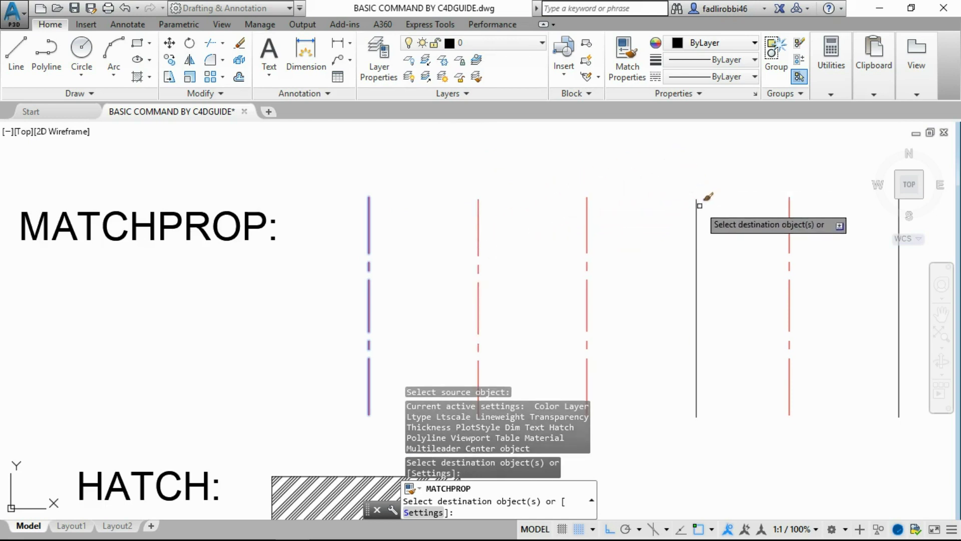
{"action": "key", "text": "Escape"}
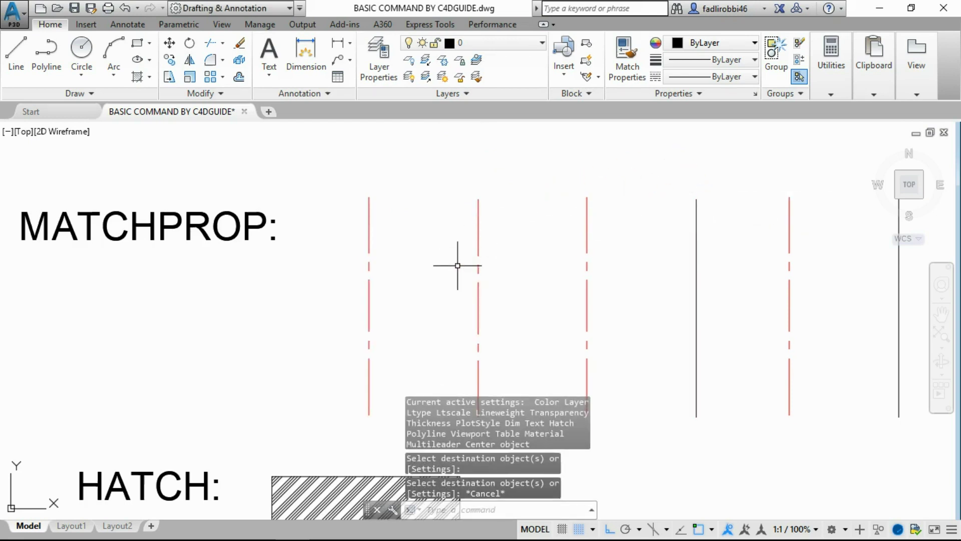
{"action": "type", "text": "ma"}
Match the third and second lines to the fourth, solid black line
{"action": "key", "text": "Return"}
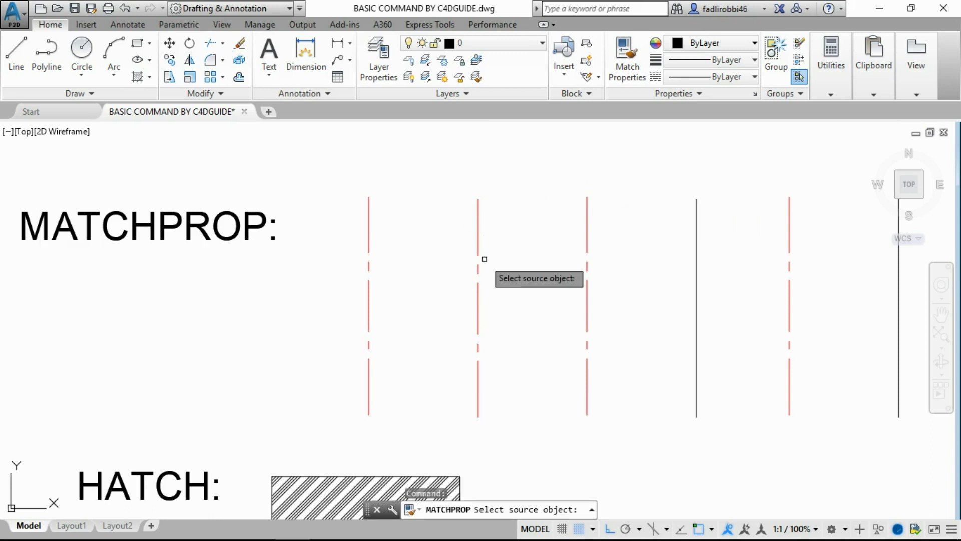
{"action": "left_click", "coordinate": [696, 238]}
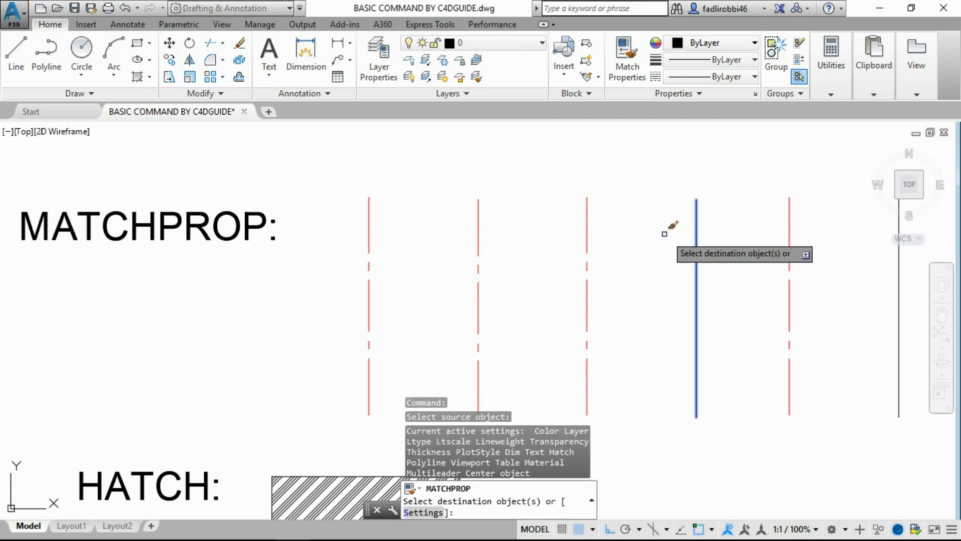
{"action": "left_click", "coordinate": [588, 231]}
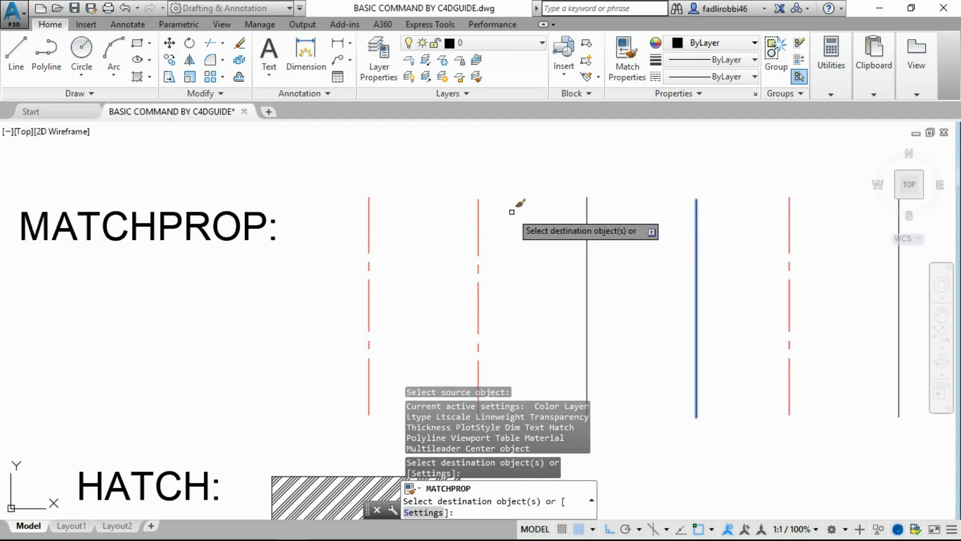
{"action": "left_click", "coordinate": [478, 220]}
{"action": "key", "text": "Escape"}
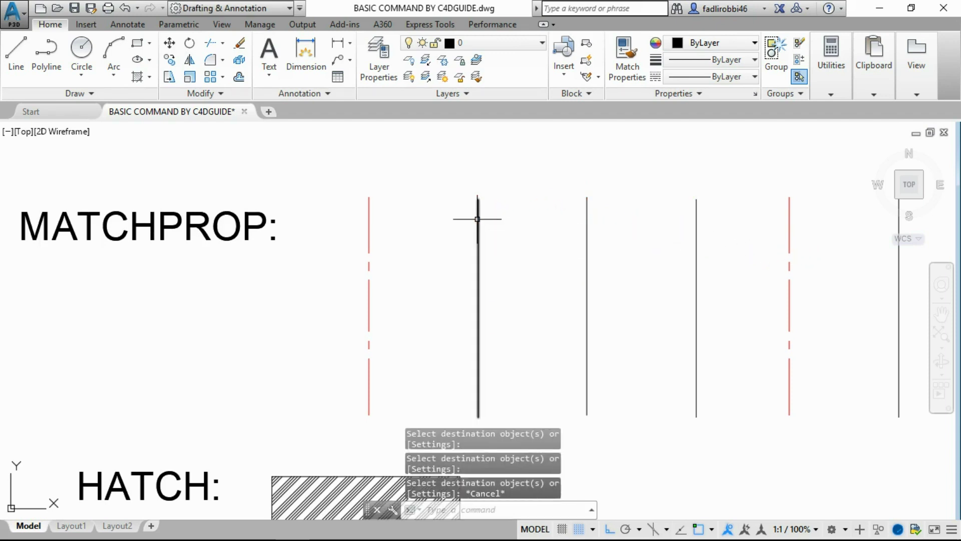
{"action": "mouse_move", "coordinate": [477, 219]}
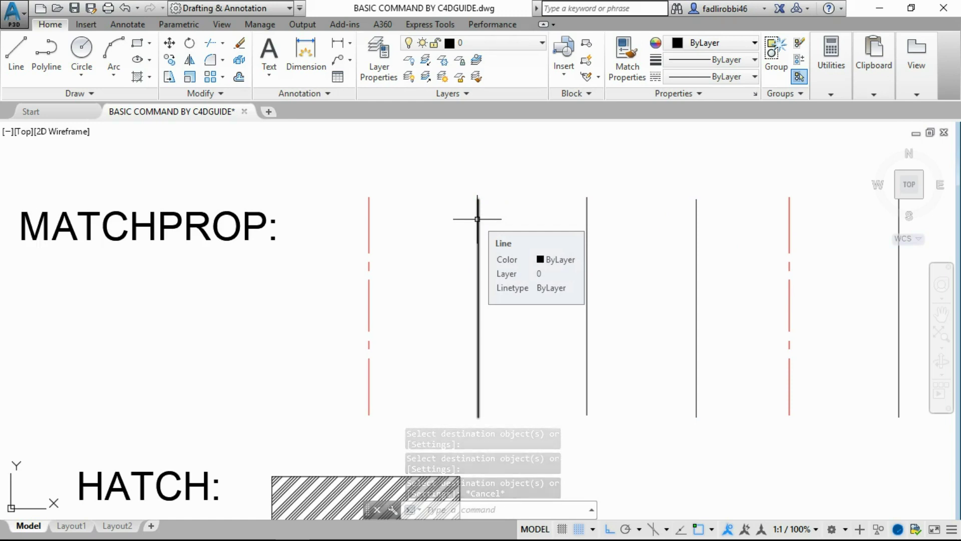
Draw a circle in the empty space left of the HATCH label and its hatched rectangle
{"action": "middle_click_drag", "start_coordinate": [314, 429], "coordinate": [322, 245]}
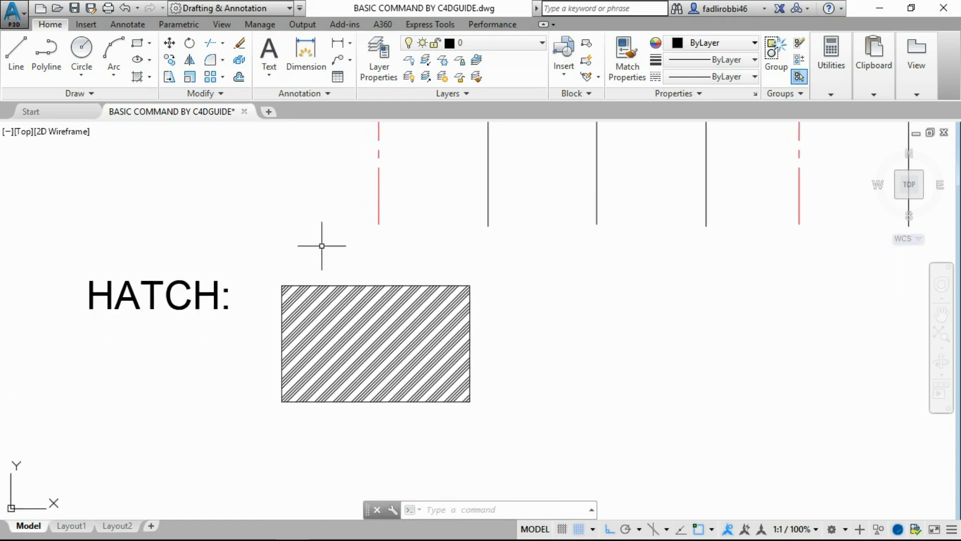
{"action": "scroll", "coordinate": [423, 416], "scroll_direction": "down", "scroll_amount": 2}
{"action": "scroll", "coordinate": [436, 419], "scroll_direction": "down", "scroll_amount": 2}
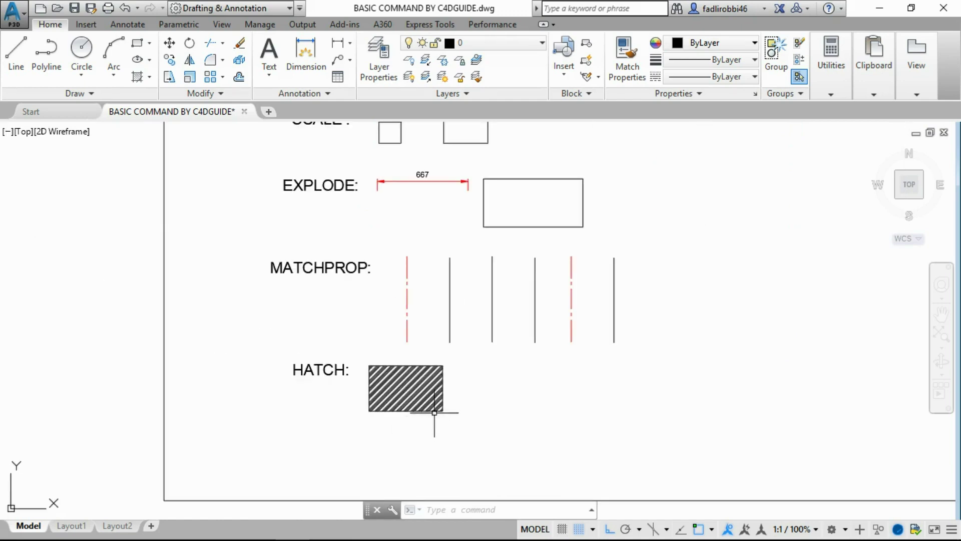
{"action": "scroll", "coordinate": [436, 418], "scroll_direction": "up", "scroll_amount": 2}
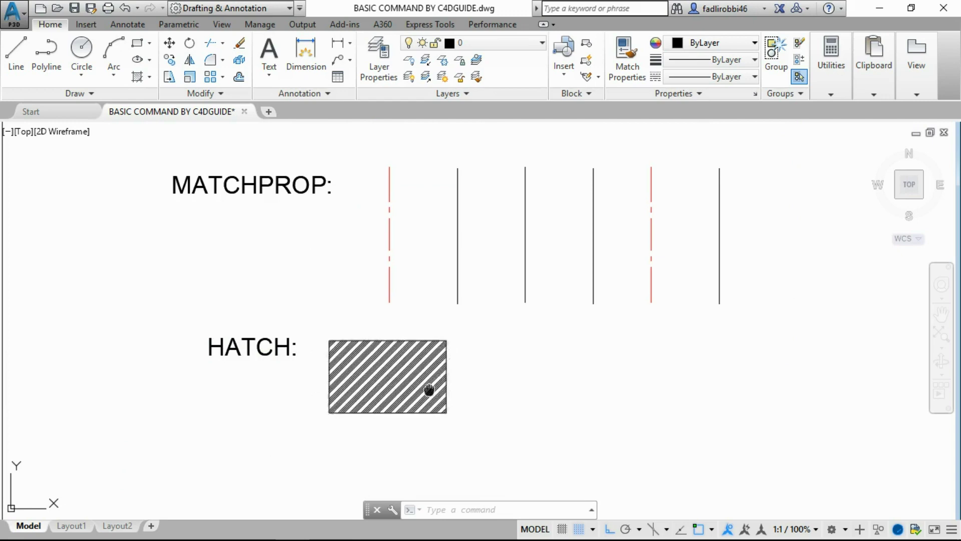
{"action": "middle_click_drag", "start_coordinate": [431, 387], "coordinate": [496, 378]}
{"action": "type", "text": "CIRC"}
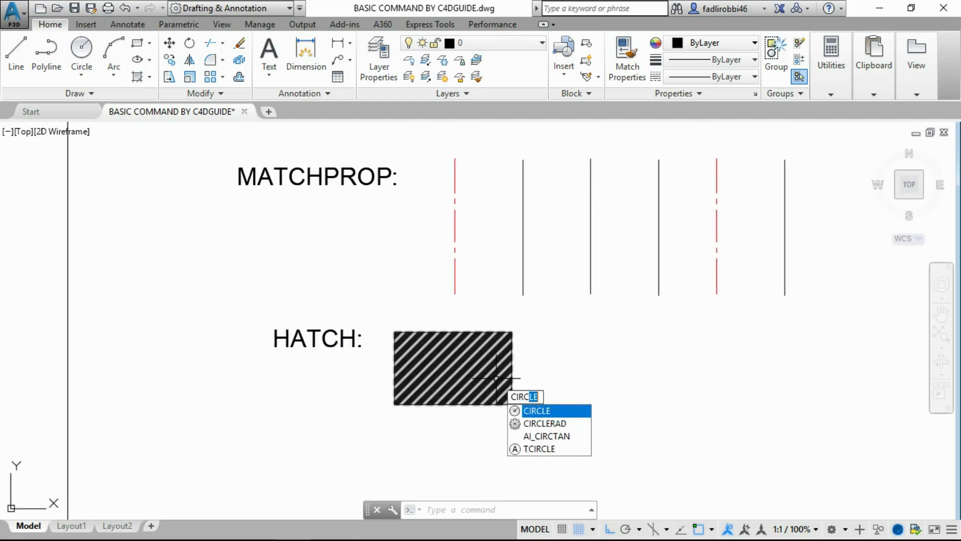
{"action": "key", "text": "Return"}
{"action": "left_click", "coordinate": [114, 351]}
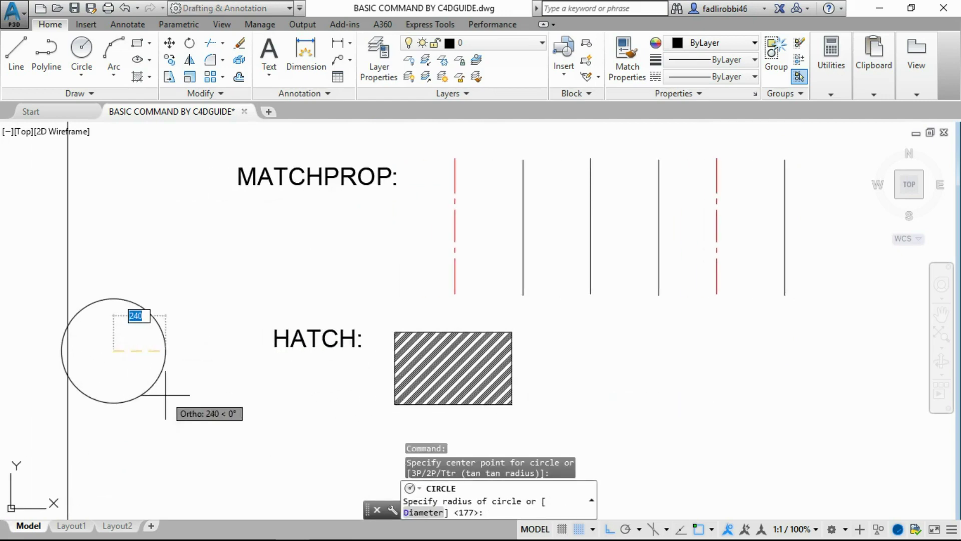
{"action": "left_click", "coordinate": [158, 378]}
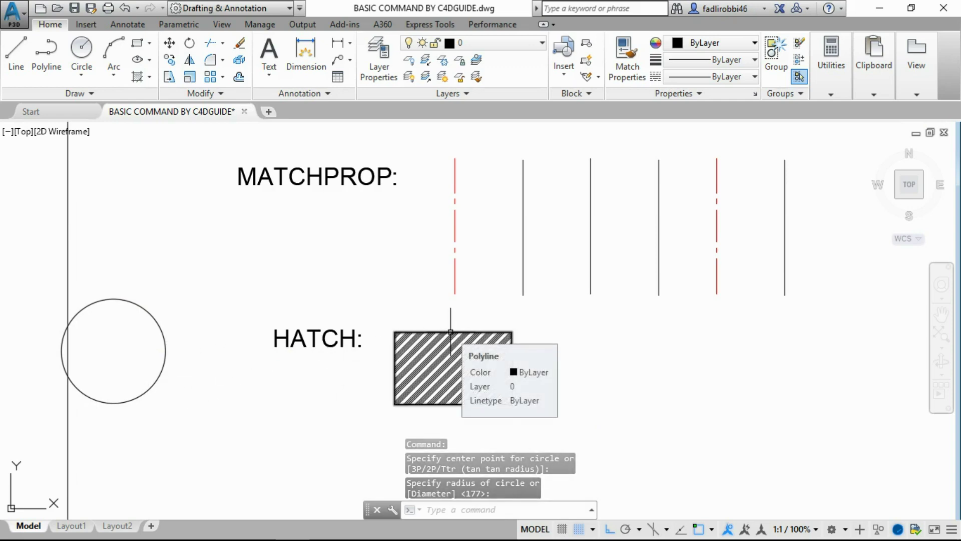
{"action": "left_click", "coordinate": [453, 331]}
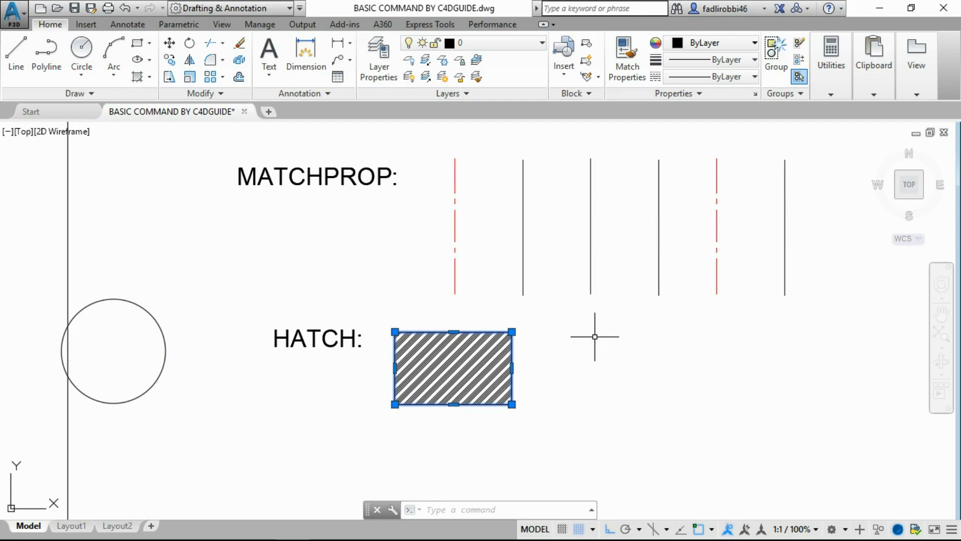
{"action": "key", "text": "Escape"}
{"action": "type", "text": "HATC"}
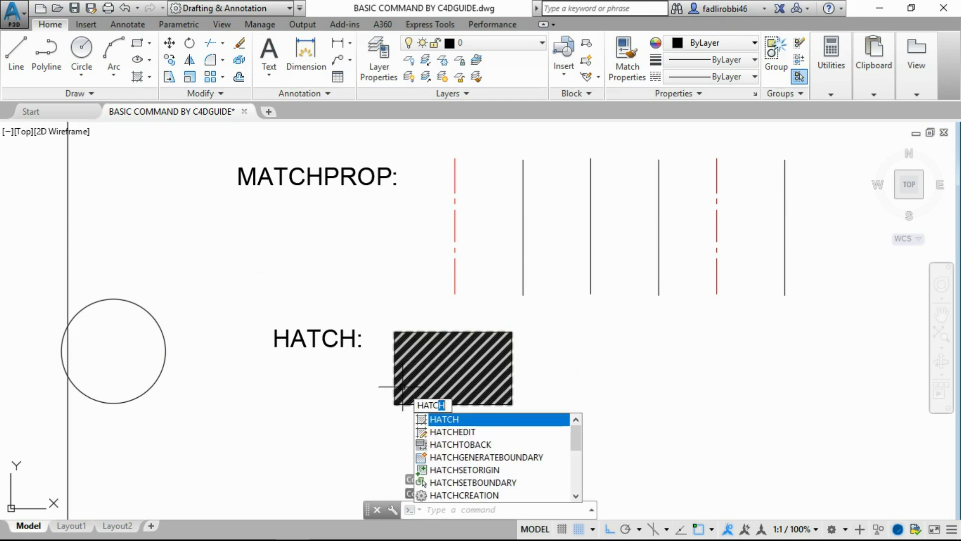
Run HATCH (H), pick an area to fill, then dismiss the too-dense pattern warning
{"action": "key", "text": "Escape"}
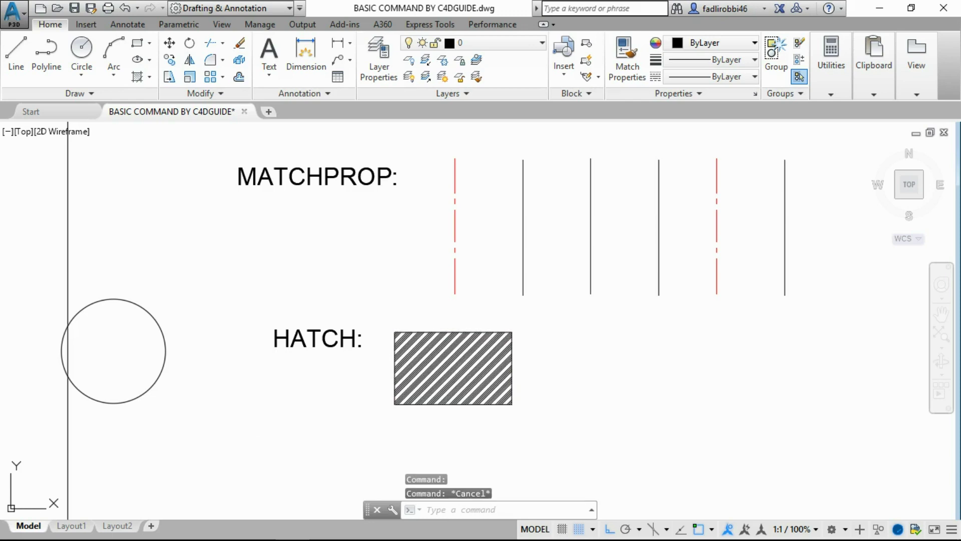
{"action": "key", "text": "Return"}
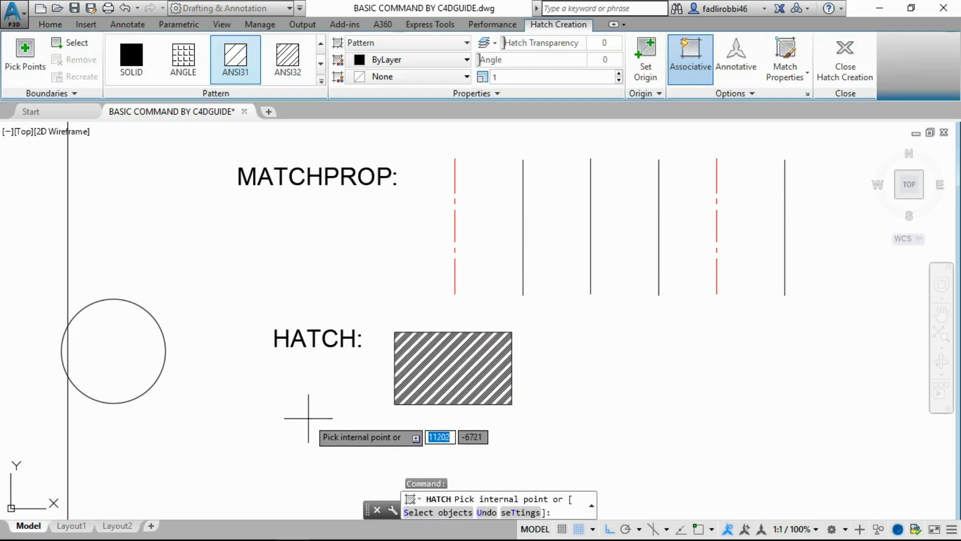
{"action": "key", "text": "Escape"}
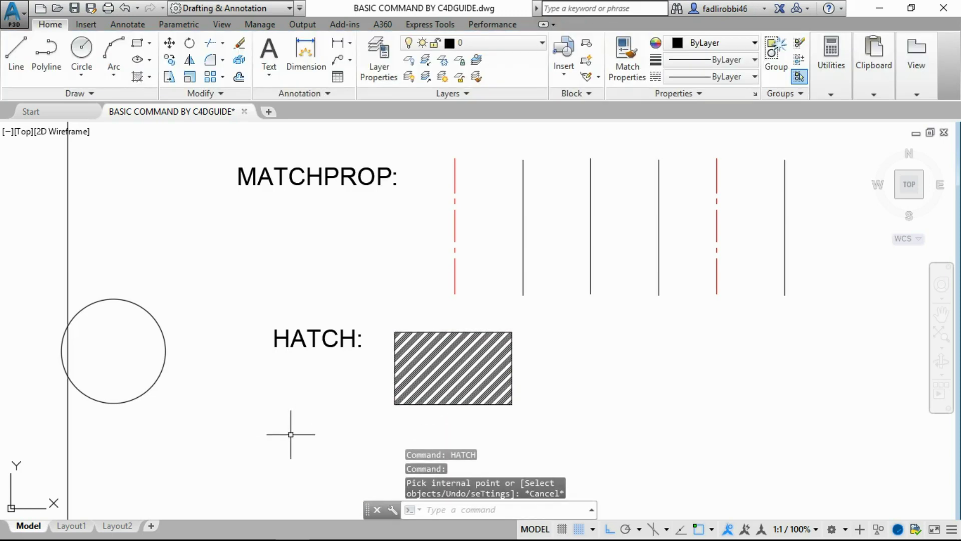
{"action": "key", "text": "Escape"}
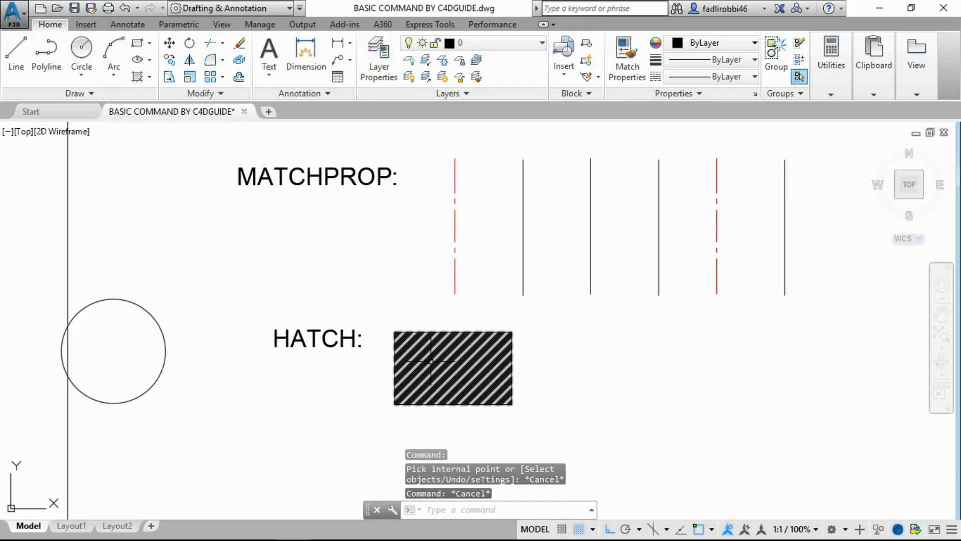
{"action": "type", "text": "hatch"}
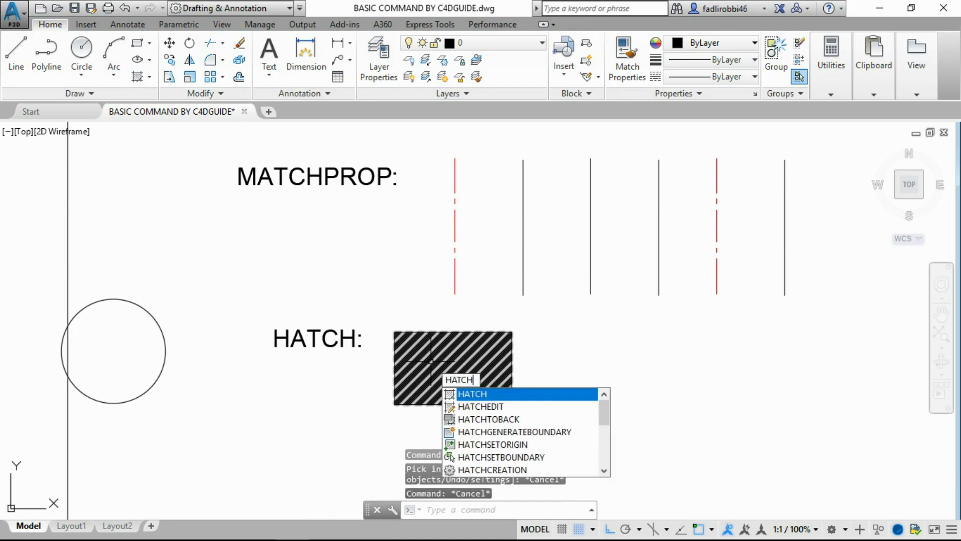
{"action": "key", "text": "Return"}
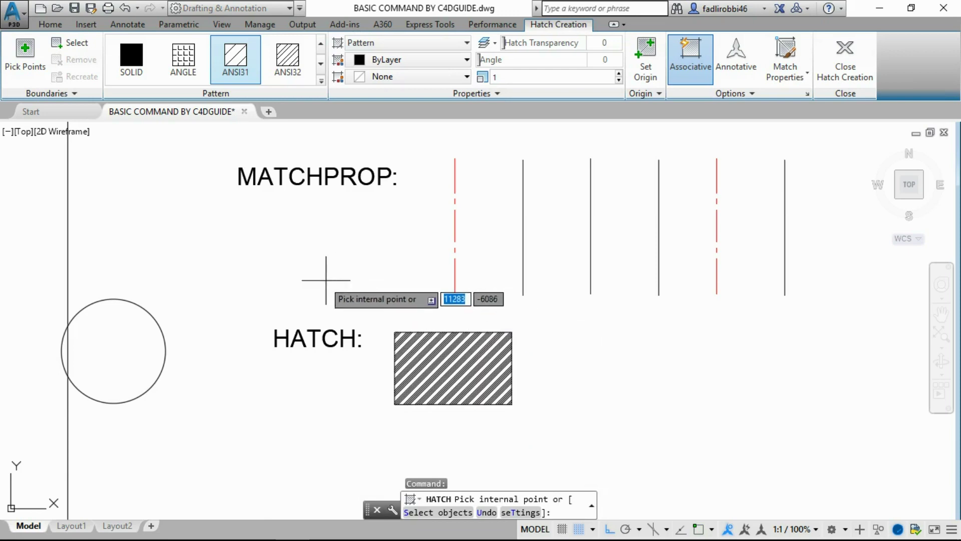
{"action": "left_click", "coordinate": [483, 209]}
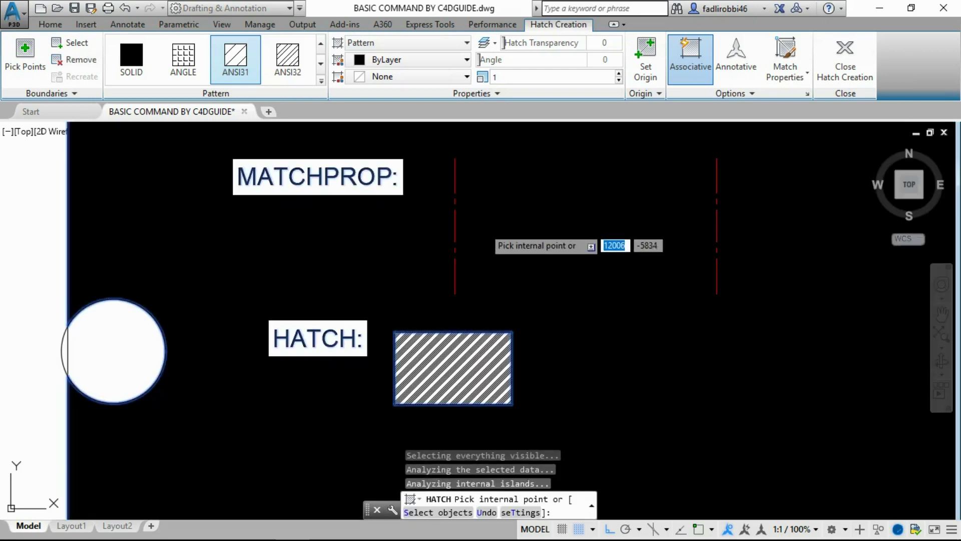
{"action": "scroll", "coordinate": [490, 266], "scroll_direction": "down", "scroll_amount": 6}
{"action": "middle_click_drag", "start_coordinate": [508, 254], "coordinate": [389, 381]}
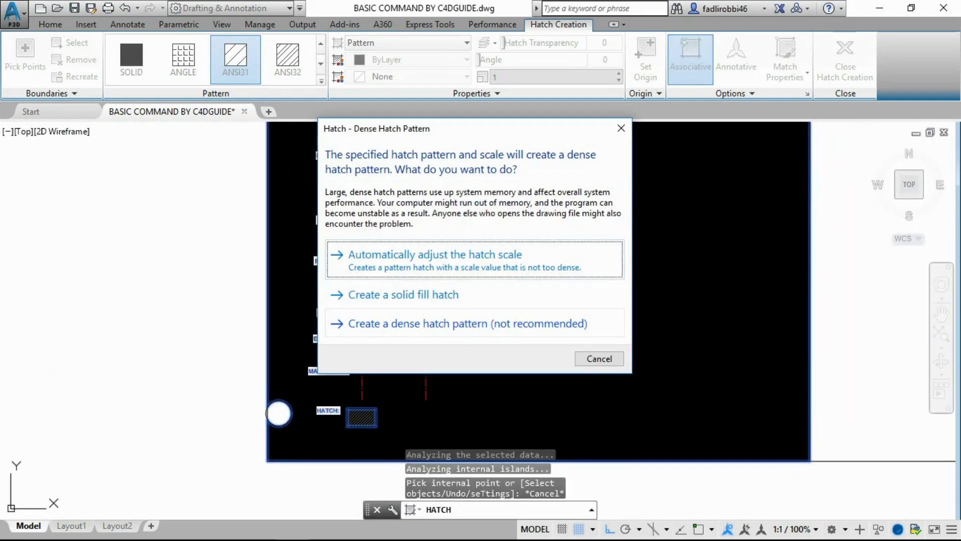
{"action": "key", "text": "Escape"}
{"action": "scroll", "coordinate": [394, 393], "scroll_direction": "up", "scroll_amount": 4}
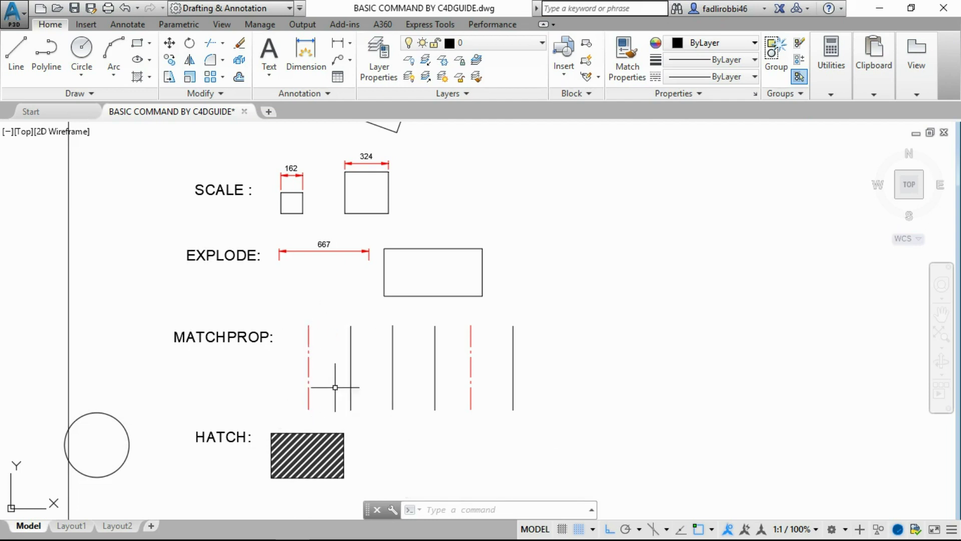
Move the circle slightly to the right beside the HATCH label
{"action": "middle_click_drag", "start_coordinate": [168, 440], "coordinate": [235, 420]}
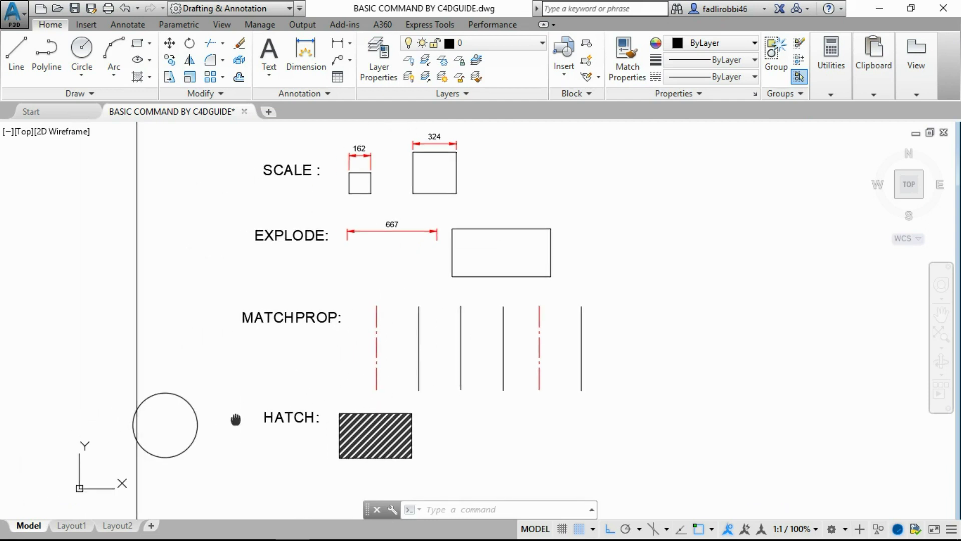
{"action": "type", "text": "hatch"}
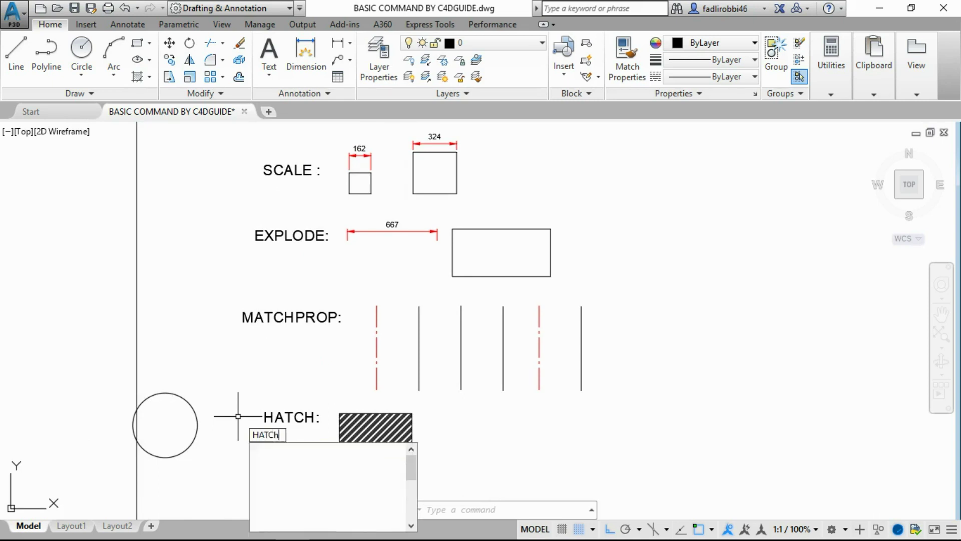
{"action": "key", "text": "Return"}
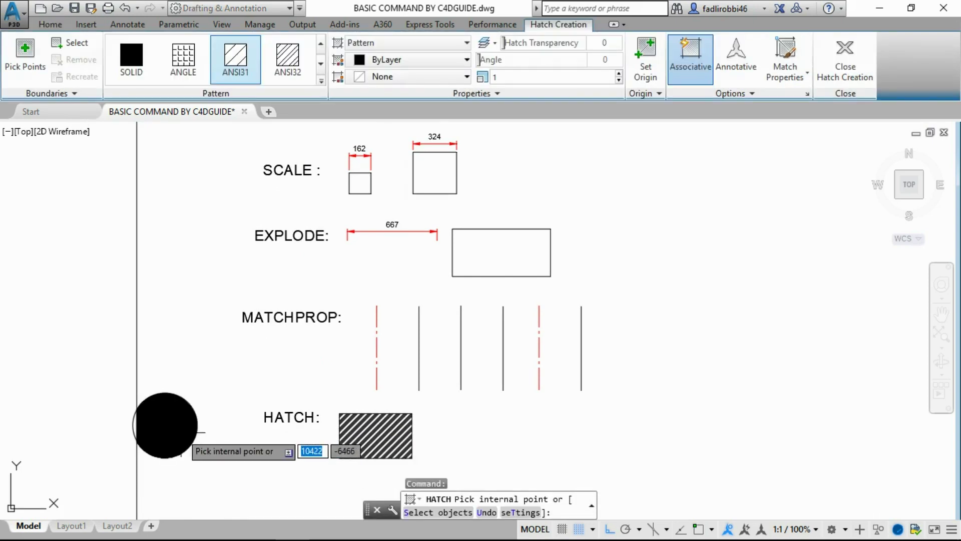
{"action": "key", "text": "Escape"}
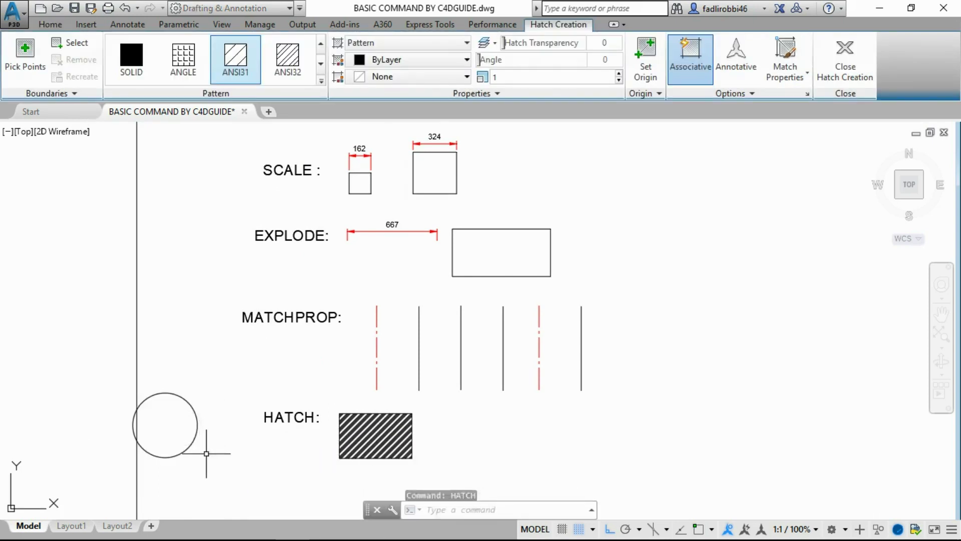
{"action": "left_click", "coordinate": [204, 451]}
{"action": "left_click", "coordinate": [172, 436]}
{"action": "left_click_drag", "start_coordinate": [161, 429], "coordinate": [187, 434]}
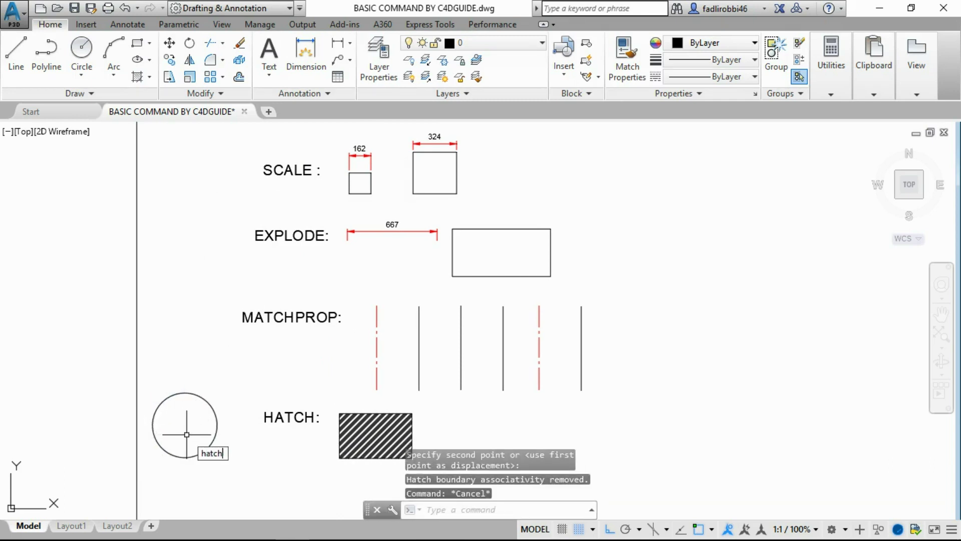
Hatch the circle, trying ANSI32, ANGLE, AR-B816, AR-CONC, ANSI35 and ANSI36 before choosing ANSI34
{"action": "key", "text": "Return"}
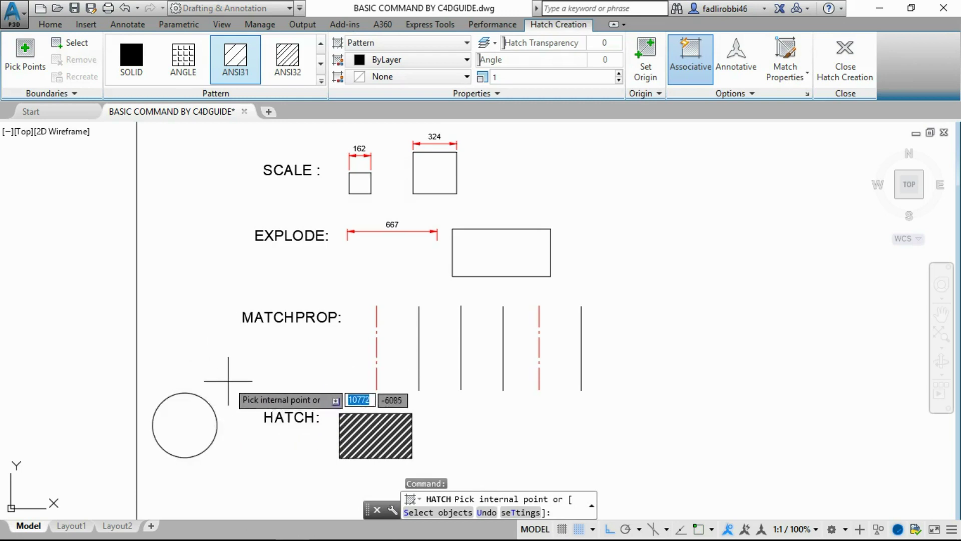
{"action": "left_click", "coordinate": [195, 425]}
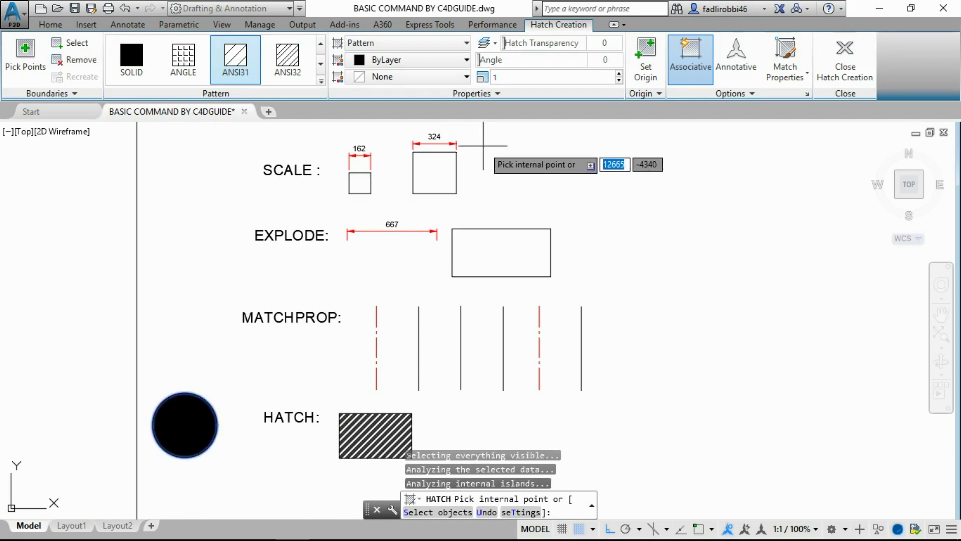
{"action": "left_click", "coordinate": [287, 55]}
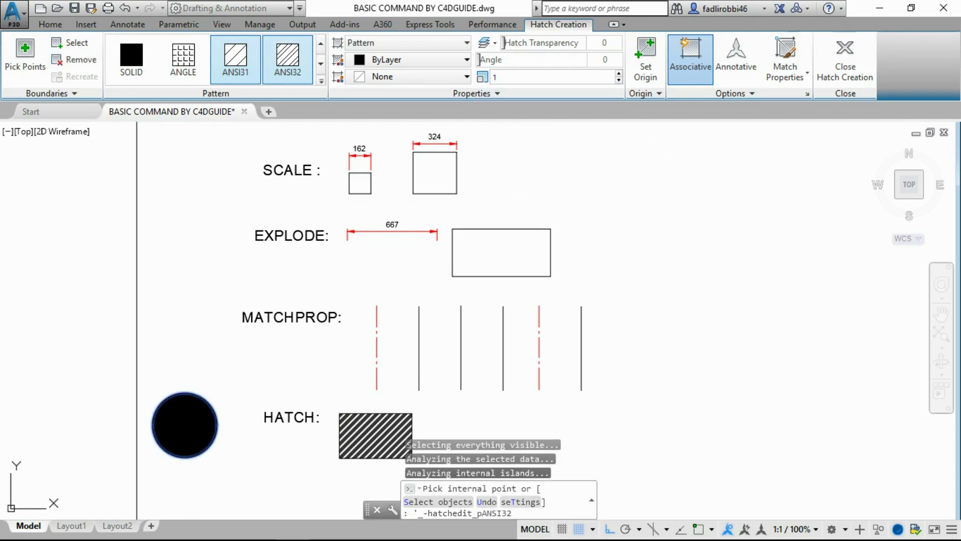
{"action": "left_click", "coordinate": [183, 58]}
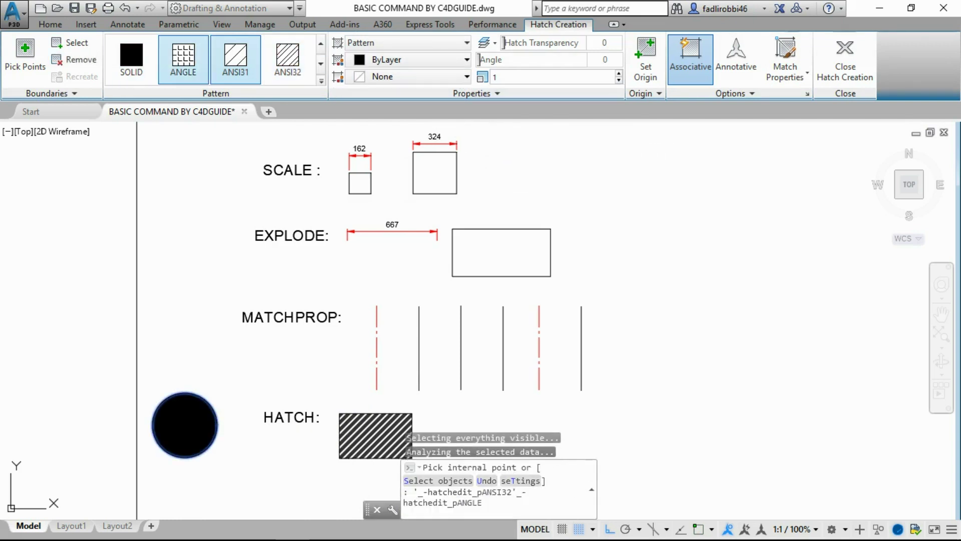
{"action": "left_click", "coordinate": [321, 81]}
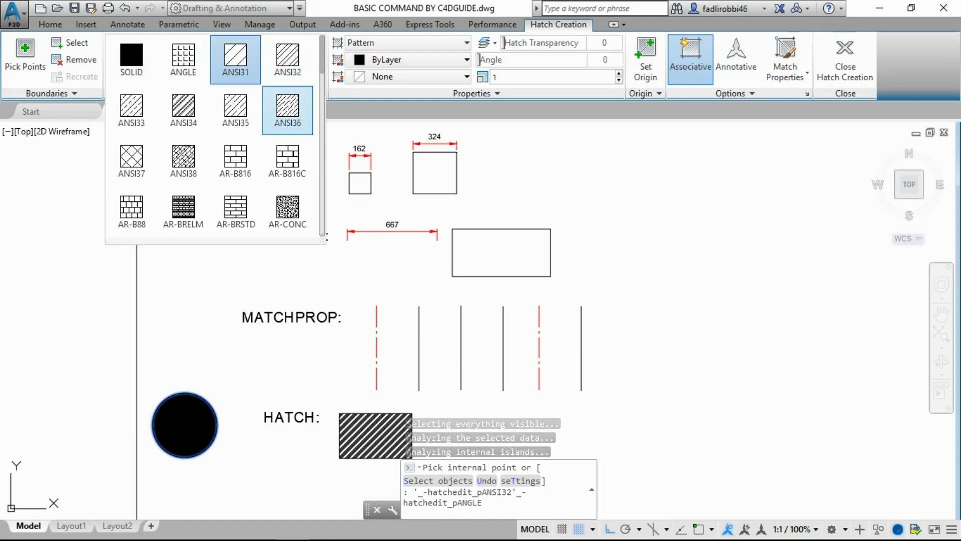
{"action": "left_click", "coordinate": [235, 157]}
{"action": "left_click", "coordinate": [287, 206]}
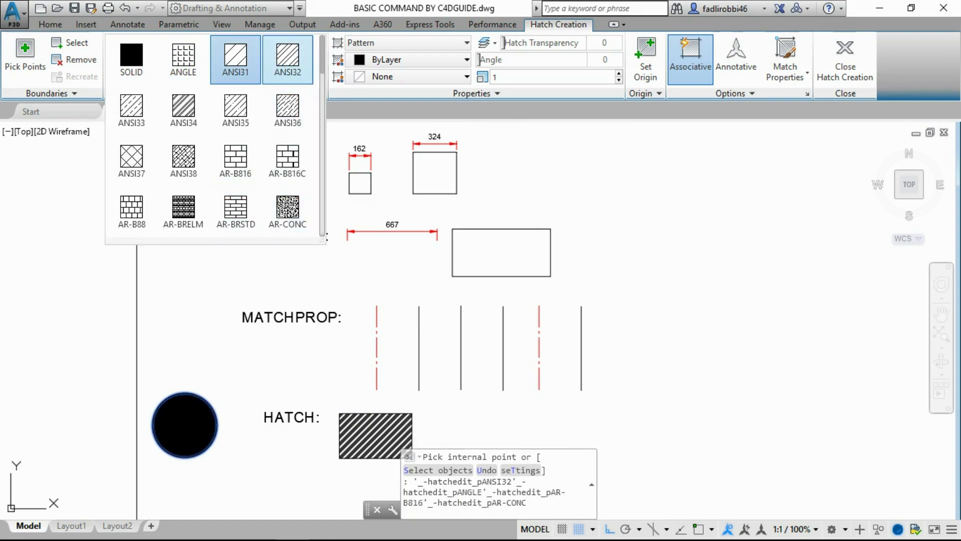
{"action": "left_click", "coordinate": [236, 107]}
{"action": "left_click", "coordinate": [288, 106]}
{"action": "left_click", "coordinate": [183, 107]}
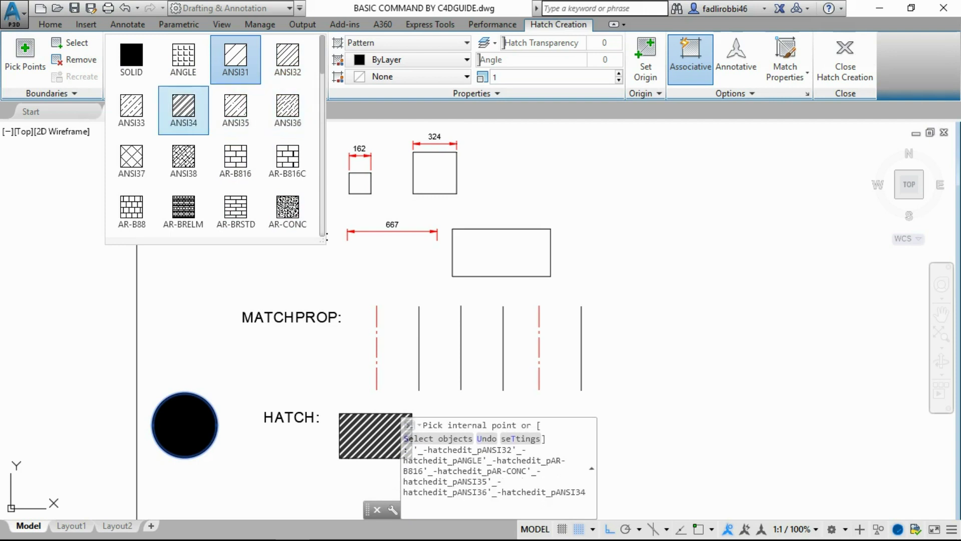
{"action": "left_click", "coordinate": [183, 106]}
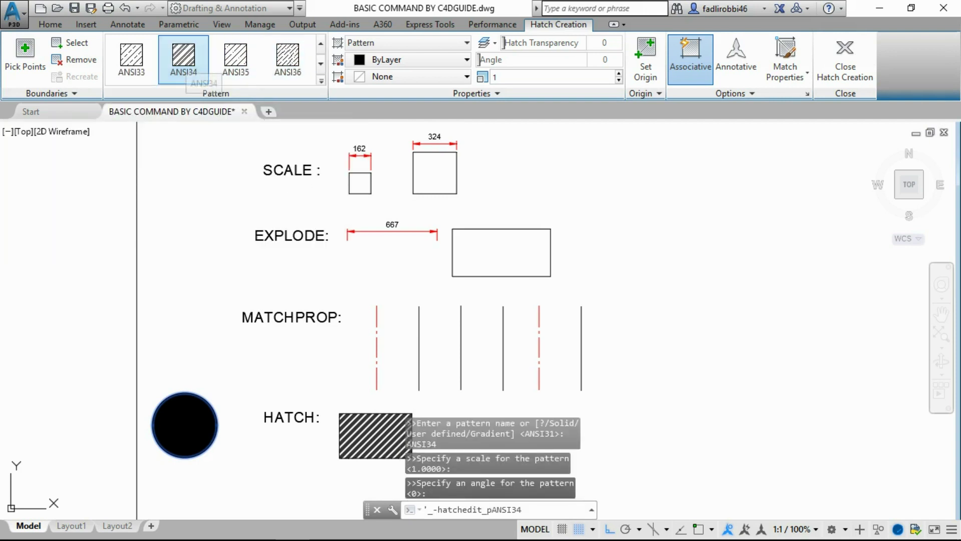
{"action": "key", "text": "Escape"}
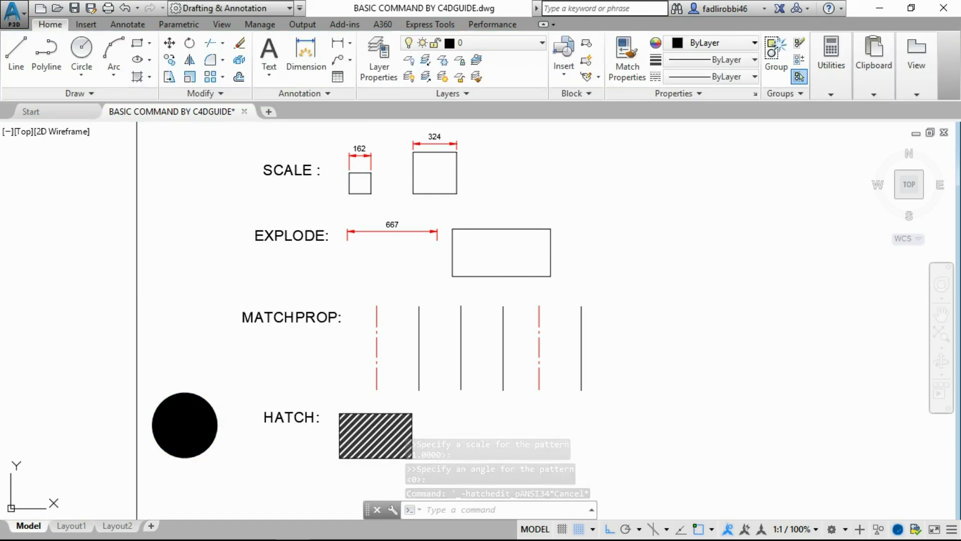
Set the circle's hatch scale to 30, then 50, and undo the last change
{"action": "left_click_drag", "start_coordinate": [221, 354], "coordinate": [192, 426]}
{"action": "type", "text": "30"}
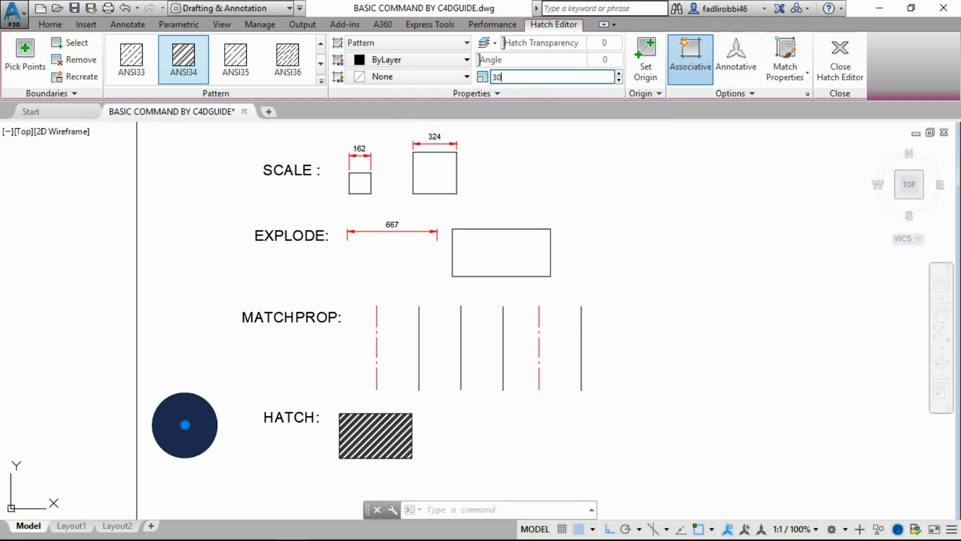
{"action": "key", "text": "Return"}
{"action": "key", "text": "Escape"}
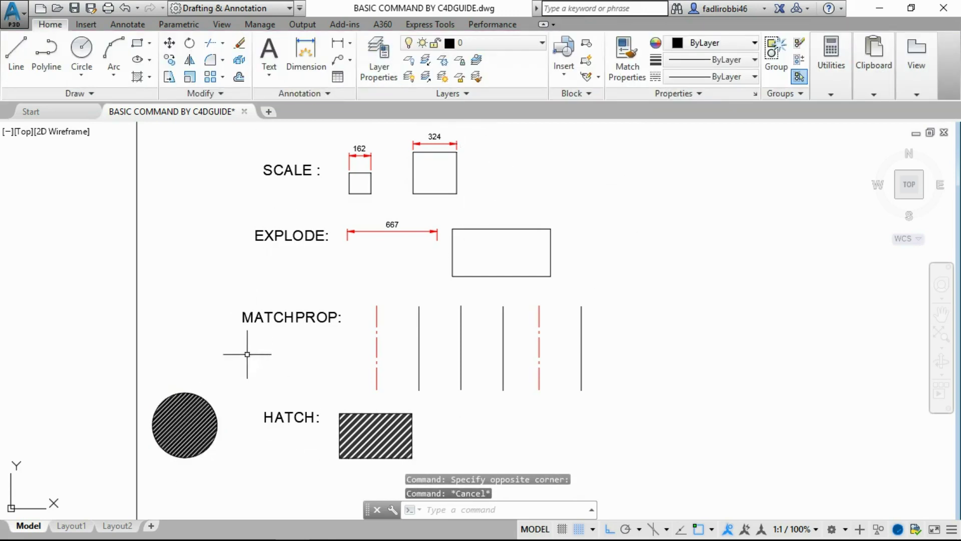
{"action": "left_click", "coordinate": [195, 412]}
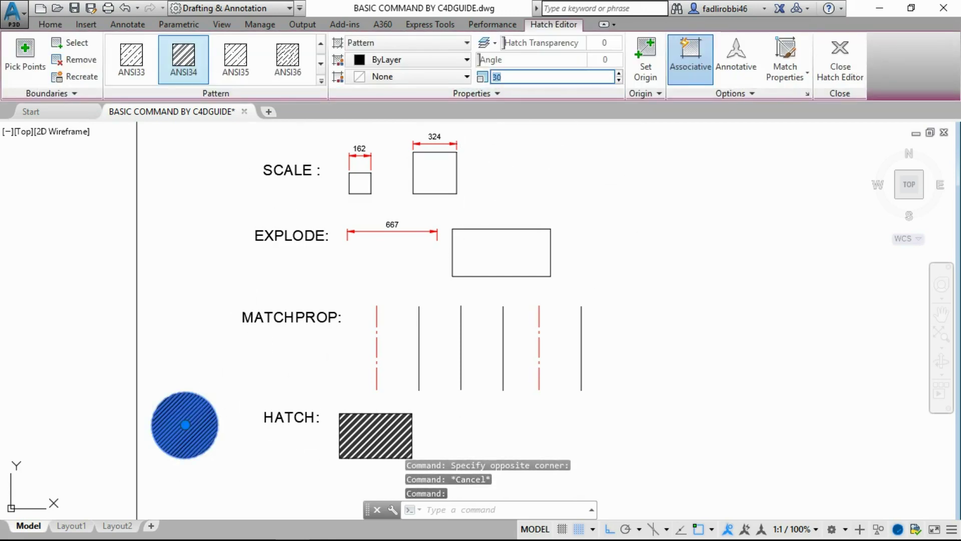
{"action": "type", "text": "50"}
{"action": "key", "text": "Return"}
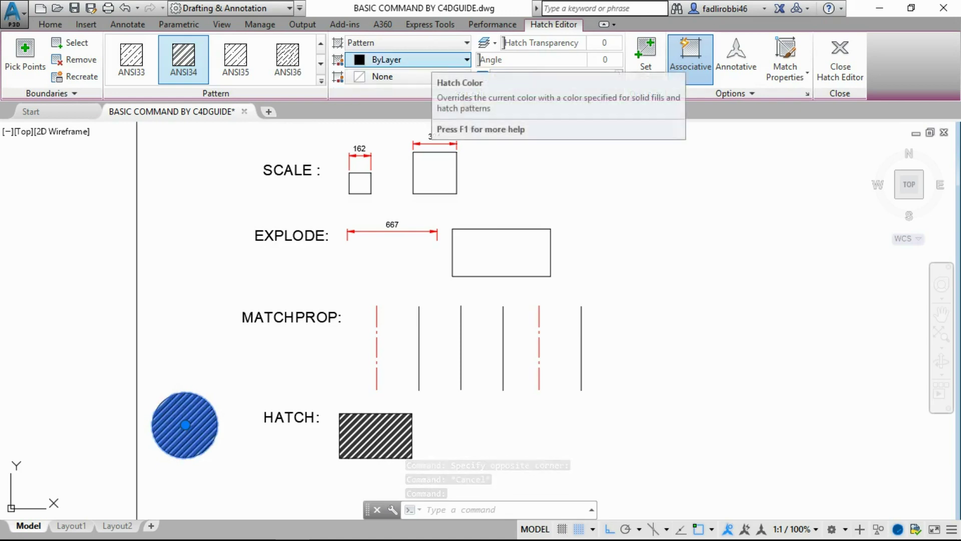
{"action": "key", "text": "Escape"}
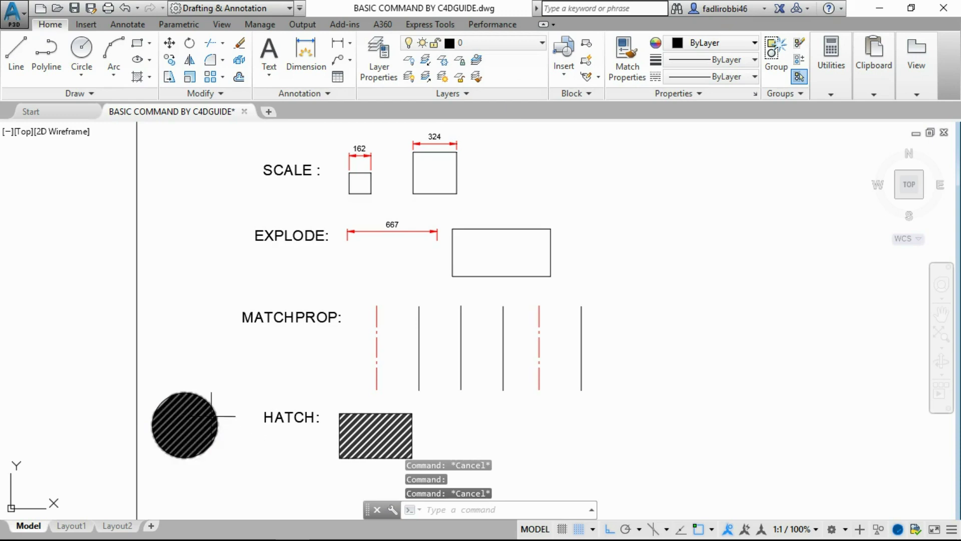
{"action": "key", "text": "ctrl+z"}
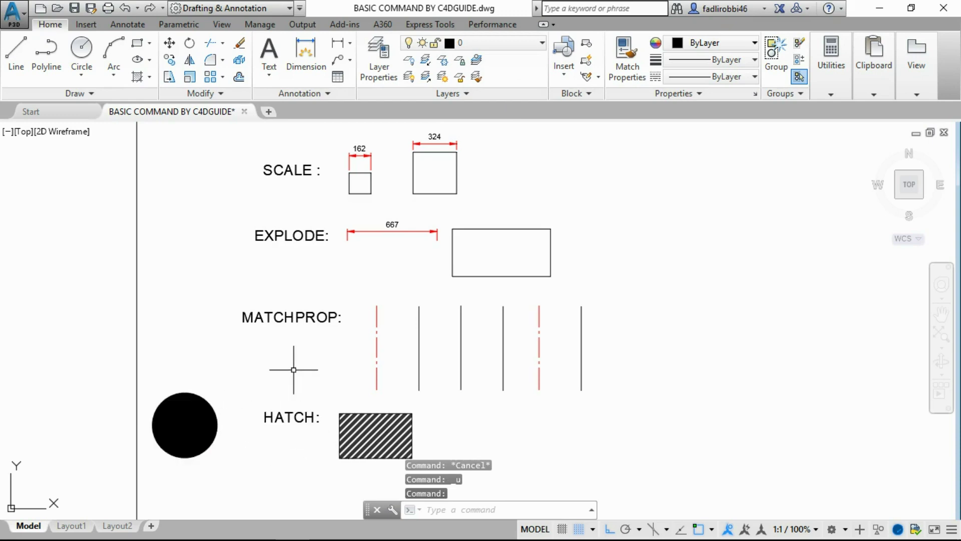
{"action": "type", "text": "ma"}
Match the circle's hatch to the rectangle's diagonal hatch with MATCHPROP
{"action": "key", "text": "Return"}
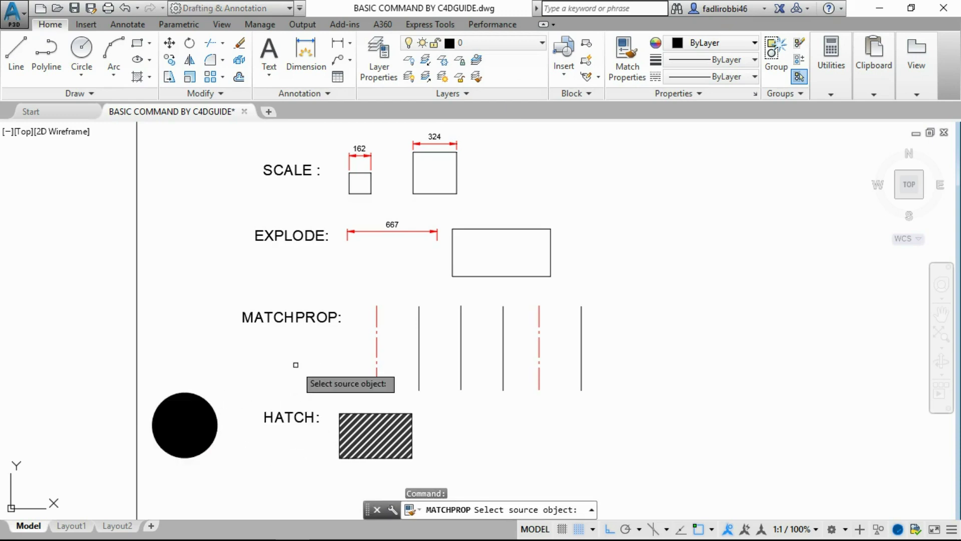
{"action": "left_click", "coordinate": [361, 443]}
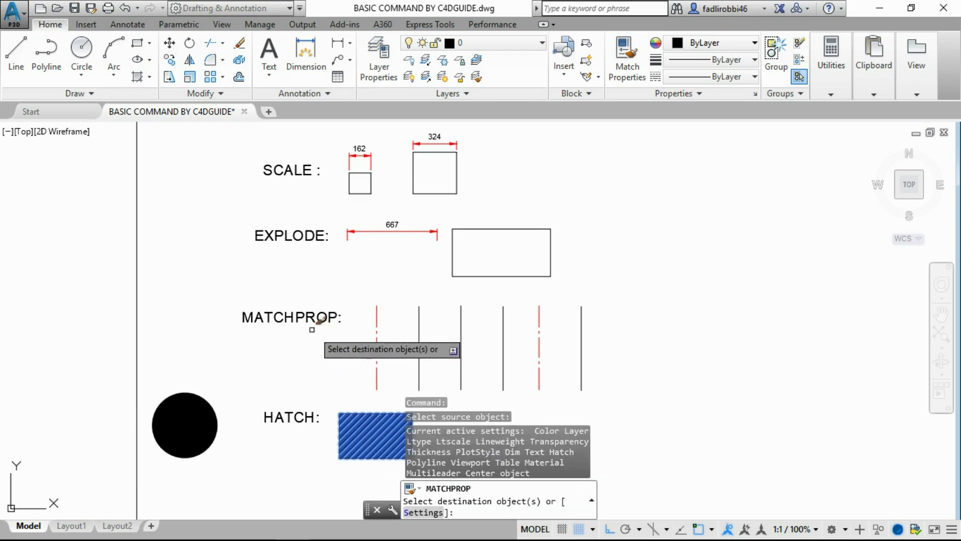
{"action": "left_click", "coordinate": [191, 418]}
{"action": "key", "text": "Escape"}
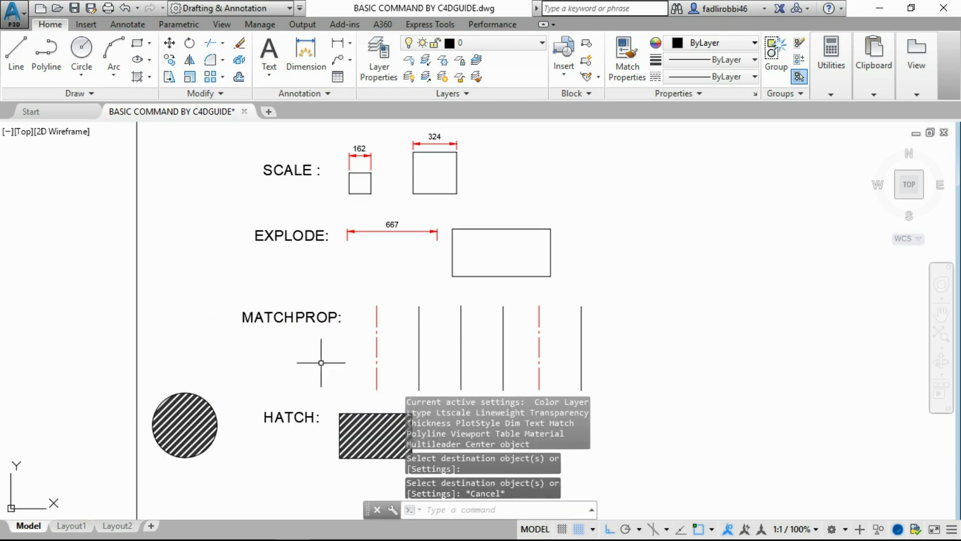
Window-select the hatched circle and delete it
{"action": "left_click", "coordinate": [243, 459]}
{"action": "left_click", "coordinate": [157, 362]}
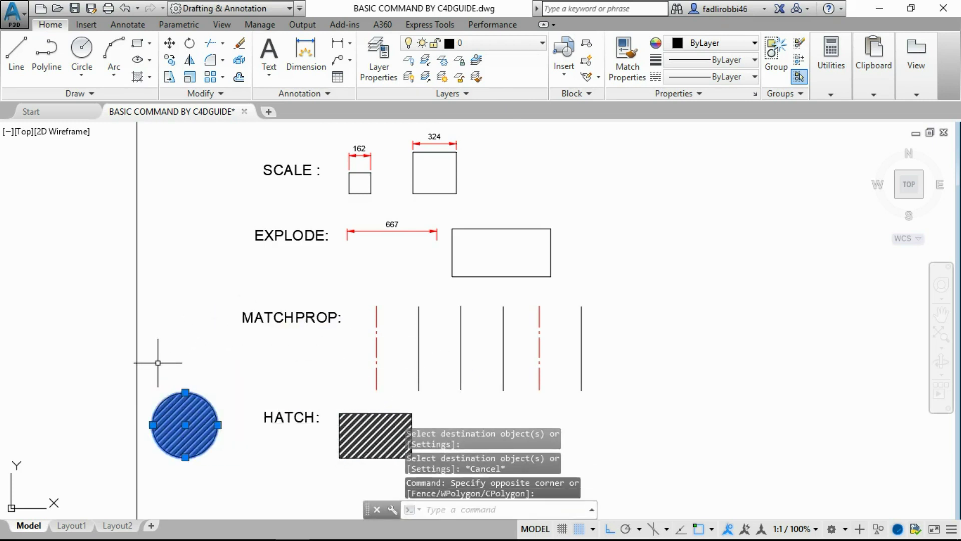
{"action": "key", "text": "Delete"}
Zoom out to the whole sheet, then zoom and pan to frame the DIMLINE example
{"action": "scroll", "coordinate": [258, 509], "scroll_direction": "down", "scroll_amount": 5}
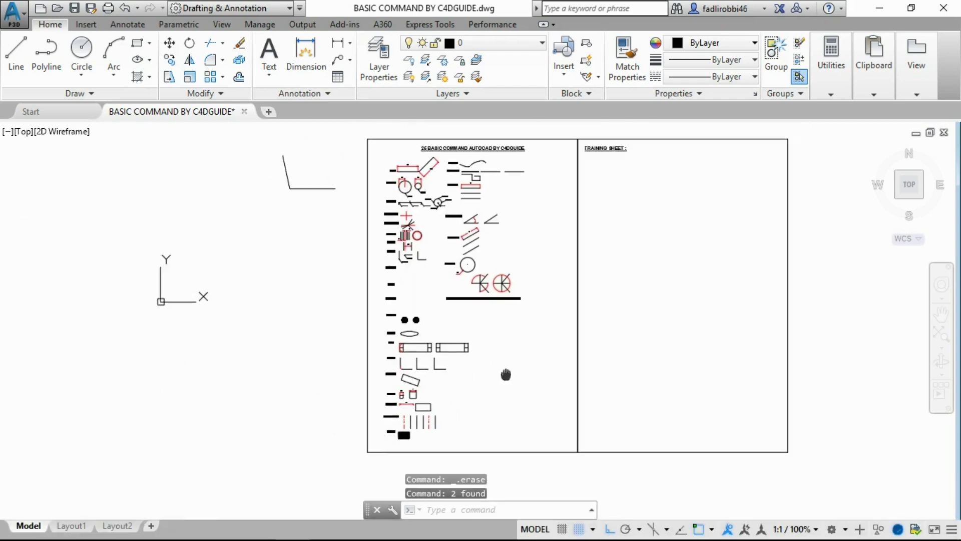
{"action": "middle_click_drag", "start_coordinate": [480, 261], "coordinate": [370, 371]}
{"action": "scroll", "coordinate": [373, 258], "scroll_direction": "up", "scroll_amount": 5}
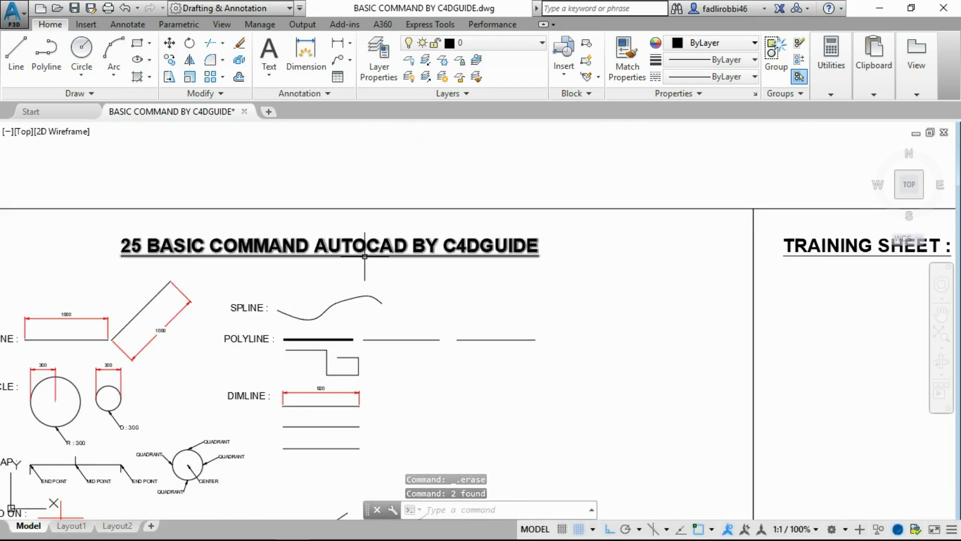
{"action": "scroll", "coordinate": [351, 340], "scroll_direction": "up", "scroll_amount": 4}
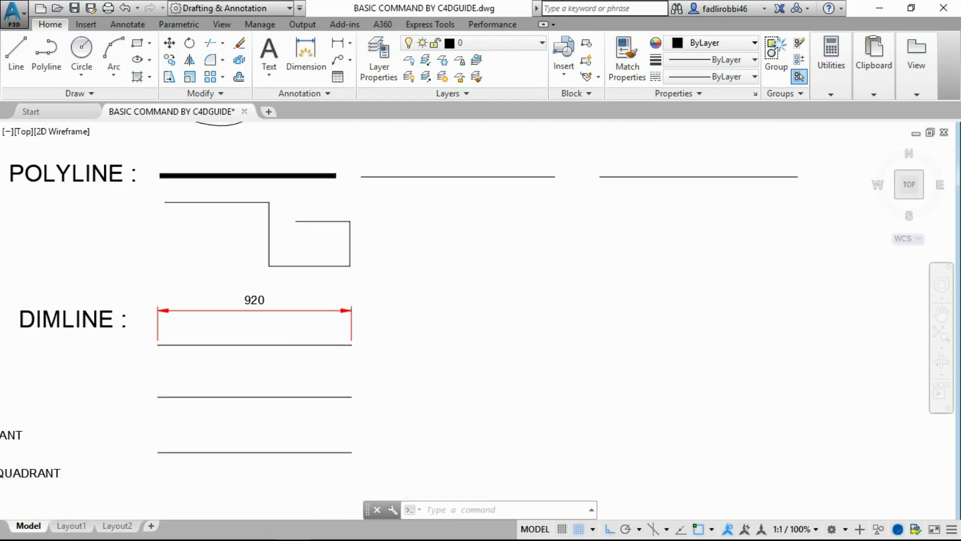
{"action": "scroll", "coordinate": [392, 382], "scroll_direction": "down", "scroll_amount": 3}
{"action": "scroll", "coordinate": [382, 343], "scroll_direction": "up", "scroll_amount": 3}
{"action": "scroll", "coordinate": [382, 350], "scroll_direction": "up", "scroll_amount": 2}
{"action": "middle_click_drag", "start_coordinate": [382, 349], "coordinate": [348, 322]}
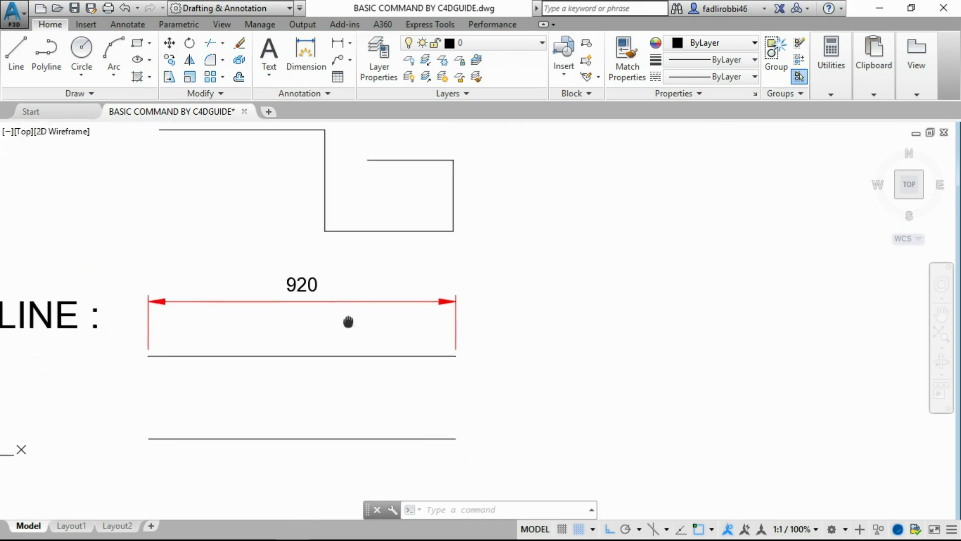
{"action": "scroll", "coordinate": [360, 336], "scroll_direction": "down", "scroll_amount": 2}
{"action": "middle_click_drag", "start_coordinate": [483, 415], "coordinate": [480, 403]}
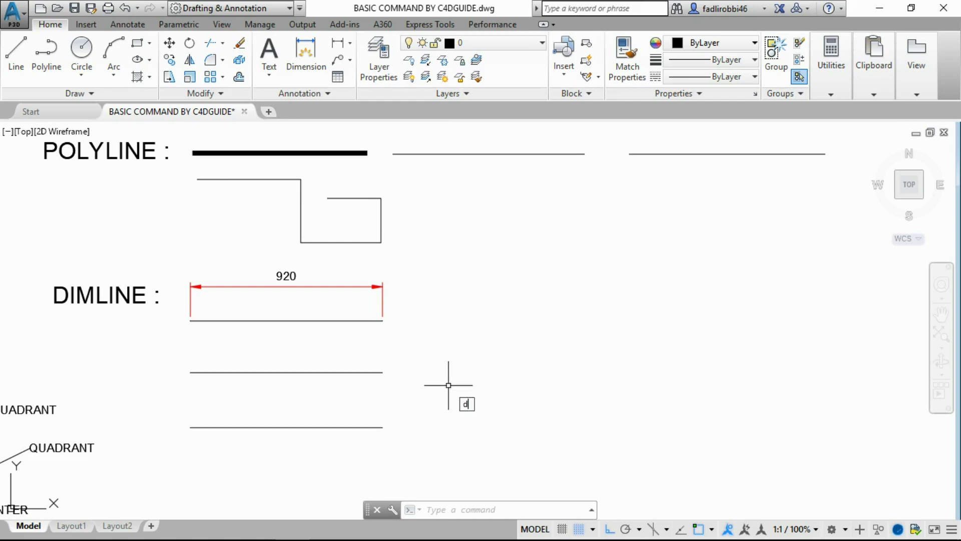
{"action": "type", "text": "i"}
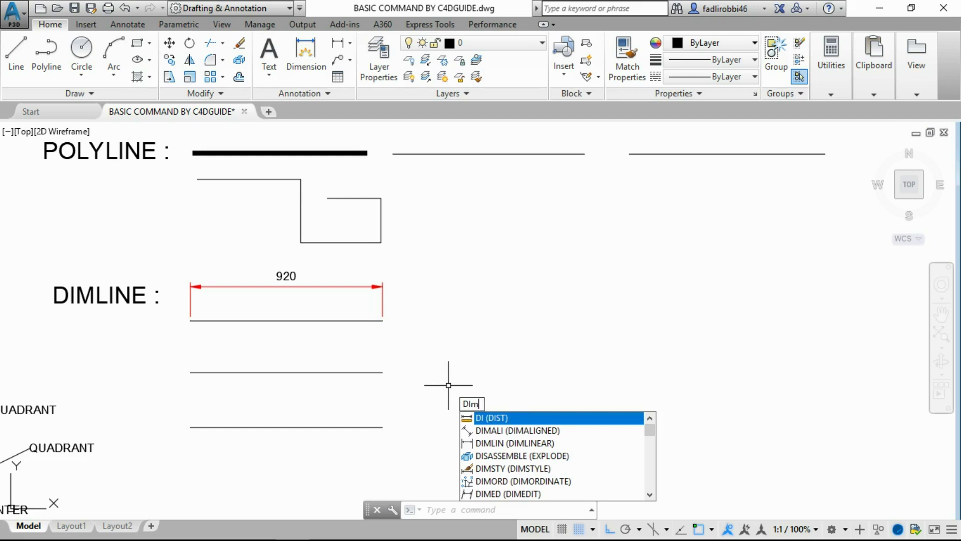
{"action": "type", "text": "n"}
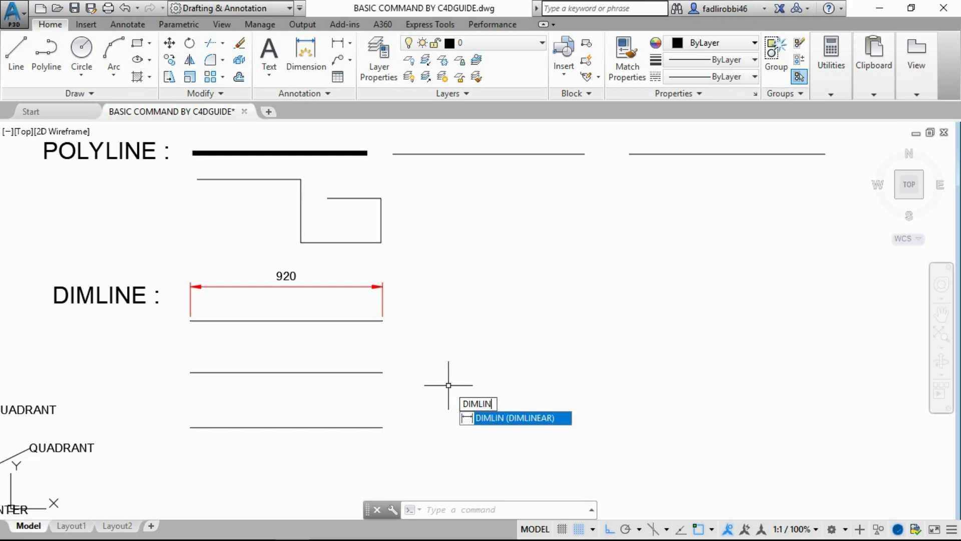
{"action": "key", "text": "BackSpace"}
{"action": "key", "text": "BackSpace"}
{"action": "key", "text": "BackSpace"}
{"action": "key", "text": "BackSpace"}
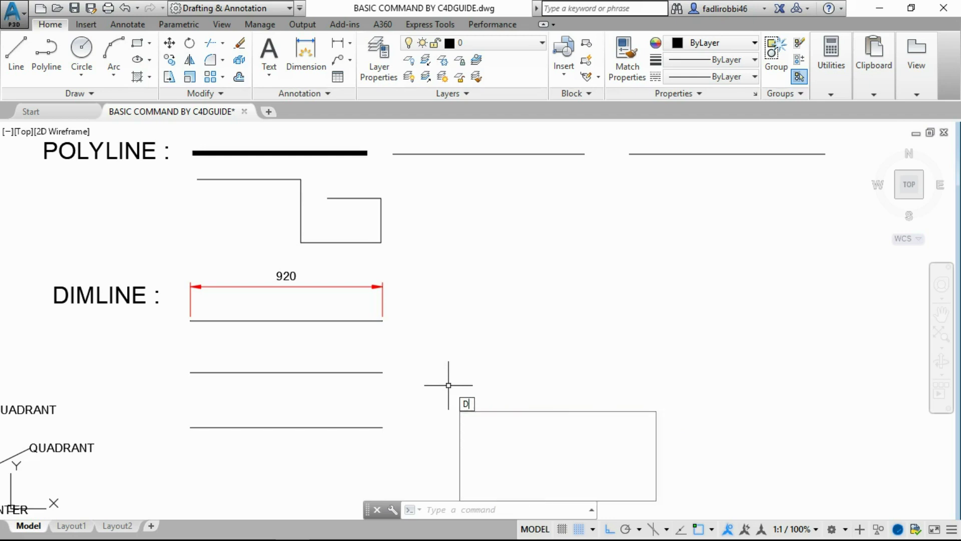
{"action": "type", "text": "LI"}
{"action": "key", "text": "Down"}
{"action": "key", "text": "Down"}
{"action": "key", "text": "Down"}
{"action": "key", "text": "Up"}
{"action": "key", "text": "Up"}
{"action": "key", "text": "Up"}
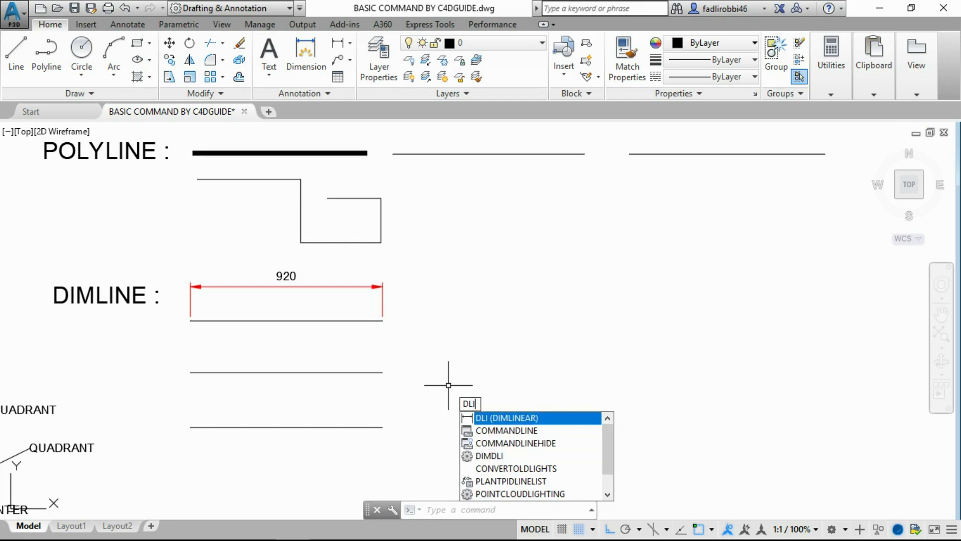
{"action": "key", "text": "Return"}
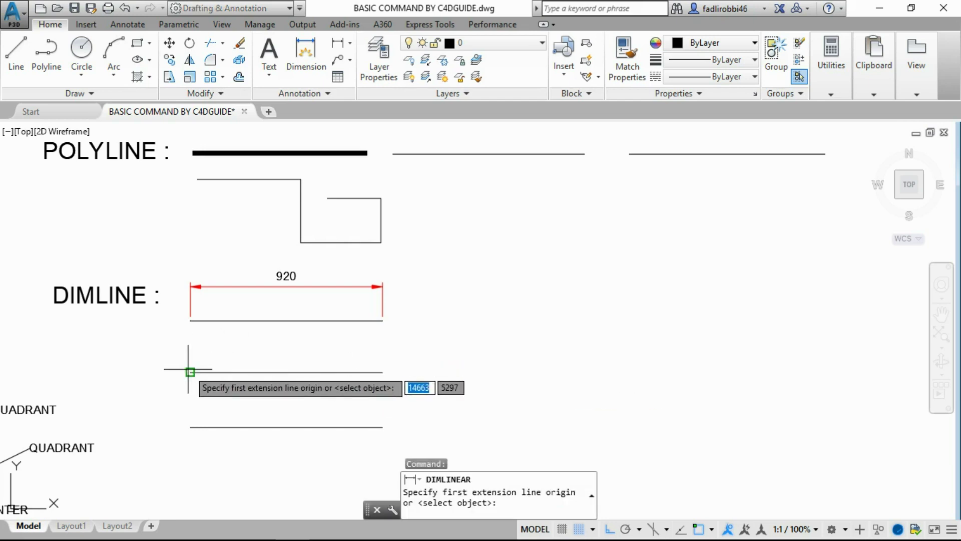
{"action": "left_click", "coordinate": [190, 372]}
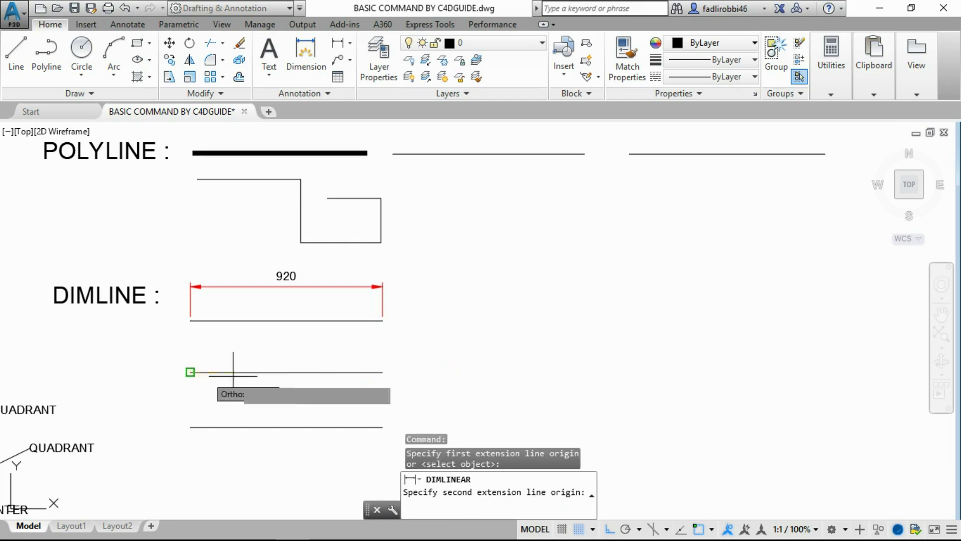
{"action": "left_click", "coordinate": [383, 372]}
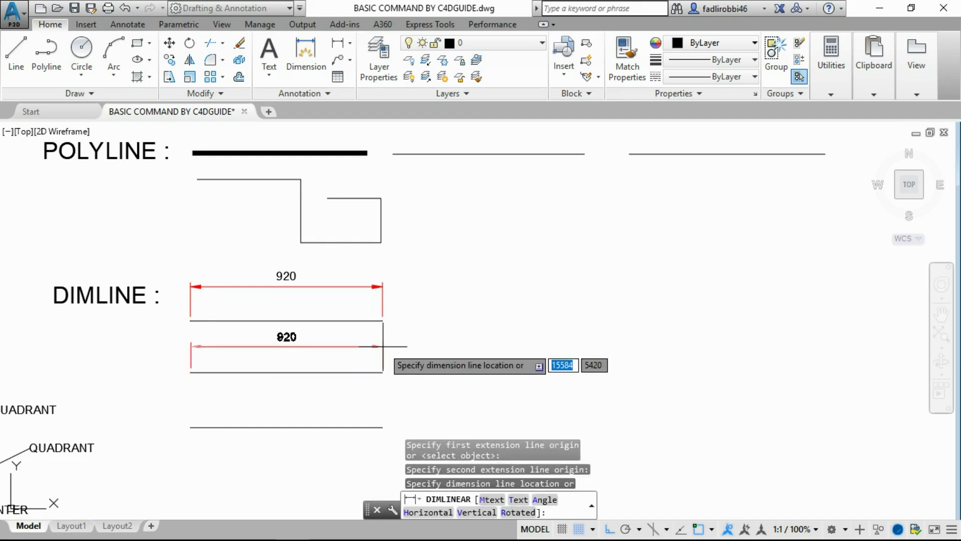
{"action": "left_click", "coordinate": [383, 347]}
{"action": "left_click", "coordinate": [385, 347]}
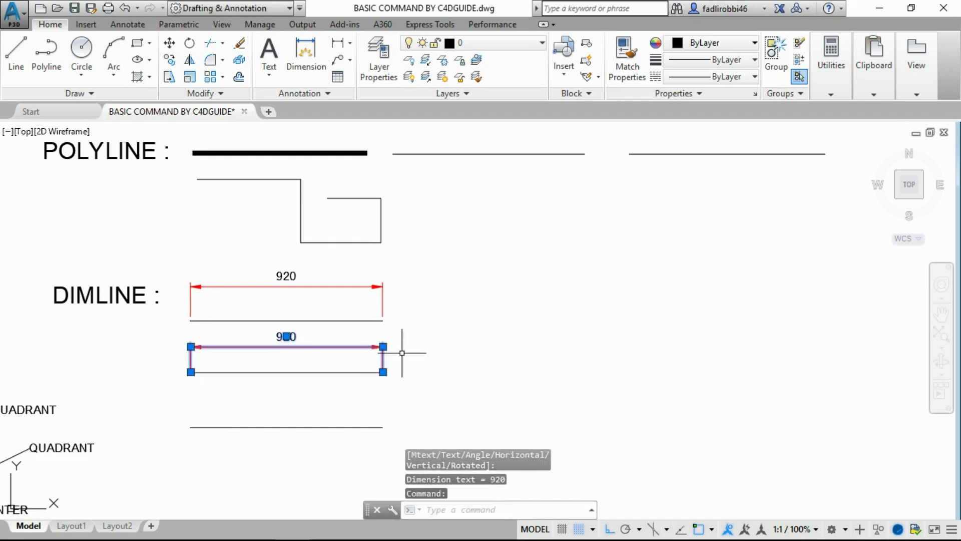
{"action": "key", "text": "Delete"}
{"action": "type", "text": "DI"}
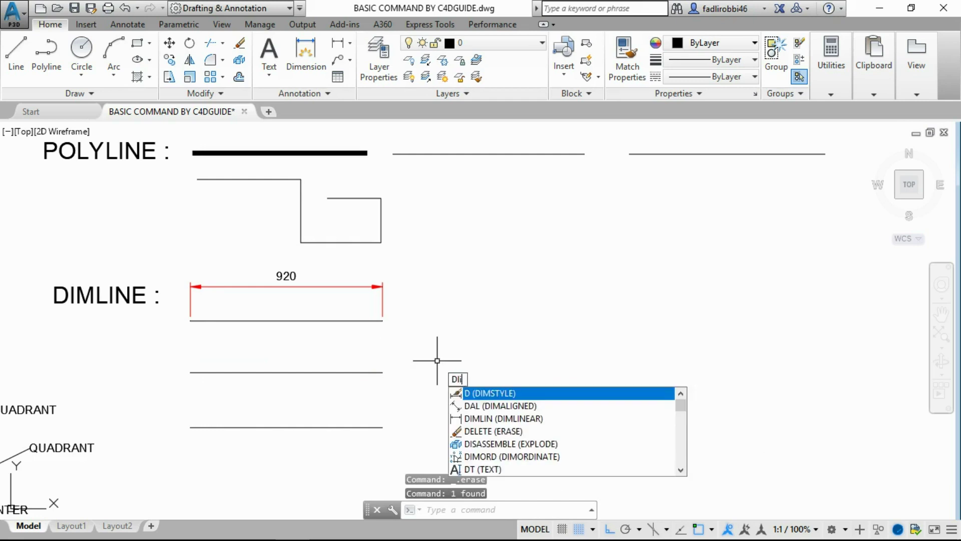
{"action": "key", "text": "Return"}
{"action": "left_click", "coordinate": [189, 372]}
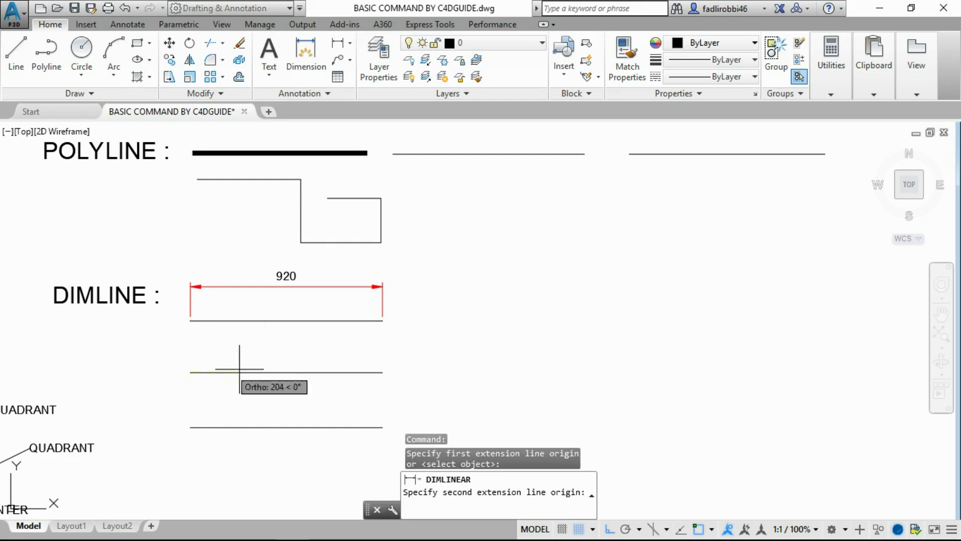
{"action": "left_click", "coordinate": [287, 372]}
{"action": "left_click", "coordinate": [293, 346]}
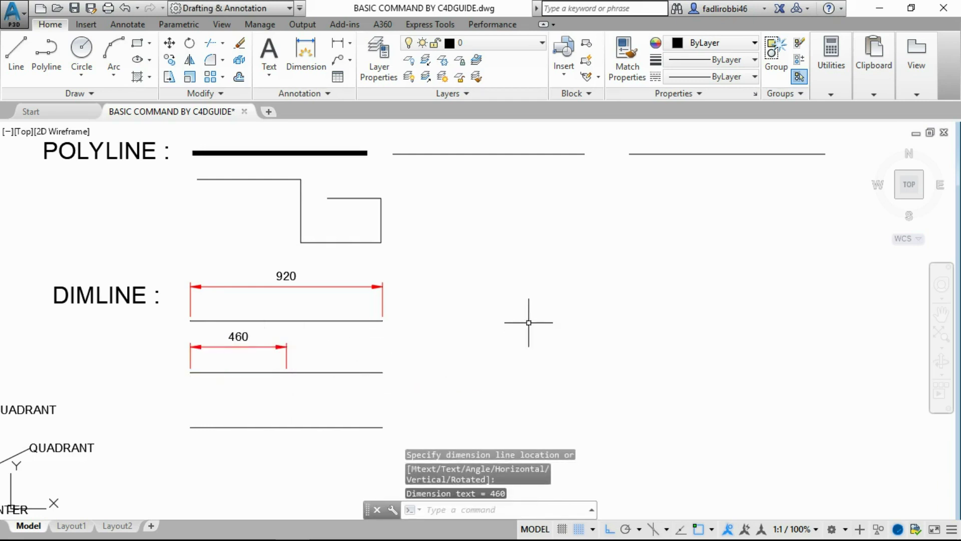
{"action": "left_click", "coordinate": [289, 353]}
{"action": "key", "text": "Delete"}
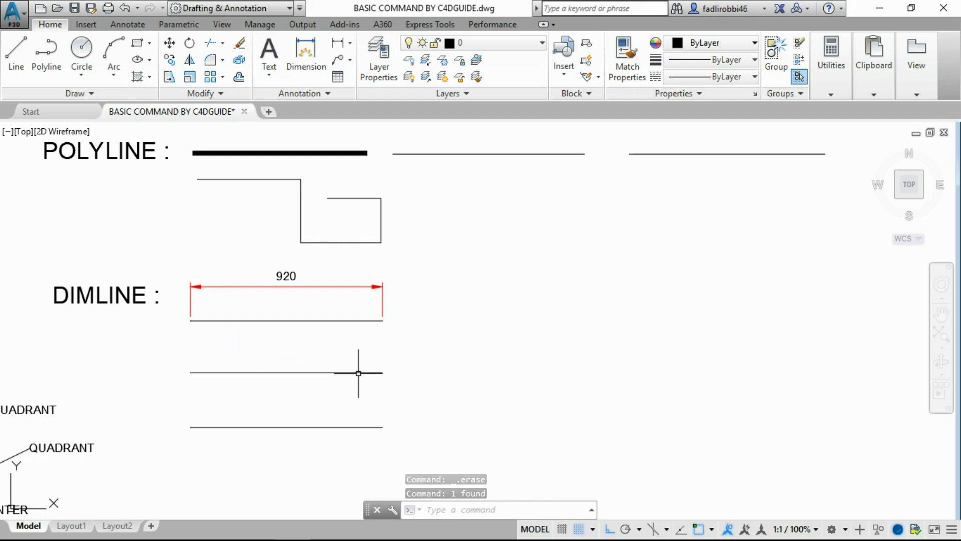
Add a 920 linear dimension above the second DIMLINE line with DLI object selection
{"action": "type", "text": "dli"}
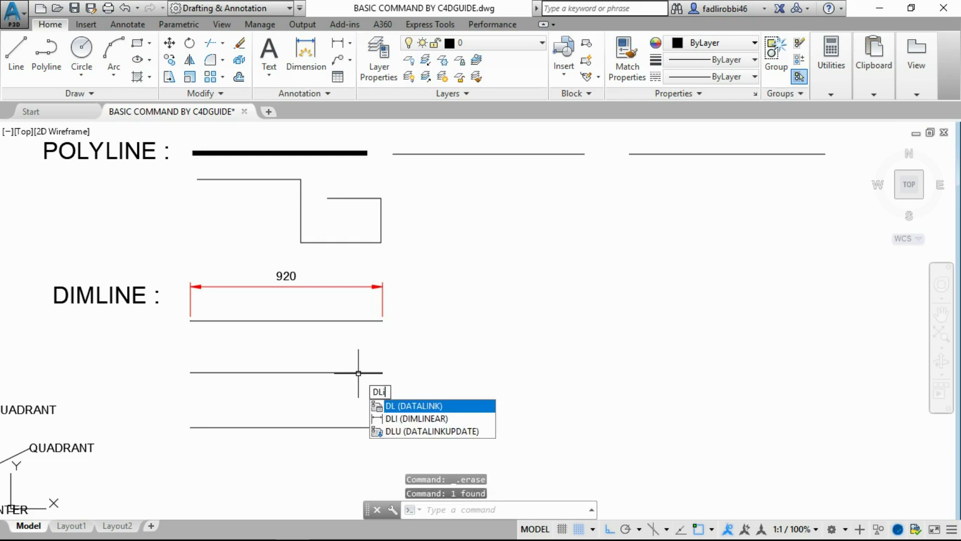
{"action": "key", "text": "Return"}
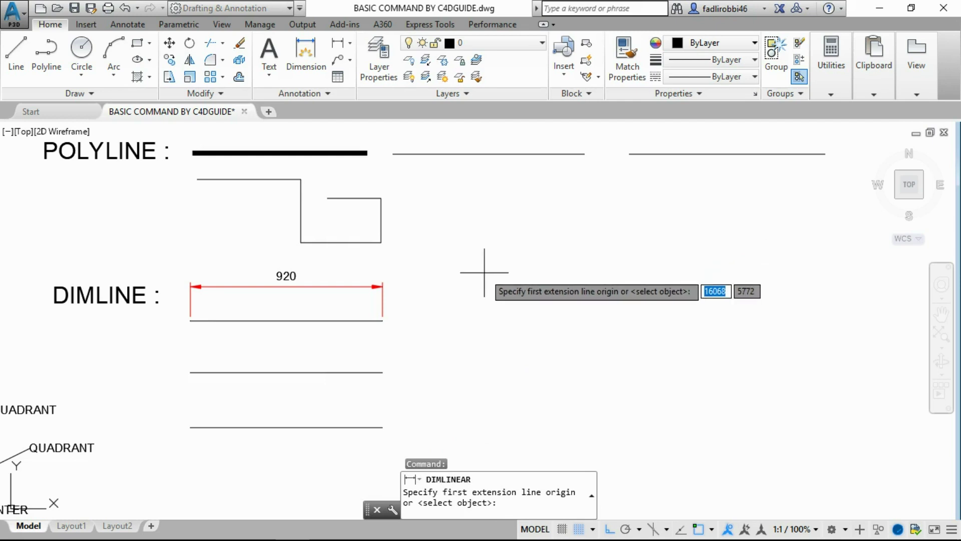
{"action": "key", "text": "Return"}
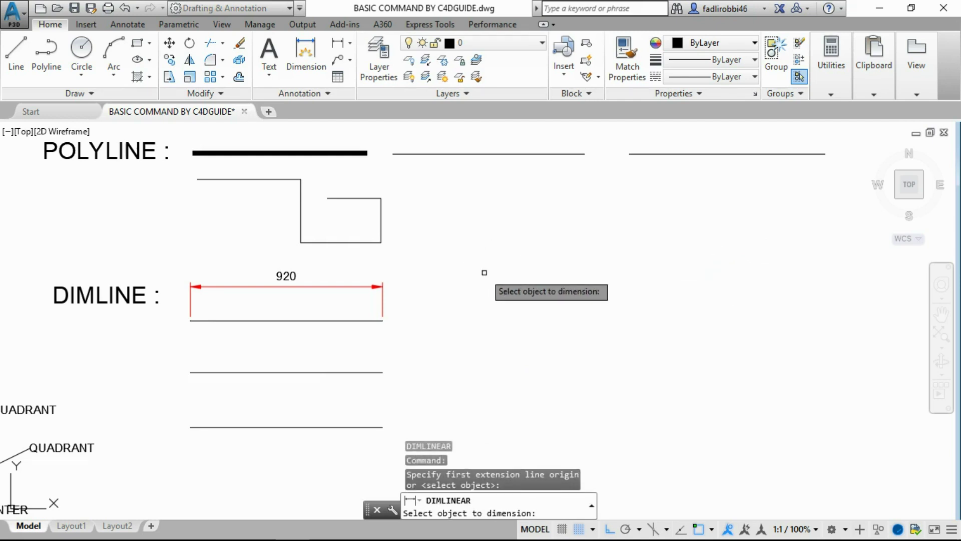
{"action": "left_click", "coordinate": [304, 373]}
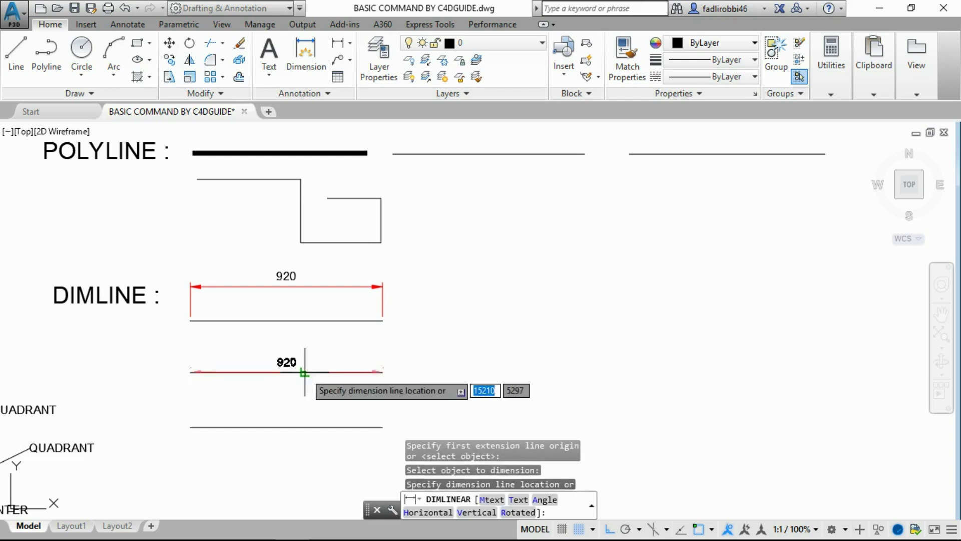
{"action": "left_click", "coordinate": [305, 344]}
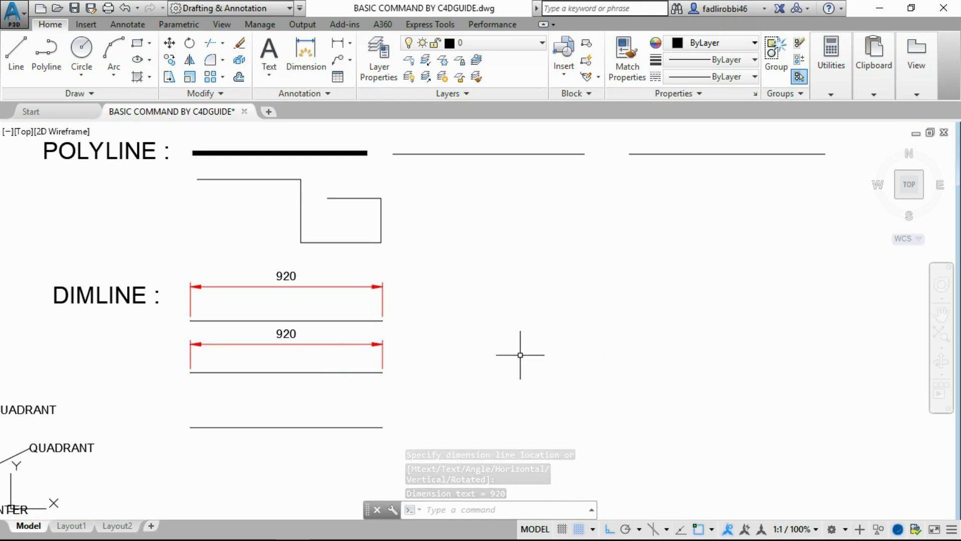
Dimension the third DIMLINE line with DLI by picking the line itself
{"action": "type", "text": "dli"}
{"action": "key", "text": "Return"}
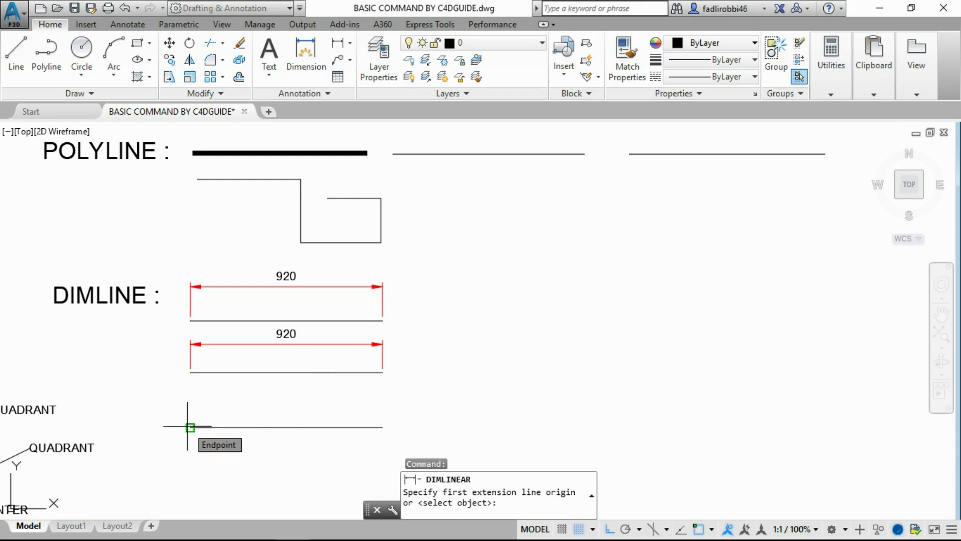
{"action": "scroll", "coordinate": [221, 434], "scroll_direction": "up", "scroll_amount": 2}
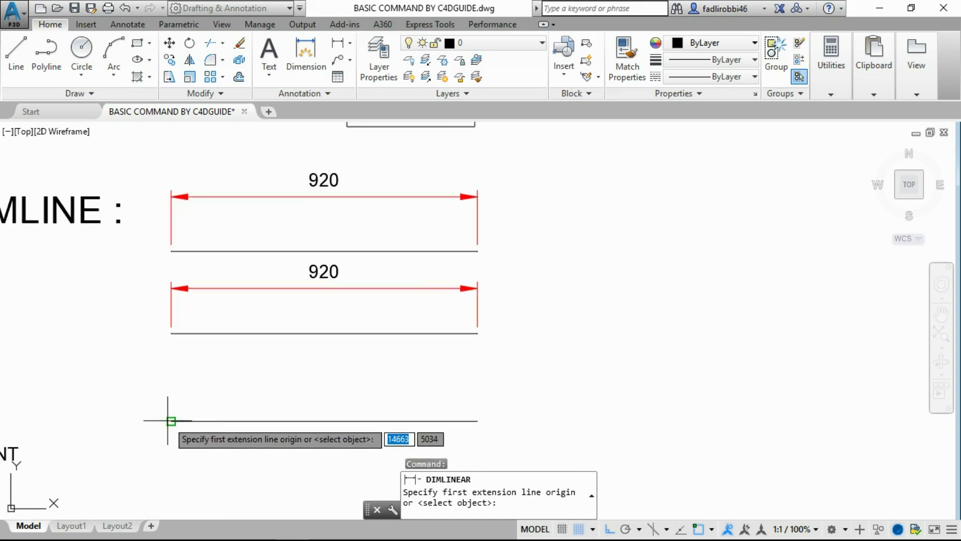
{"action": "scroll", "coordinate": [250, 412], "scroll_direction": "down", "scroll_amount": 3}
{"action": "key", "text": "Return"}
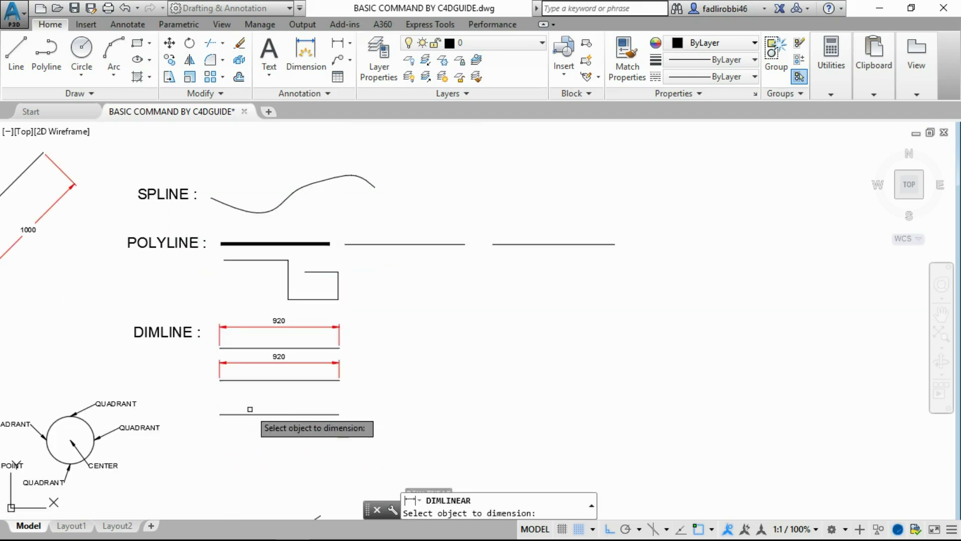
{"action": "left_click", "coordinate": [248, 413]}
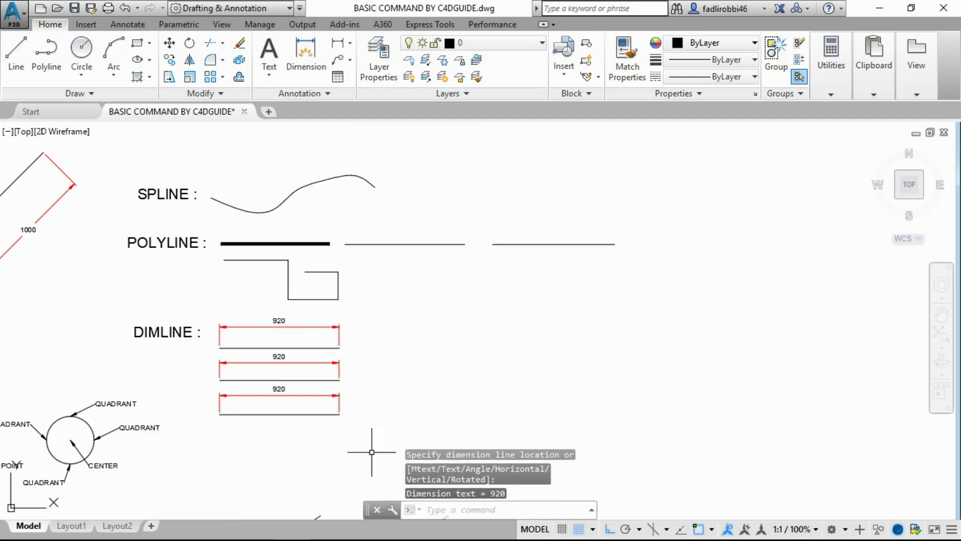
{"action": "key", "text": "Escape"}
{"action": "scroll", "coordinate": [369, 432], "scroll_direction": "down", "scroll_amount": 1}
{"action": "scroll", "coordinate": [243, 306], "scroll_direction": "down", "scroll_amount": 1}
{"action": "middle_click_drag", "start_coordinate": [243, 306], "coordinate": [280, 346]}
Erase the existing 33° angle dimension on the first DIMANGULAR triangle
{"action": "scroll", "coordinate": [280, 351], "scroll_direction": "up", "scroll_amount": 1}
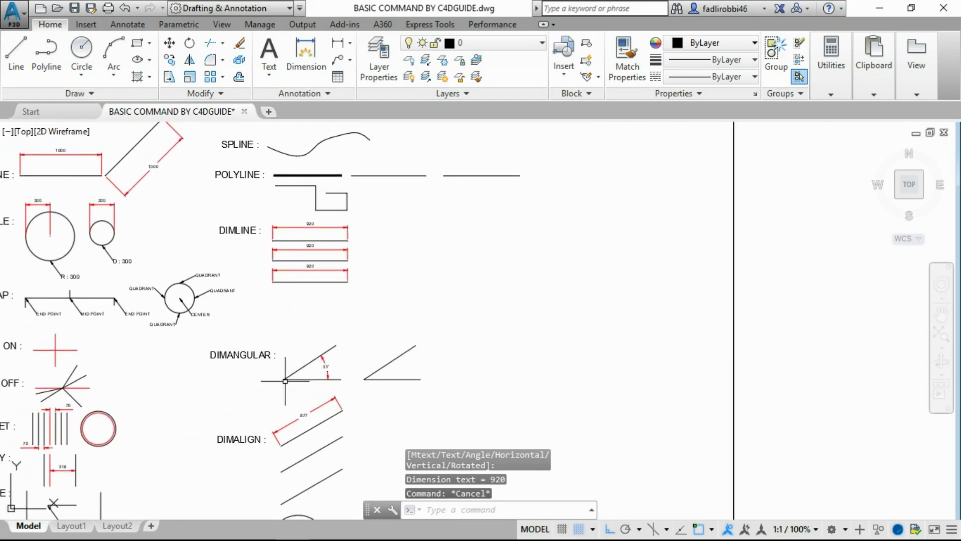
{"action": "scroll", "coordinate": [283, 372], "scroll_direction": "up", "scroll_amount": 2}
{"action": "scroll", "coordinate": [423, 403], "scroll_direction": "up", "scroll_amount": 4}
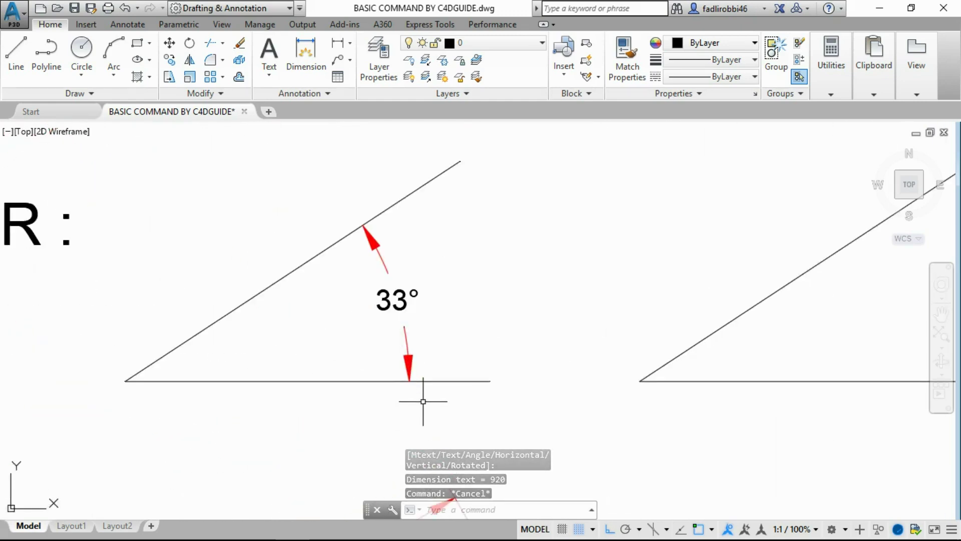
{"action": "scroll", "coordinate": [427, 398], "scroll_direction": "down", "scroll_amount": 2}
{"action": "scroll", "coordinate": [420, 375], "scroll_direction": "down", "scroll_amount": 2}
{"action": "left_click", "coordinate": [414, 361]}
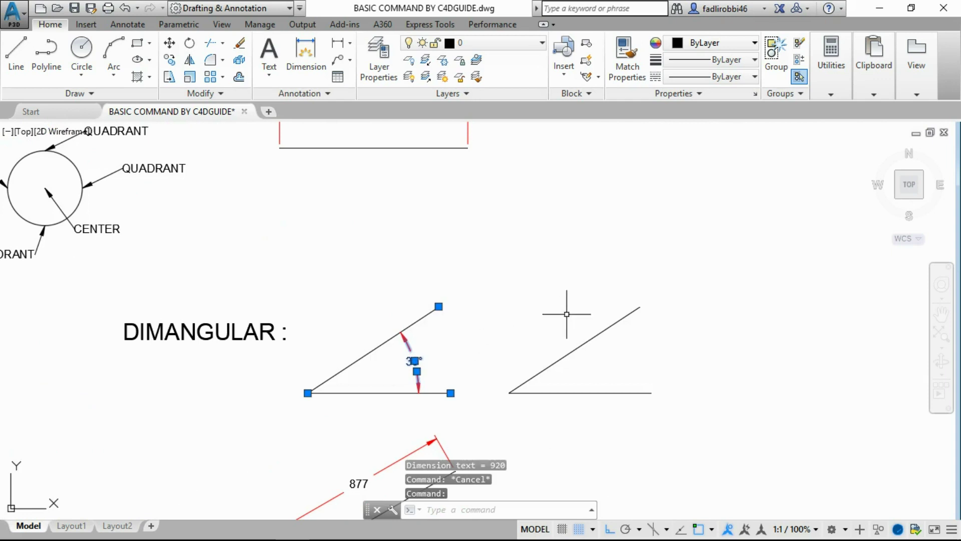
{"action": "key", "text": "Delete"}
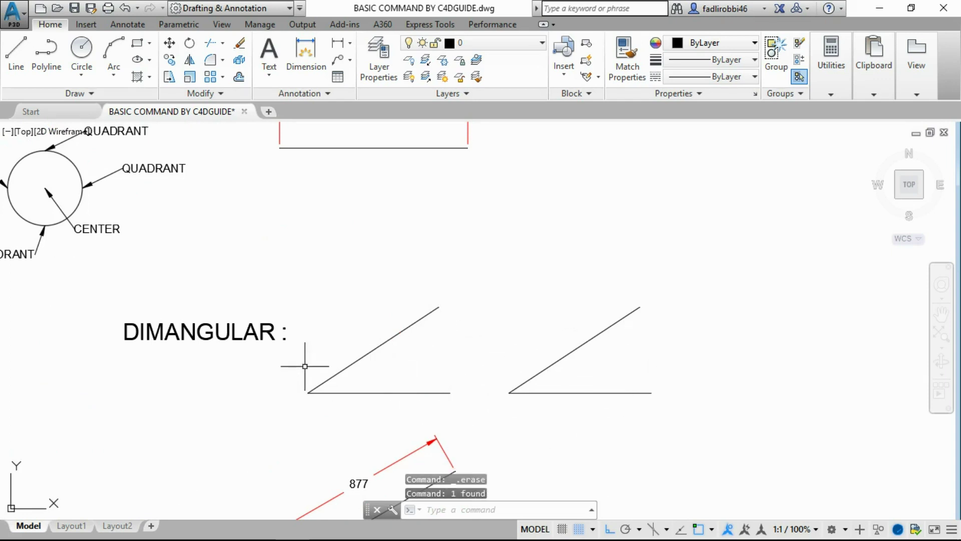
Redo the first triangle's 33° angle dimension from its bottom and slanted lines
{"action": "type", "text": "dim"}
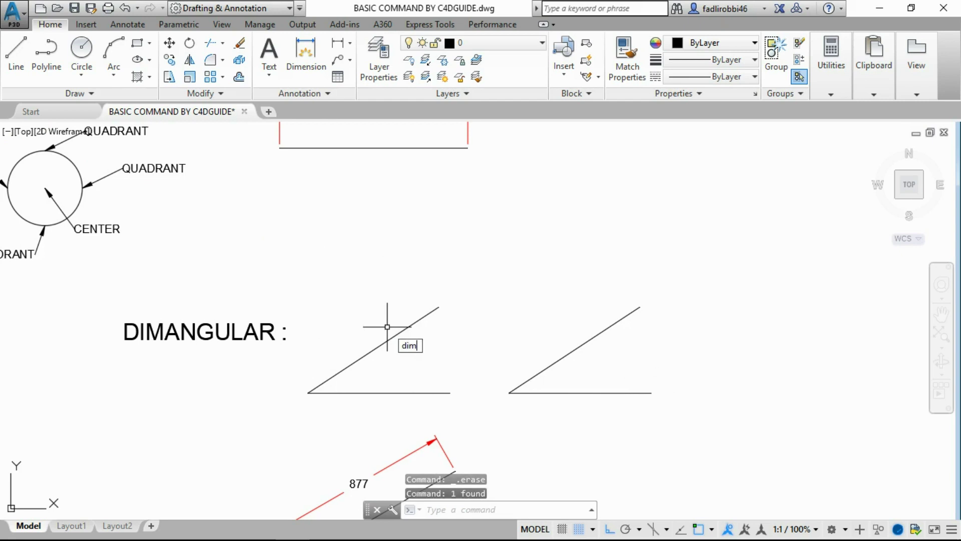
{"action": "type", "text": "a"}
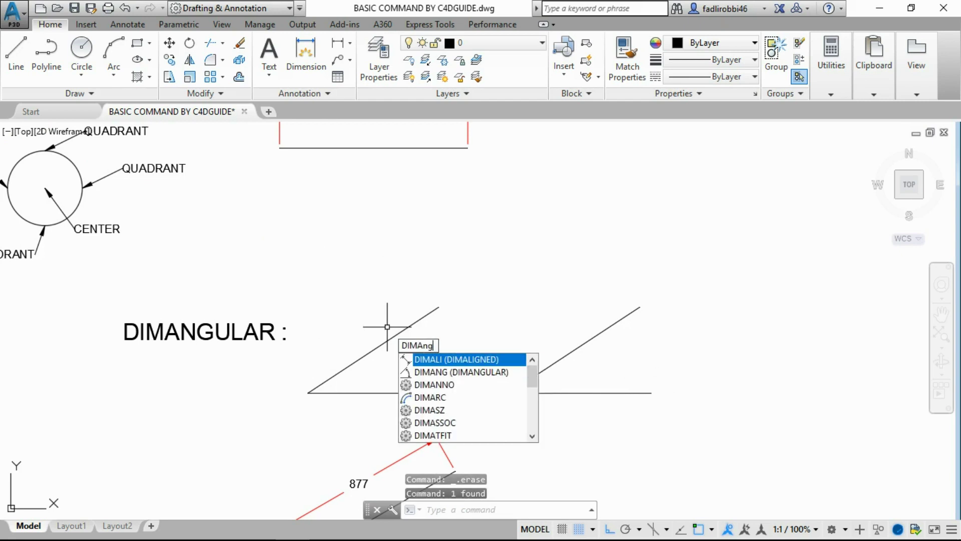
{"action": "key", "text": "Return"}
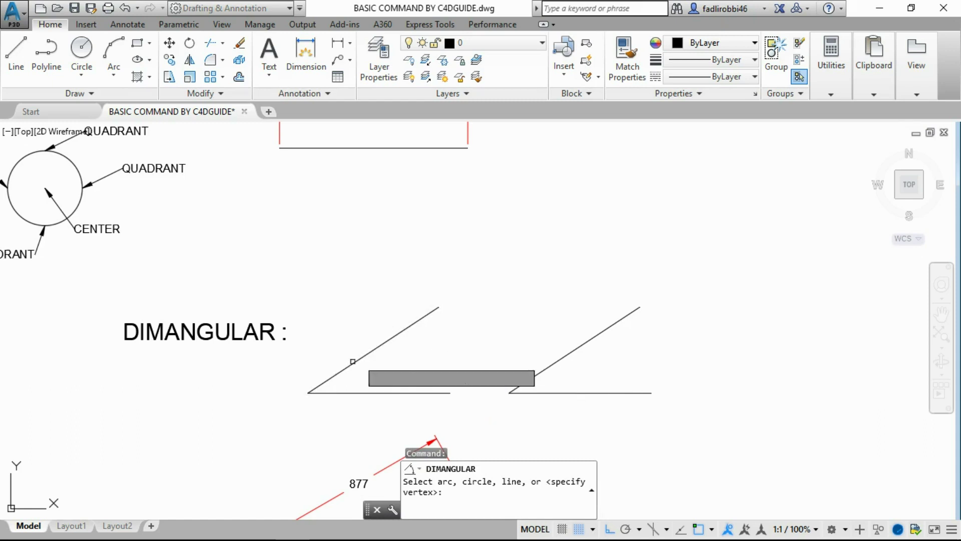
{"action": "left_click", "coordinate": [328, 393]}
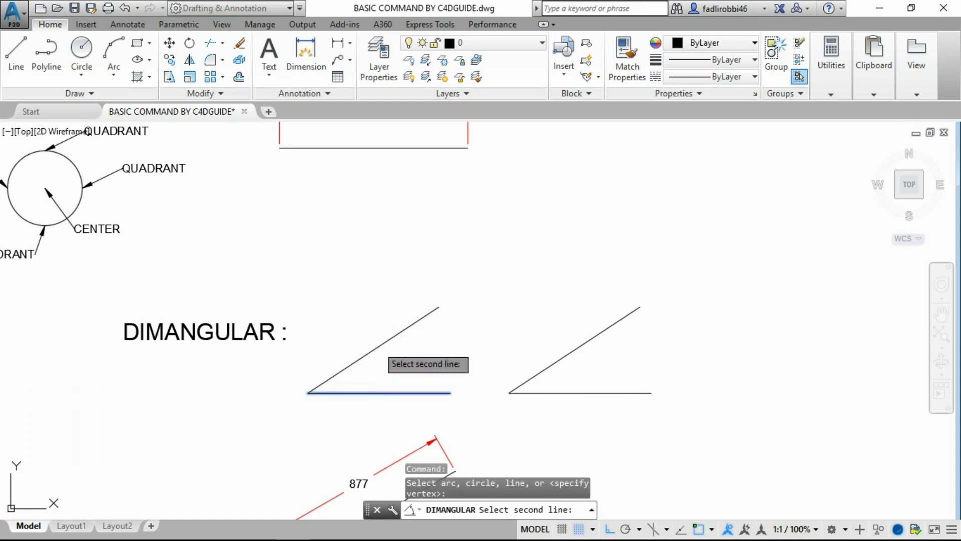
{"action": "left_click", "coordinate": [377, 349]}
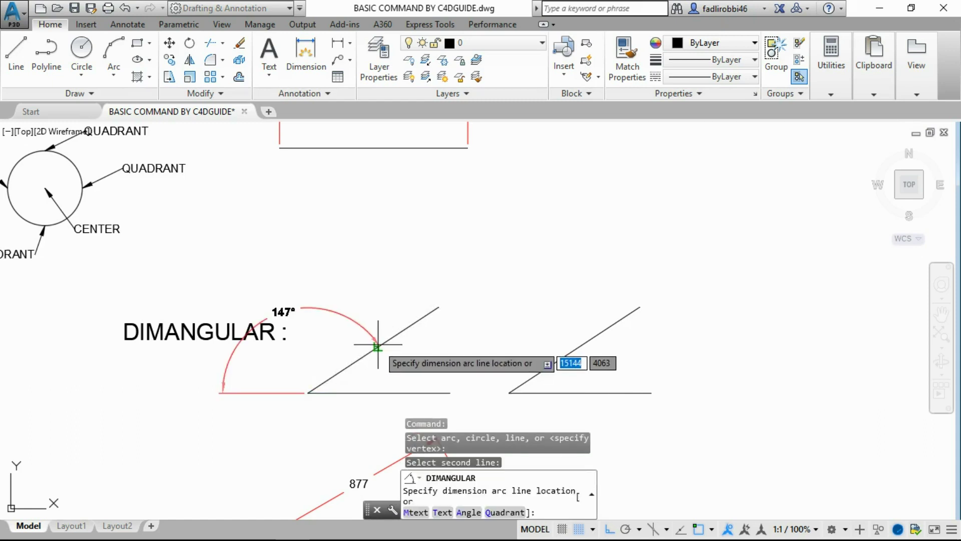
{"action": "left_click", "coordinate": [420, 372]}
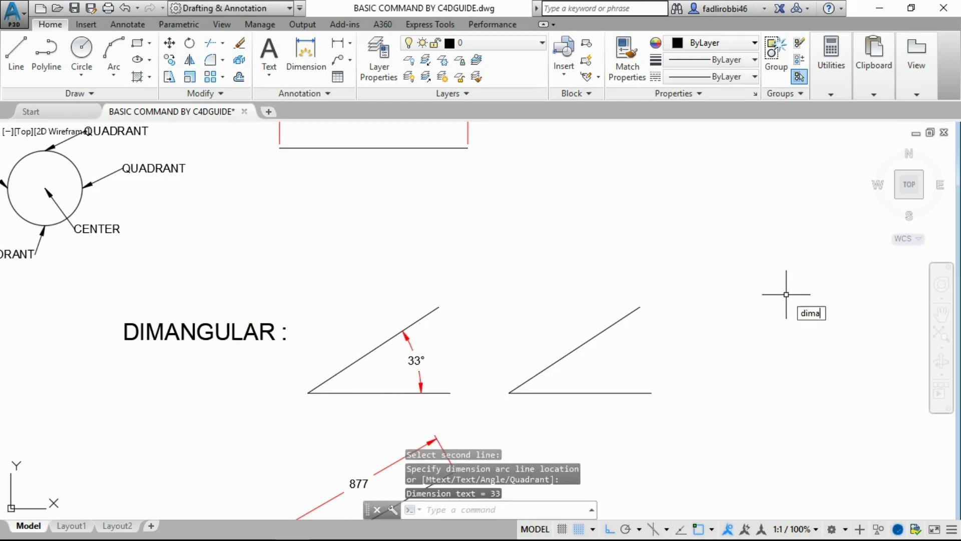
Add a 33° angle dimension between the second triangle's lower and upper lines
{"action": "type", "text": "ng"}
{"action": "key", "text": "Return"}
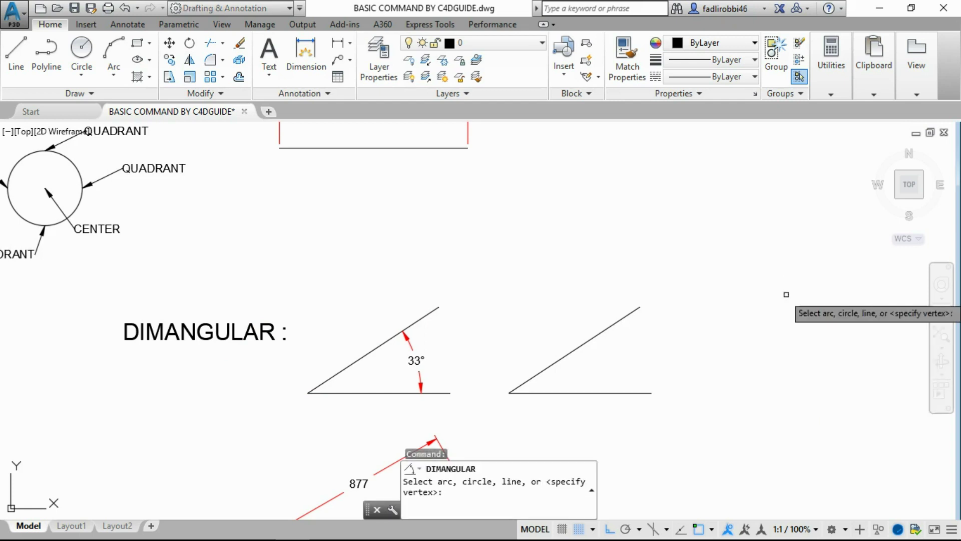
{"action": "left_click", "coordinate": [580, 392]}
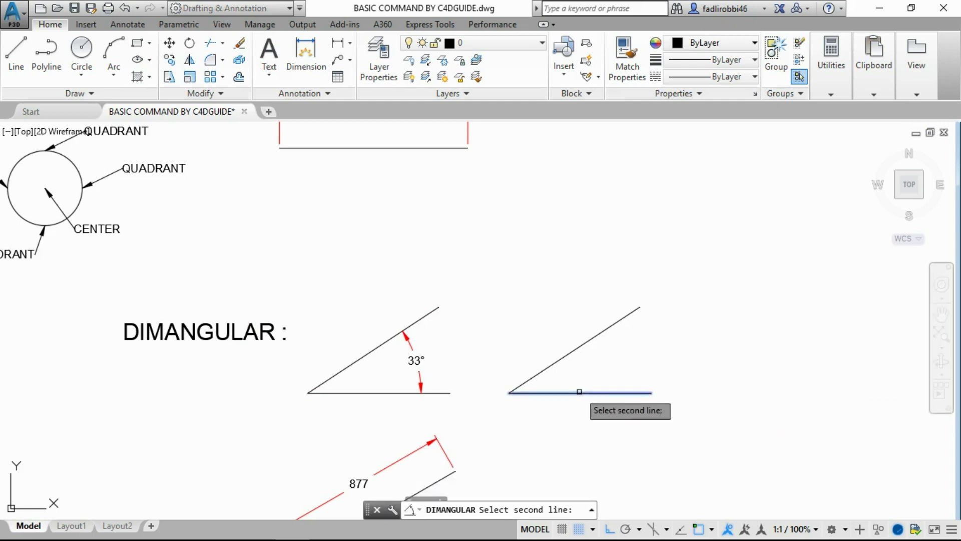
{"action": "left_click", "coordinate": [574, 350]}
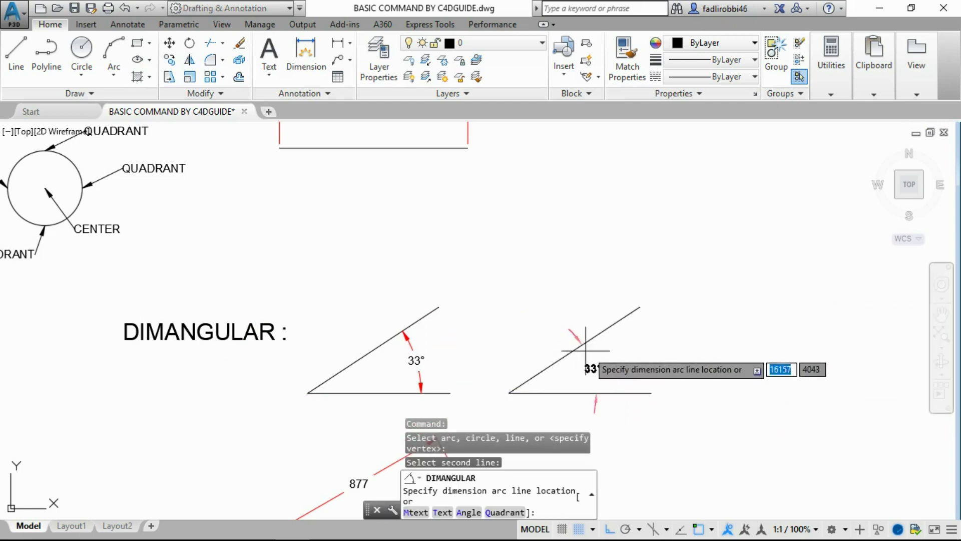
{"action": "left_click", "coordinate": [616, 359]}
{"action": "middle_click_drag", "start_coordinate": [562, 382], "coordinate": [538, 262]}
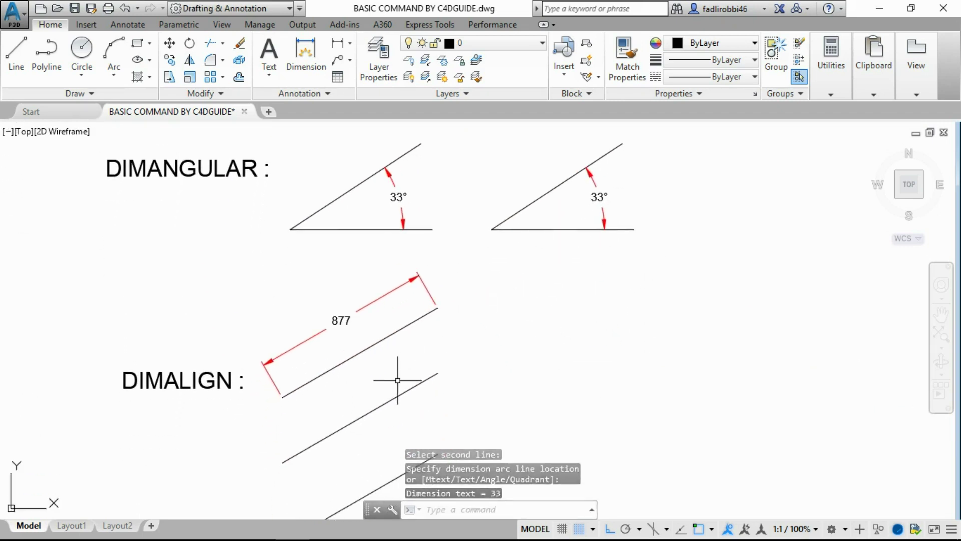
{"action": "middle_click_drag", "start_coordinate": [397, 382], "coordinate": [335, 371]}
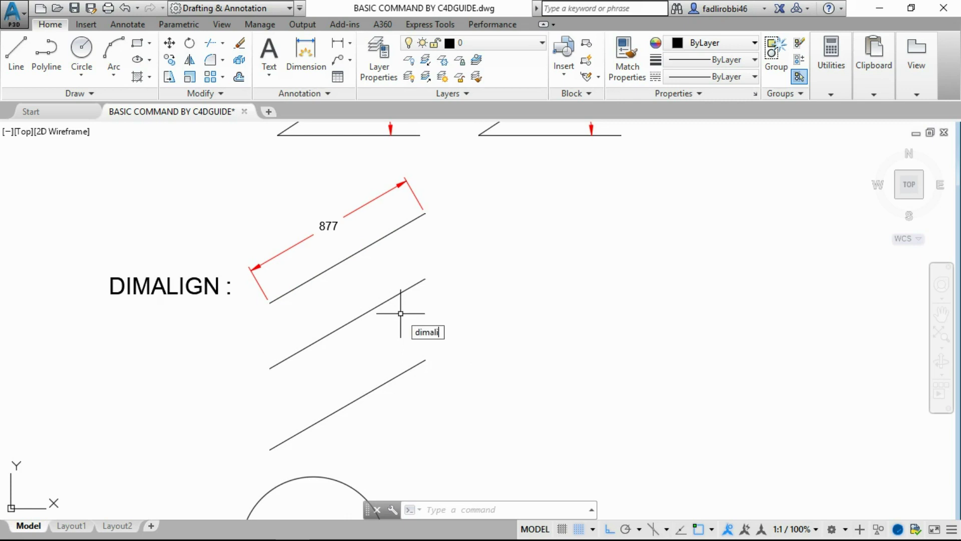
Add an aligned 877 dimension between the middle DIMALIGN line's endpoints, placed above it
{"action": "key", "text": "Return"}
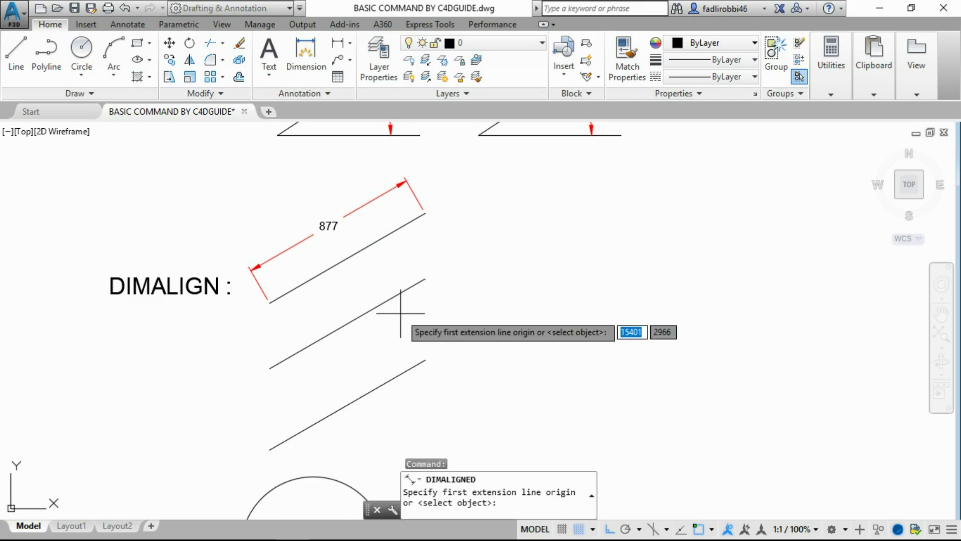
{"action": "left_click", "coordinate": [270, 368]}
{"action": "left_click", "coordinate": [425, 279]}
{"action": "left_click", "coordinate": [409, 263]}
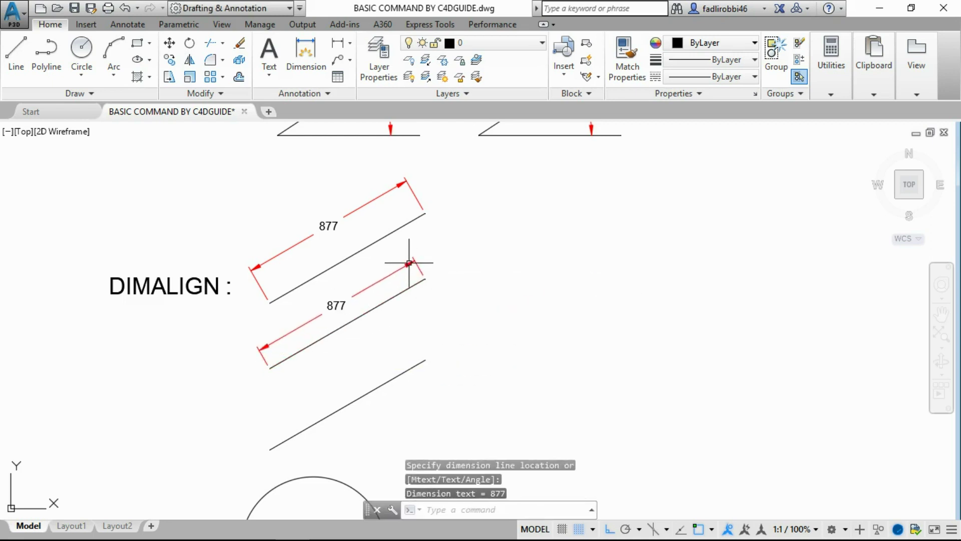
Place an aligned 877 dimension on the bottom line, then delete it
{"action": "key", "text": "Return"}
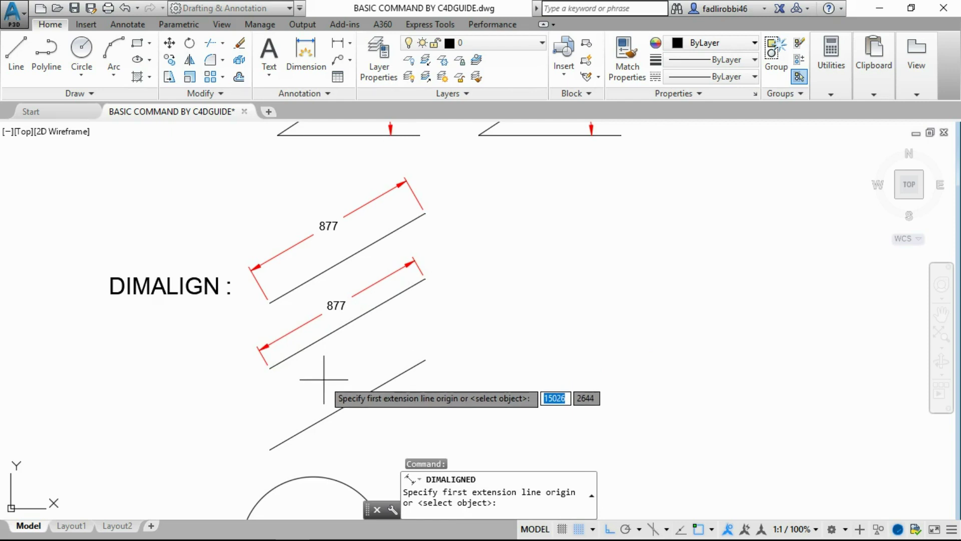
{"action": "key", "text": "Return"}
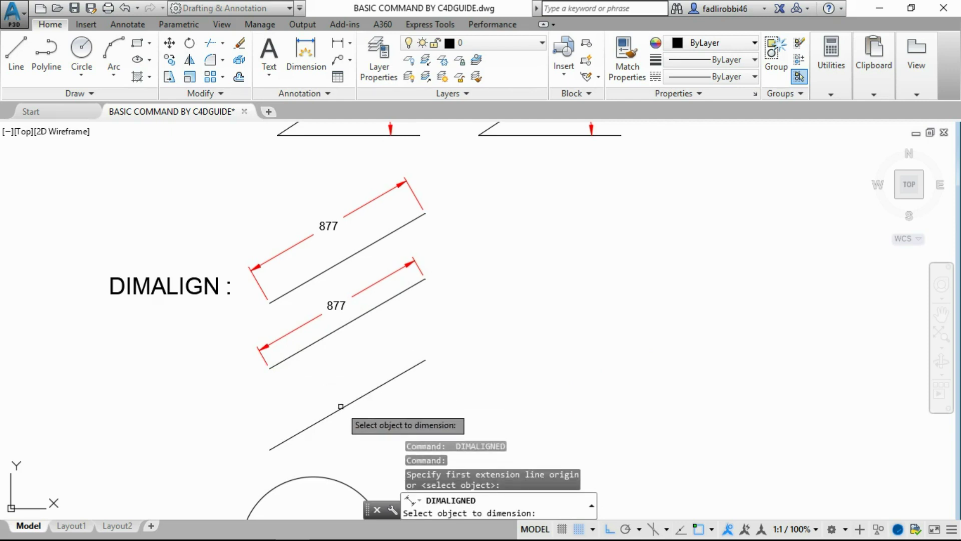
{"action": "left_click", "coordinate": [339, 405]}
{"action": "left_click", "coordinate": [323, 379]}
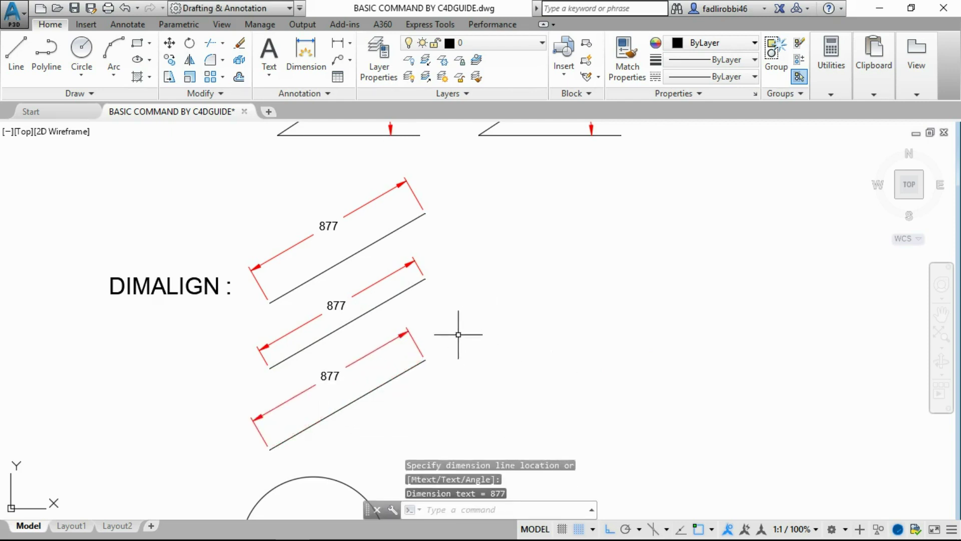
{"action": "left_click", "coordinate": [416, 364]}
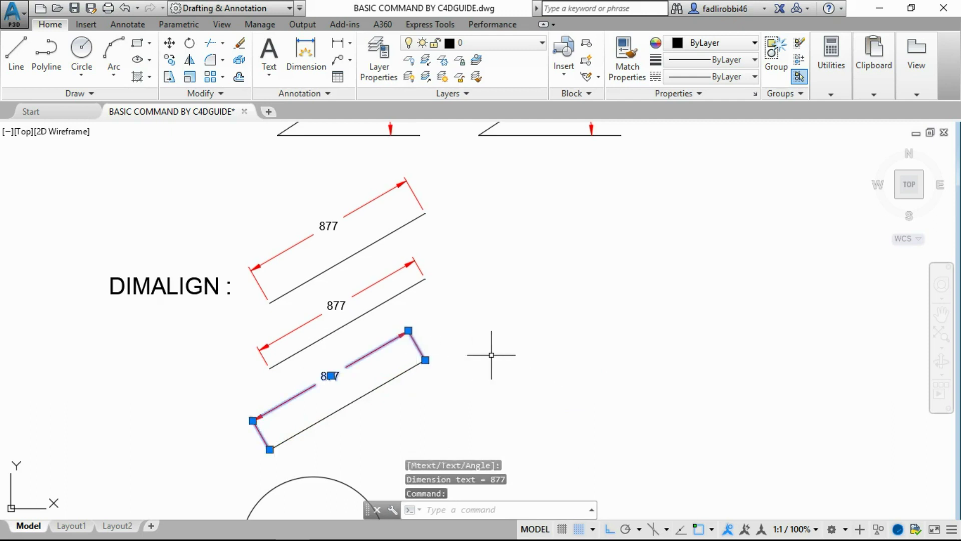
{"action": "key", "text": "Delete"}
Start a linear dimension on the bottom line's endpoints, then cancel it
{"action": "type", "text": "l"}
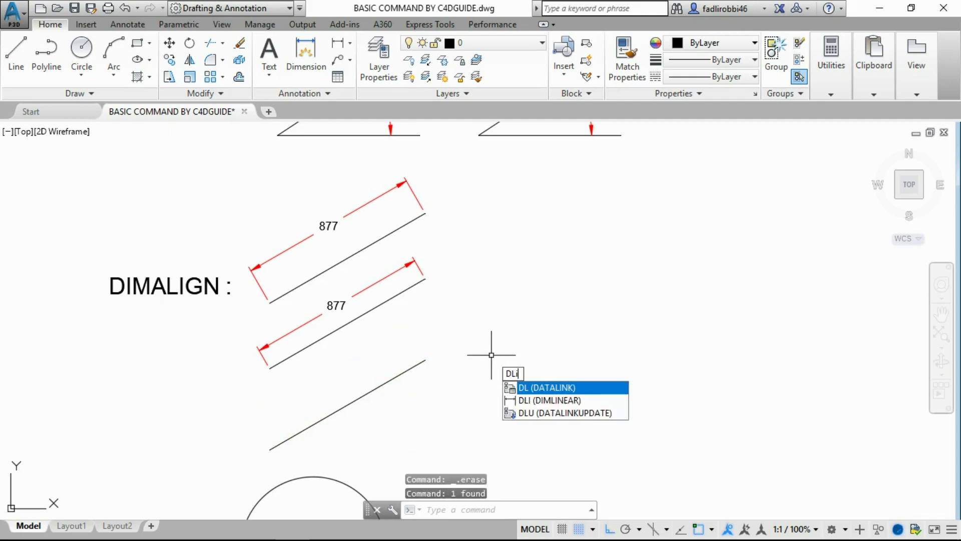
{"action": "type", "text": "i"}
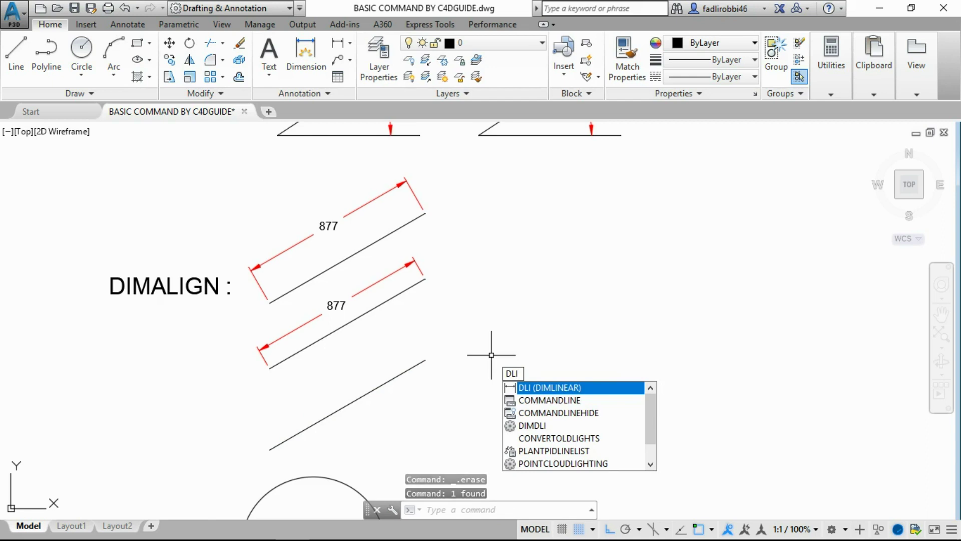
{"action": "key", "text": "Return"}
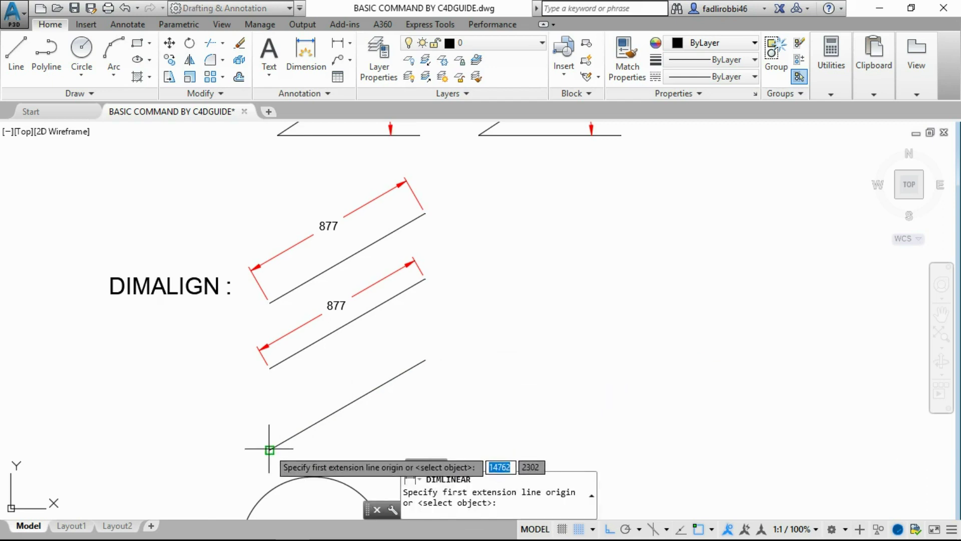
{"action": "left_click", "coordinate": [270, 449]}
{"action": "left_click", "coordinate": [426, 360]}
{"action": "middle_click_drag", "start_coordinate": [429, 403], "coordinate": [369, 367]}
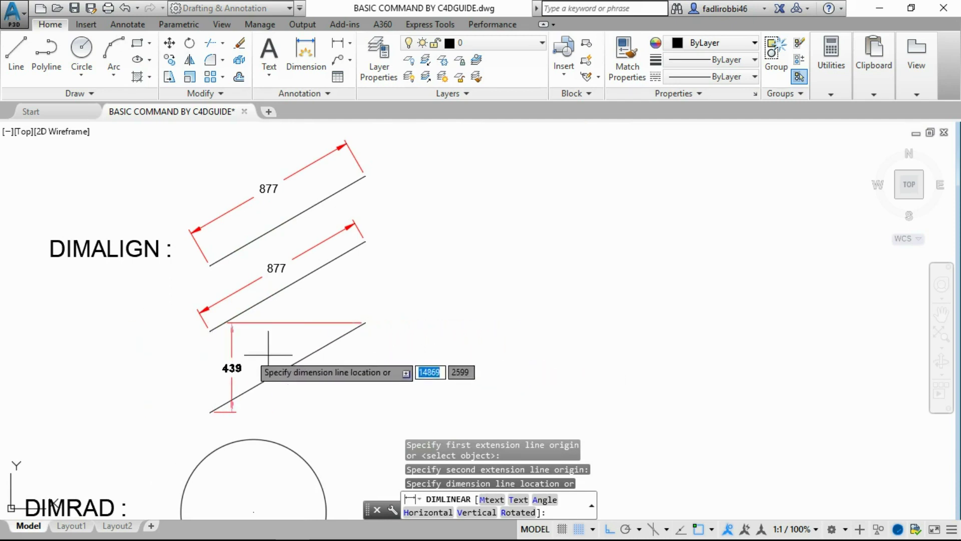
{"action": "key", "text": "Escape"}
Pan and zoom to centre the DIMRAD circle and its R355 label
{"action": "scroll", "coordinate": [299, 350], "scroll_direction": "down", "scroll_amount": 5}
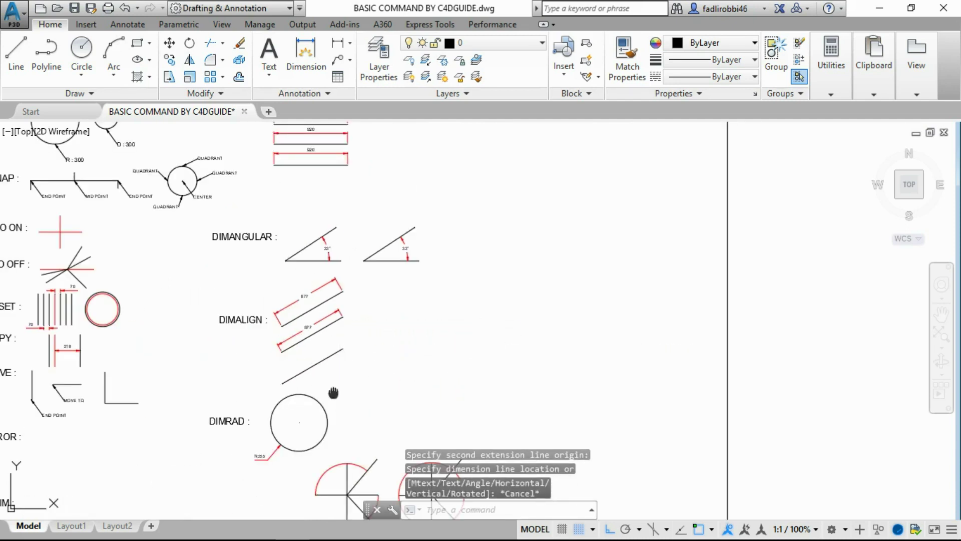
{"action": "middle_click_drag", "start_coordinate": [283, 406], "coordinate": [282, 351]}
{"action": "scroll", "coordinate": [282, 351], "scroll_direction": "up", "scroll_amount": 5}
{"action": "scroll", "coordinate": [262, 368], "scroll_direction": "up", "scroll_amount": 2}
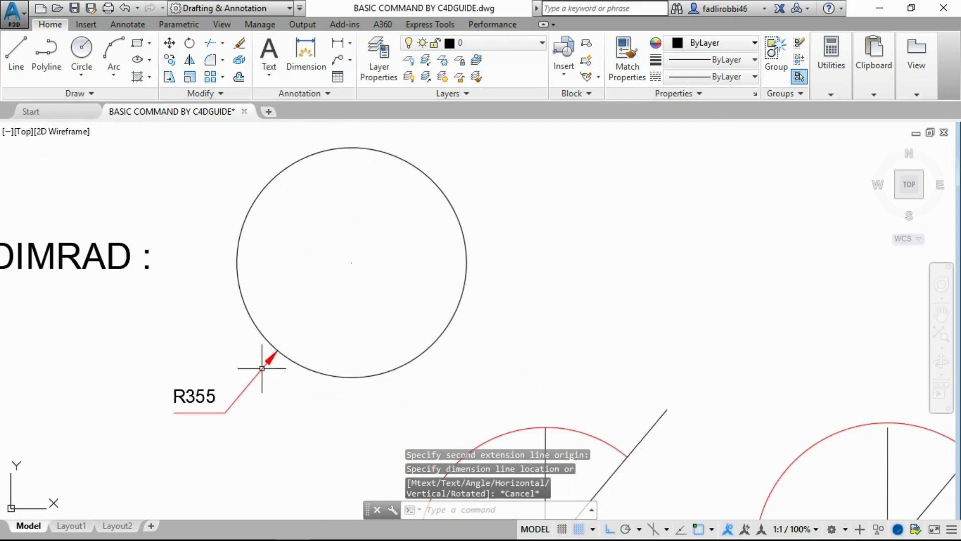
{"action": "scroll", "coordinate": [262, 369], "scroll_direction": "down", "scroll_amount": 5}
{"action": "scroll", "coordinate": [258, 374], "scroll_direction": "up", "scroll_amount": 2}
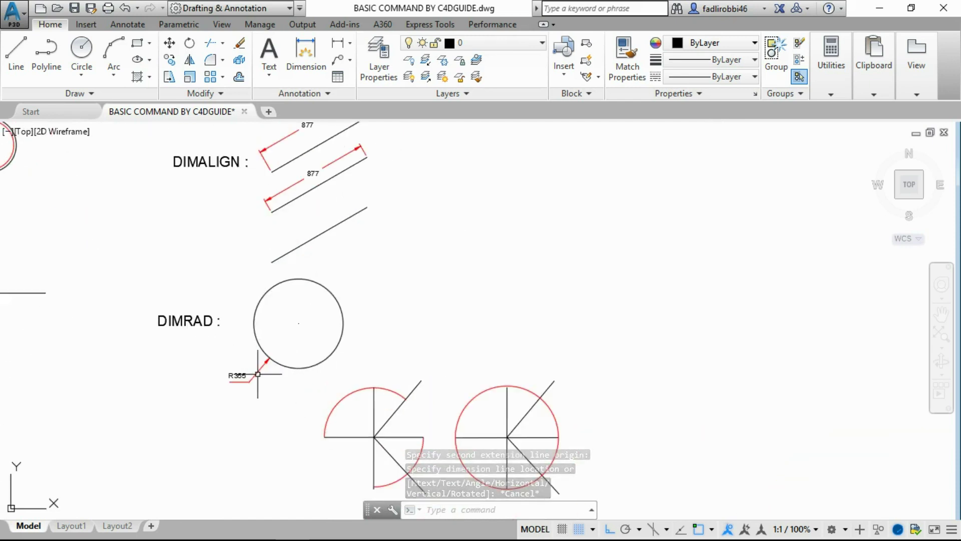
{"action": "middle_click_drag", "start_coordinate": [292, 365], "coordinate": [292, 314]}
{"action": "scroll", "coordinate": [326, 310], "scroll_direction": "down", "scroll_amount": 3}
{"action": "scroll", "coordinate": [364, 317], "scroll_direction": "down", "scroll_amount": 2}
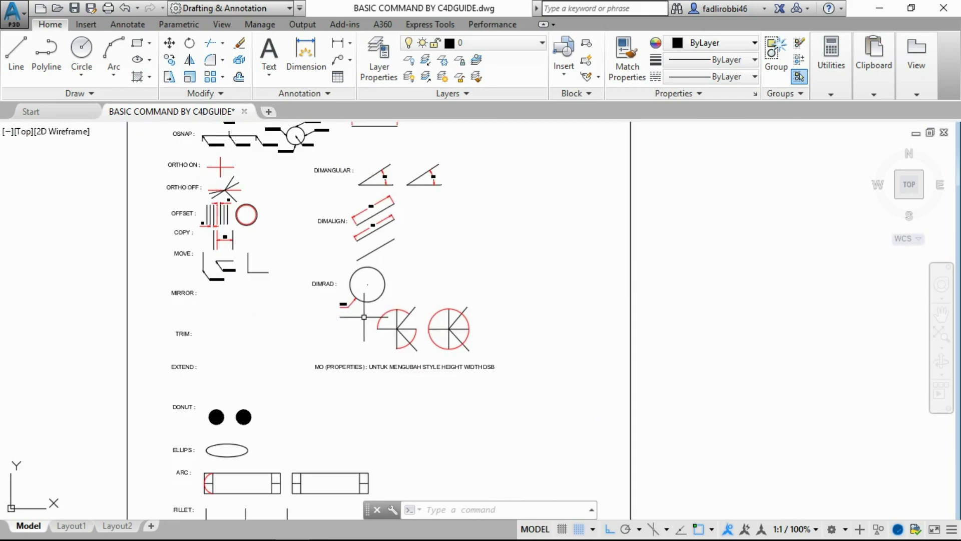
{"action": "scroll", "coordinate": [352, 307], "scroll_direction": "up", "scroll_amount": 3}
{"action": "middle_click_drag", "start_coordinate": [352, 247], "coordinate": [284, 317]}
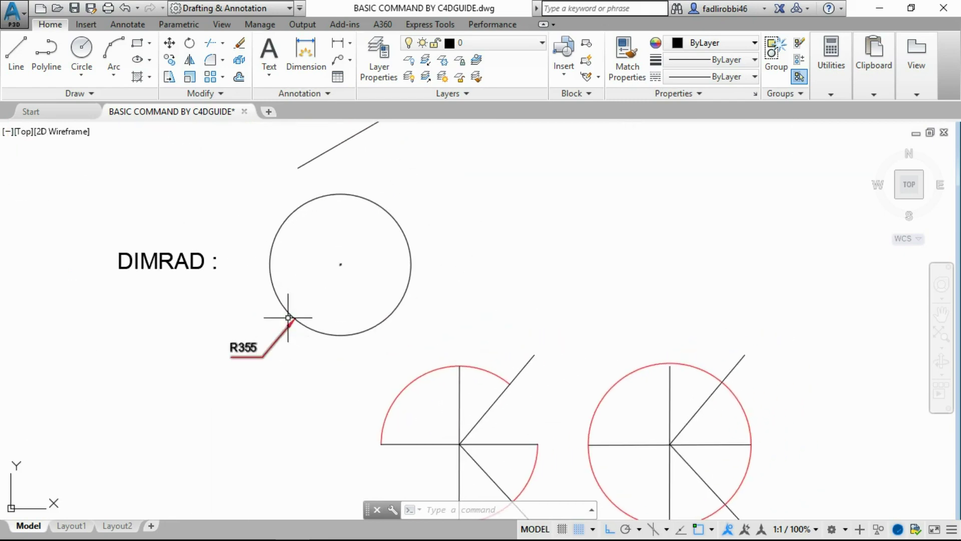
{"action": "left_click", "coordinate": [286, 306]}
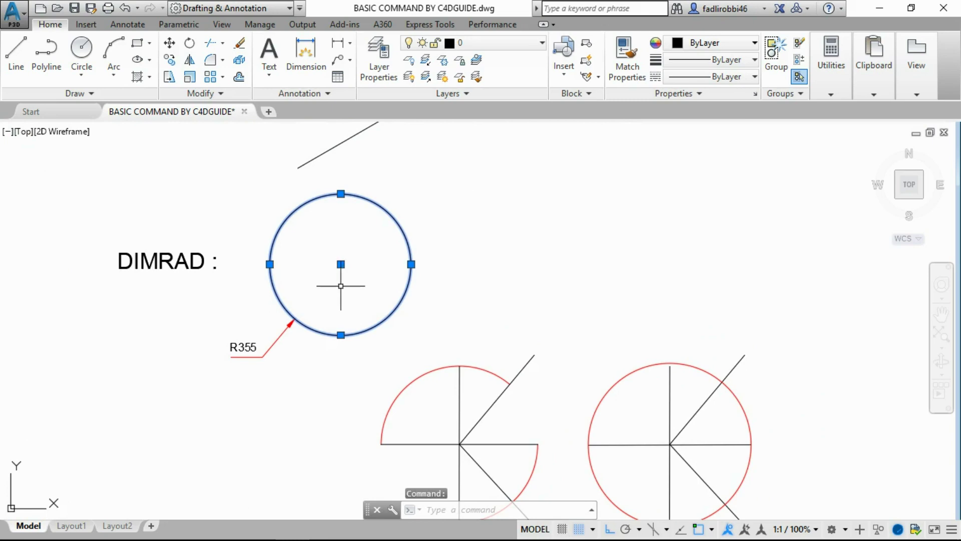
{"action": "key", "text": "Escape"}
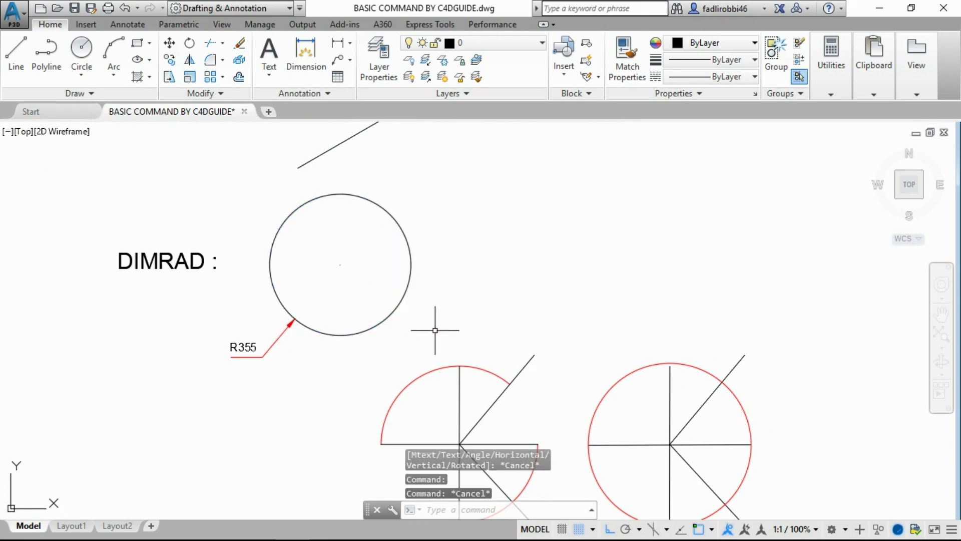
Add a second R355 radius dimension to the DIMRAD circle at its upper right
{"action": "type", "text": "Dim"}
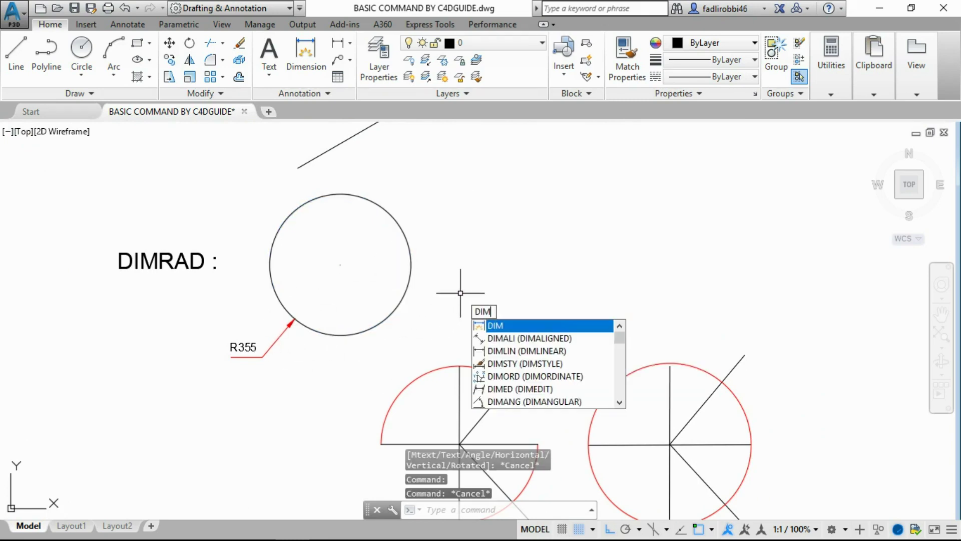
{"action": "type", "text": "ra"}
{"action": "key", "text": "Return"}
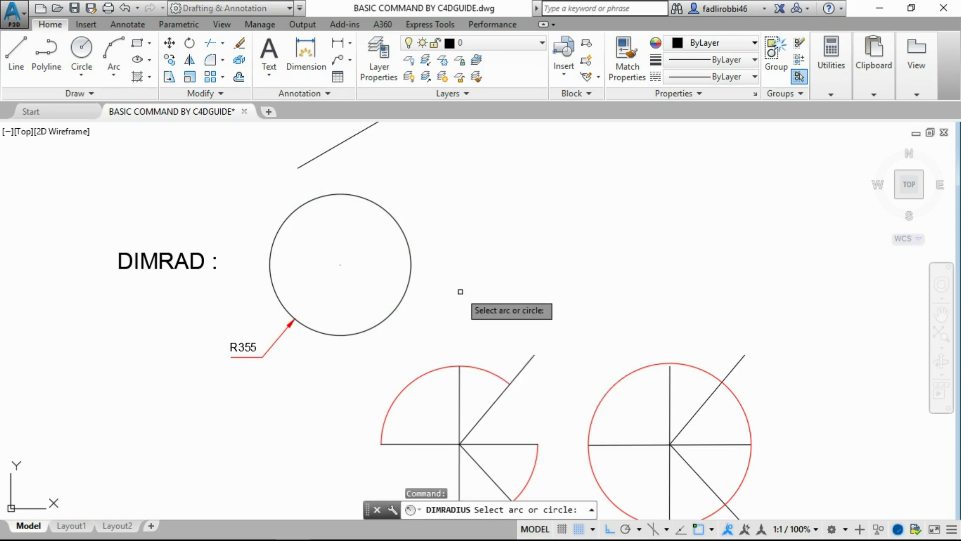
{"action": "left_click", "coordinate": [410, 276]}
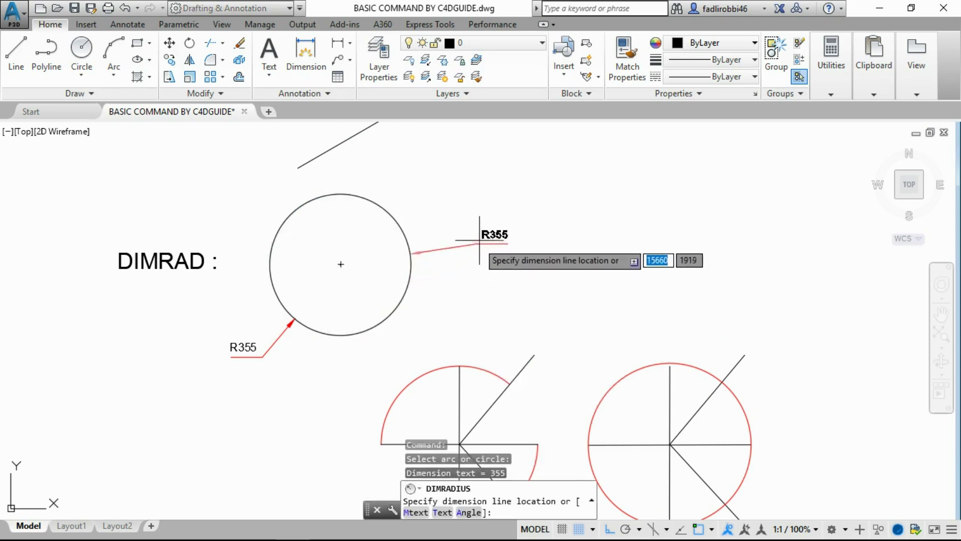
{"action": "left_click", "coordinate": [449, 184]}
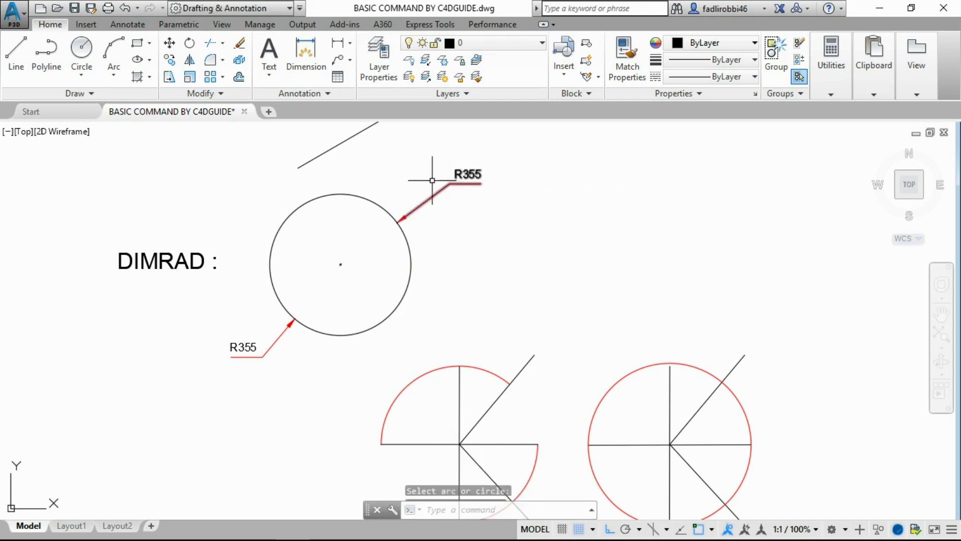
{"action": "key", "text": "Escape"}
Zoom out and select the lower 877 aligned dimension
{"action": "scroll", "coordinate": [456, 283], "scroll_direction": "down", "scroll_amount": 2}
{"action": "scroll", "coordinate": [428, 295], "scroll_direction": "down", "scroll_amount": 3}
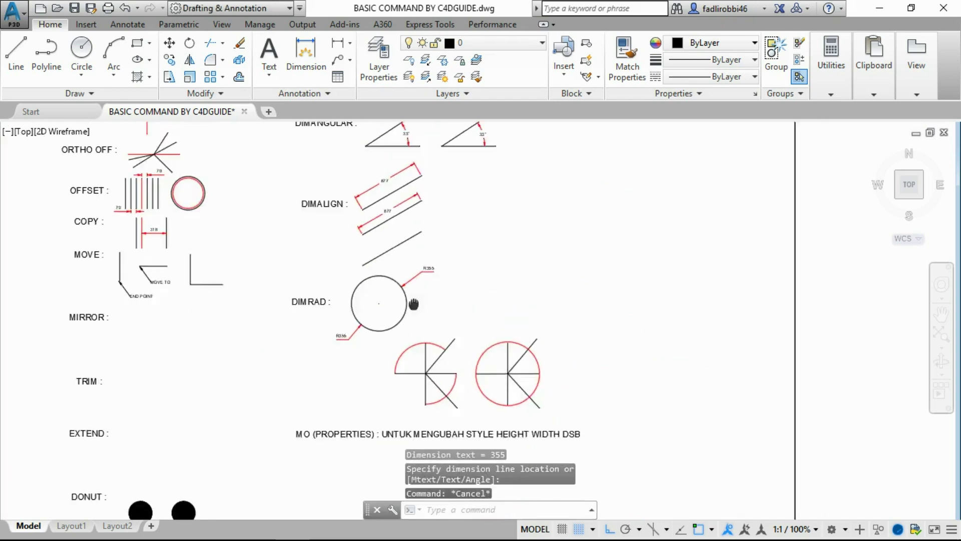
{"action": "scroll", "coordinate": [390, 301], "scroll_direction": "down", "scroll_amount": 3}
{"action": "scroll", "coordinate": [353, 292], "scroll_direction": "up", "scroll_amount": 6}
{"action": "left_click", "coordinate": [343, 312]}
Change the lower aligned dimension's text from 877 to 300
{"action": "scroll", "coordinate": [342, 313], "scroll_direction": "up", "scroll_amount": 4}
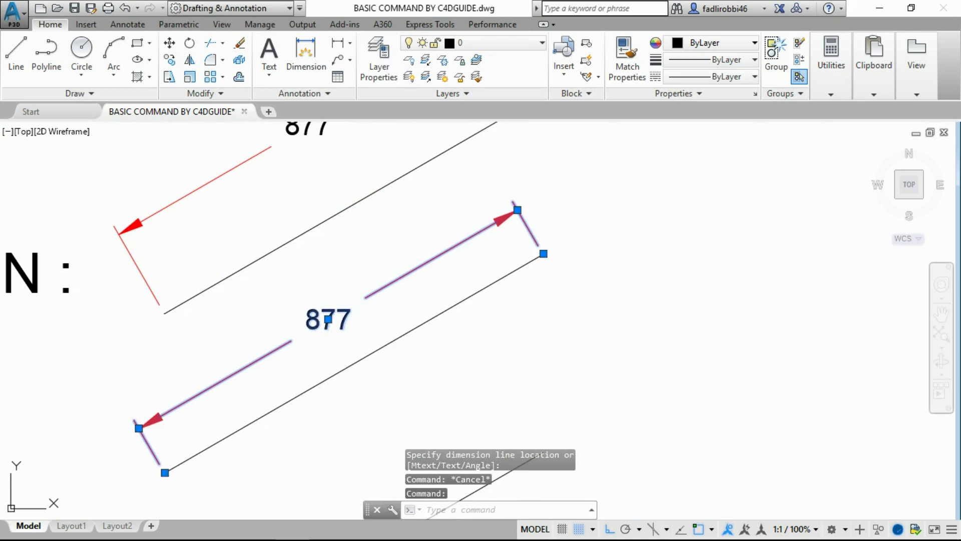
{"action": "double_click", "coordinate": [328, 318]}
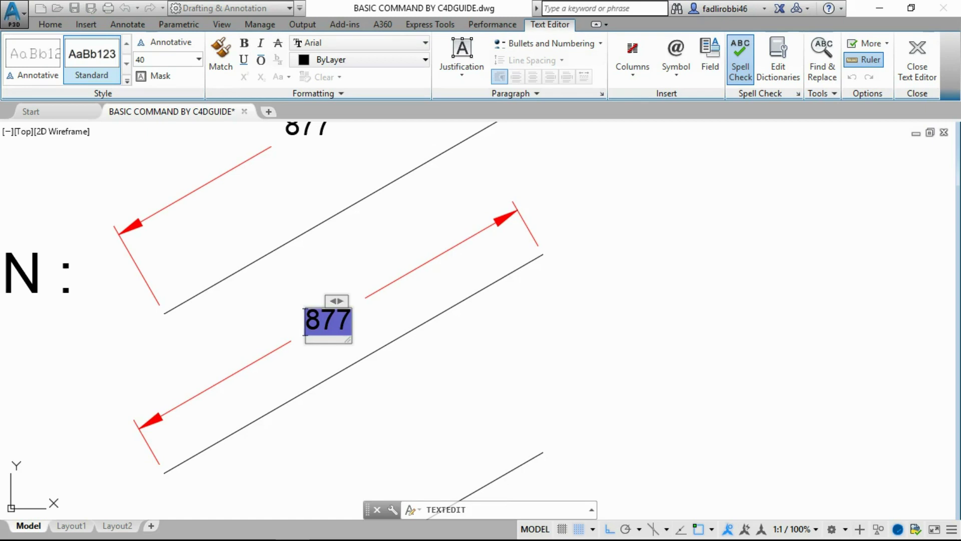
{"action": "type", "text": "300"}
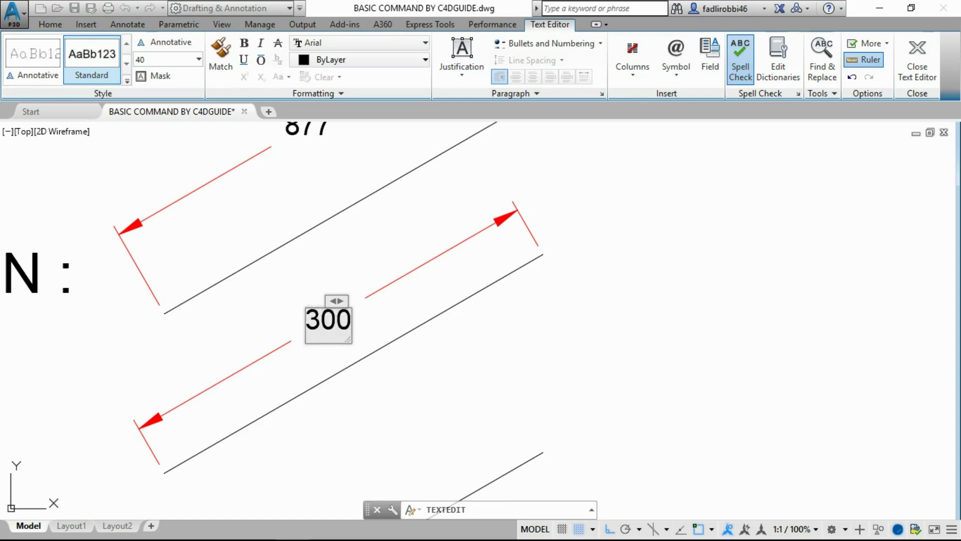
{"action": "key", "text": "Escape"}
{"action": "key", "text": "Escape"}
Change the upper aligned dimension's text from 877 to 200
{"action": "scroll", "coordinate": [352, 326], "scroll_direction": "down", "scroll_amount": 5}
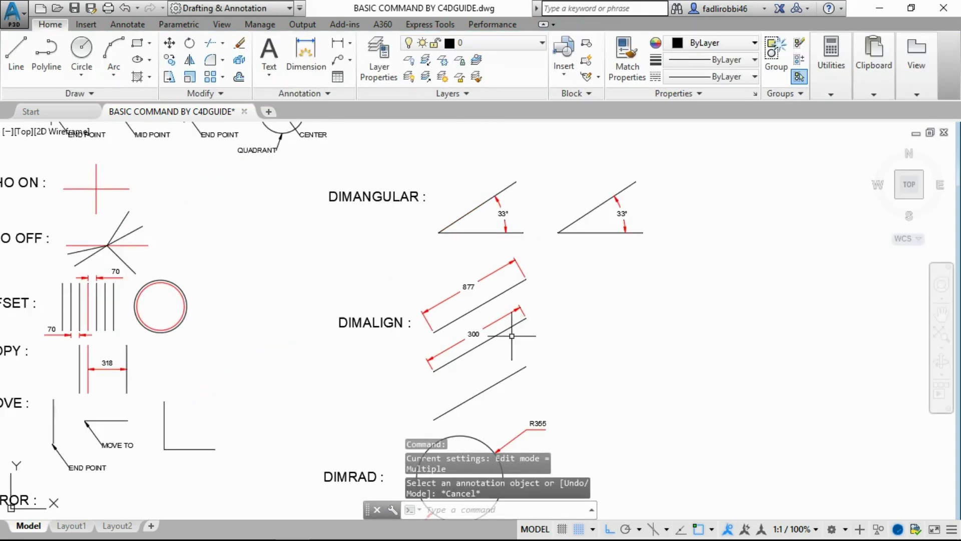
{"action": "scroll", "coordinate": [483, 290], "scroll_direction": "up", "scroll_amount": 5}
{"action": "left_click", "coordinate": [452, 274]}
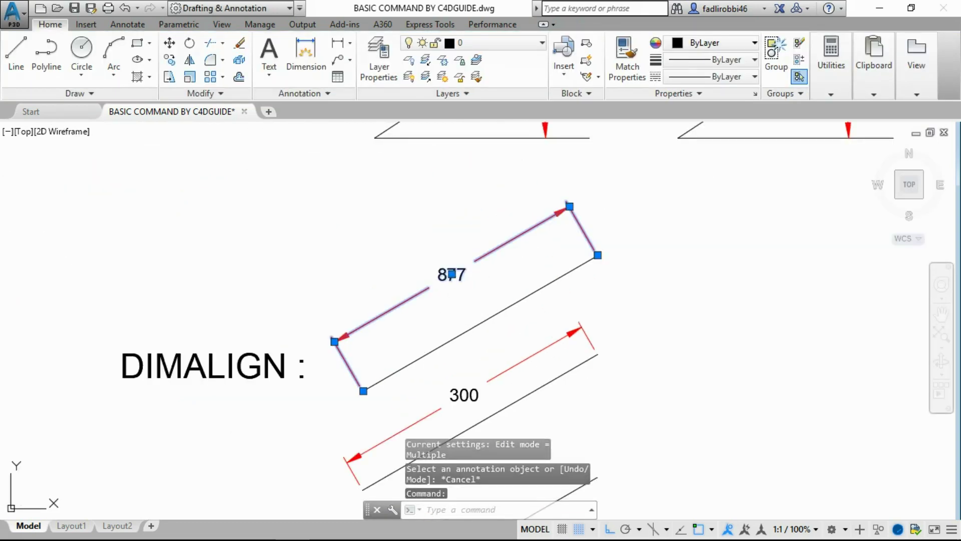
{"action": "double_click", "coordinate": [452, 274]}
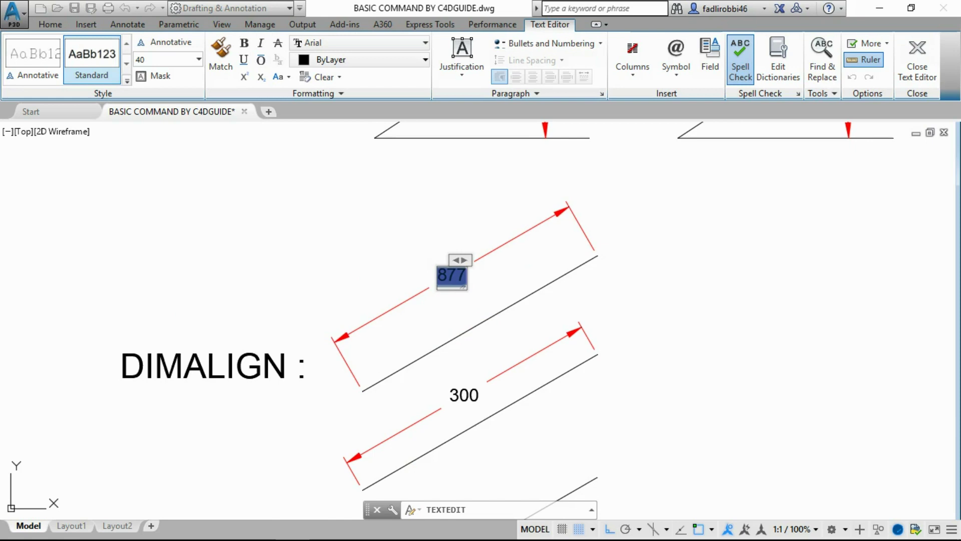
{"action": "type", "text": "2"}
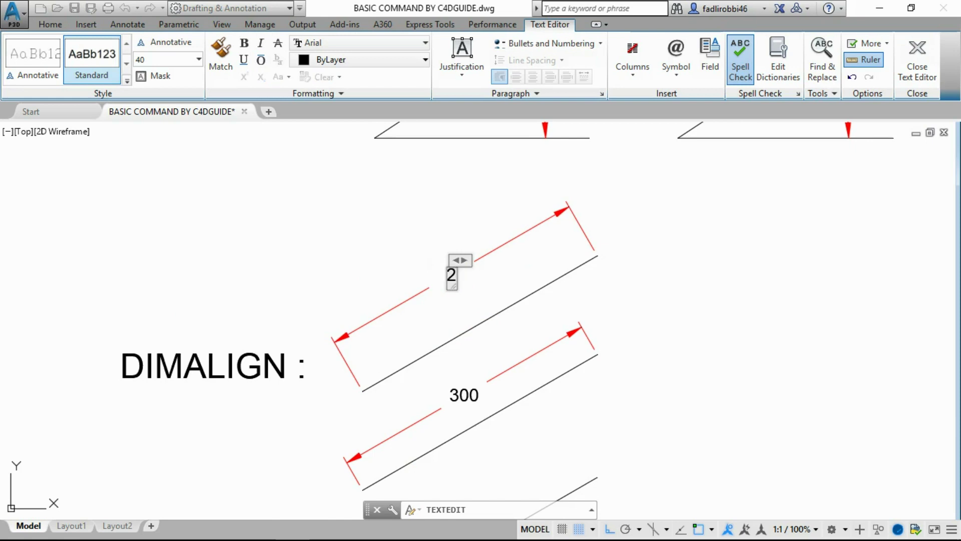
{"action": "type", "text": "00"}
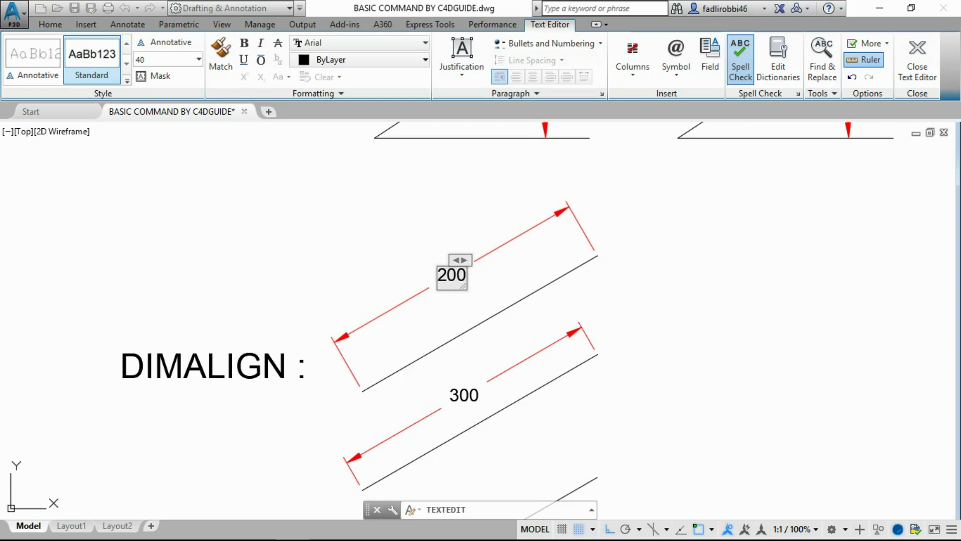
{"action": "left_click", "coordinate": [633, 316]}
{"action": "key", "text": "Escape"}
Pan and zoom to bring the circle examples into view
{"action": "scroll", "coordinate": [634, 358], "scroll_direction": "down", "scroll_amount": 3}
{"action": "mouse_move", "coordinate": [633, 359]}
{"action": "middle_mouse_down"}
{"action": "mouse_move", "coordinate": [594, 404]}
{"action": "mouse_move", "coordinate": [501, 251]}
{"action": "mouse_move", "coordinate": [345, 354]}
{"action": "middle_mouse_up"}
{"action": "scroll", "coordinate": [500, 250], "scroll_direction": "up", "scroll_amount": 5}
{"action": "scroll", "coordinate": [529, 275], "scroll_direction": "up", "scroll_amount": 2}
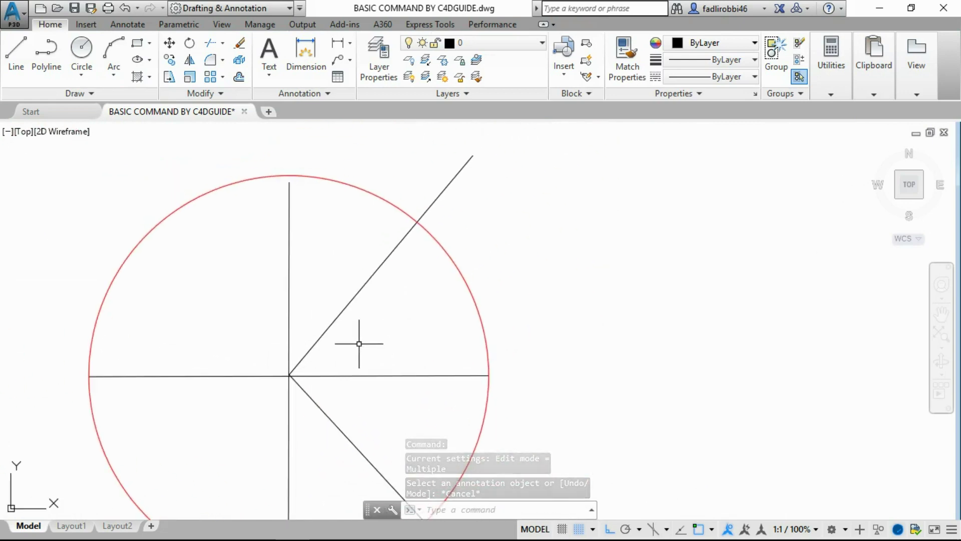
Trim the right circle's upper-right arc using the horizontal and upper diagonal lines as cutting edges
{"action": "scroll", "coordinate": [358, 339], "scroll_direction": "down", "scroll_amount": 4}
{"action": "middle_click_drag", "start_coordinate": [196, 346], "coordinate": [328, 303]}
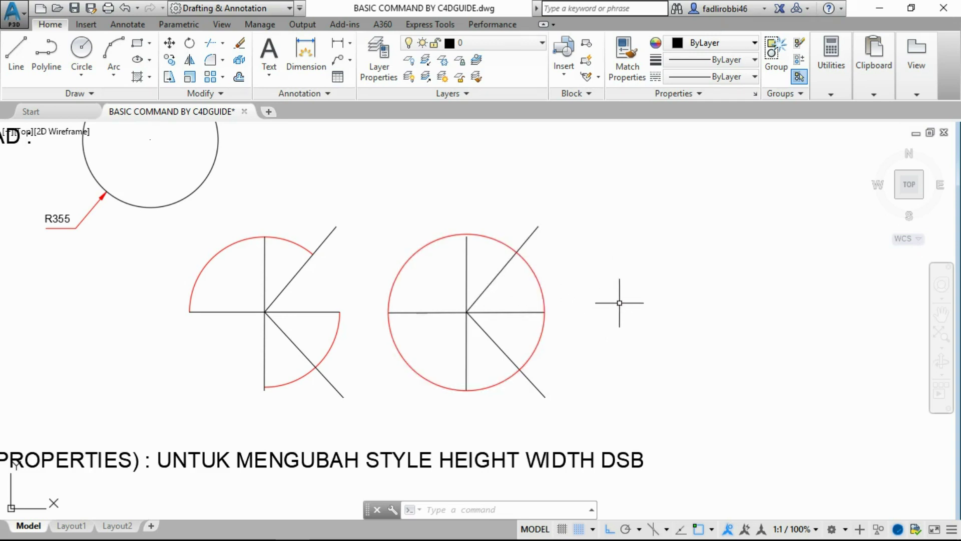
{"action": "type", "text": "tr"}
{"action": "key", "text": "Return"}
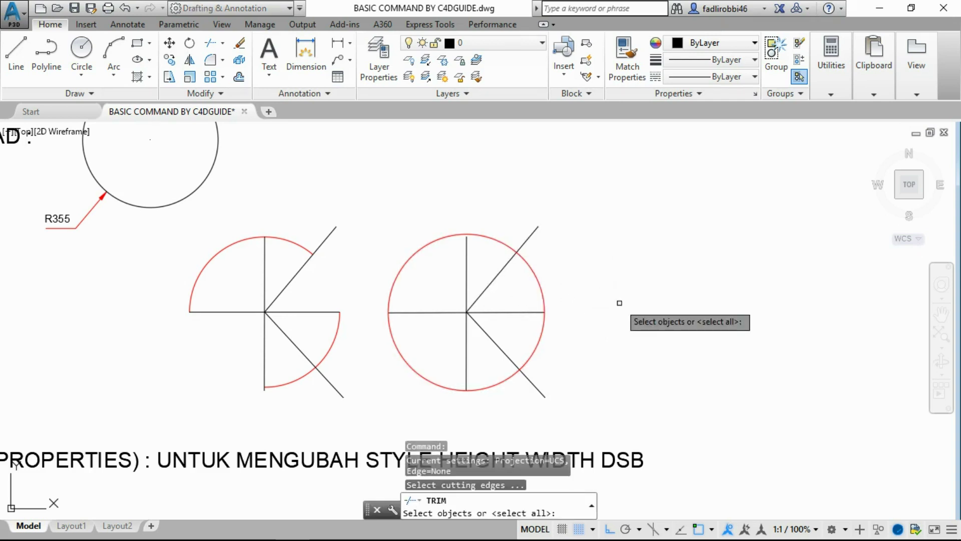
{"action": "left_click", "coordinate": [520, 314]}
{"action": "left_click", "coordinate": [500, 272]}
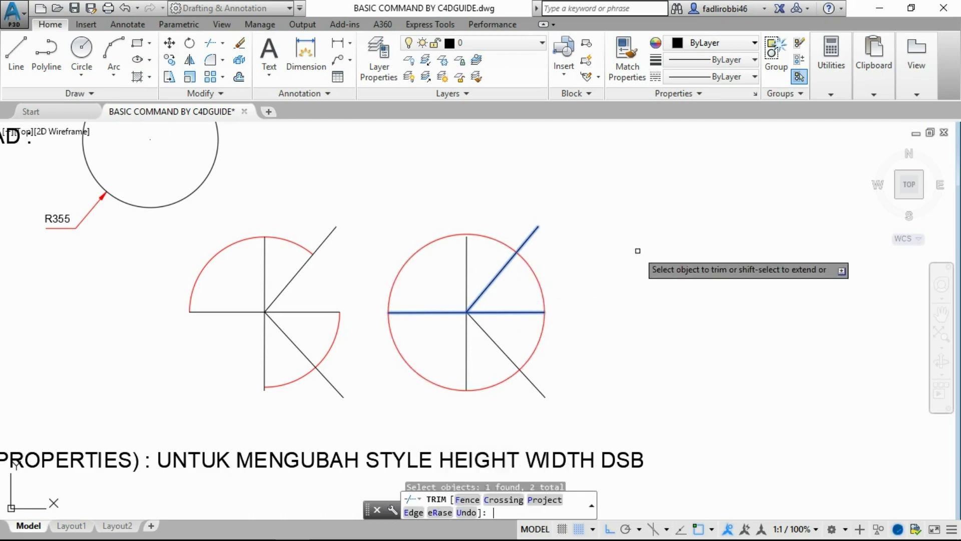
{"action": "key", "text": "Return"}
{"action": "left_click", "coordinate": [536, 276]}
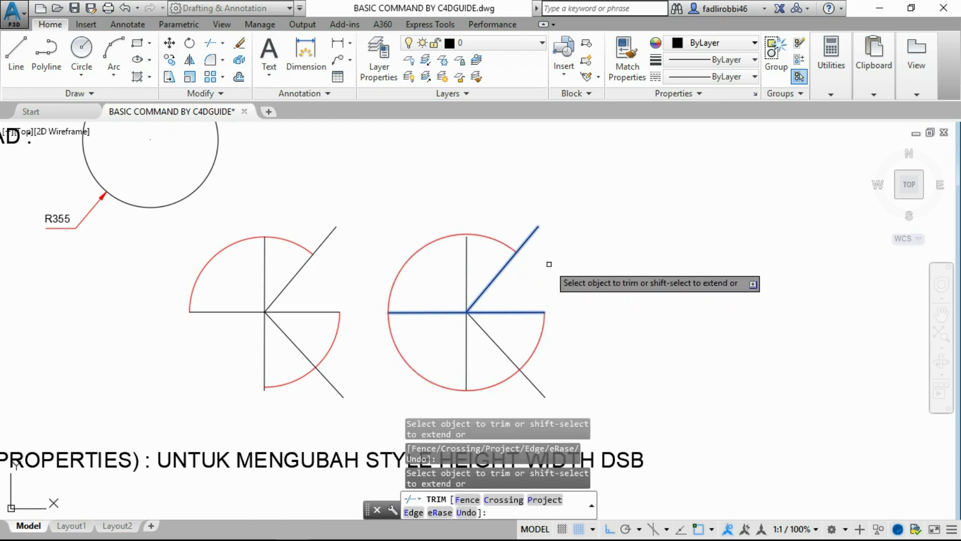
{"action": "key", "text": "Return"}
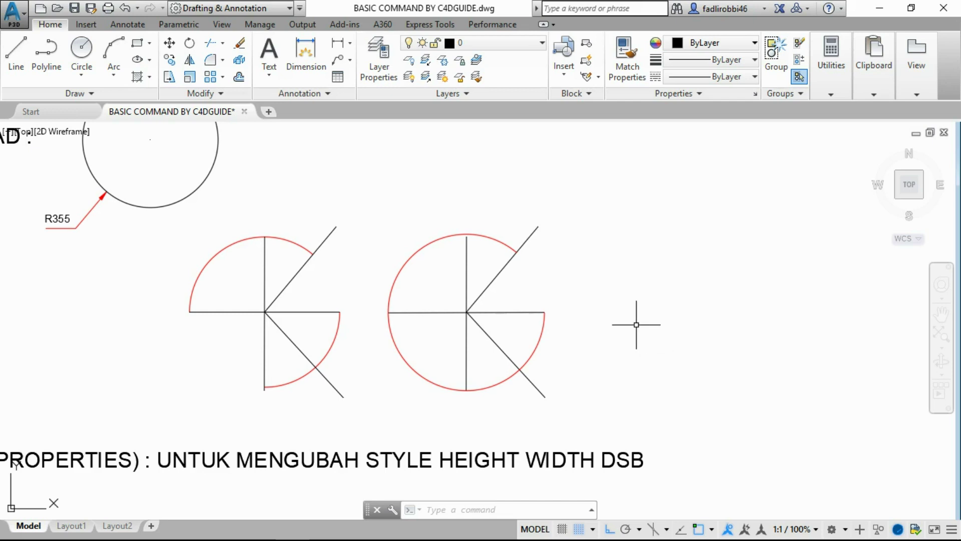
Begin a second trim with the lower diagonal and vertical lines as edges, then cancel
{"action": "type", "text": "tr"}
{"action": "key", "text": "Return"}
{"action": "left_click", "coordinate": [507, 355]}
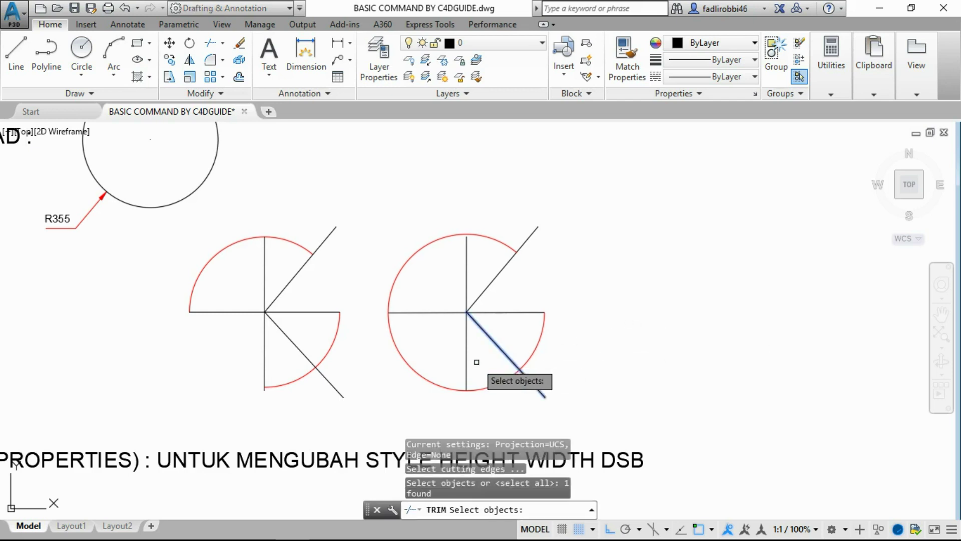
{"action": "left_click", "coordinate": [467, 361]}
{"action": "key", "text": "Return"}
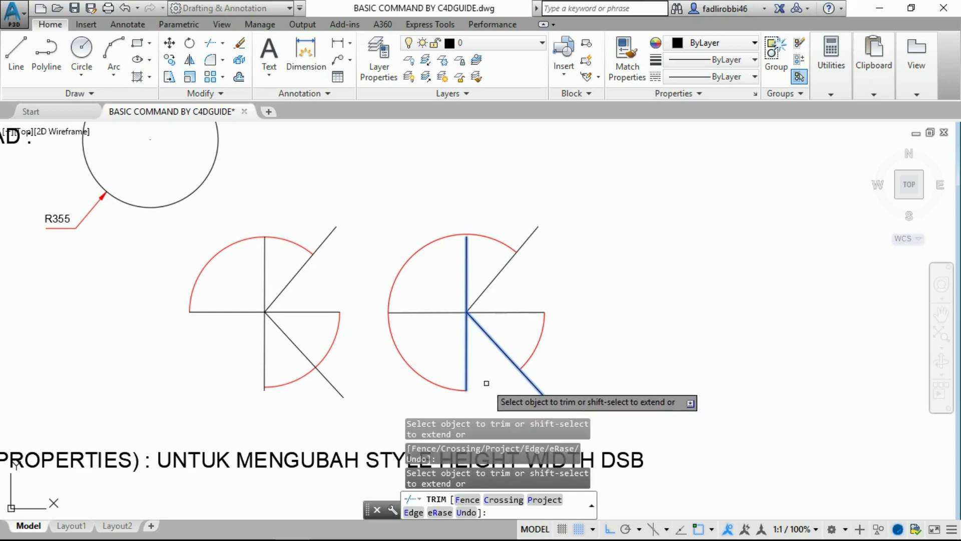
{"action": "key", "text": "Escape"}
{"action": "scroll", "coordinate": [599, 302], "scroll_direction": "down", "scroll_amount": 5}
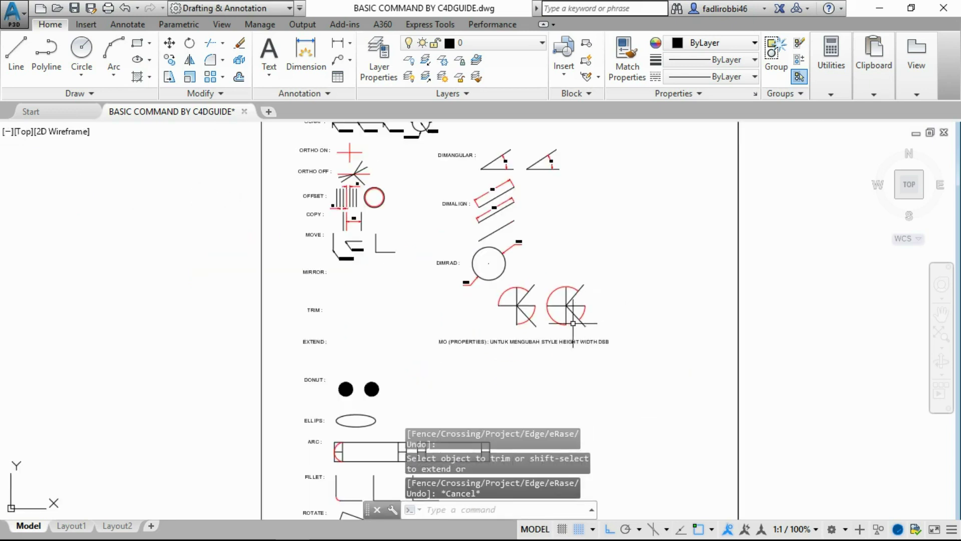
{"action": "scroll", "coordinate": [436, 335], "scroll_direction": "up", "scroll_amount": 5}
{"action": "mouse_move", "coordinate": [623, 360]}
{"action": "middle_mouse_down"}
{"action": "mouse_move", "coordinate": [460, 341]}
{"action": "mouse_move", "coordinate": [253, 337]}
{"action": "middle_mouse_up"}
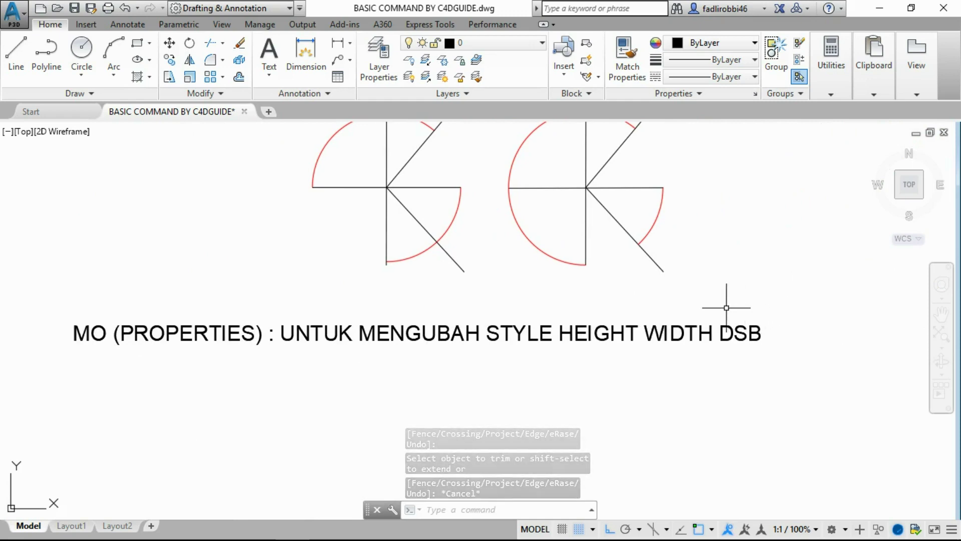
{"action": "scroll", "coordinate": [693, 317], "scroll_direction": "down", "scroll_amount": 3}
{"action": "scroll", "coordinate": [671, 319], "scroll_direction": "down", "scroll_amount": 2}
{"action": "scroll", "coordinate": [637, 321], "scroll_direction": "up", "scroll_amount": 5}
{"action": "middle_click_drag", "start_coordinate": [627, 326], "coordinate": [450, 344]}
{"action": "scroll", "coordinate": [368, 300], "scroll_direction": "down", "scroll_amount": 2}
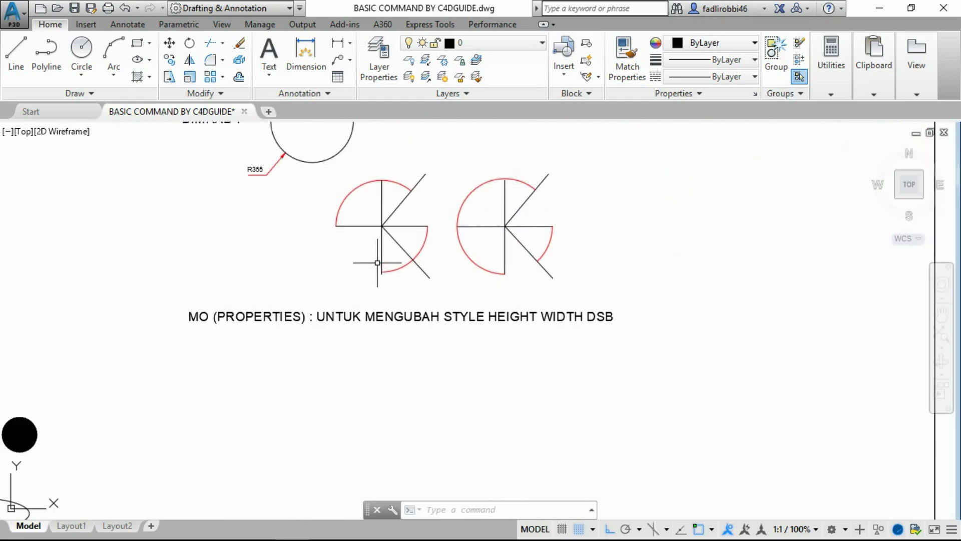
{"action": "left_click", "coordinate": [241, 314]}
{"action": "right_click", "coordinate": [242, 315]}
{"action": "left_click", "coordinate": [285, 515]}
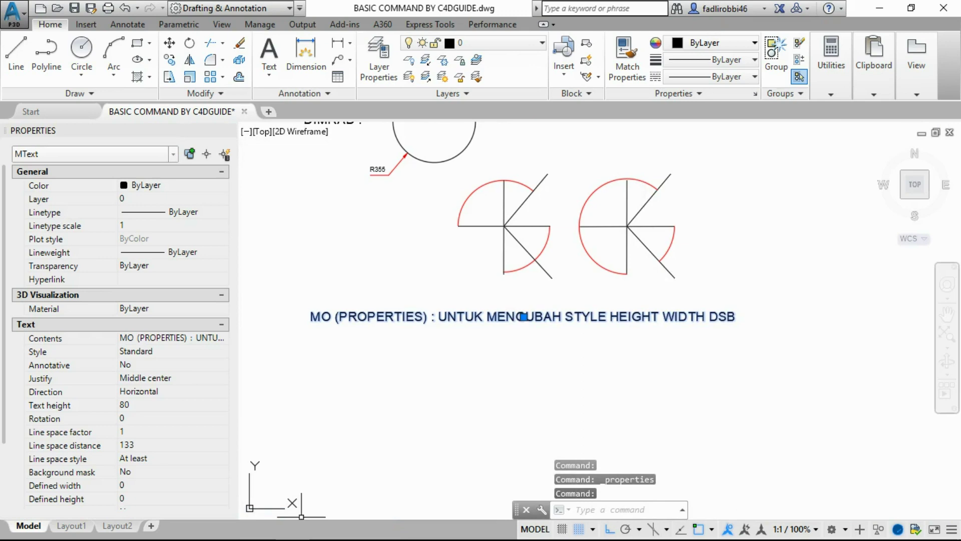
{"action": "key", "text": "ctrl+1"}
{"action": "scroll", "coordinate": [474, 296], "scroll_direction": "down", "scroll_amount": 8}
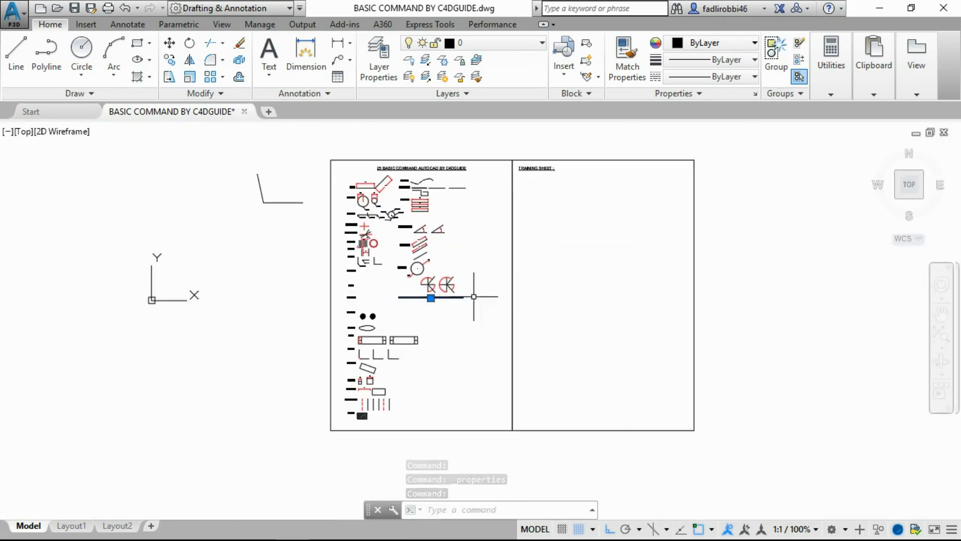
{"action": "scroll", "coordinate": [409, 352], "scroll_direction": "up", "scroll_amount": 2}
{"action": "scroll", "coordinate": [409, 352], "scroll_direction": "up", "scroll_amount": 2}
{"action": "scroll", "coordinate": [408, 352], "scroll_direction": "down", "scroll_amount": 4}
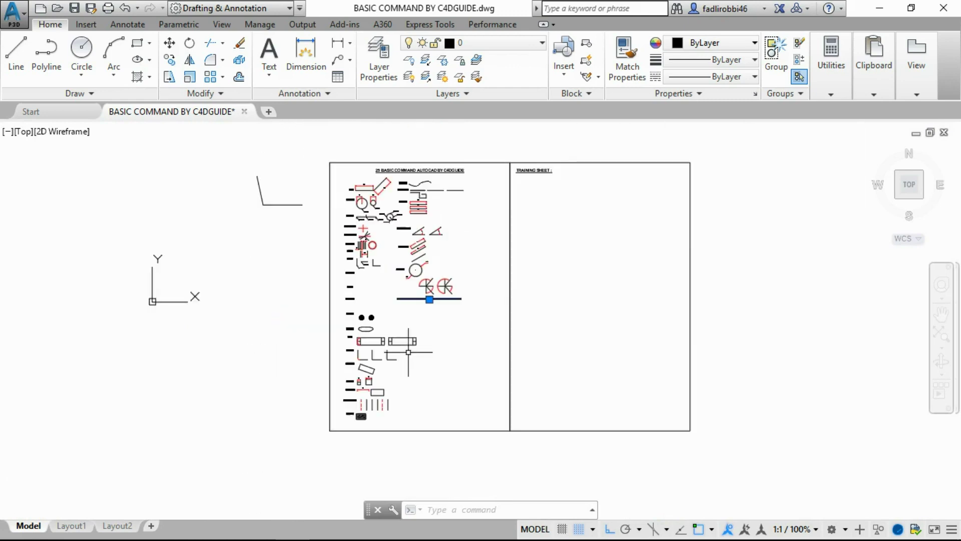
{"action": "key", "text": "Escape"}
{"action": "scroll", "coordinate": [436, 317], "scroll_direction": "up", "scroll_amount": 2}
{"action": "scroll", "coordinate": [436, 318], "scroll_direction": "up", "scroll_amount": 2}
{"action": "mouse_move", "coordinate": [436, 317]}
{"action": "middle_mouse_down"}
{"action": "mouse_move", "coordinate": [403, 322]}
{"action": "mouse_move", "coordinate": [350, 390]}
{"action": "middle_mouse_up"}
{"action": "scroll", "coordinate": [351, 390], "scroll_direction": "down", "scroll_amount": 2}
{"action": "scroll", "coordinate": [351, 391], "scroll_direction": "down", "scroll_amount": 2}
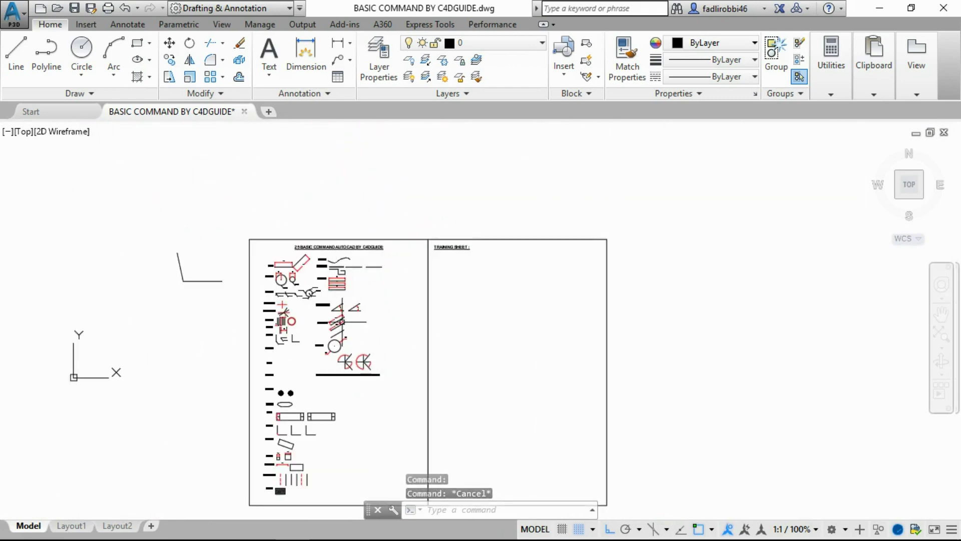
{"action": "scroll", "coordinate": [348, 321], "scroll_direction": "up", "scroll_amount": 2}
{"action": "scroll", "coordinate": [350, 300], "scroll_direction": "down", "scroll_amount": 2}
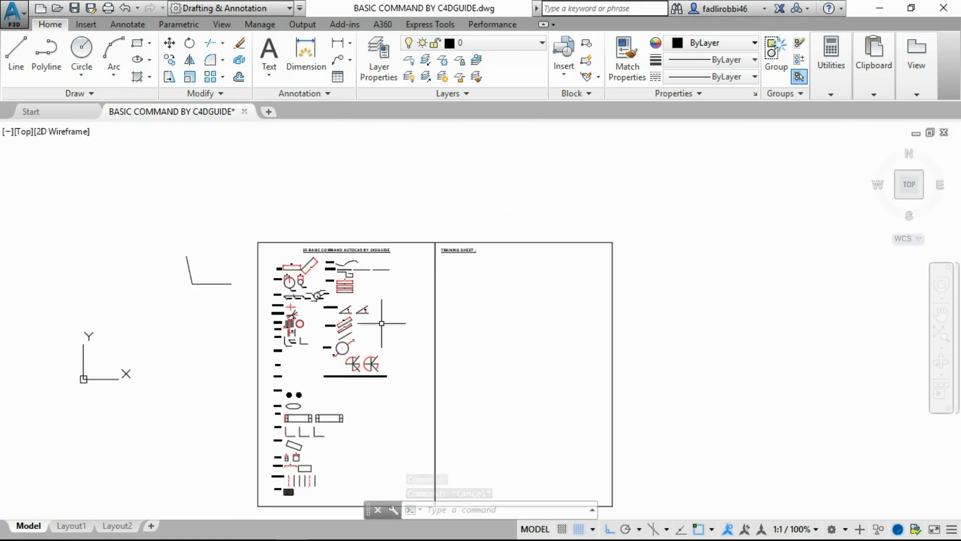
{"action": "scroll", "coordinate": [353, 391], "scroll_direction": "up", "scroll_amount": 2}
{"action": "middle_click_drag", "start_coordinate": [350, 382], "coordinate": [355, 348]}
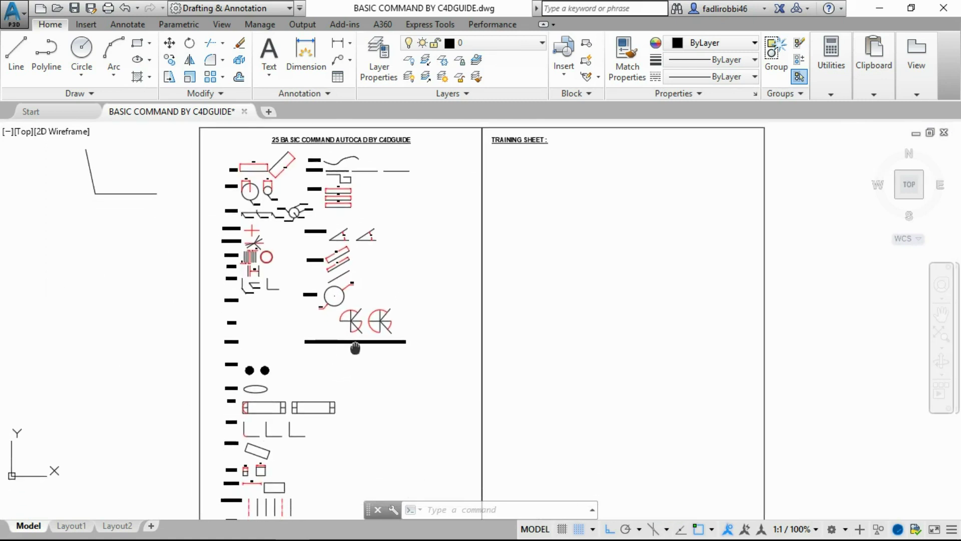
{"action": "scroll", "coordinate": [410, 325], "scroll_direction": "down", "scroll_amount": 2}
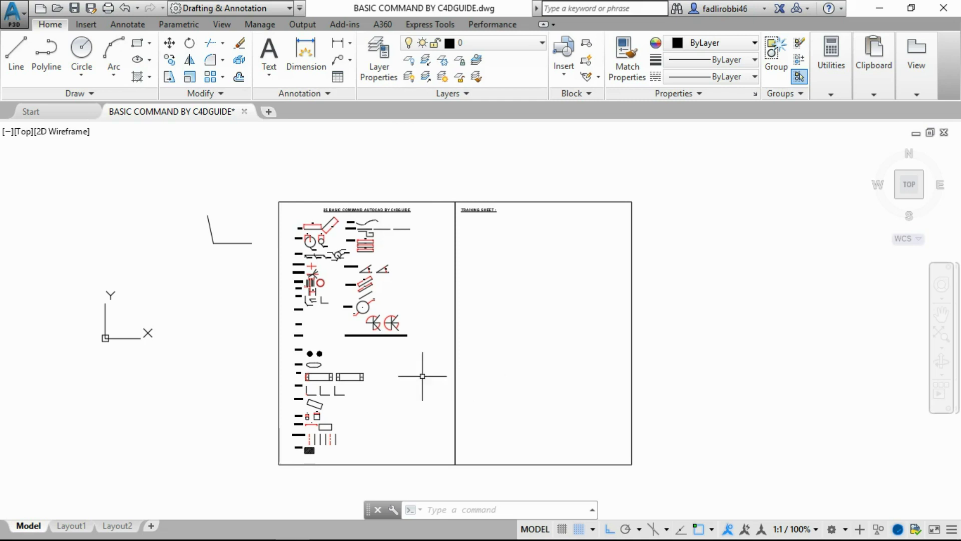
{"action": "scroll", "coordinate": [437, 375], "scroll_direction": "up", "scroll_amount": 2}
{"action": "middle_click_drag", "start_coordinate": [449, 328], "coordinate": [415, 365]}
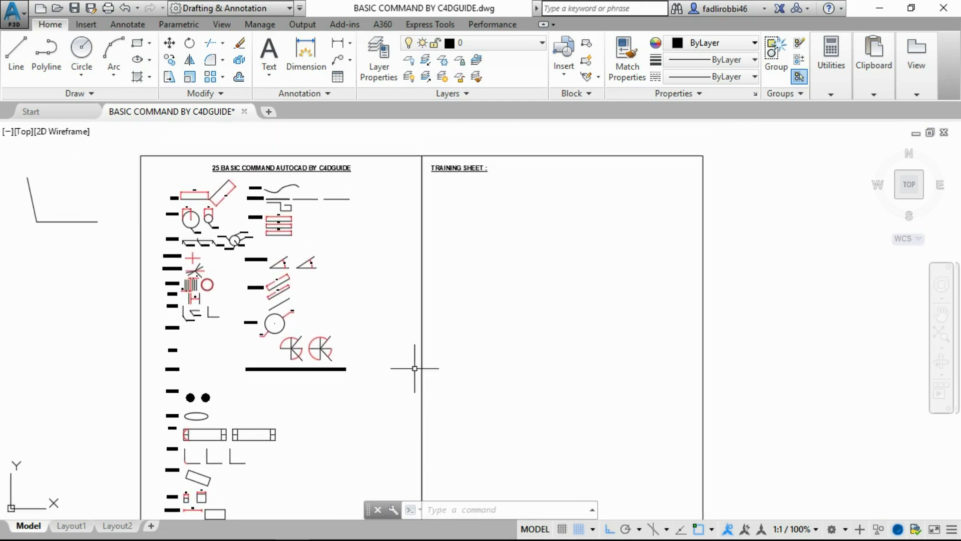
{"action": "scroll", "coordinate": [437, 348], "scroll_direction": "down", "scroll_amount": 4}
{"action": "scroll", "coordinate": [426, 363], "scroll_direction": "up", "scroll_amount": 4}
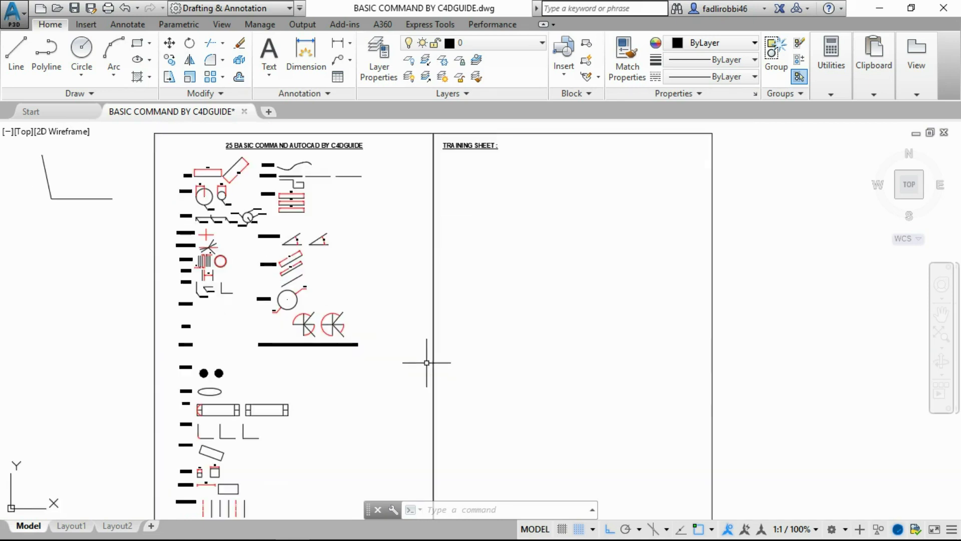
{"action": "middle_click_drag", "start_coordinate": [418, 382], "coordinate": [398, 364]}
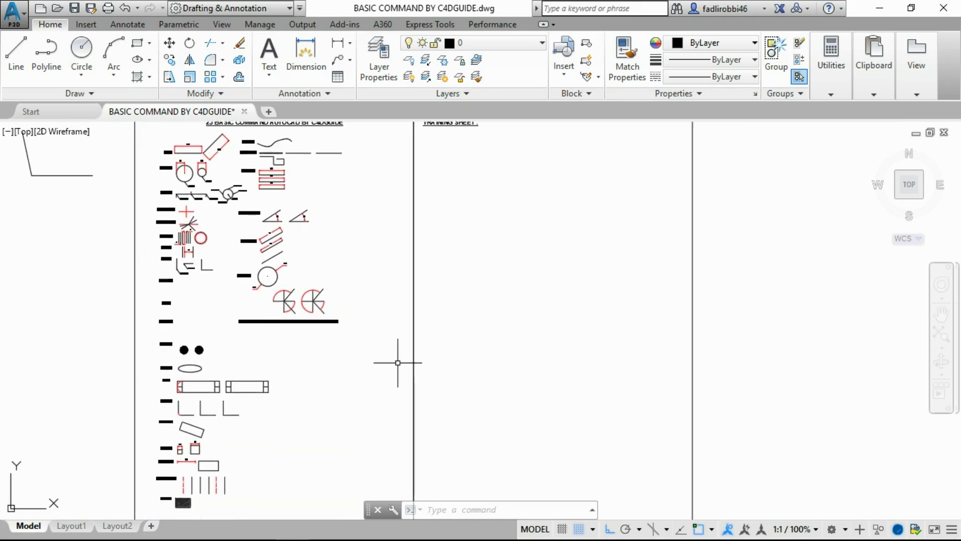